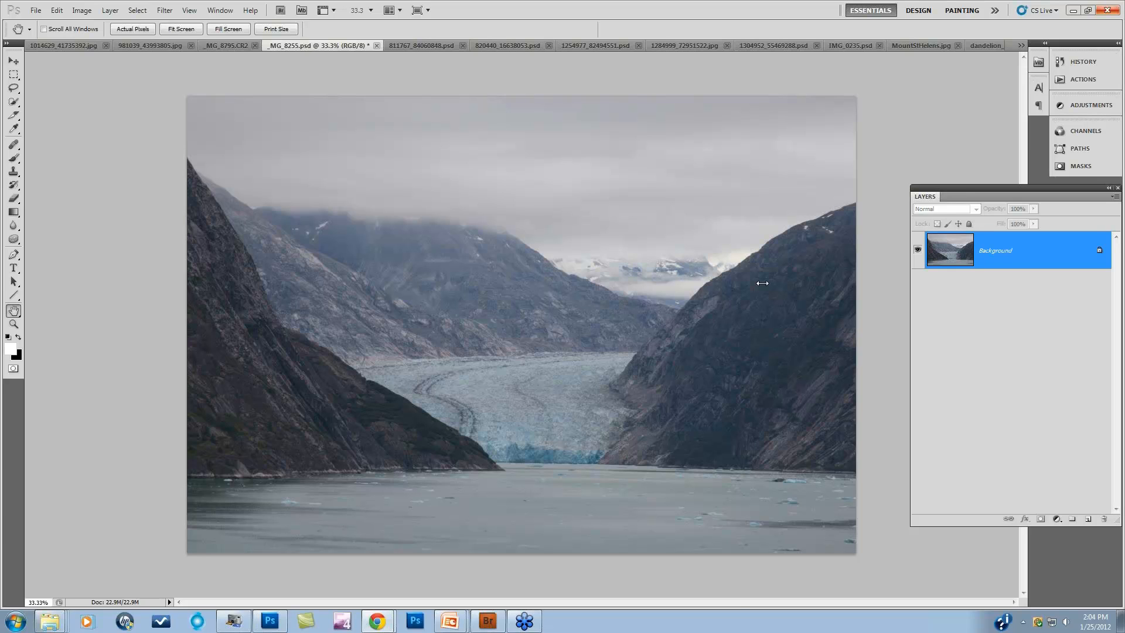
Step: Examine the glacier and the surrounding mountain slopes at 100% magnification to judge the photo's sharpness
key(ctrl+plus)
key(ctrl+plus)
key(ctrl+plus)
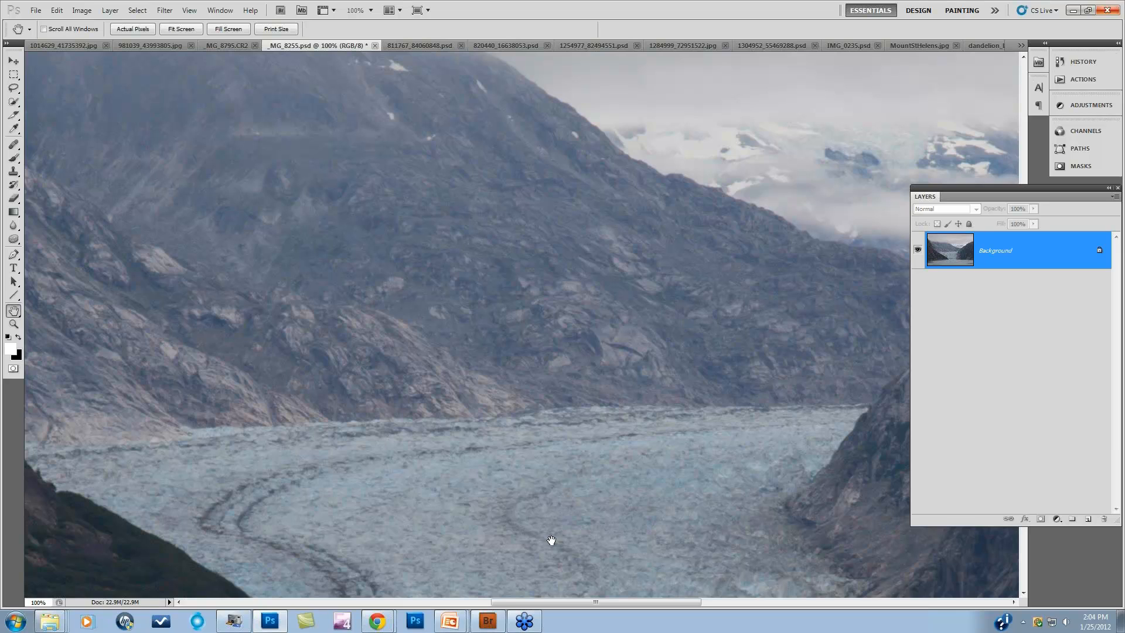
drag(552, 540, 628, 449)
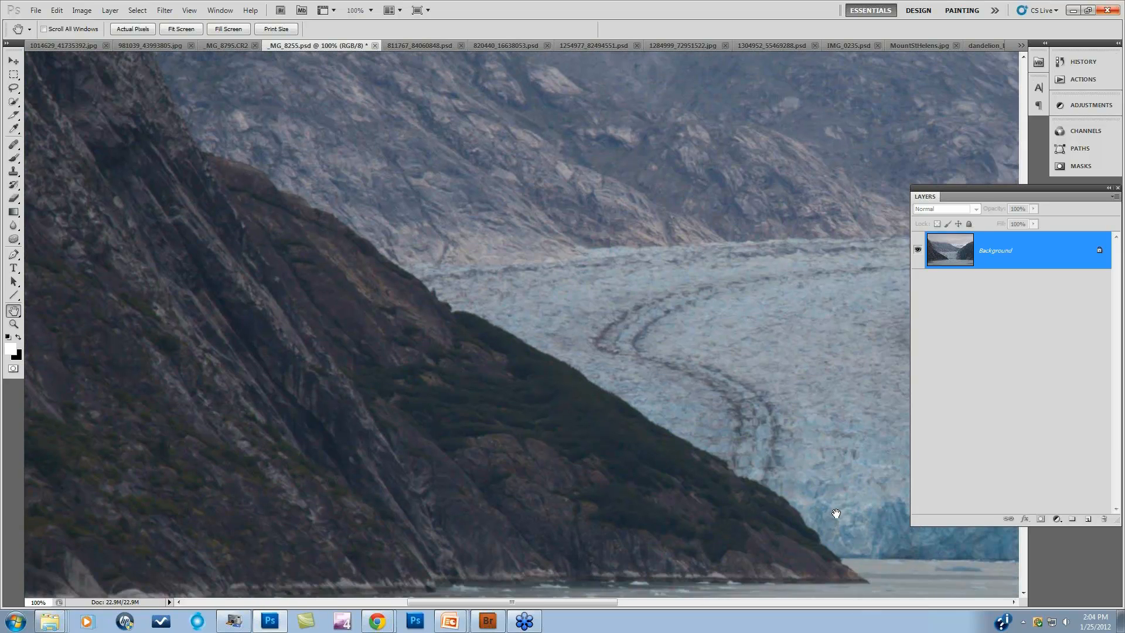
drag(836, 513, 798, 512)
drag(809, 412, 353, 450)
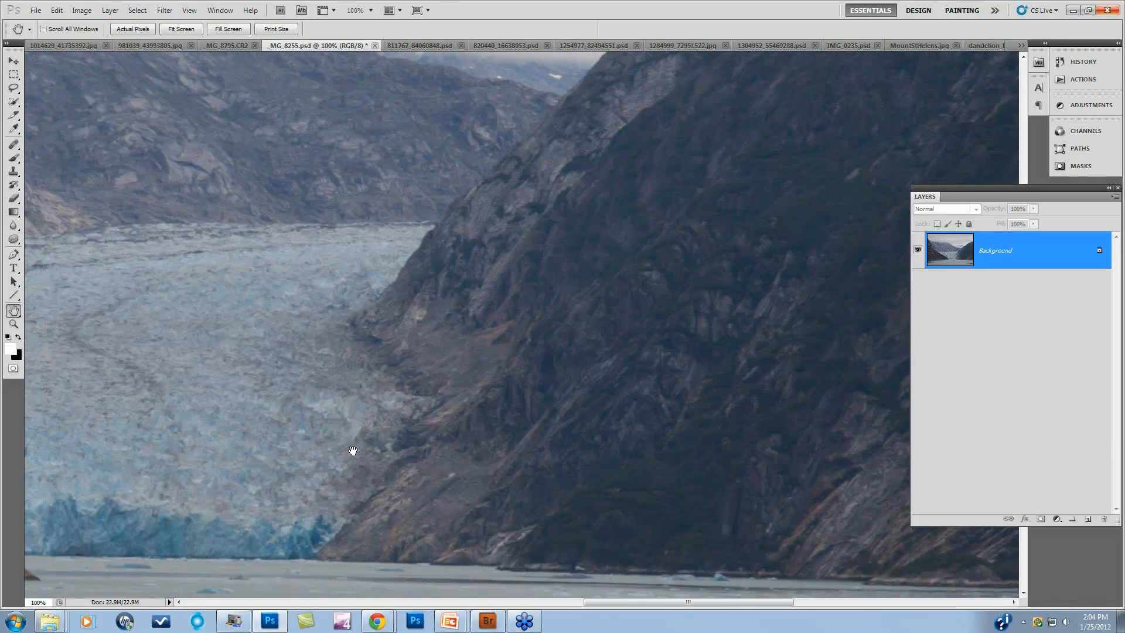
drag(627, 376, 625, 455)
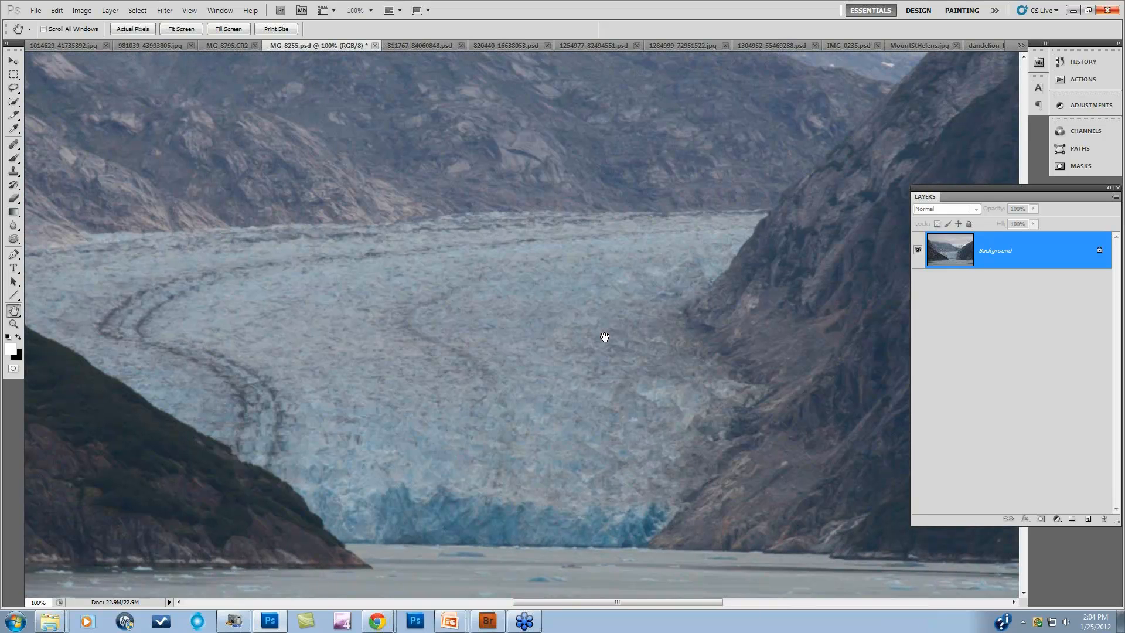
drag(626, 174, 375, 349)
drag(763, 329, 650, 301)
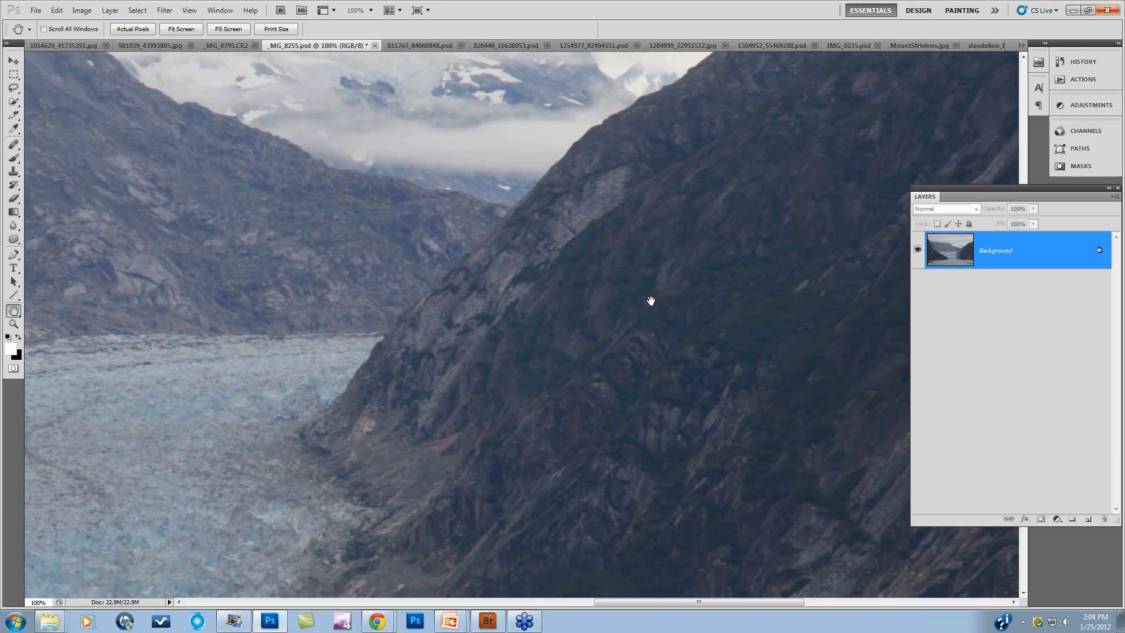
drag(731, 395, 636, 287)
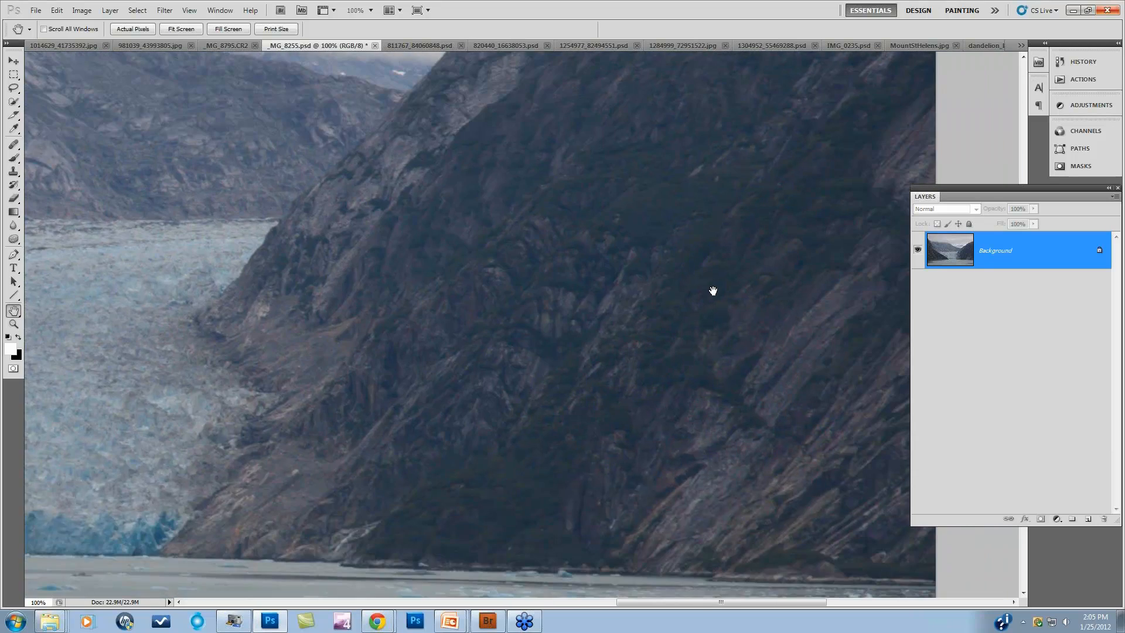
drag(713, 291, 789, 322)
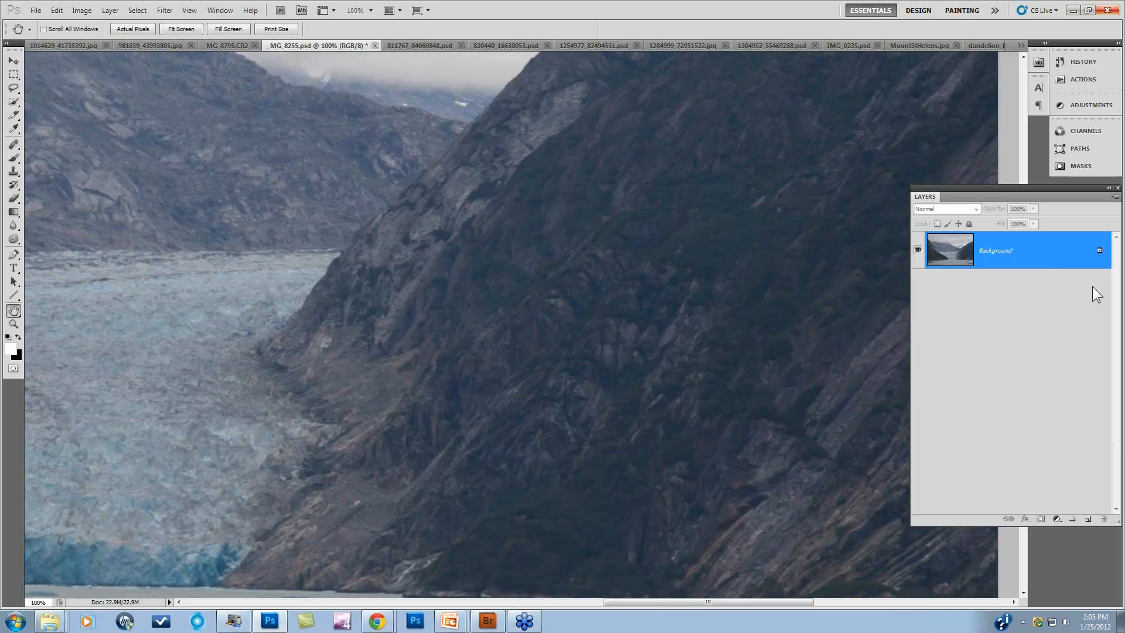
Step: Duplicate the Background layer and open the Topaz InFocus filter on the copy
drag(1053, 258, 1052, 516)
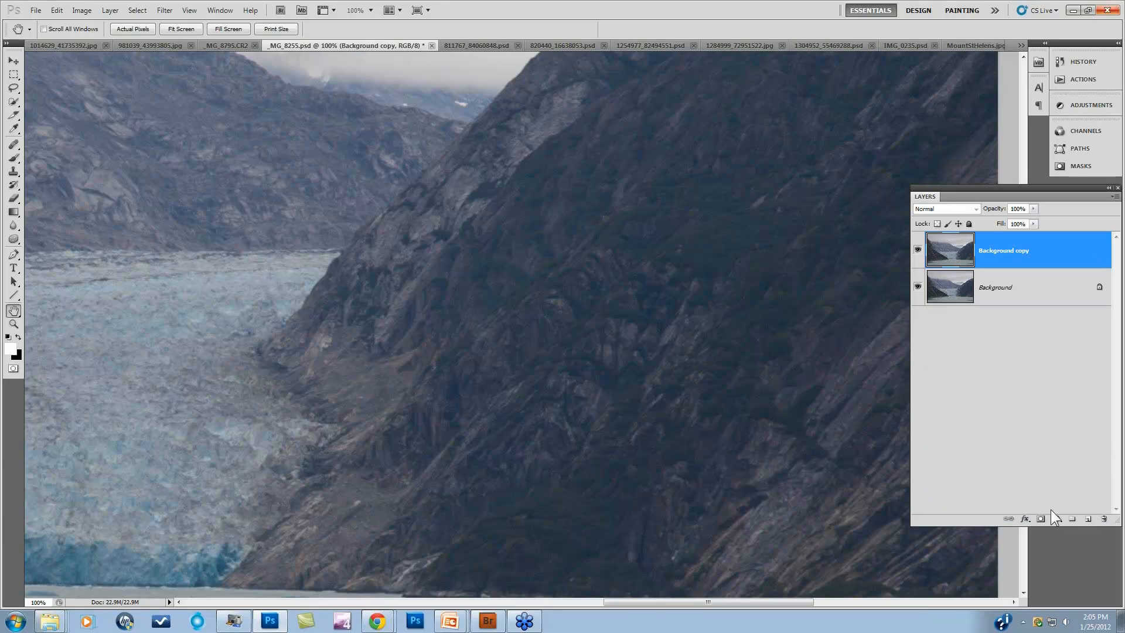
click(164, 10)
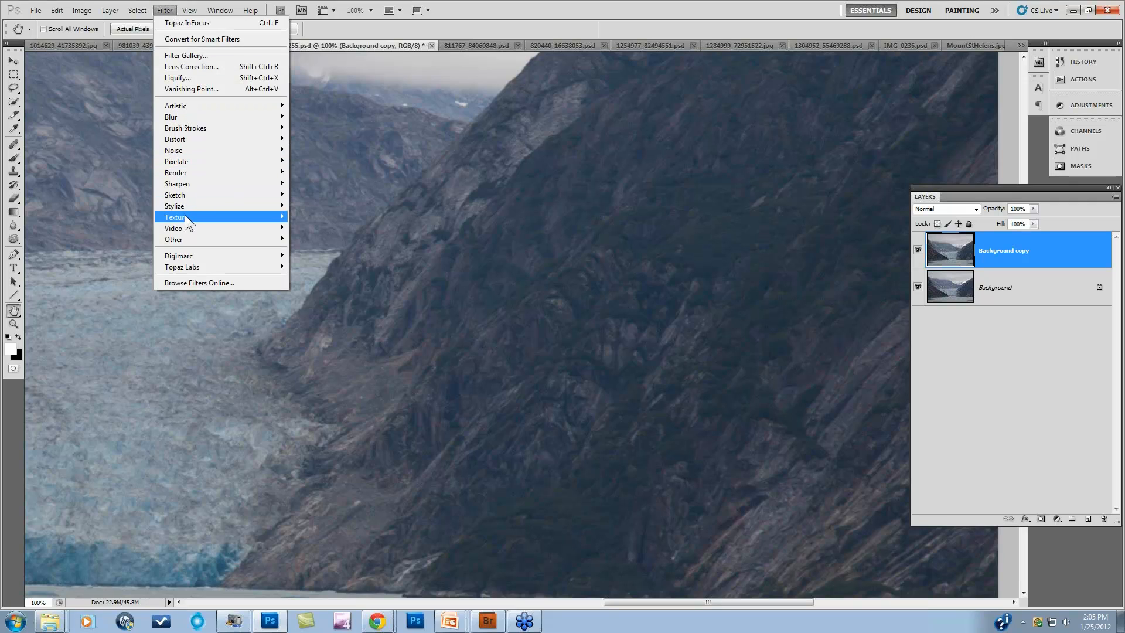
mouse_move(187, 268)
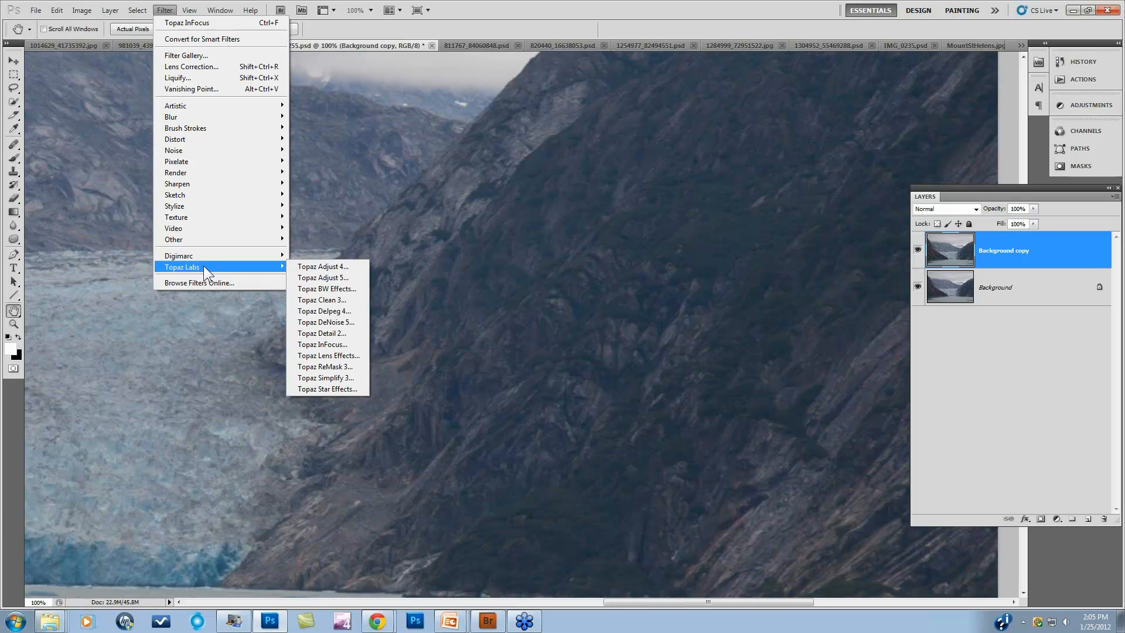
click(313, 345)
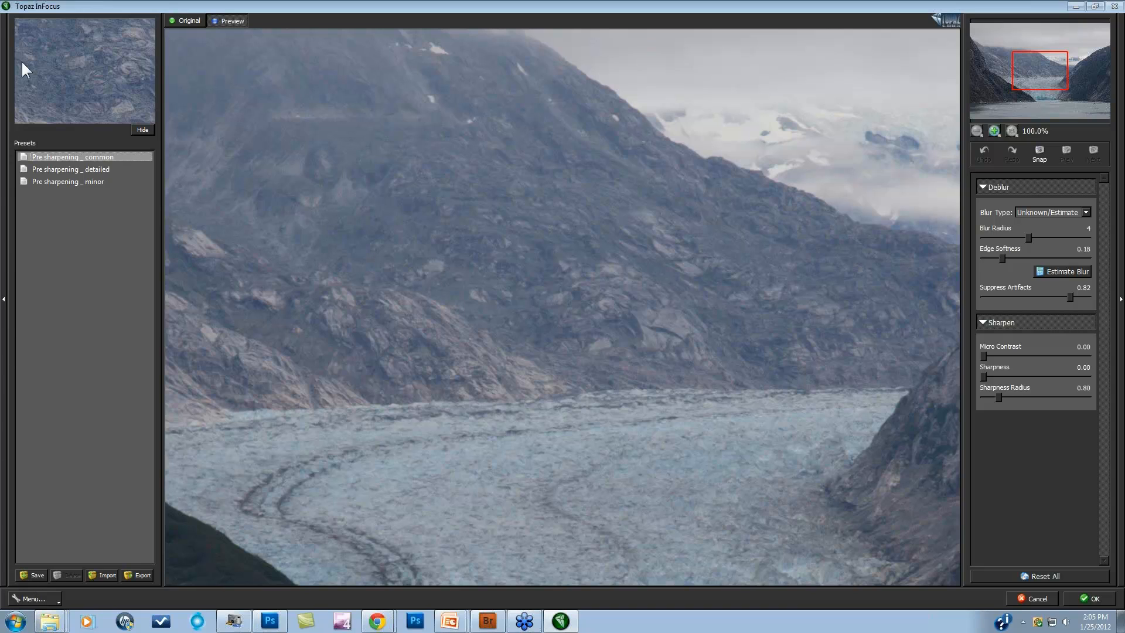
Step: Preview the minor, detailed and common pre-sharpening presets and inspect the shoreline areas of the photo
click(149, 181)
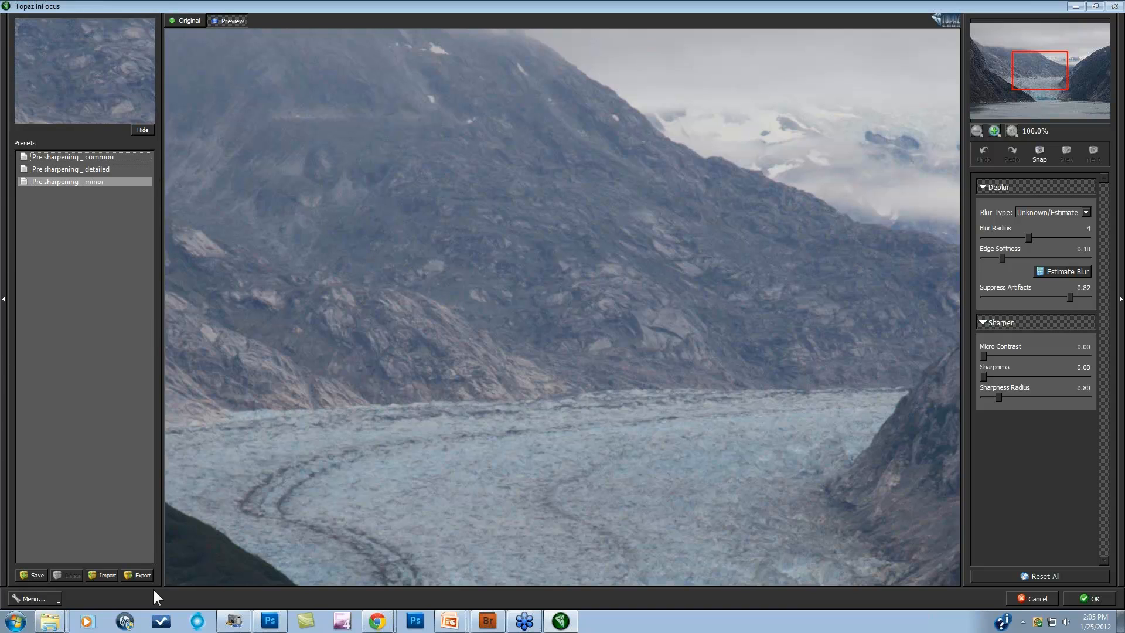
key(Up)
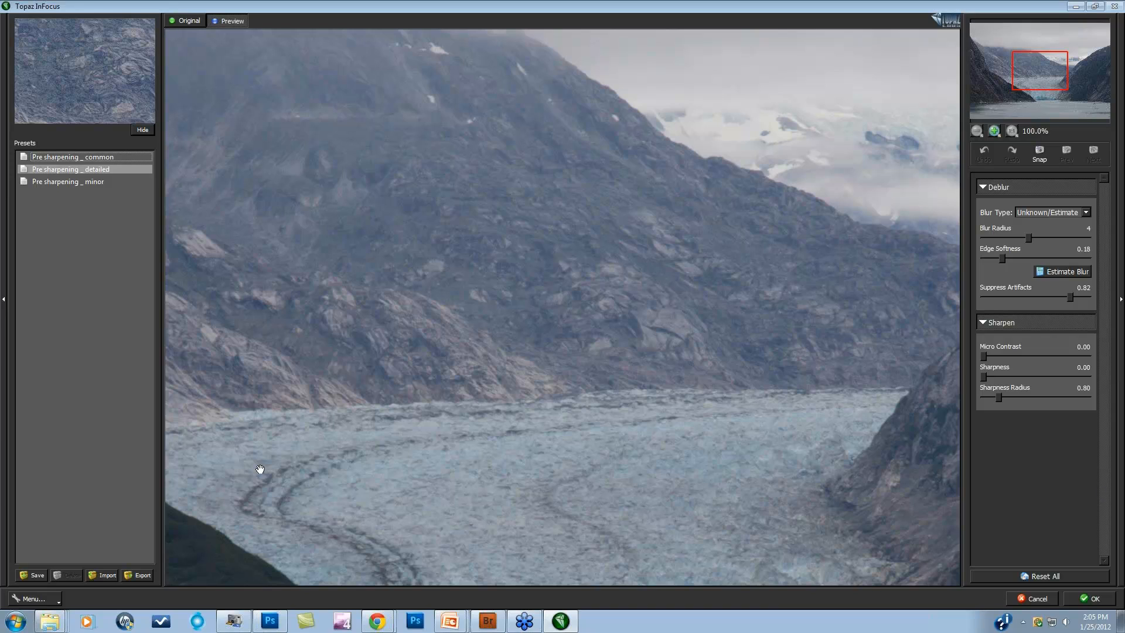
click(35, 156)
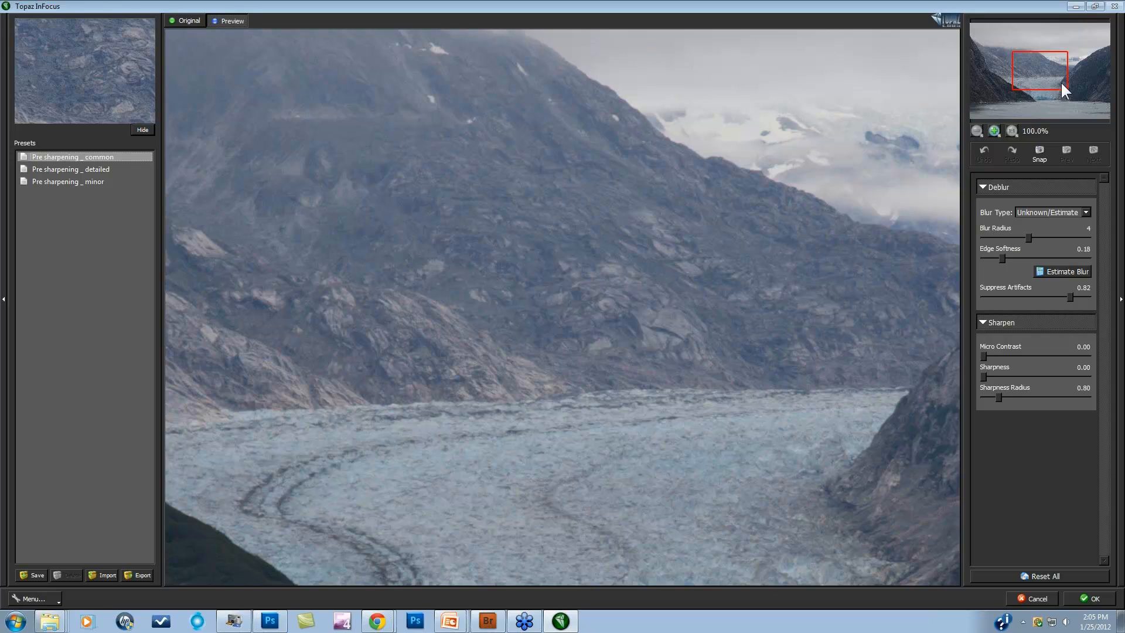
drag(1062, 82, 1088, 104)
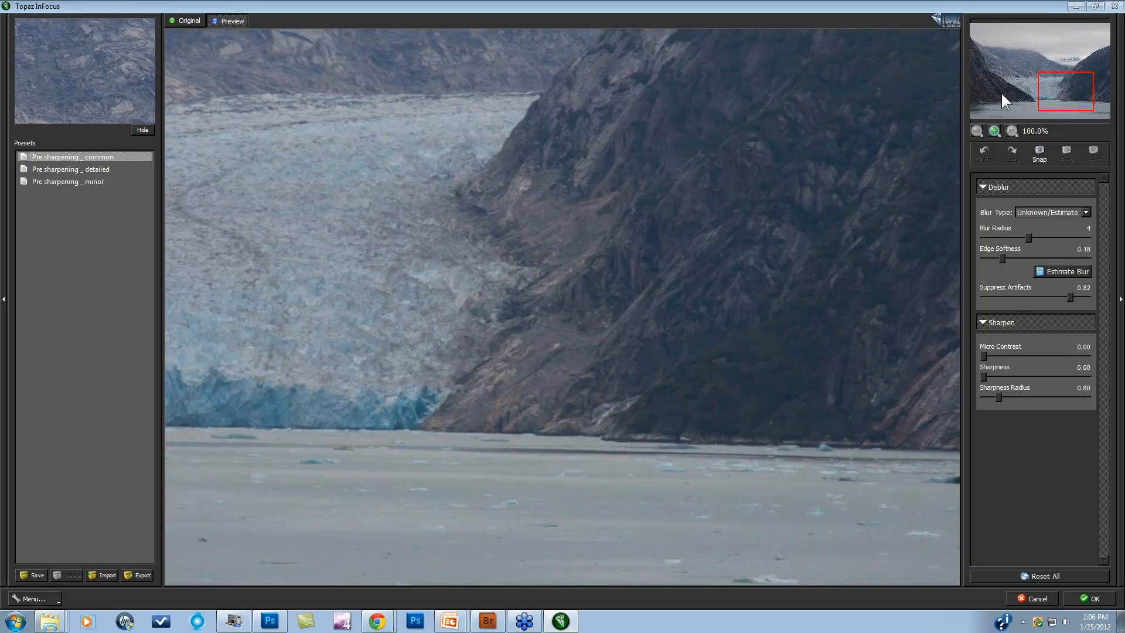
drag(1038, 89, 996, 91)
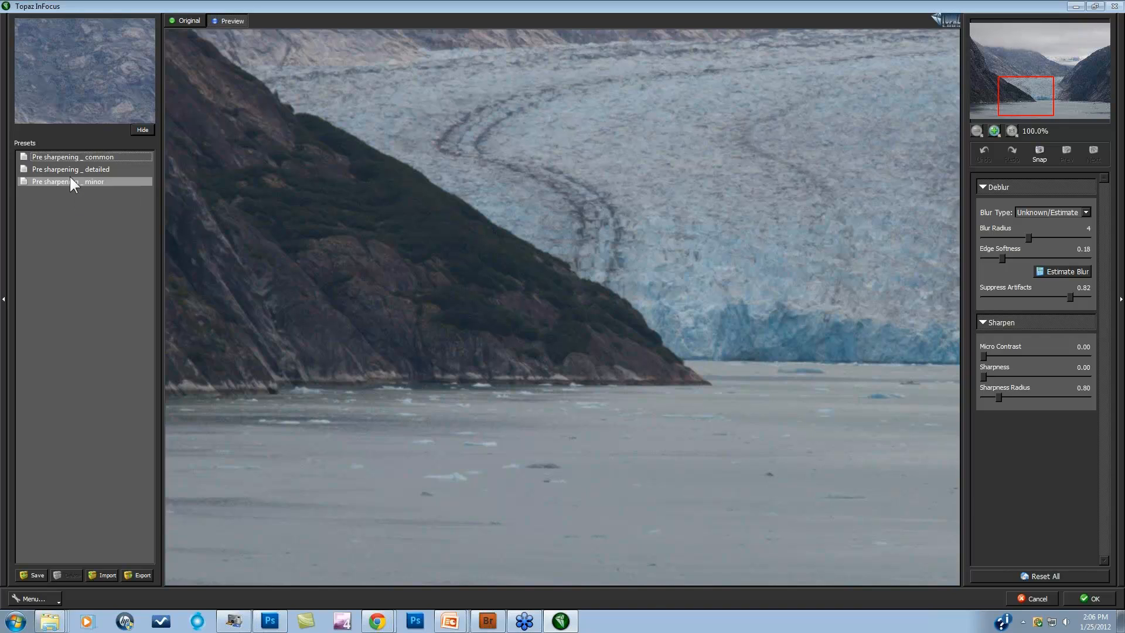
Step: Apply the "Pre sharpening _ common" preset, compare it with the original, and check the shoreline at 200%
click(65, 158)
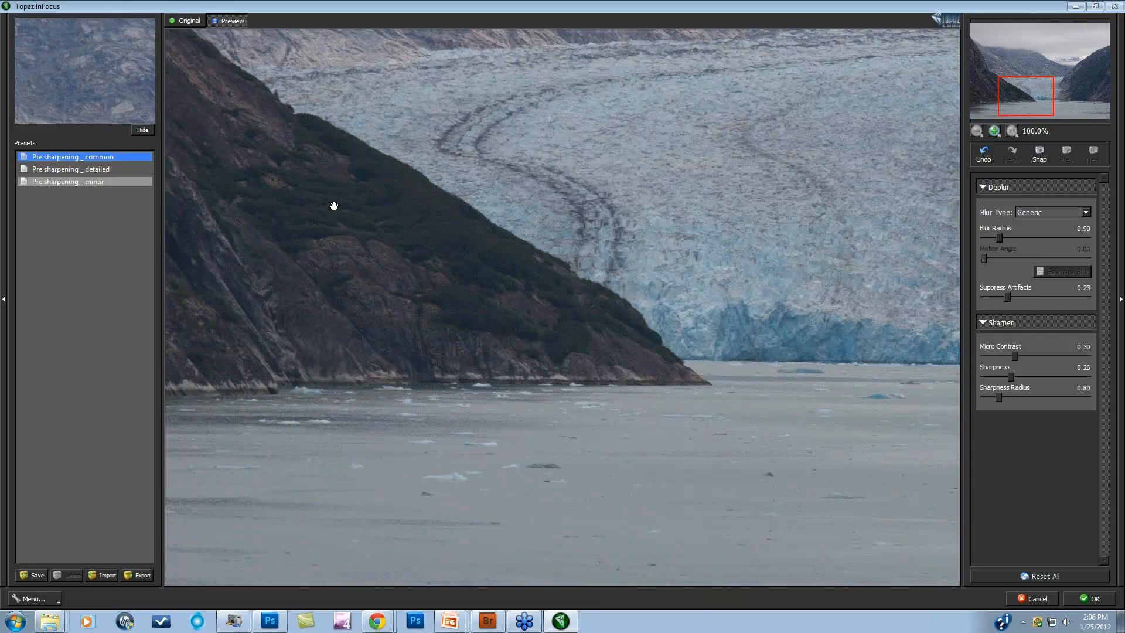
click(405, 260)
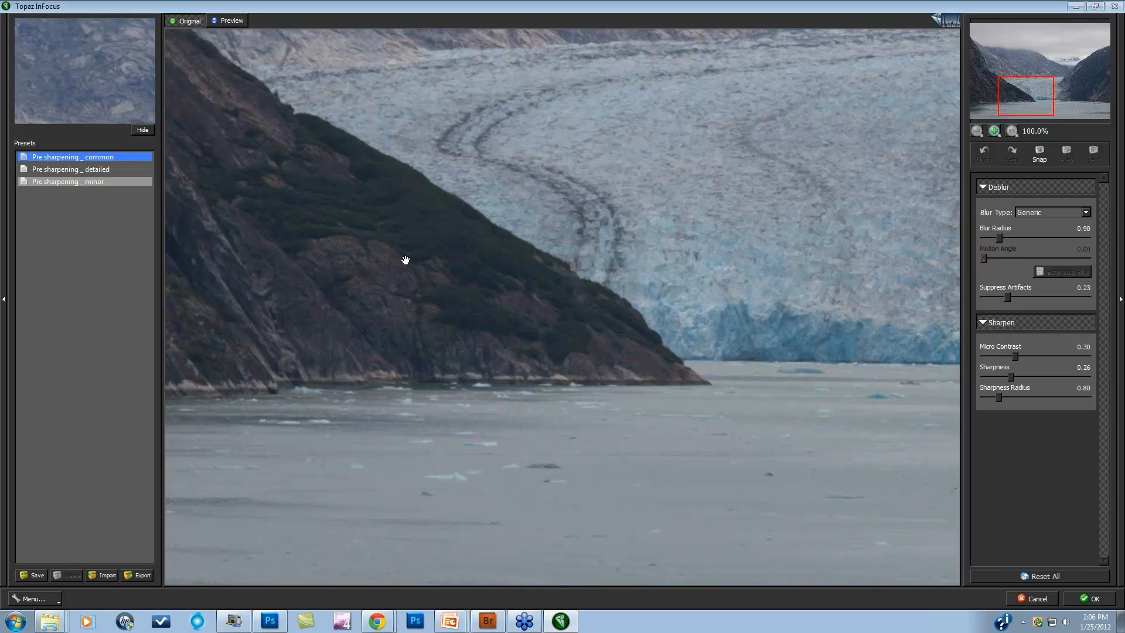
click(405, 260)
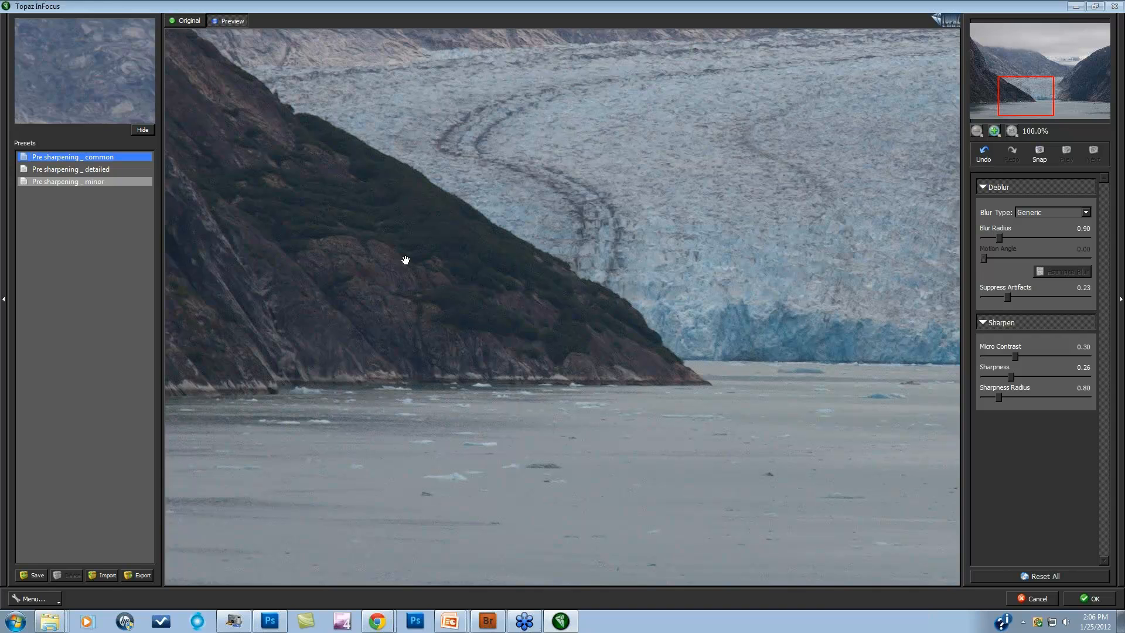
click(994, 130)
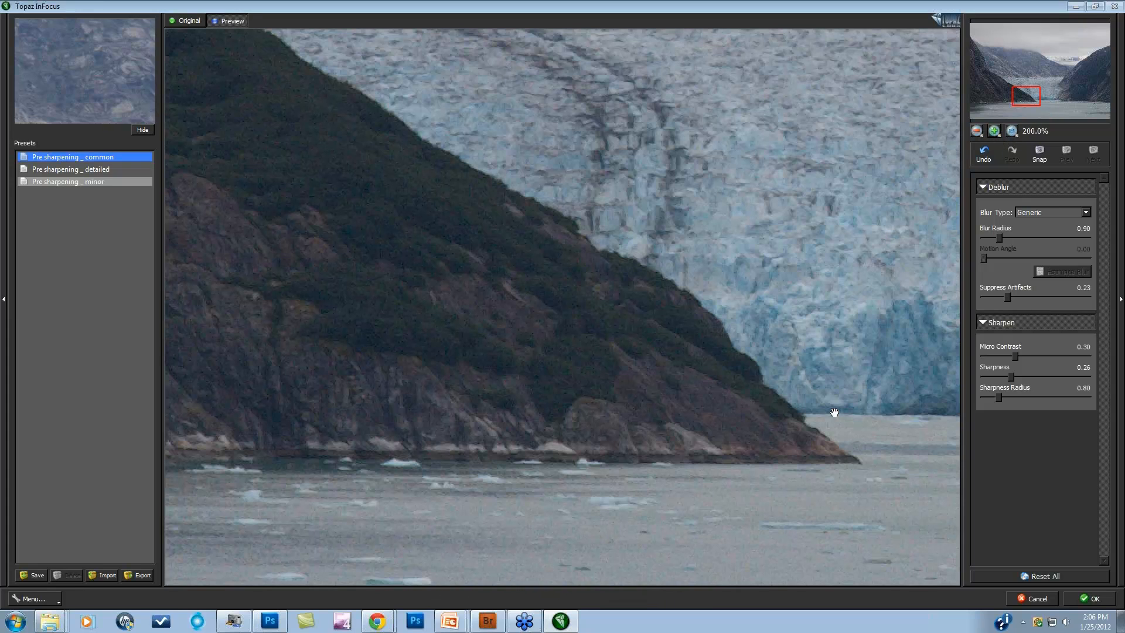
drag(829, 410, 889, 391)
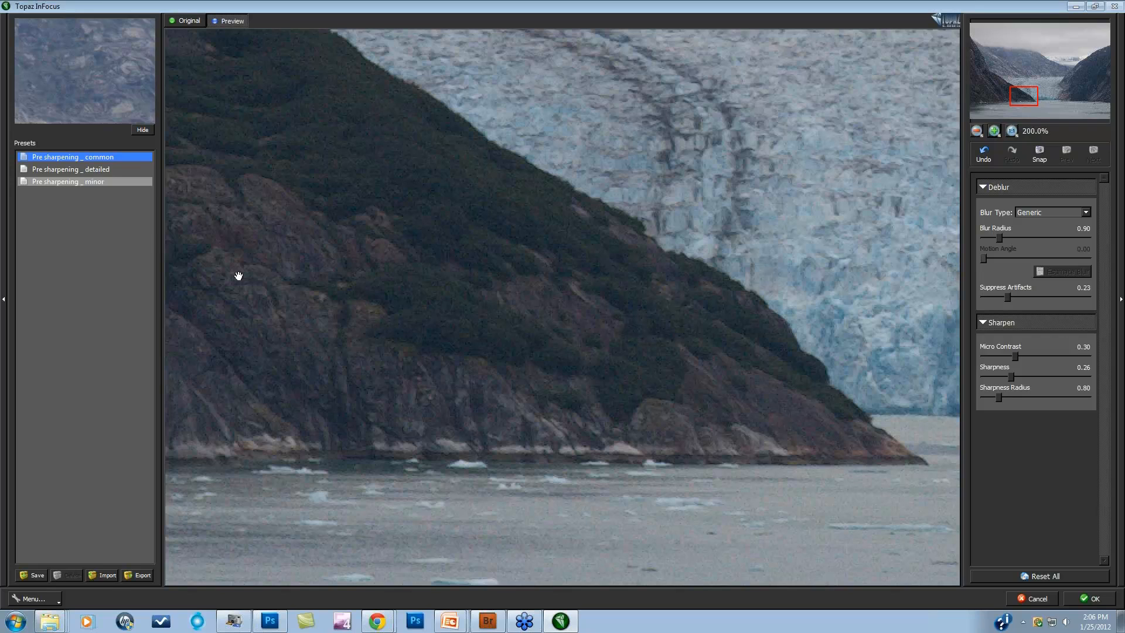
Step: Apply the "Pre sharpening _ minor" preset and hide the preset thumbnail preview
click(96, 182)
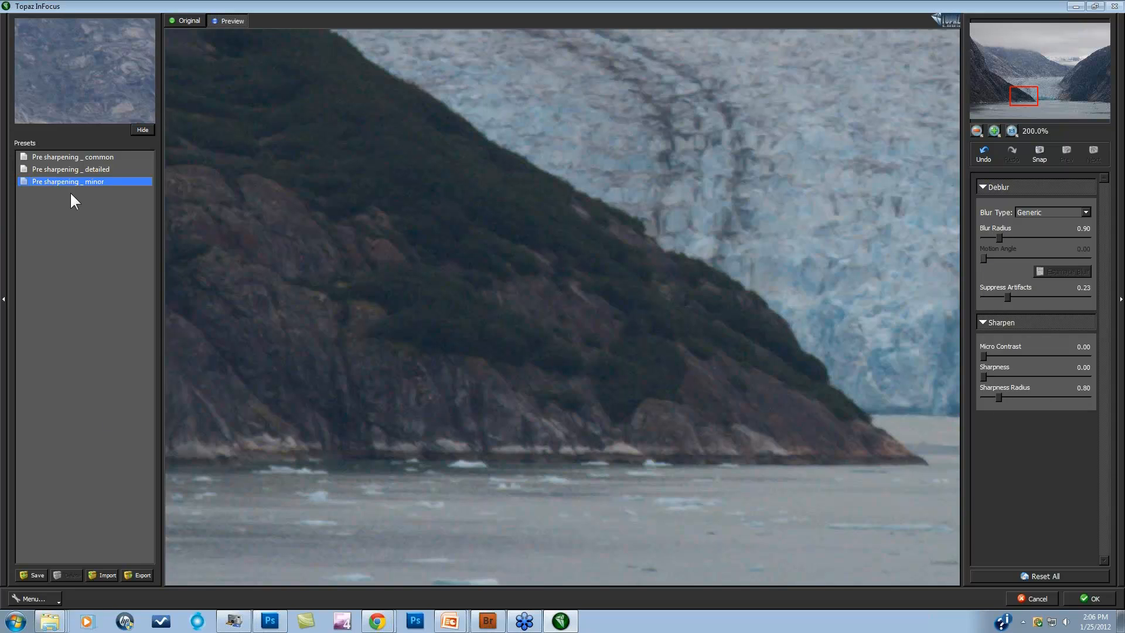
click(142, 130)
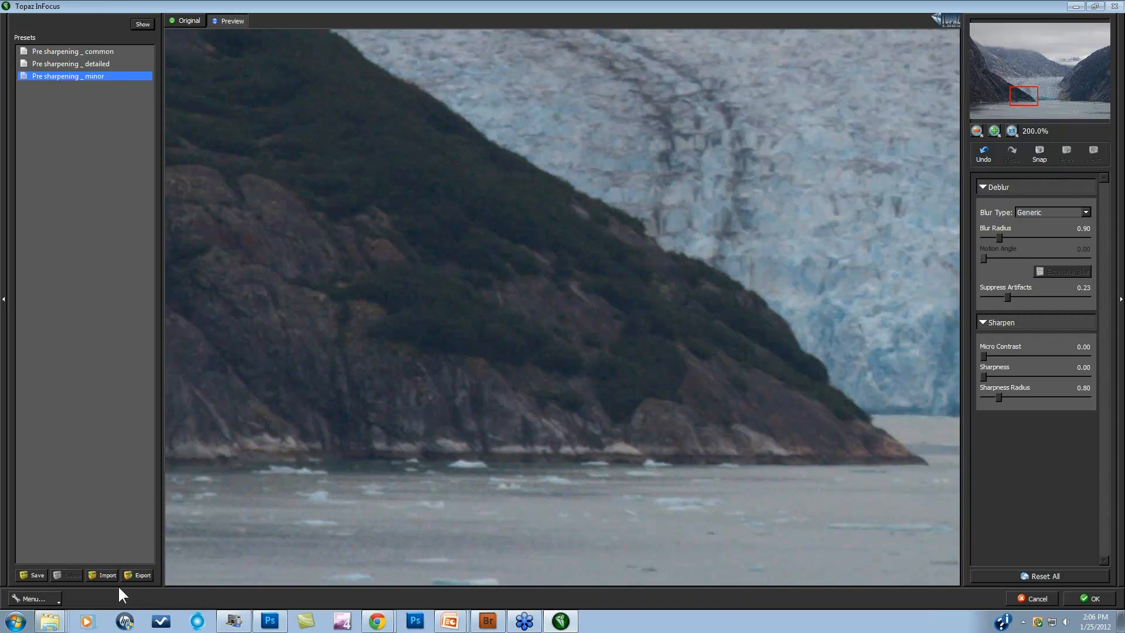
click(26, 598)
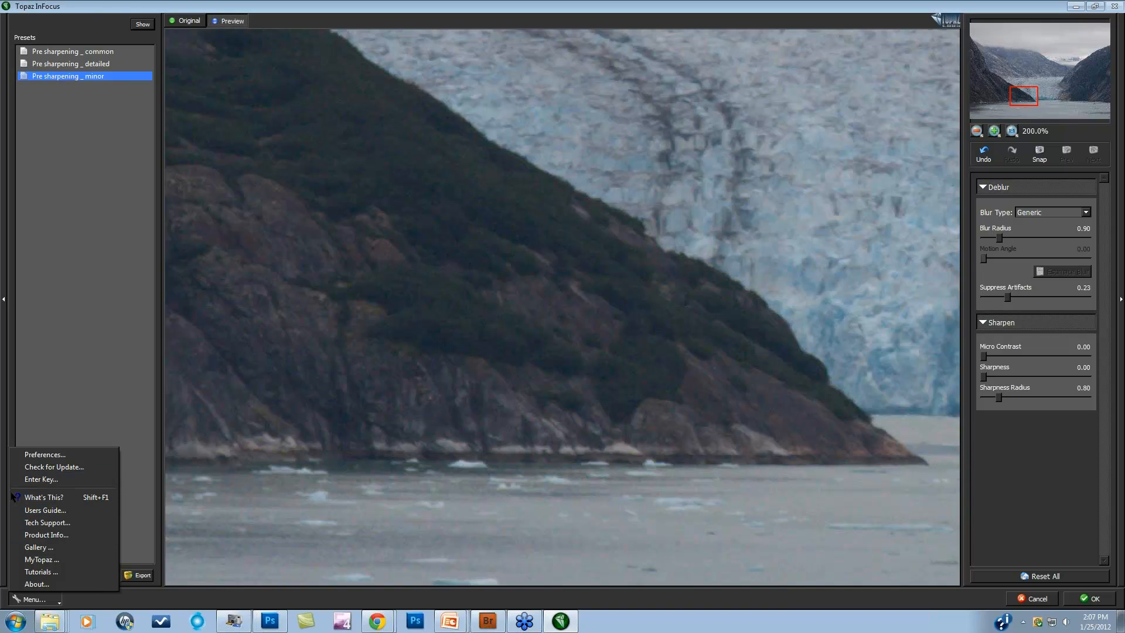
key(Escape)
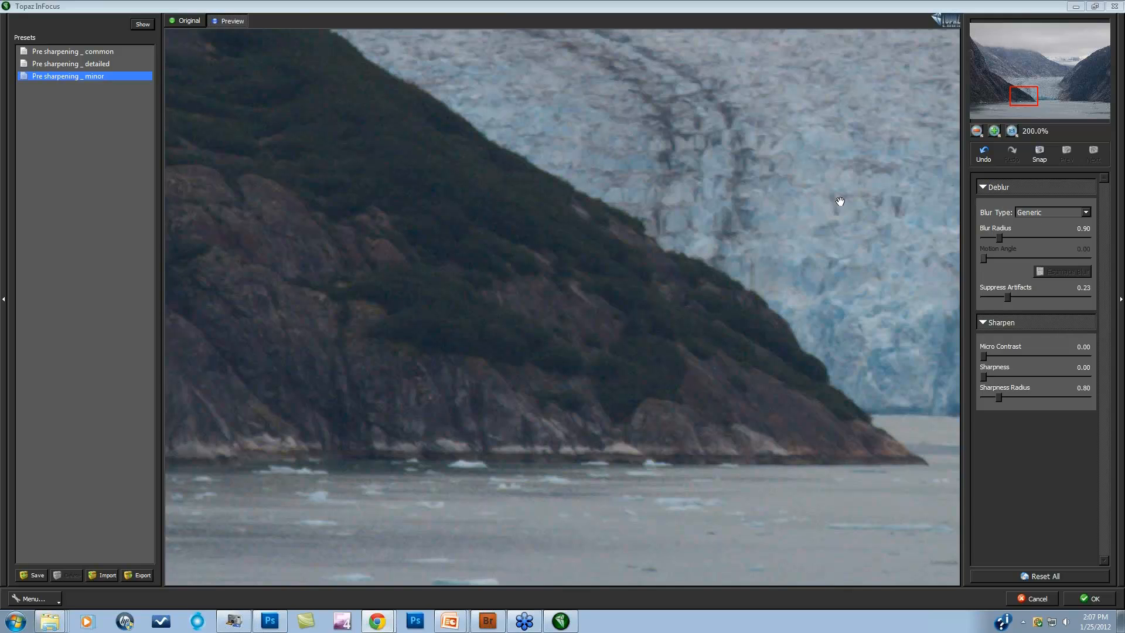
Step: Compare the original image with the preview of the minor pre-sharpening result
click(776, 199)
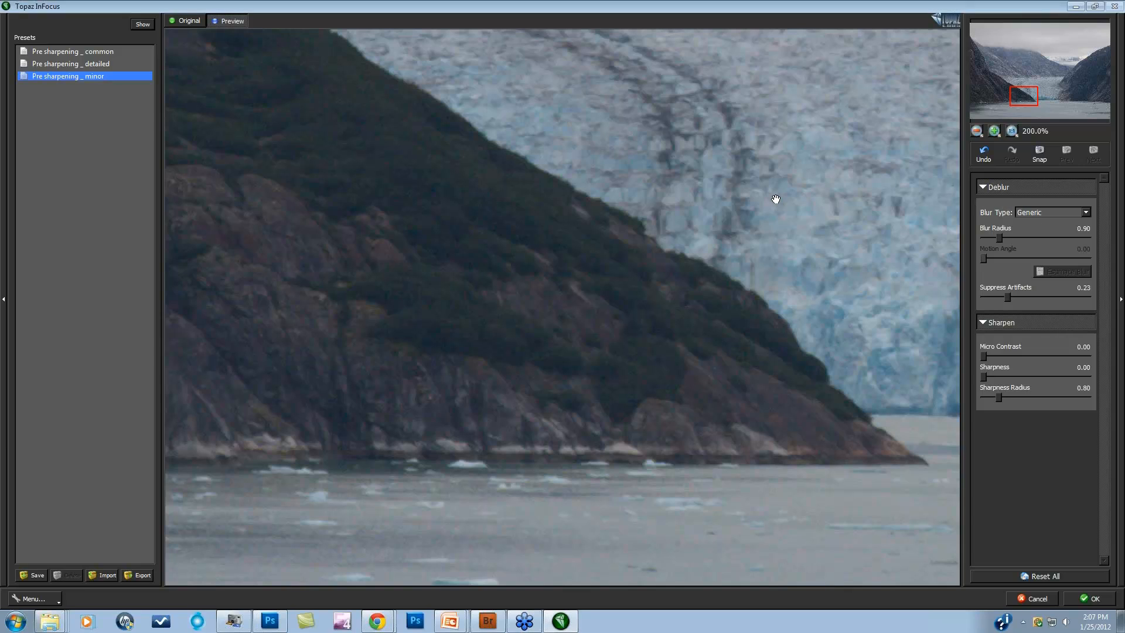
click(188, 21)
click(220, 21)
key(space)
Step: Inspect the dark cliff and the distant mountain slopes at magnifications up to 400%, finishing at 100%
click(975, 131)
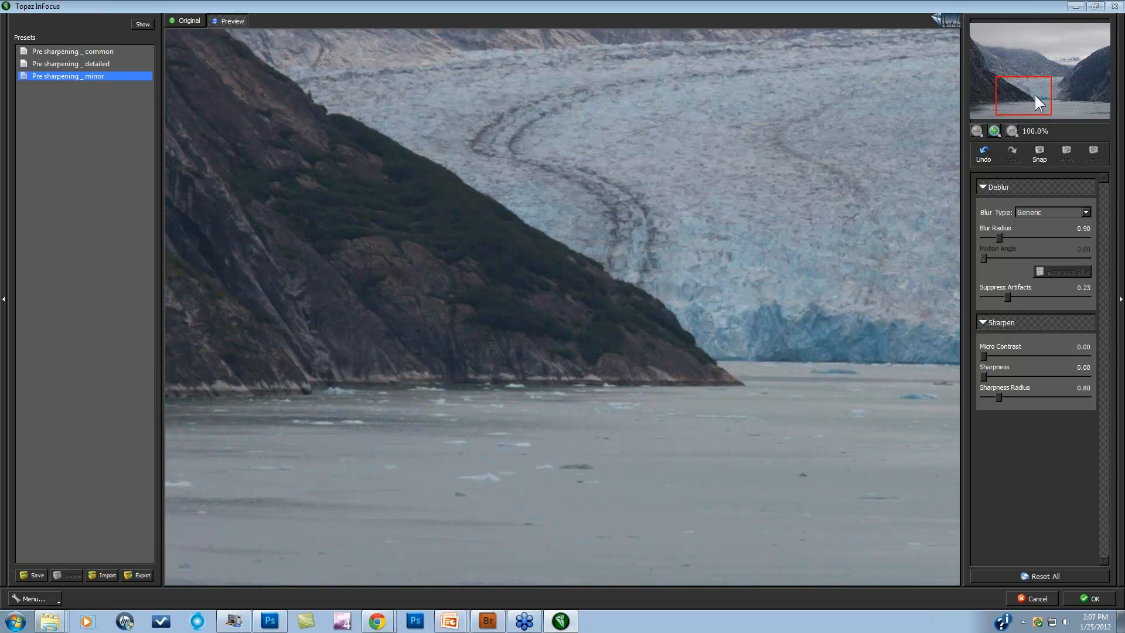
drag(1035, 95, 1008, 57)
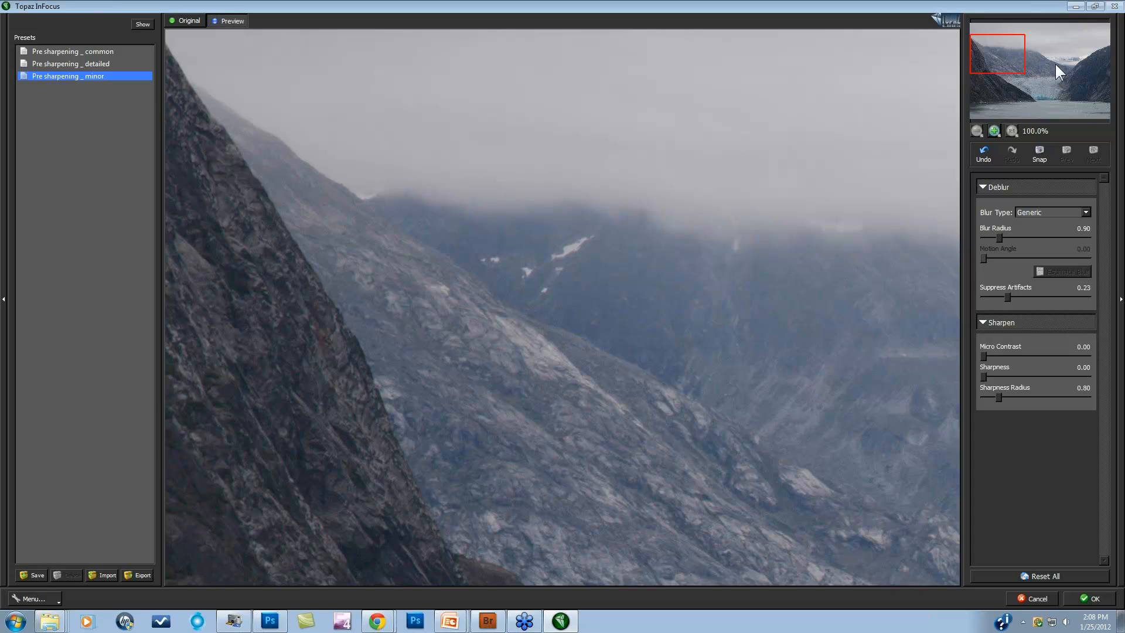
click(995, 130)
click(994, 129)
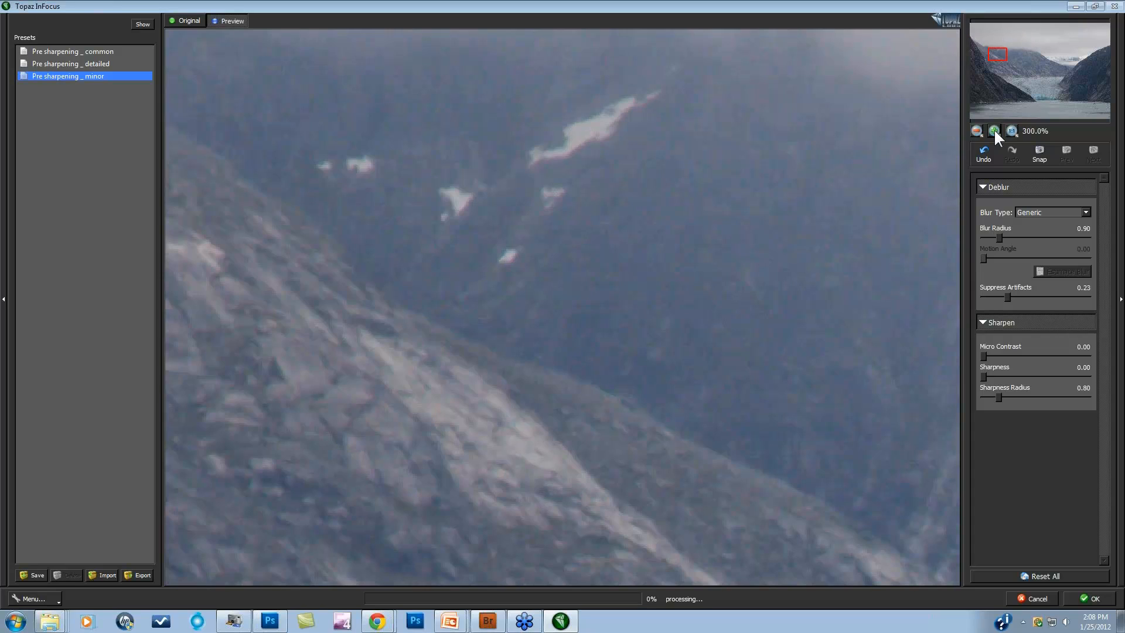
click(995, 130)
drag(998, 49, 989, 63)
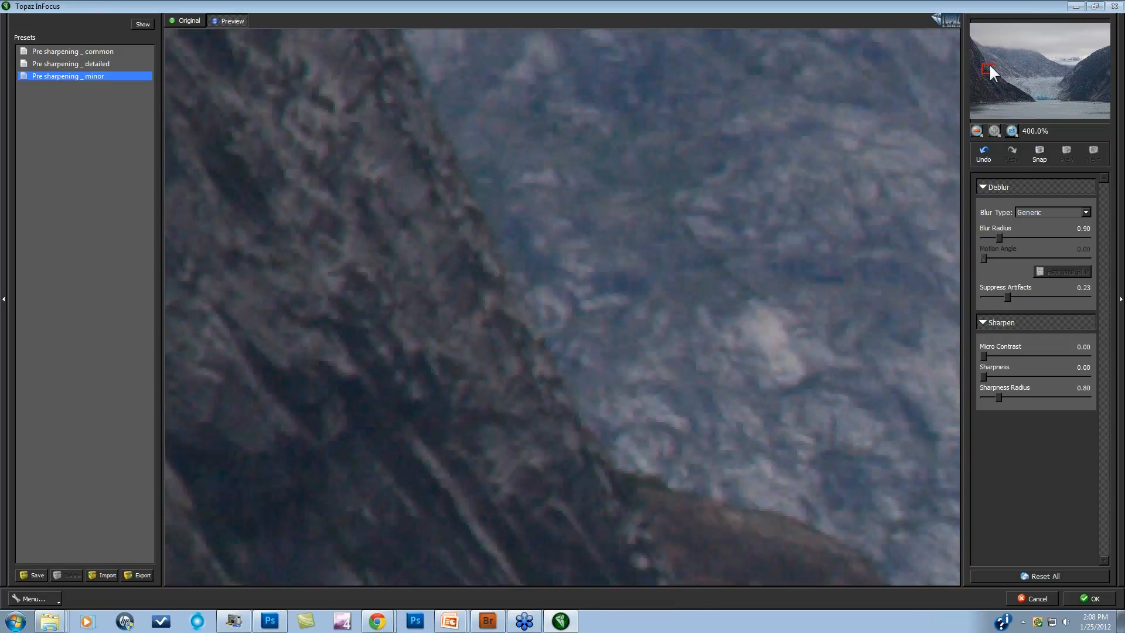
click(977, 128)
click(997, 128)
click(976, 130)
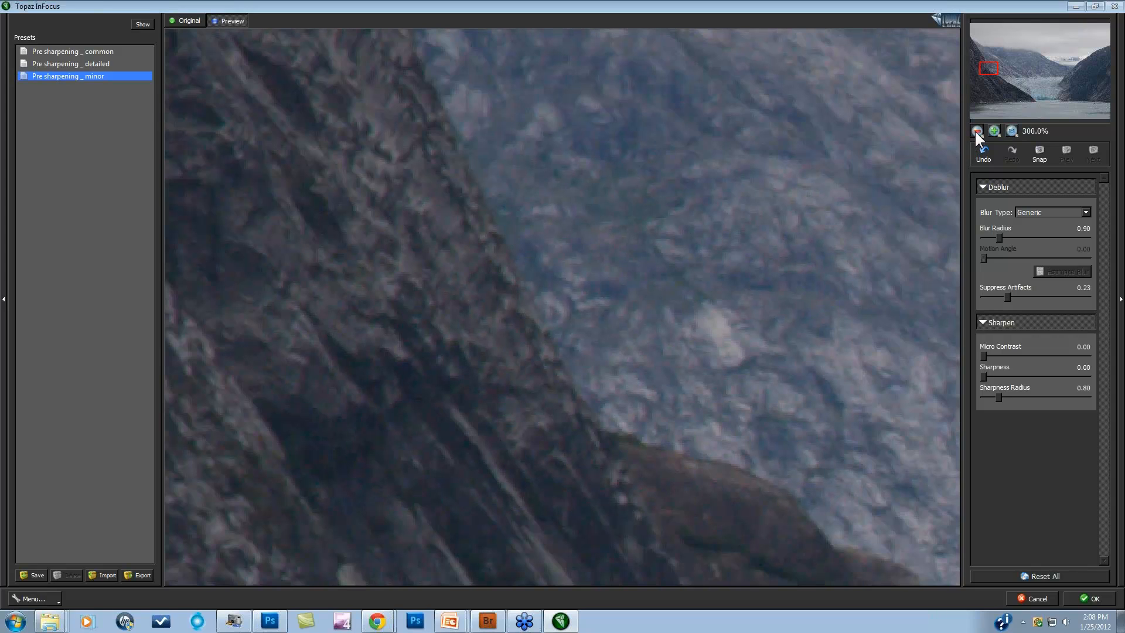
click(976, 130)
click(1013, 129)
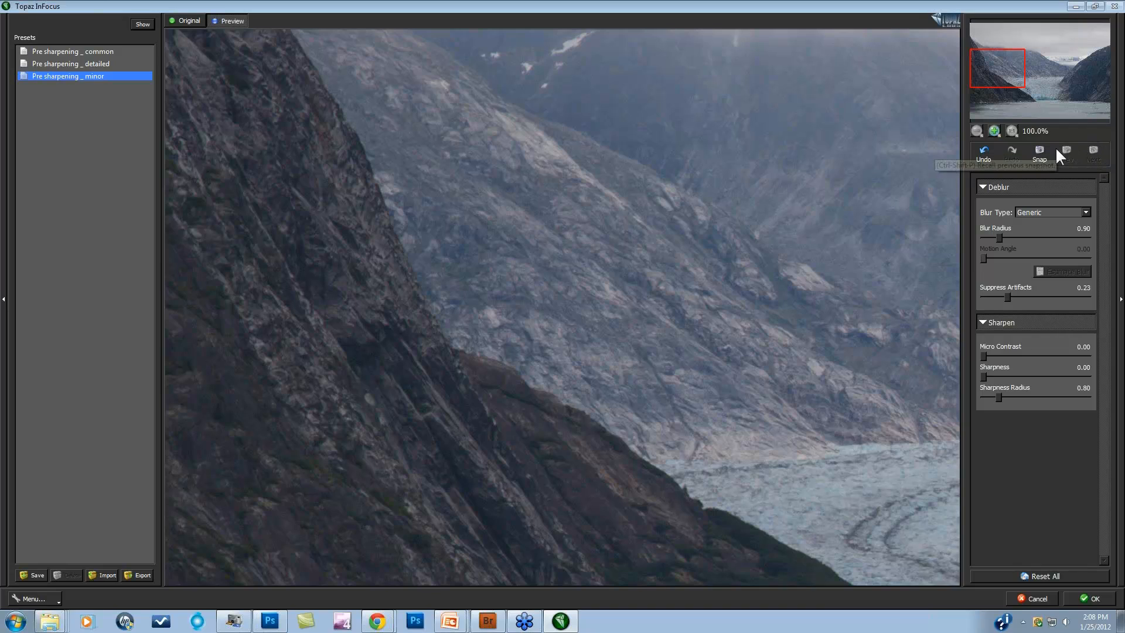
Step: Reset all deblur and sharpen parameters to their defaults and bring the dark slope beside the glacier into view
click(1049, 574)
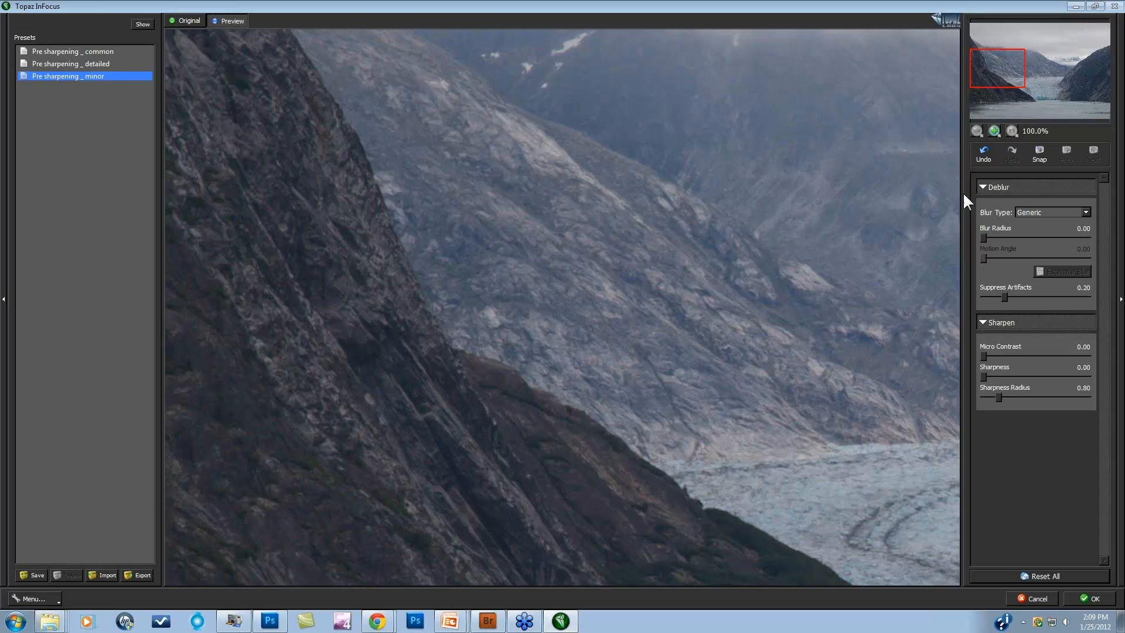
drag(995, 86, 981, 111)
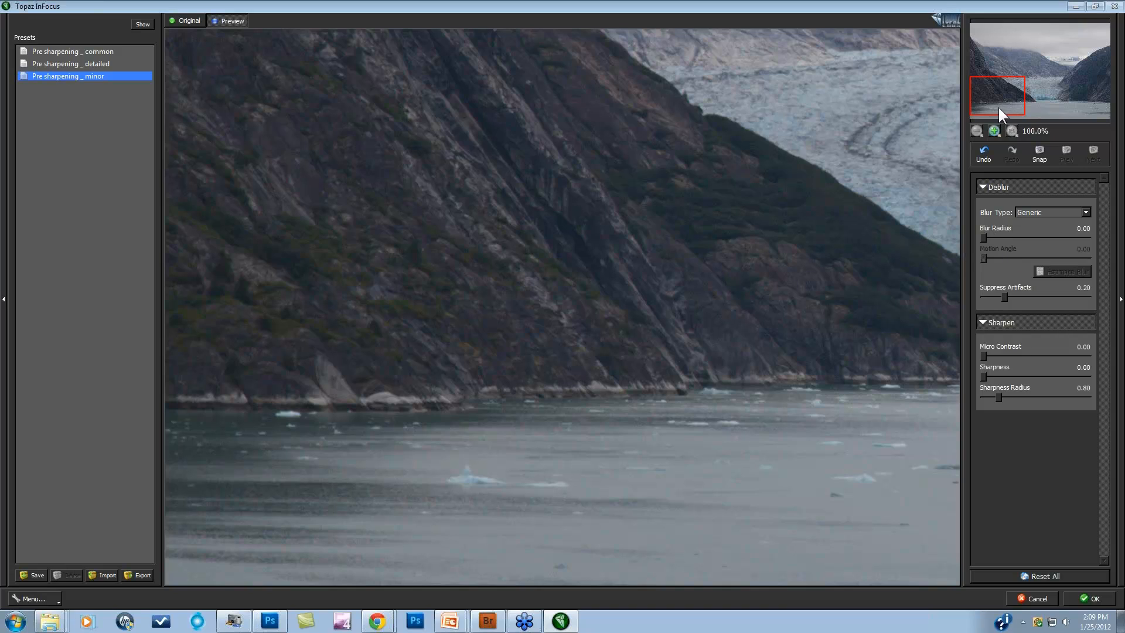
drag(1001, 103, 1118, 100)
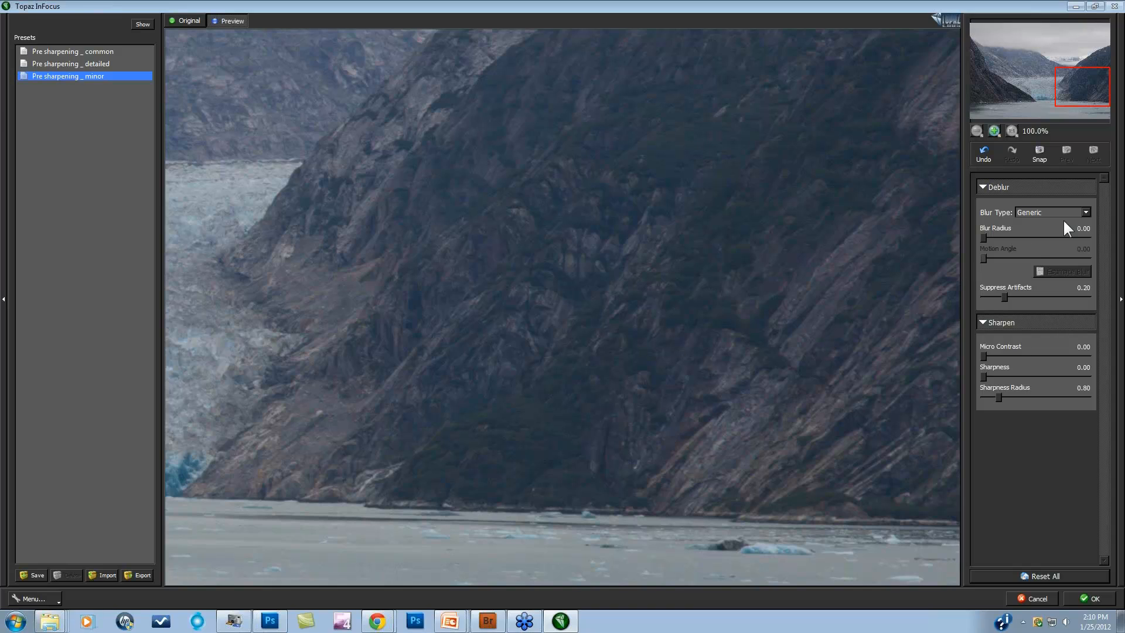
Step: Keep the Generic blur type, set the blur radius to 1.90 and compare the preview with the original slope
click(1085, 212)
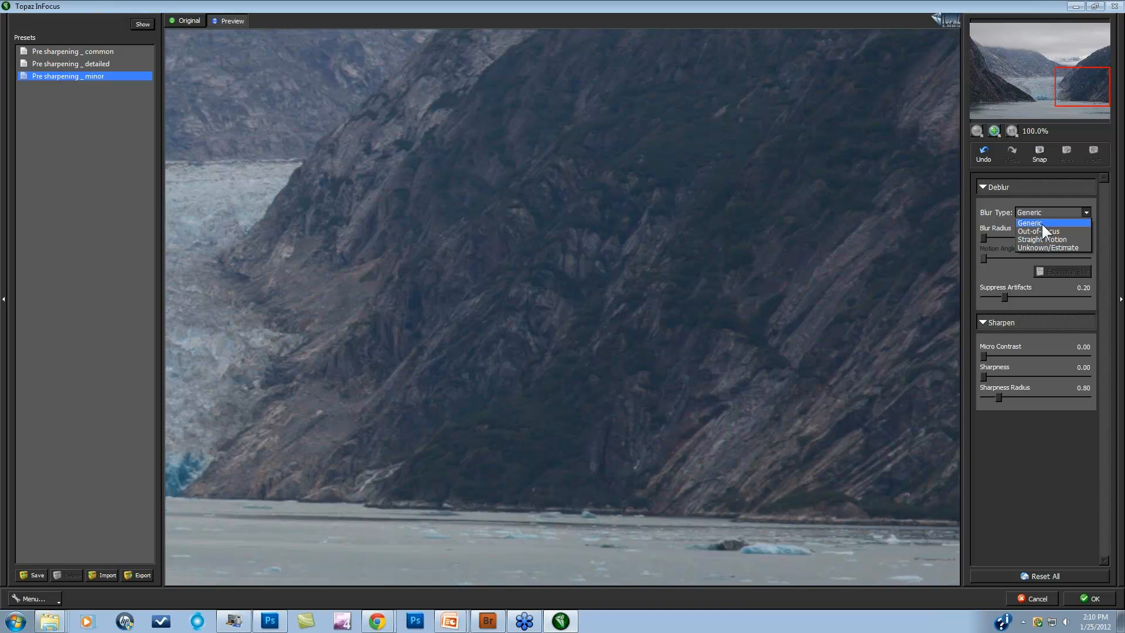
click(987, 201)
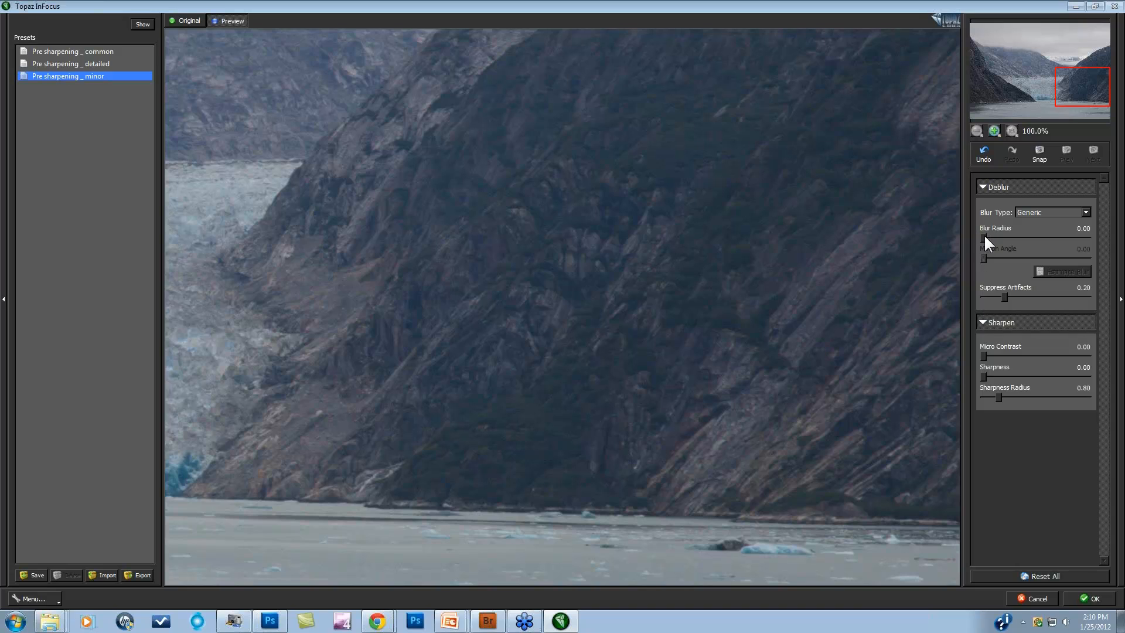
drag(990, 234, 1016, 236)
click(636, 271)
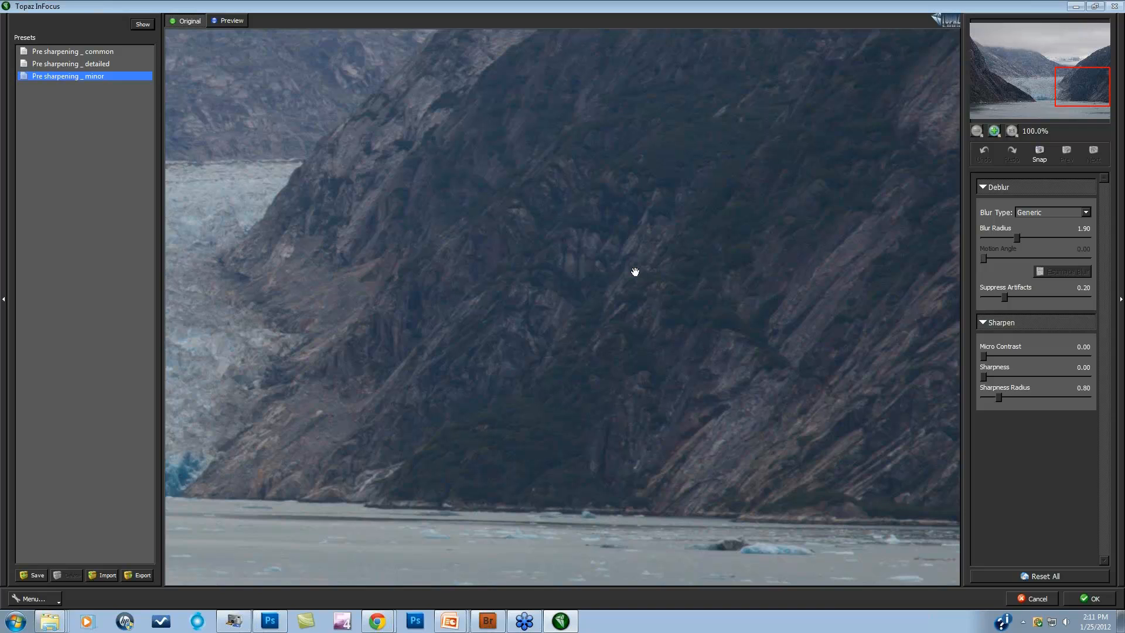
drag(635, 272, 635, 269)
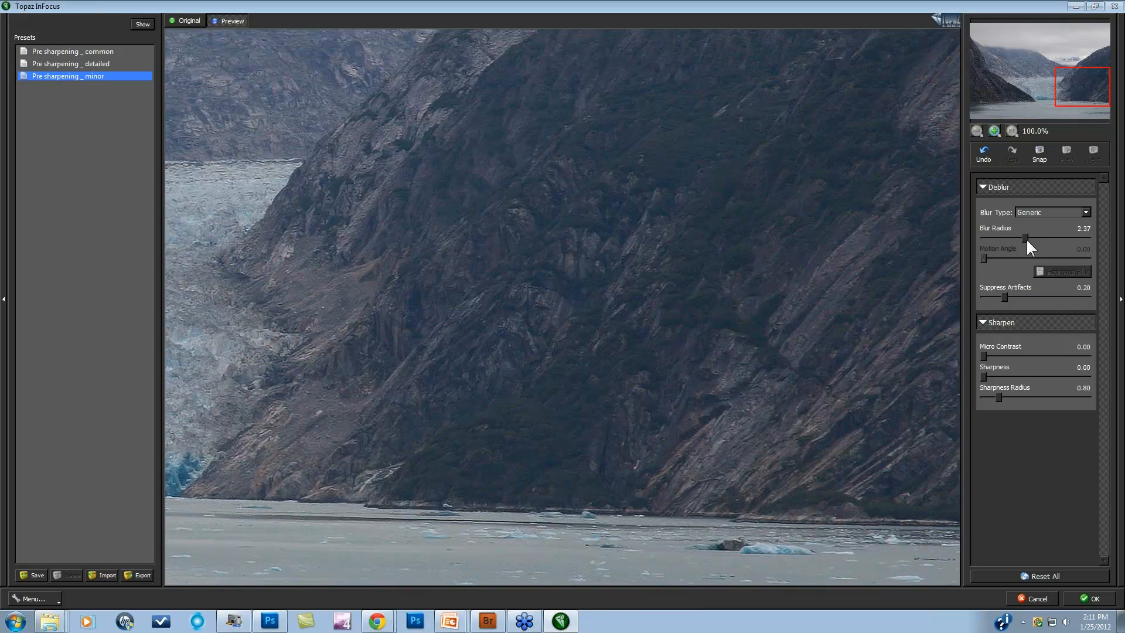
Step: Increase the blur radius to 2.83 and compare the deblurred slope with the original
drag(1026, 238, 1035, 239)
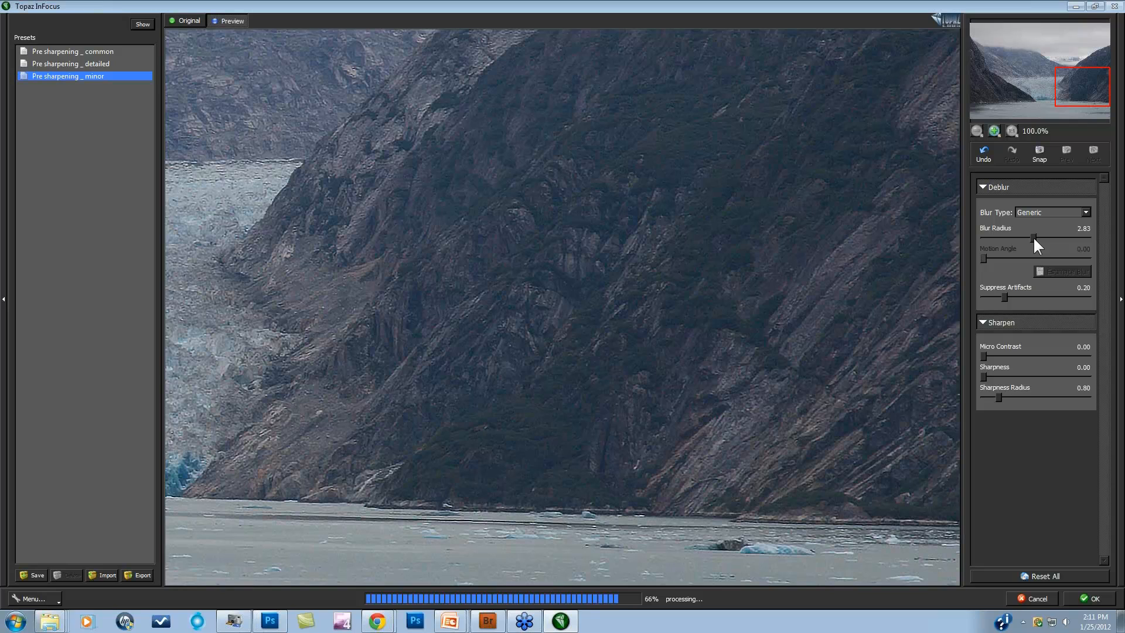
click(662, 327)
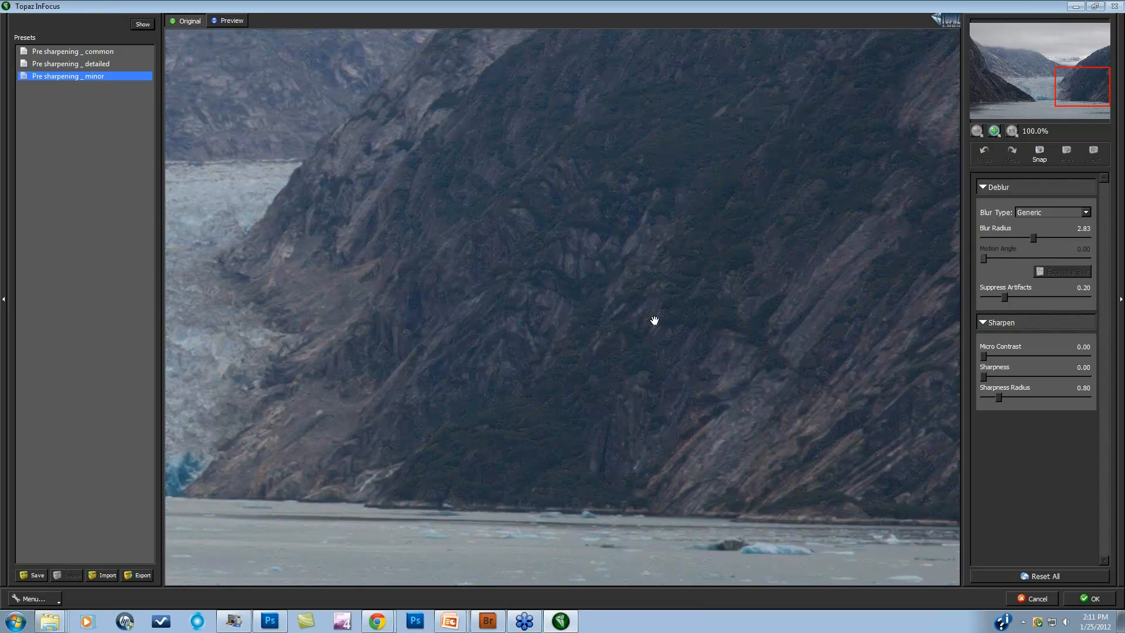
click(655, 320)
click(654, 320)
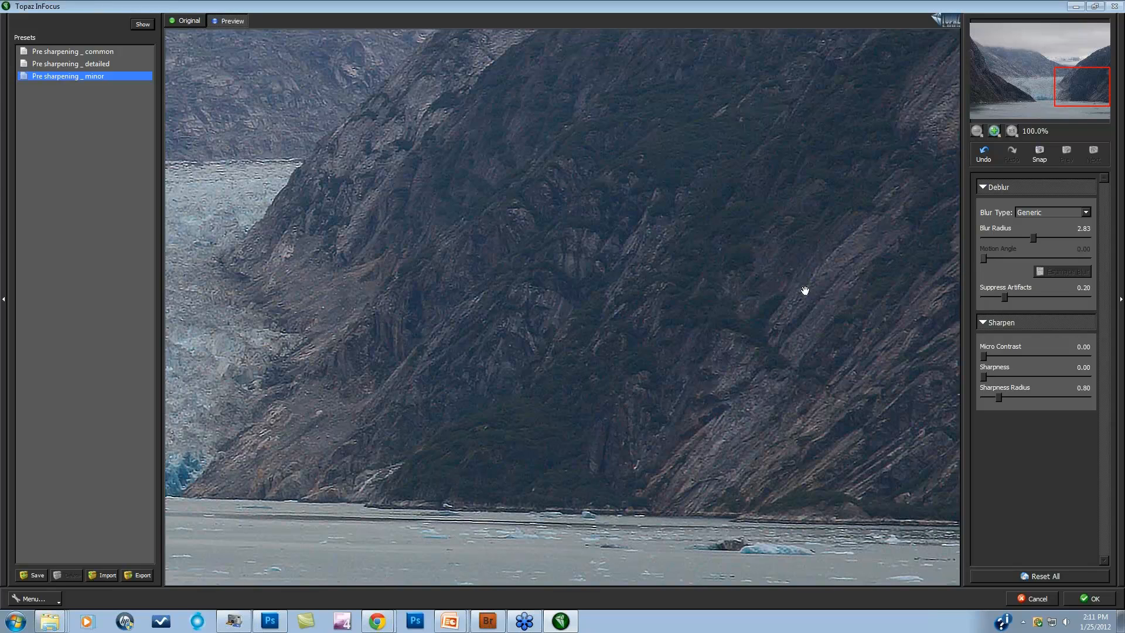
Step: Set the blur radius to 2.00 and artifact suppression to 0.21, and check the preview against the original
drag(1010, 301, 1032, 298)
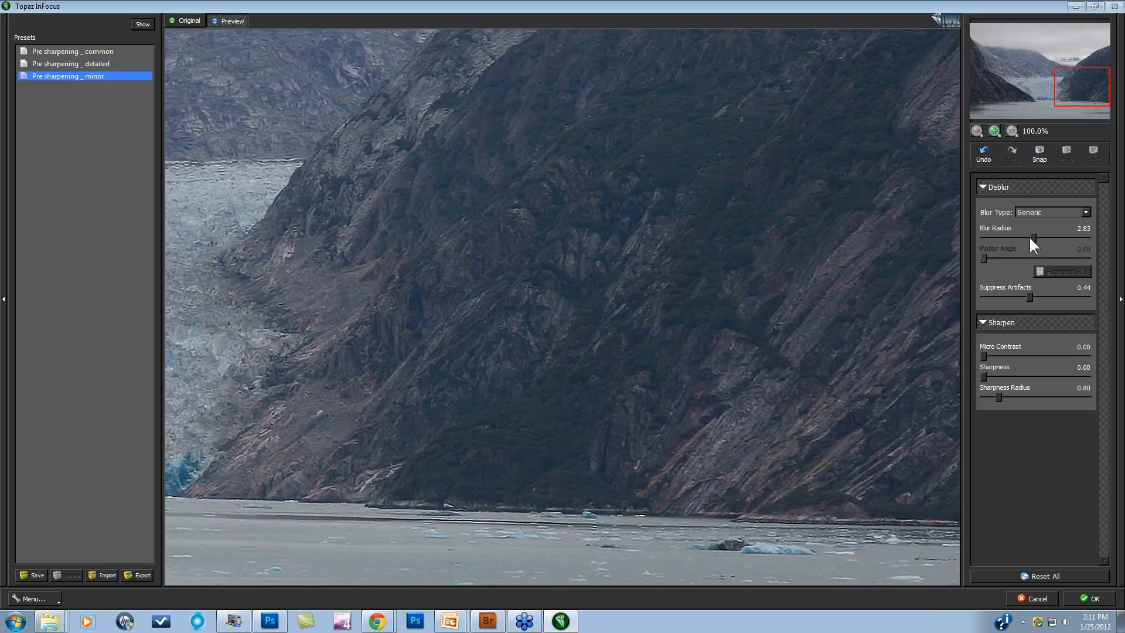
drag(1032, 236, 1020, 237)
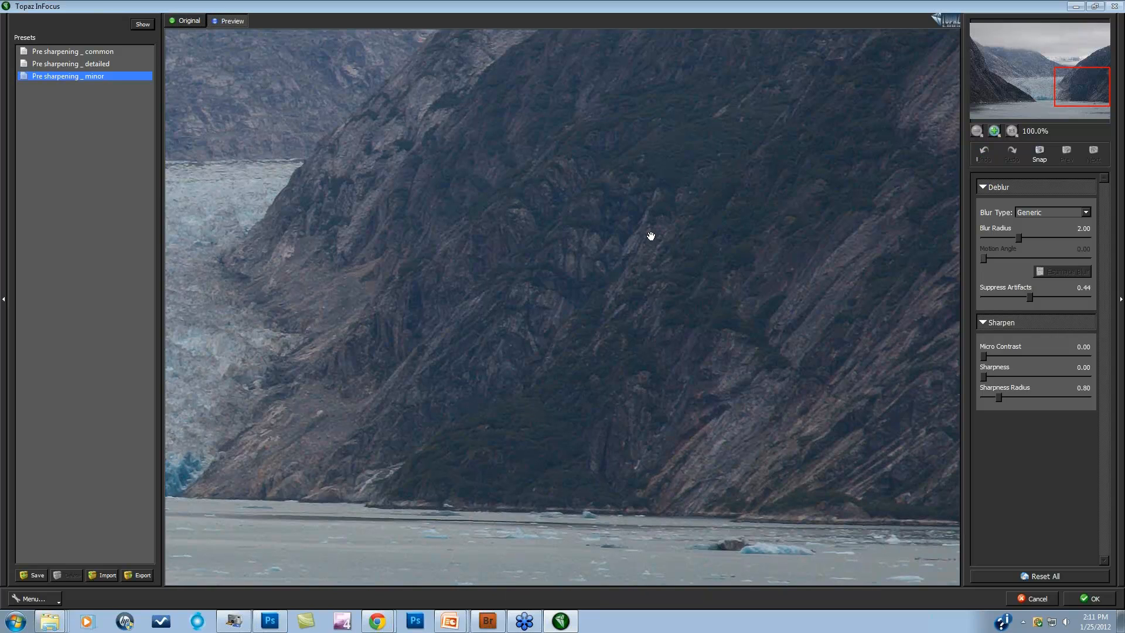
drag(1028, 293, 1006, 297)
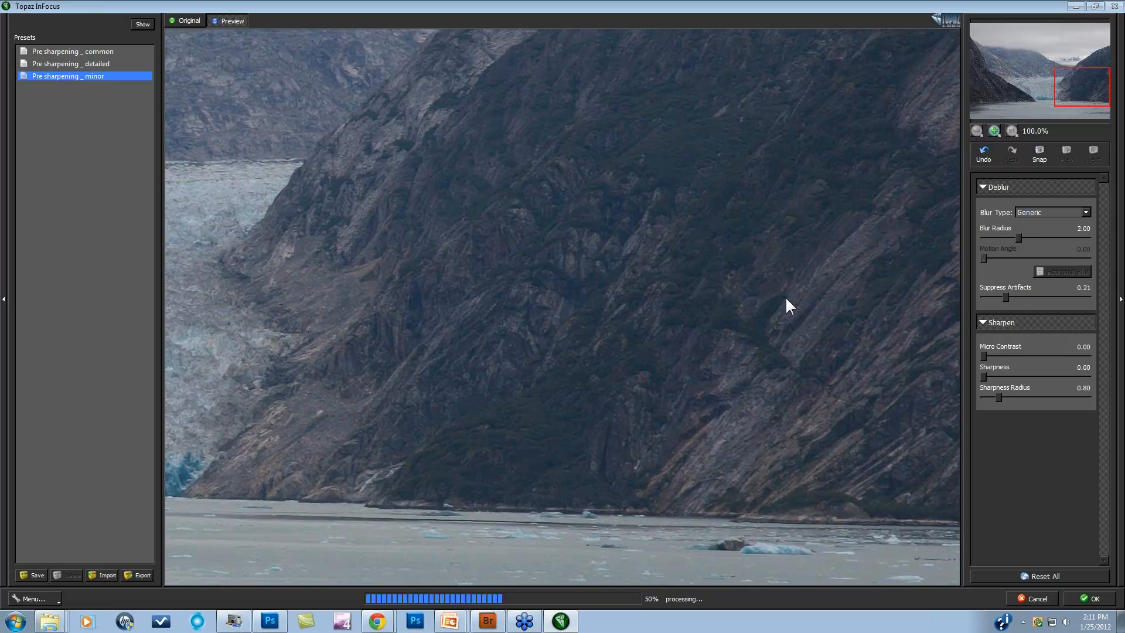
click(660, 272)
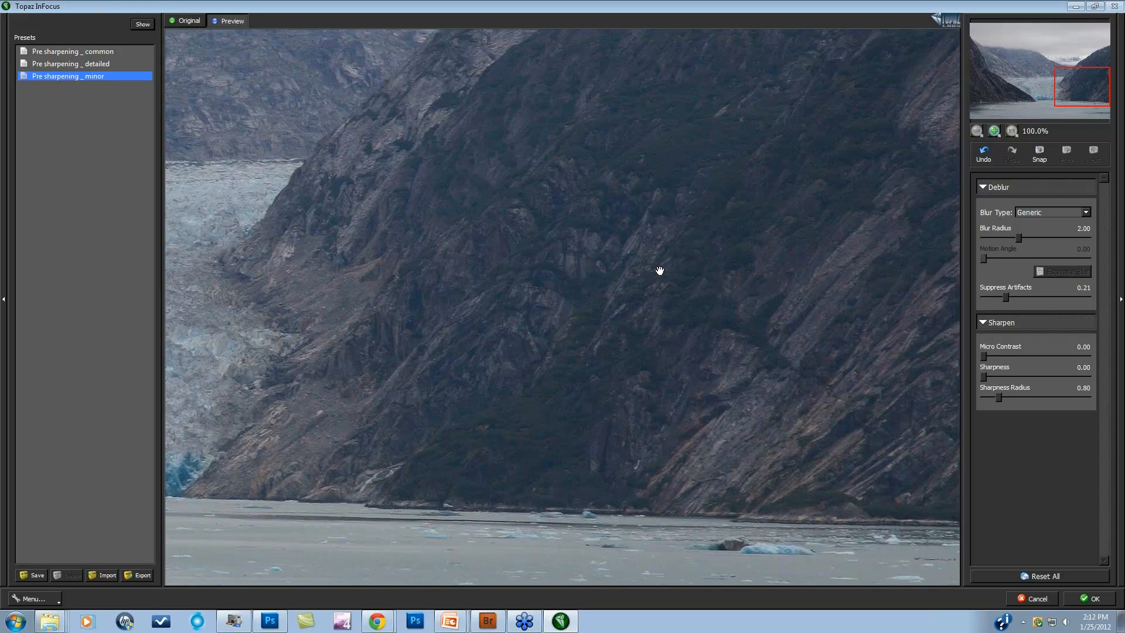
Step: Change the blur type to Out-of-Focus and adjust the blur radius to 2.27
click(1082, 212)
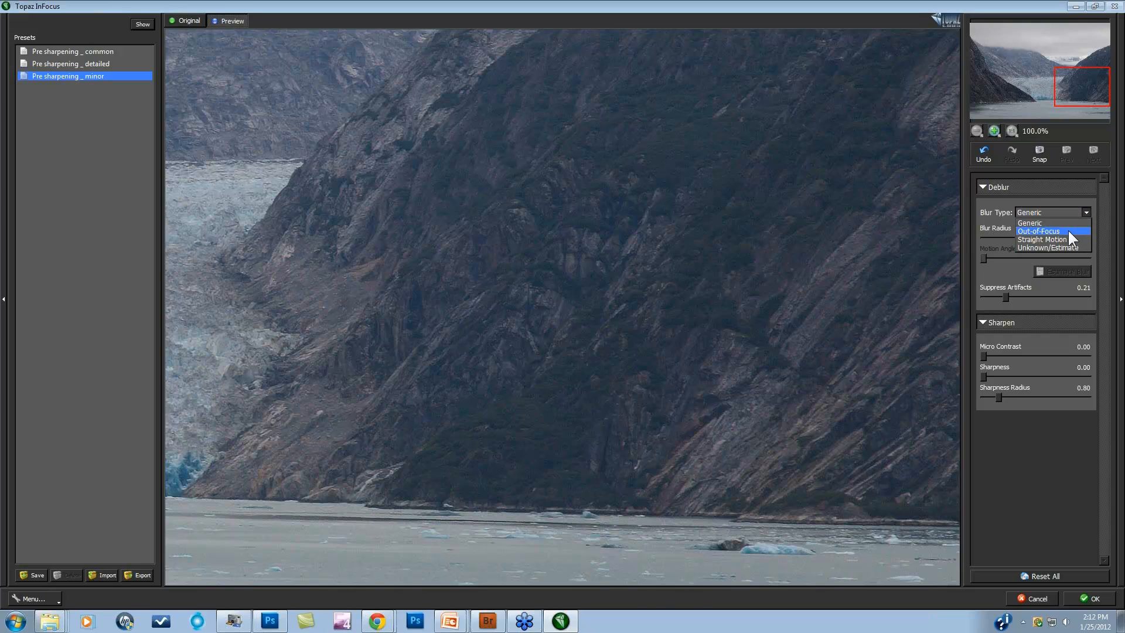
click(1067, 231)
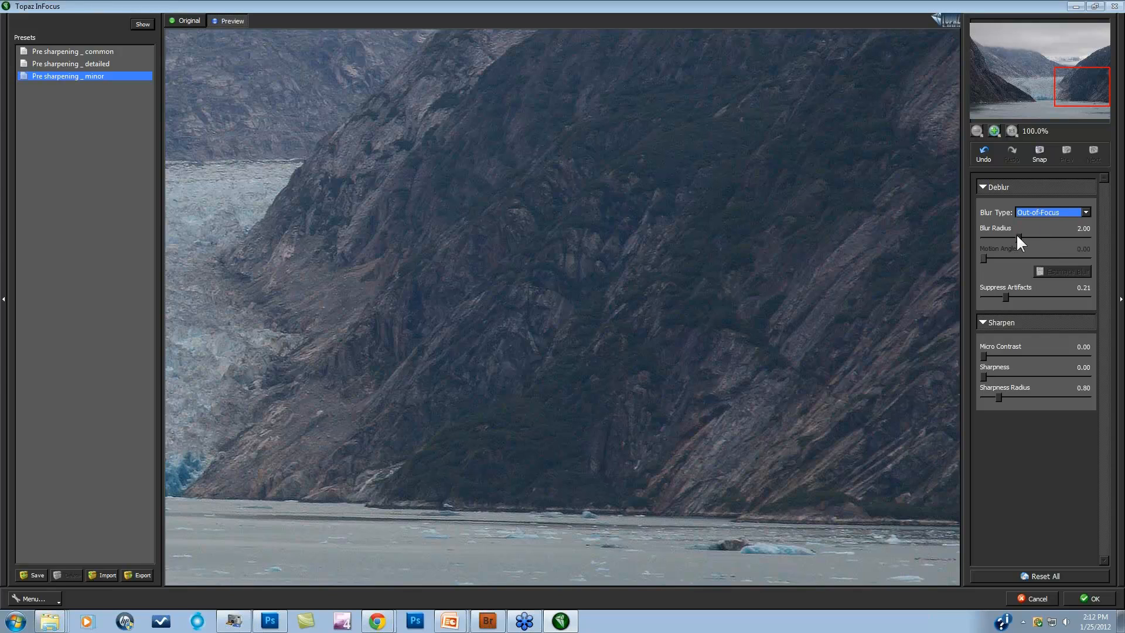
click(1019, 237)
drag(999, 231, 997, 233)
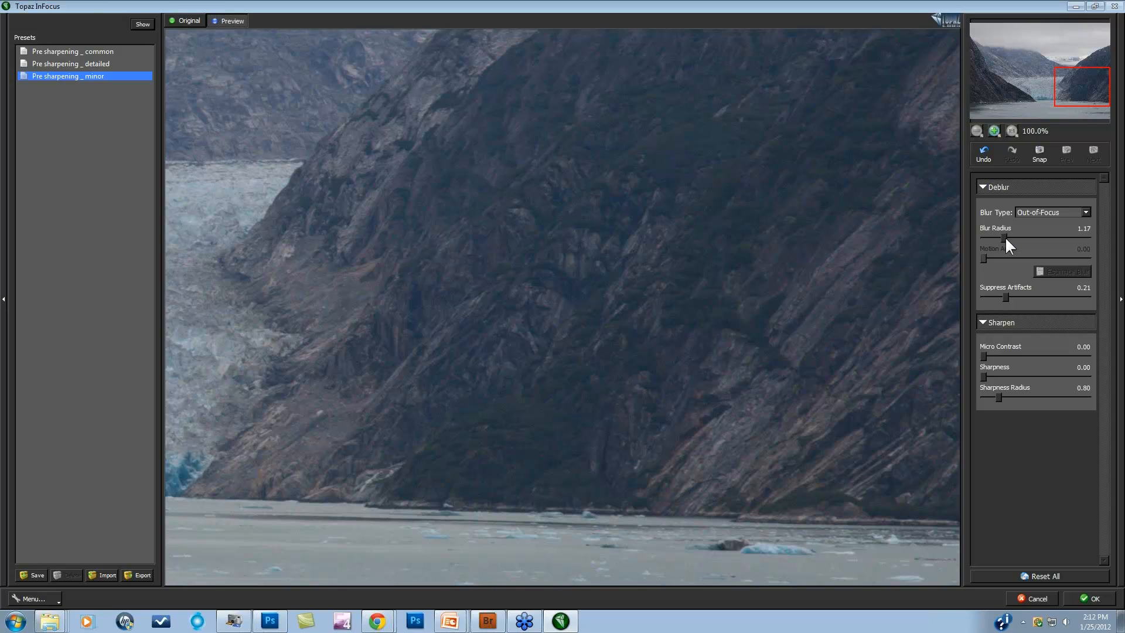
drag(1011, 236, 1026, 238)
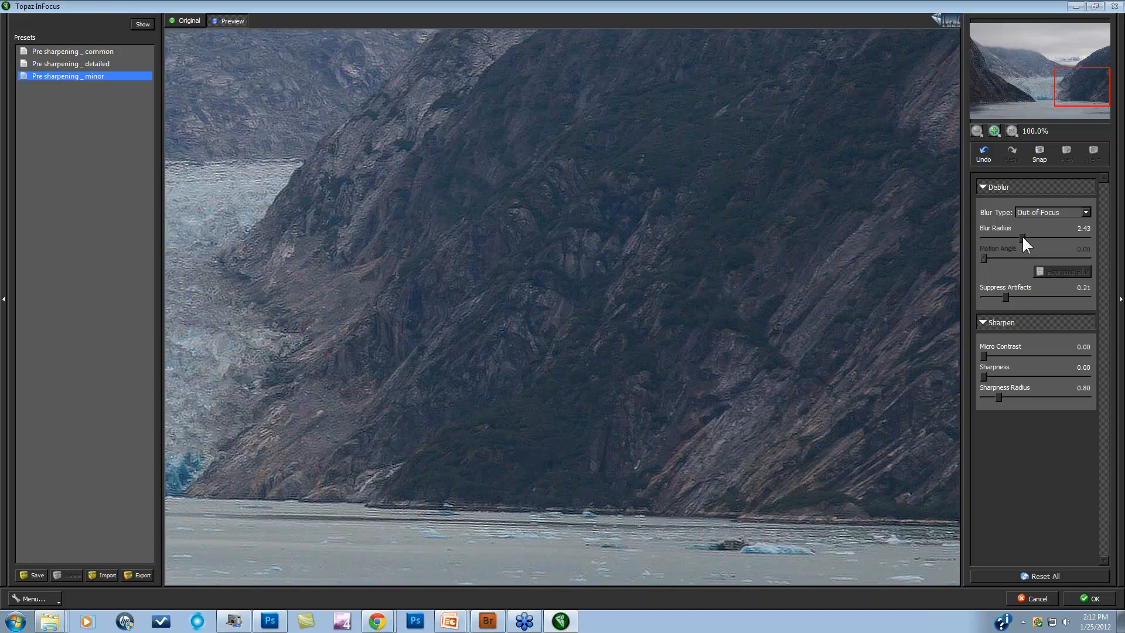
drag(1024, 238, 1024, 238)
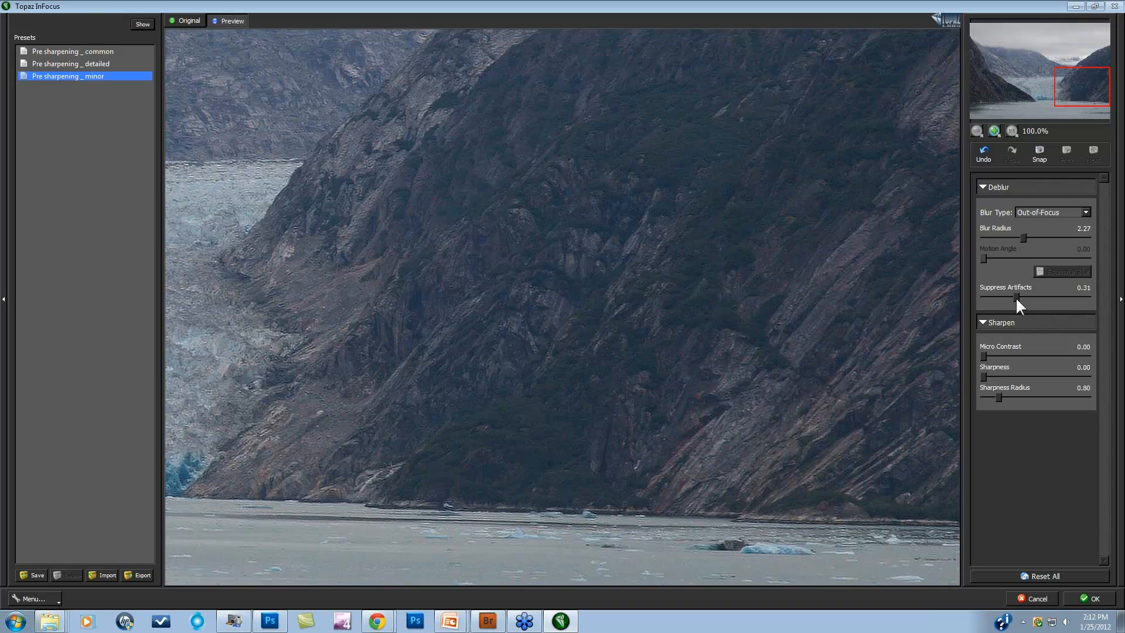
Step: Set artifact suppression to 0.29 and compare the out-of-focus correction with the original image
drag(1015, 297, 1013, 297)
click(679, 246)
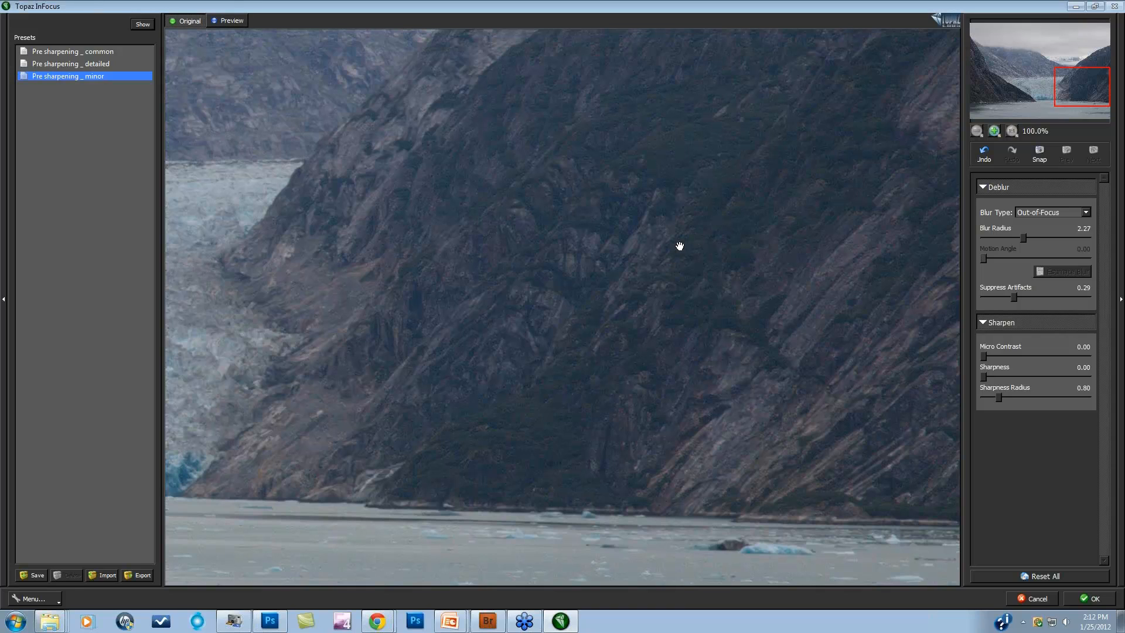
click(680, 246)
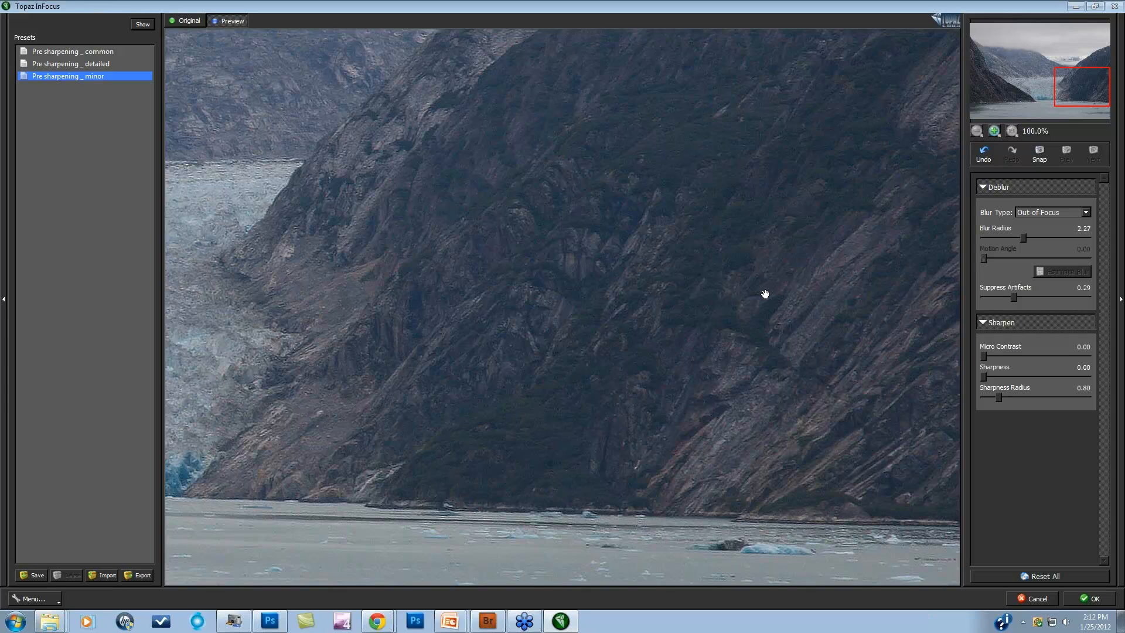
Step: Try the Straight Motion blur type with a motion angle of 180
click(1085, 213)
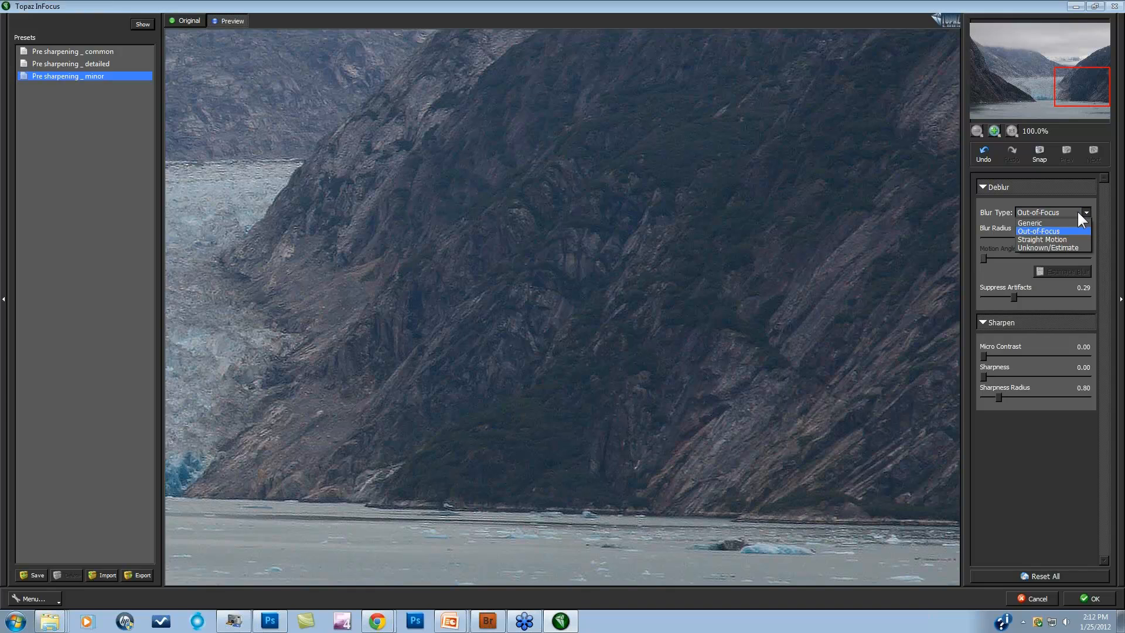
click(1043, 241)
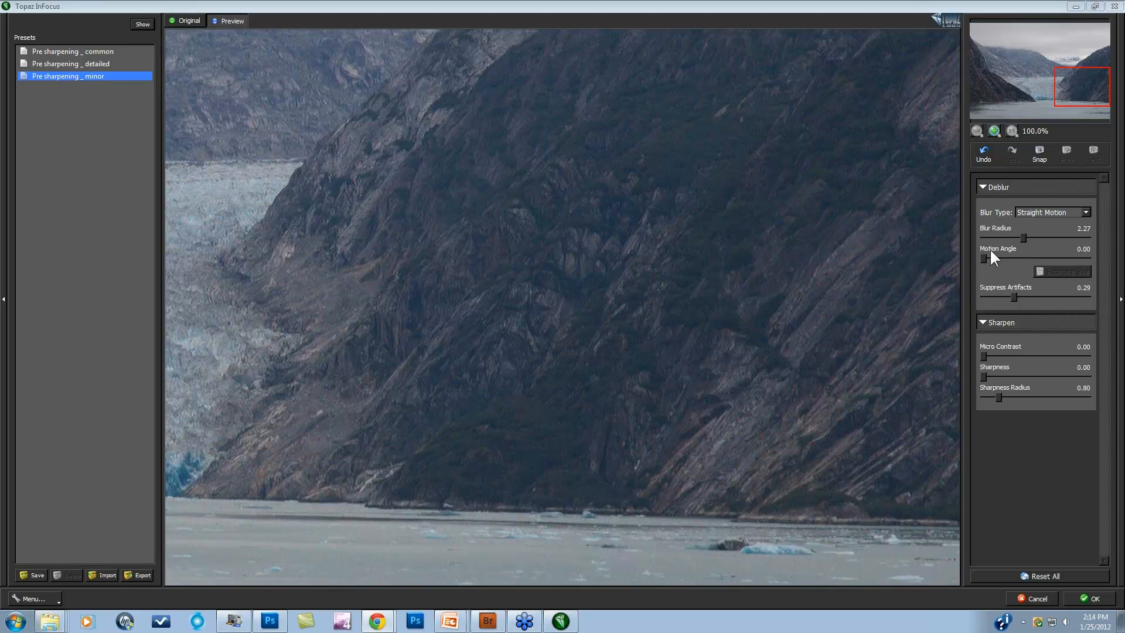
drag(984, 258, 1076, 258)
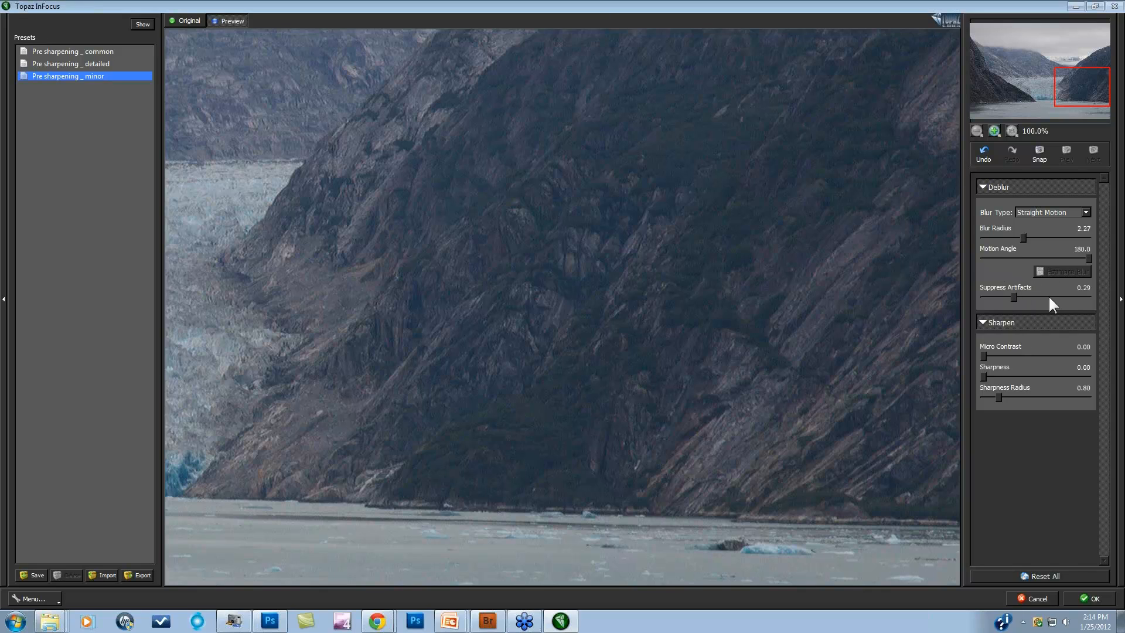
Step: Switch the blur type to Unknown/Estimate with blur radius 4 and edge softness 0.20, and run the blur estimation
click(1085, 213)
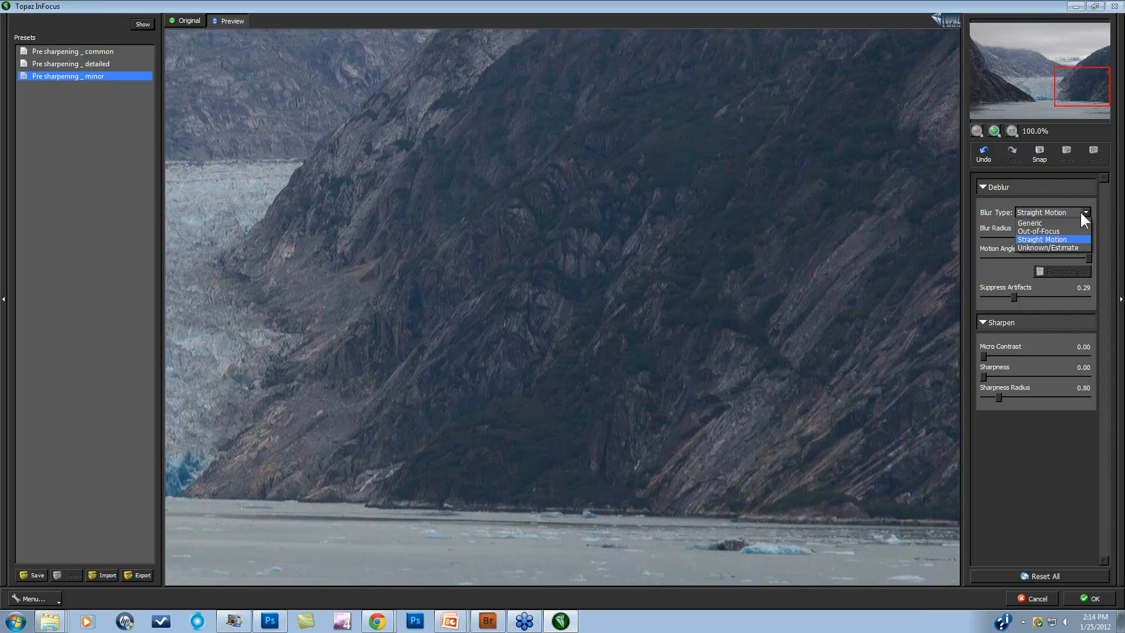
click(1062, 248)
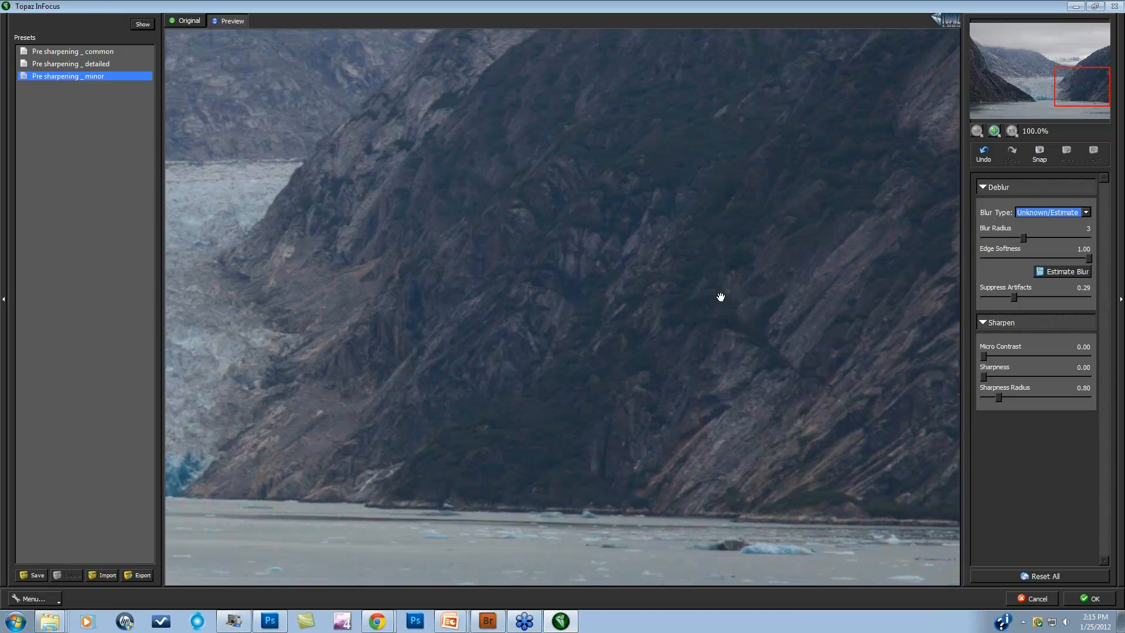
click(1023, 234)
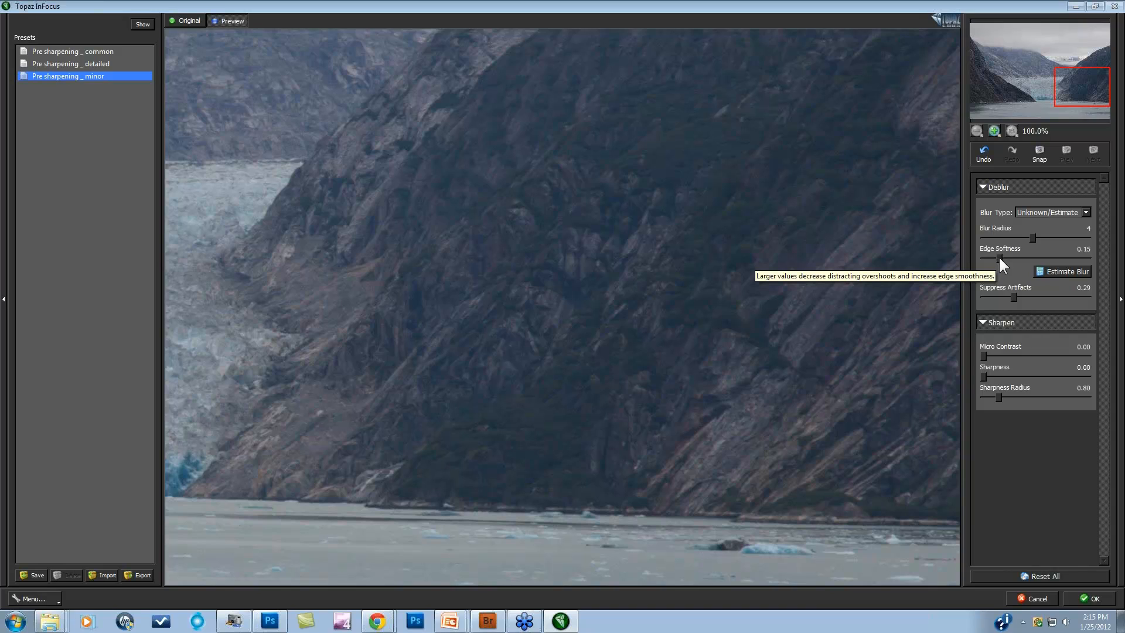
drag(999, 258, 1012, 258)
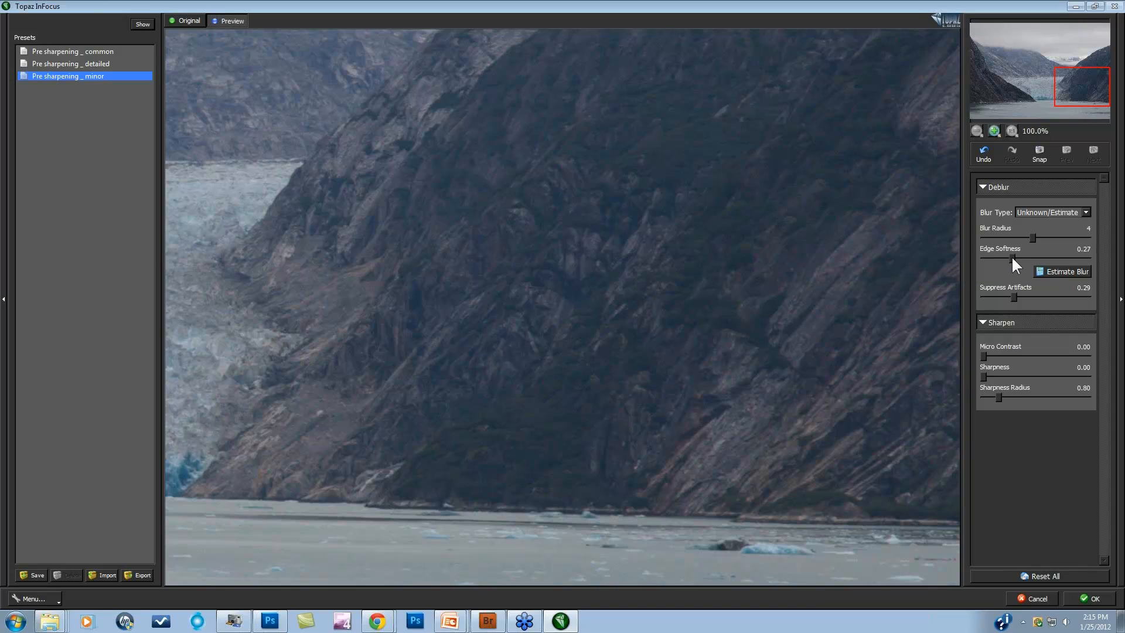
drag(1031, 259, 1009, 262)
click(1064, 272)
Step: Raise the blur radius to 5, estimate the blur again and compare the result with the original
drag(1034, 238, 1041, 238)
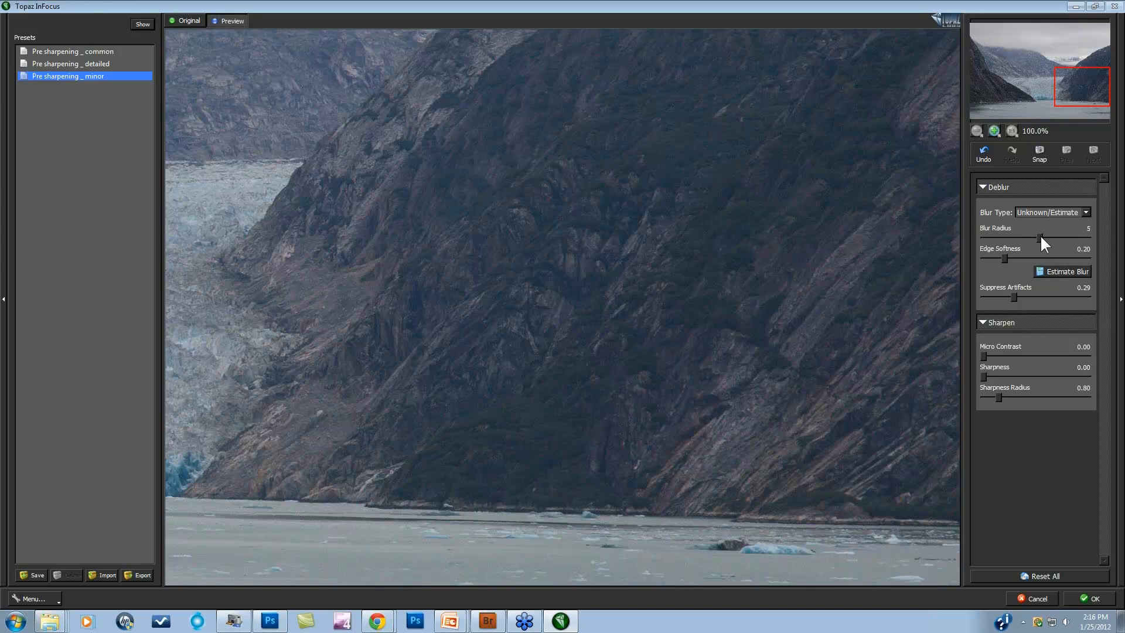
click(1063, 269)
click(603, 306)
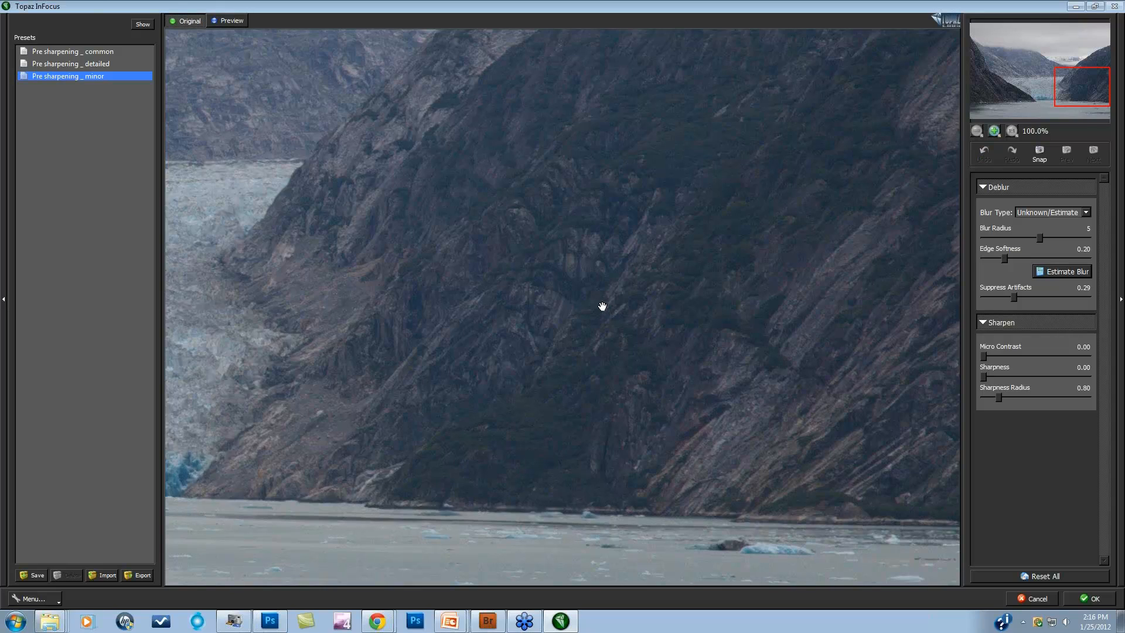
click(602, 306)
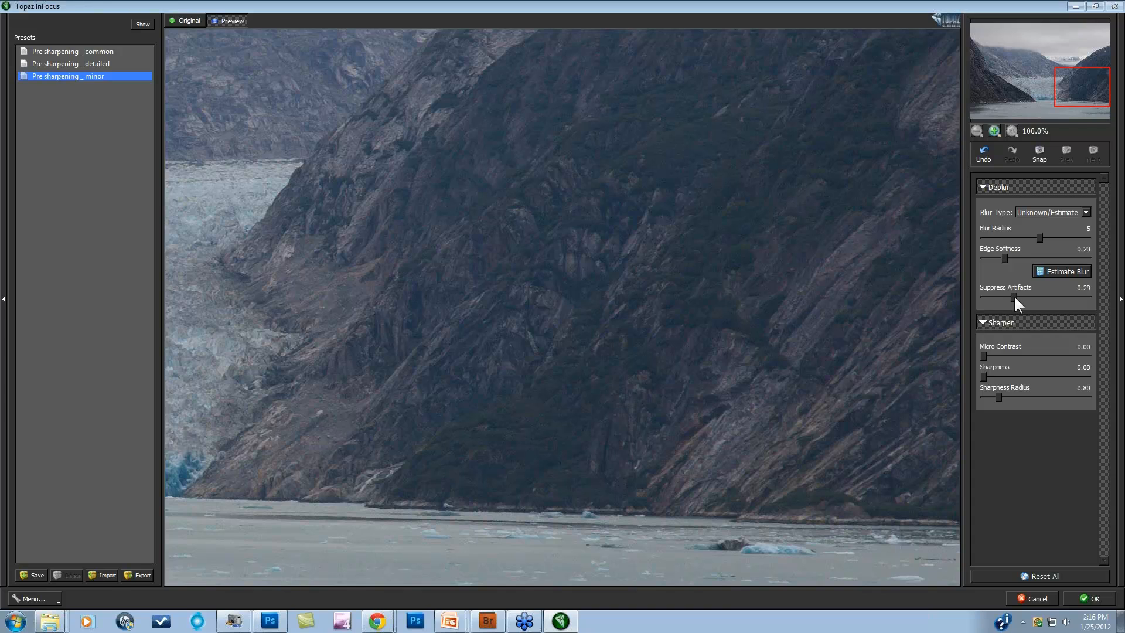
Step: Set artifact suppression to 0.16 and compare original and preview at 200% where the glacier meets the water
drag(1014, 297, 1011, 297)
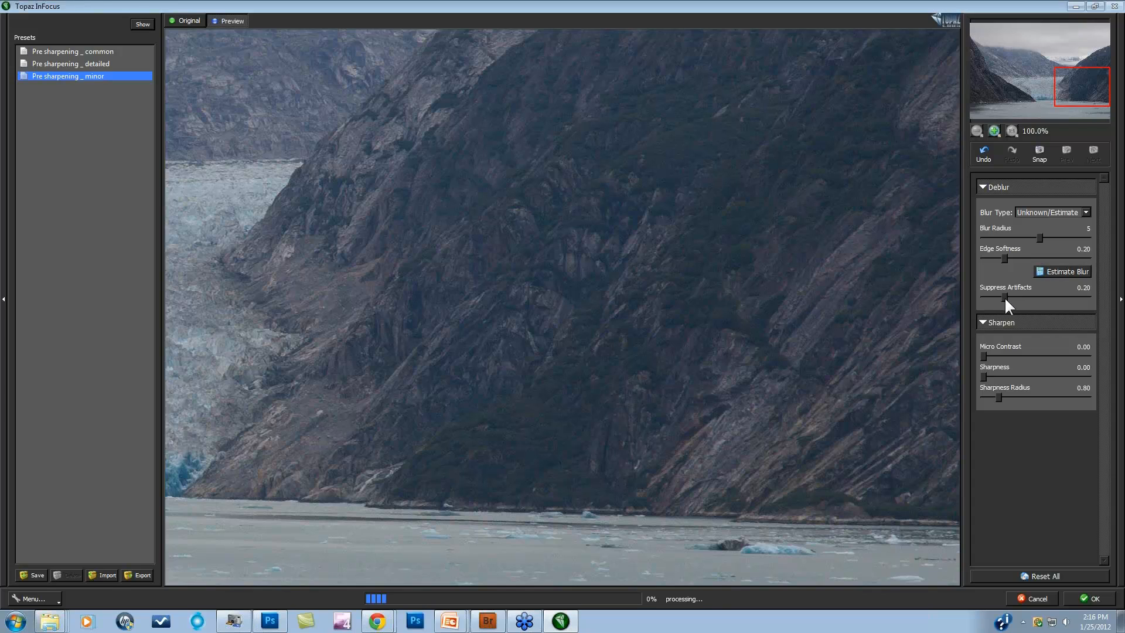
drag(1004, 296, 1000, 296)
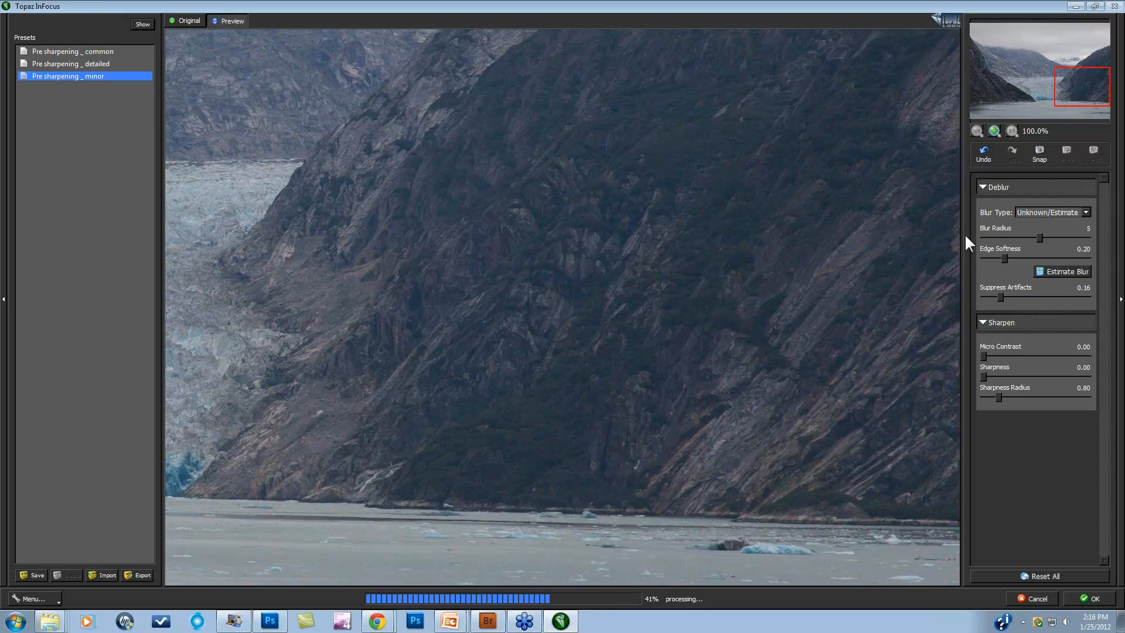
click(994, 131)
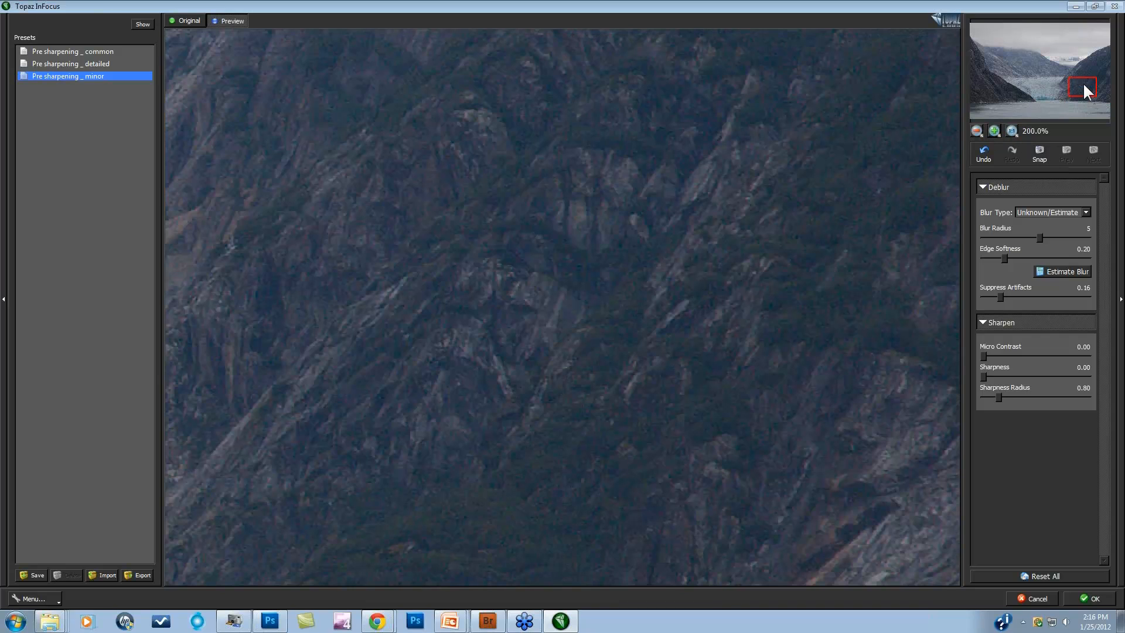
drag(1083, 83, 1058, 98)
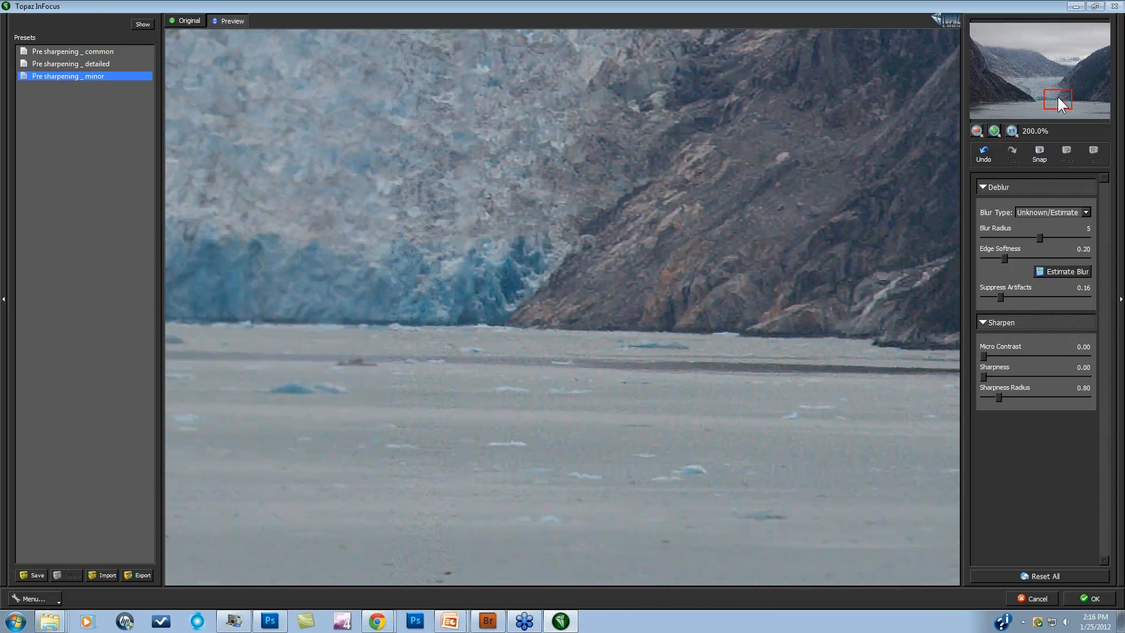
click(523, 289)
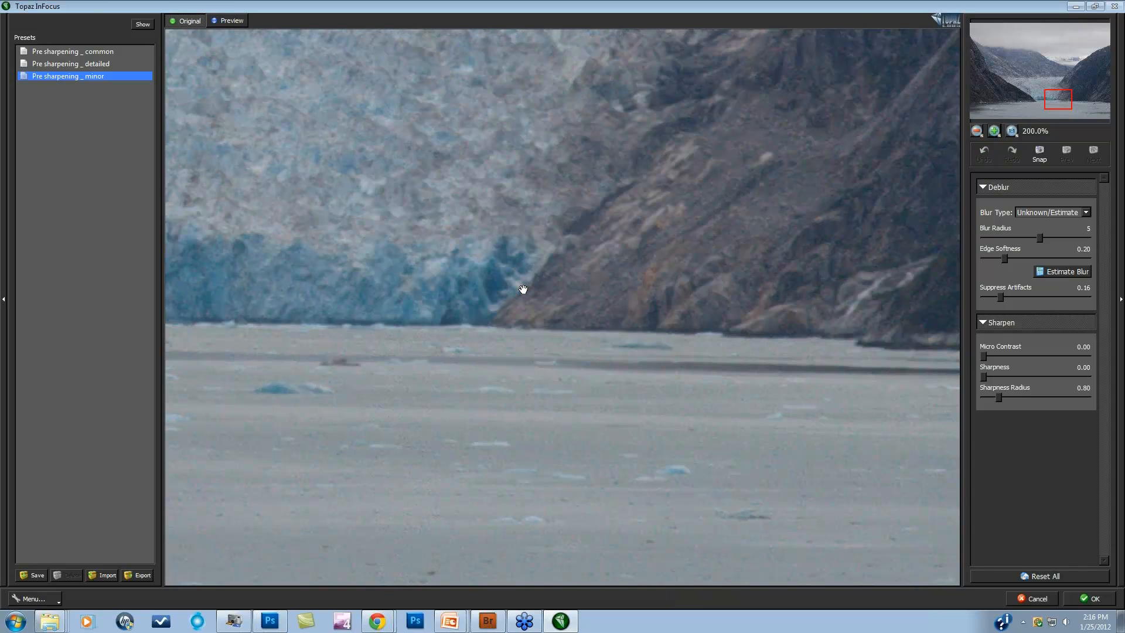
click(524, 289)
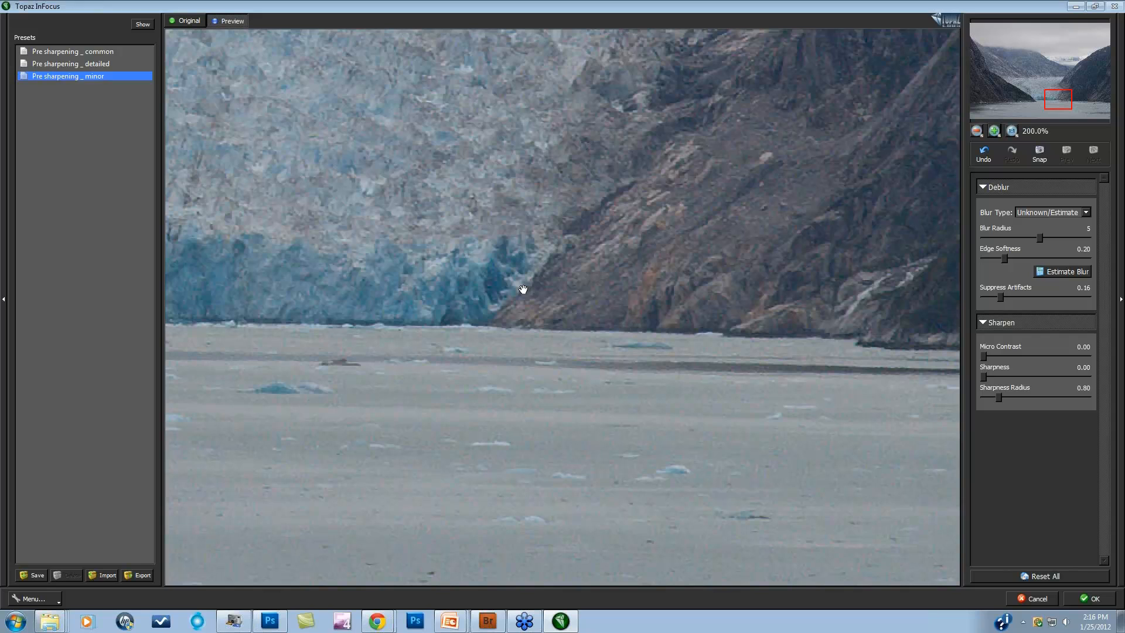
click(573, 279)
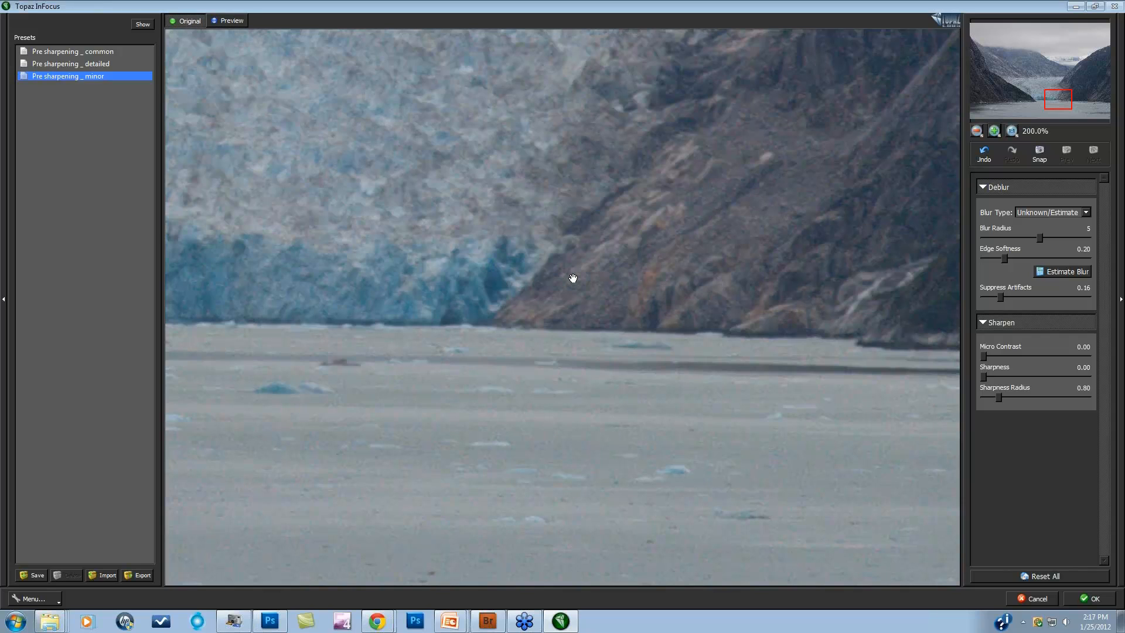
Step: Compare original and preview along the shoreline at 200% and across the dark rocky hillside at 100%
click(573, 278)
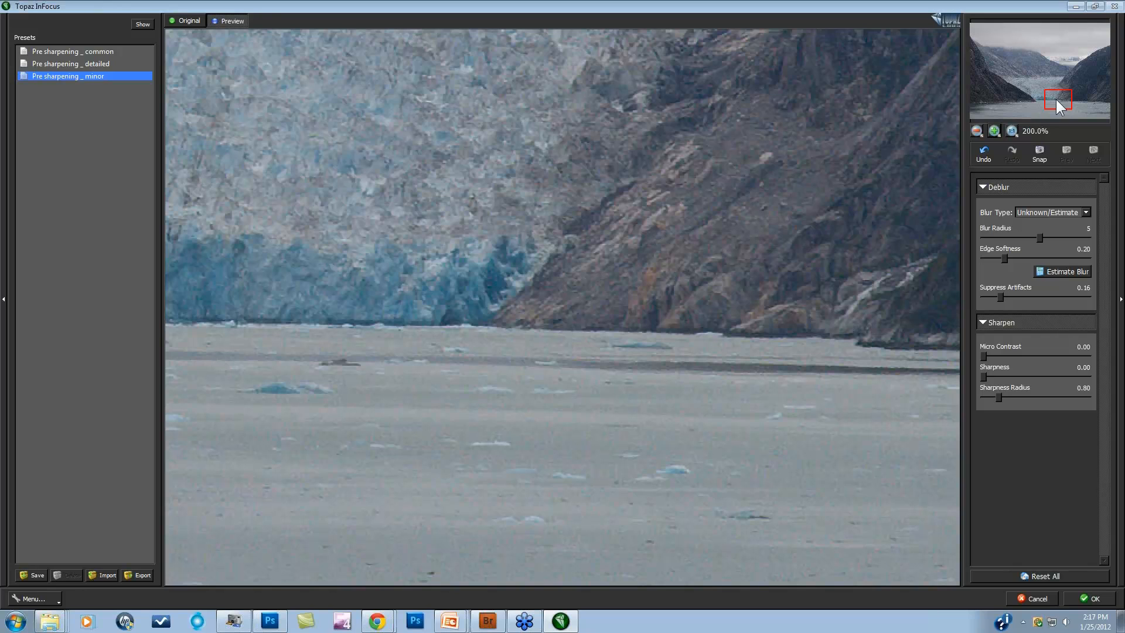
drag(1056, 100, 1077, 100)
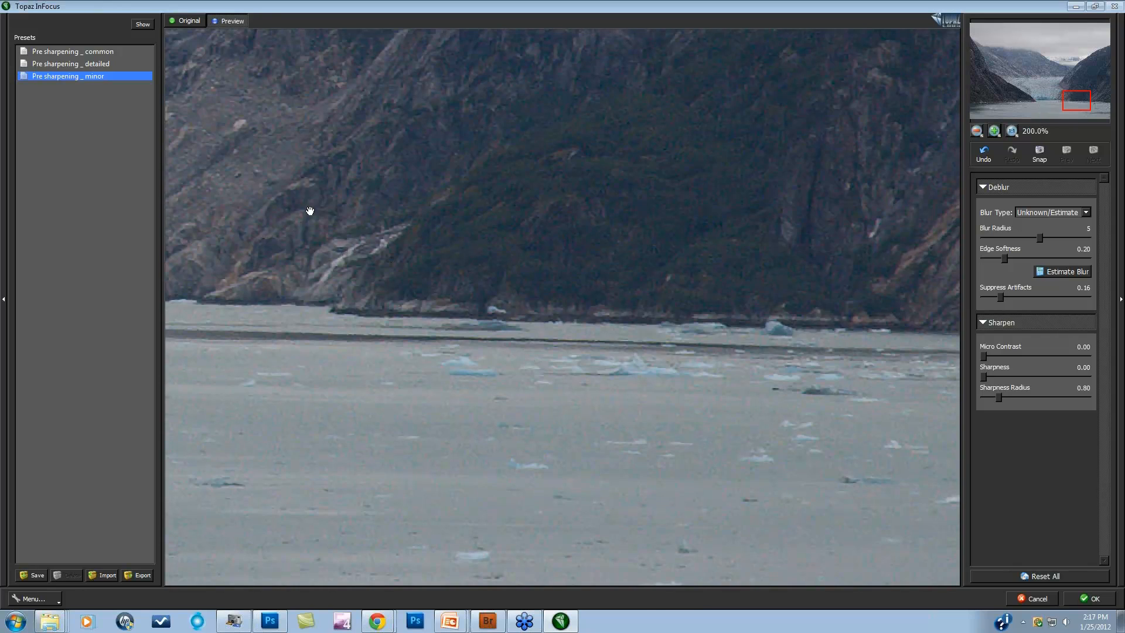
click(339, 309)
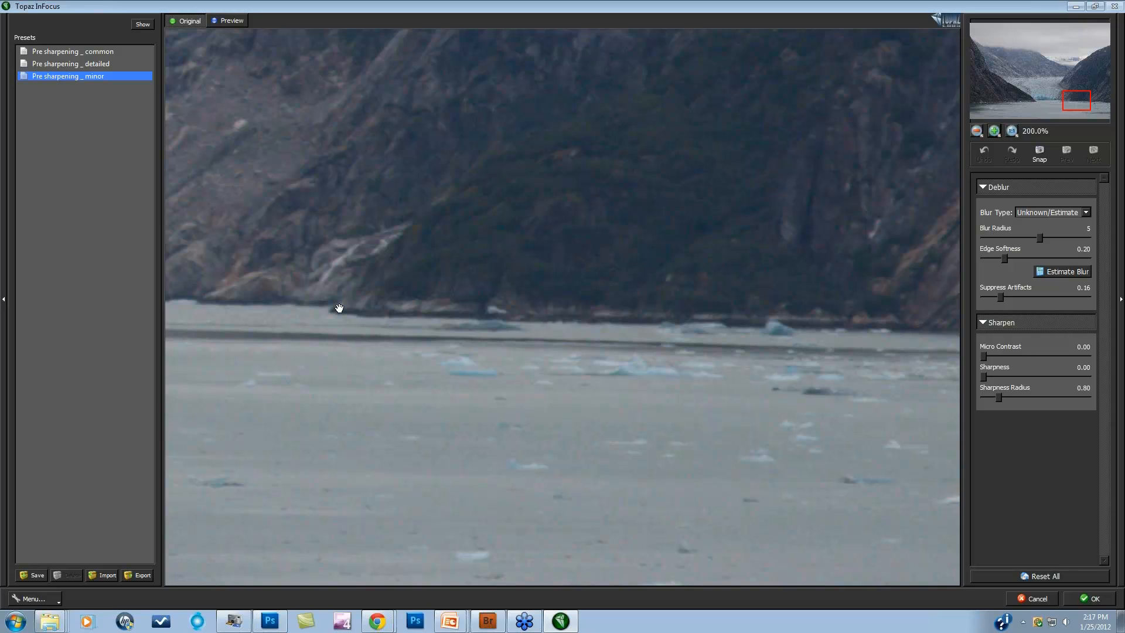
click(339, 309)
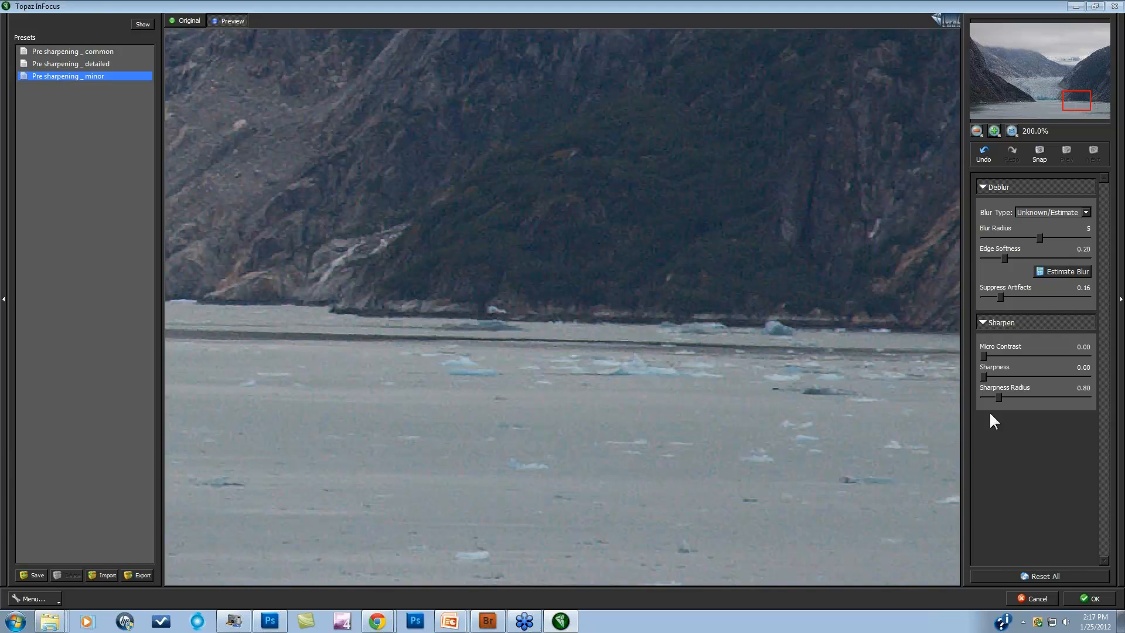
click(976, 131)
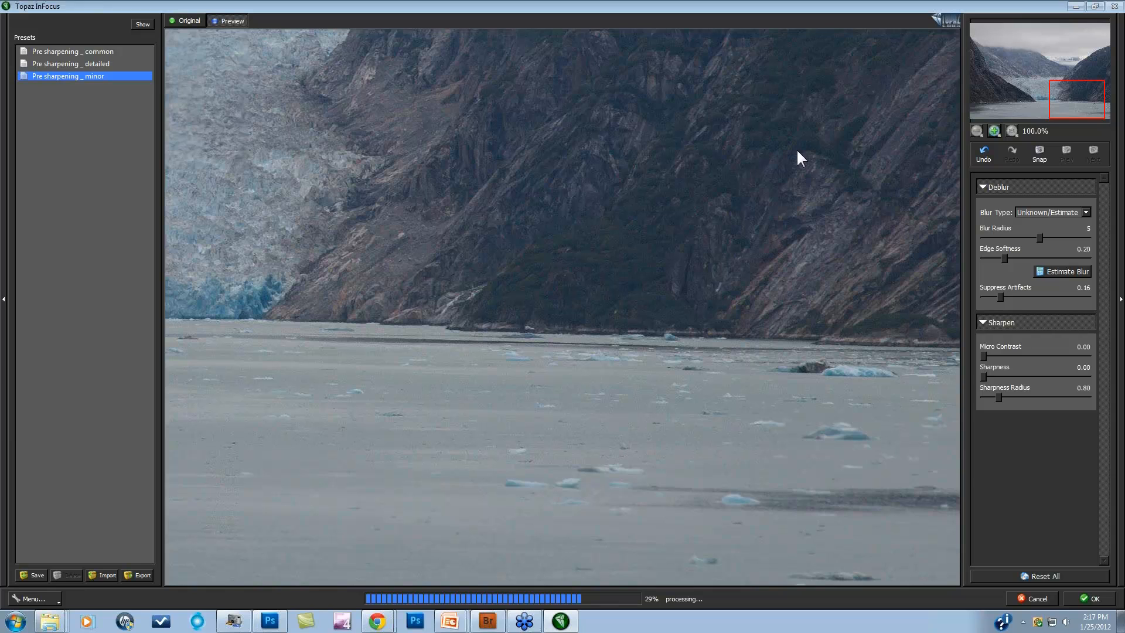
drag(877, 88, 826, 258)
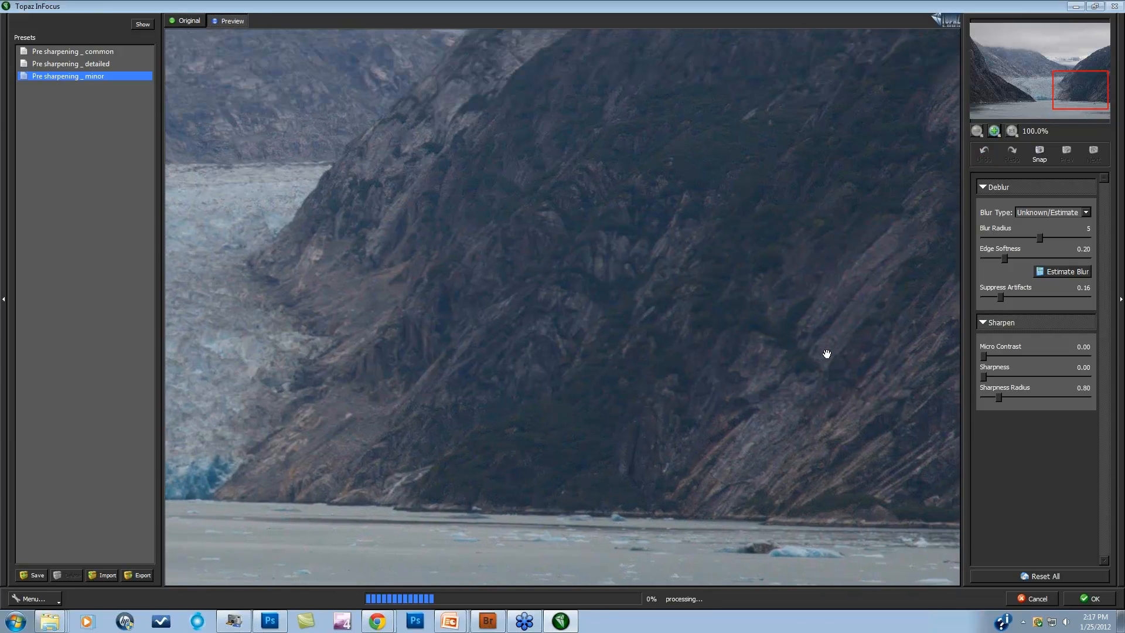
click(580, 318)
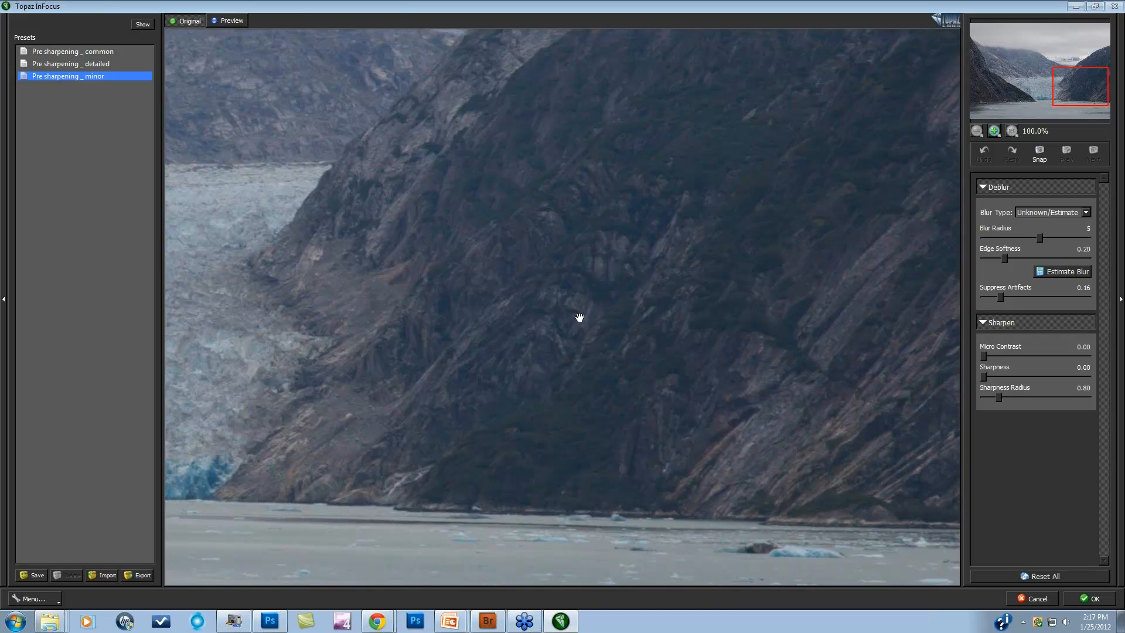
click(580, 317)
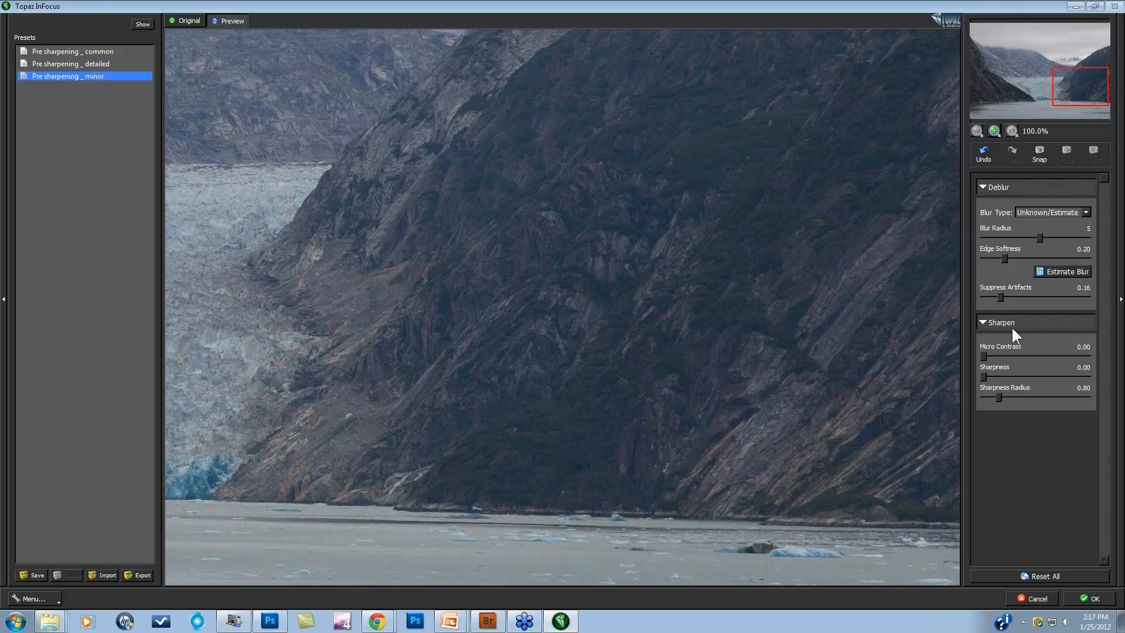
Step: Collapse the deblur settings and set micro contrast to 0.16 and sharpness radius to 0.91
click(983, 187)
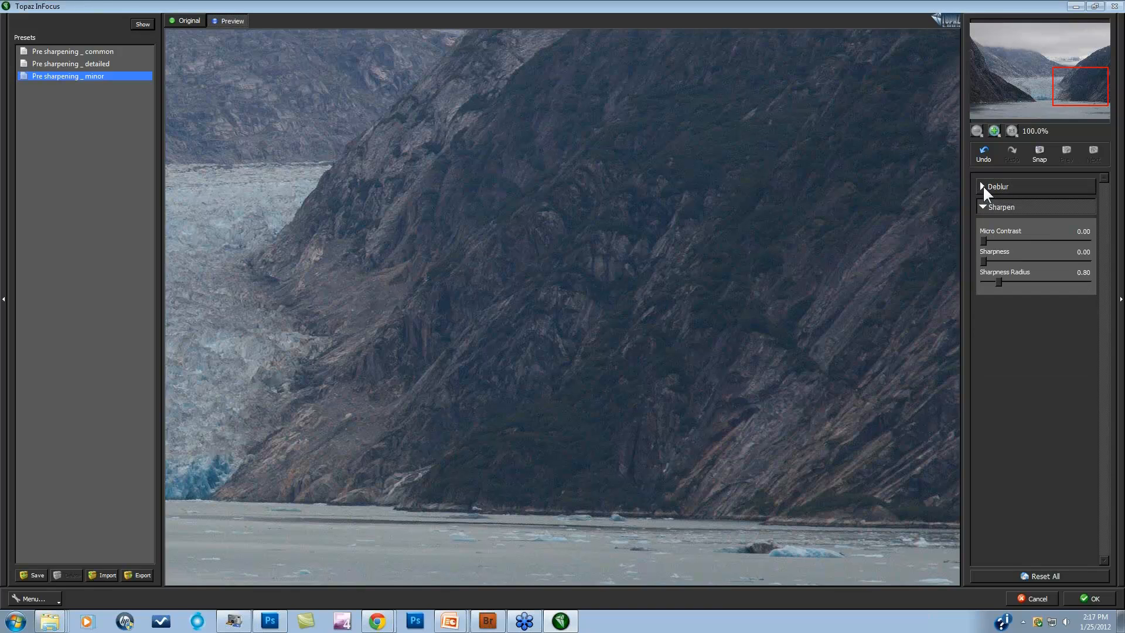
click(994, 261)
click(1006, 278)
drag(978, 278, 976, 279)
click(997, 241)
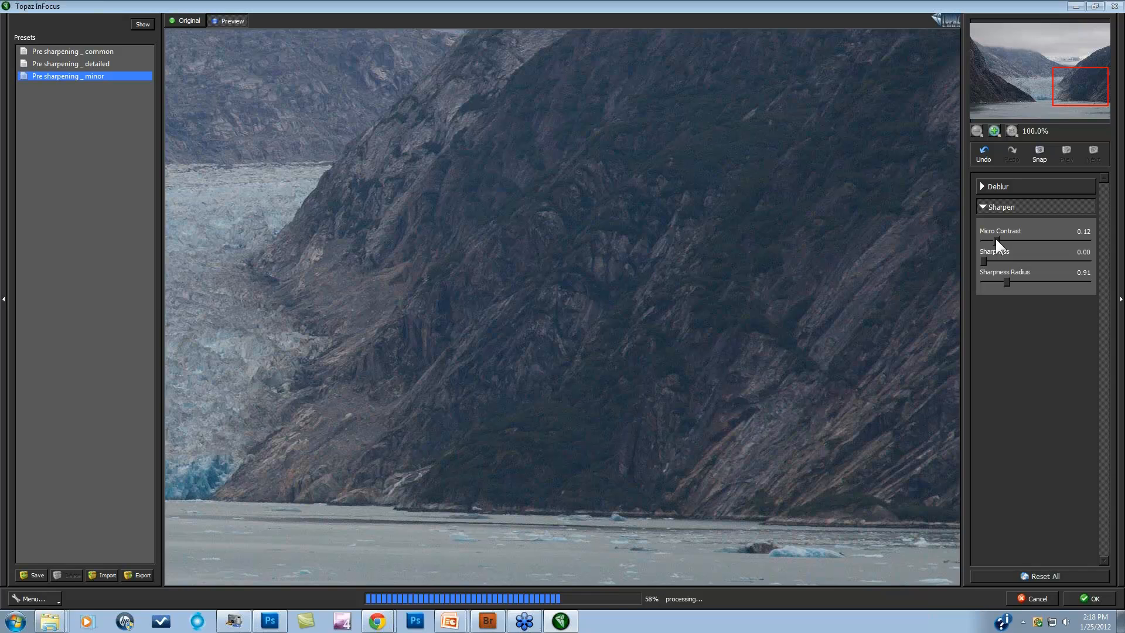
click(1003, 241)
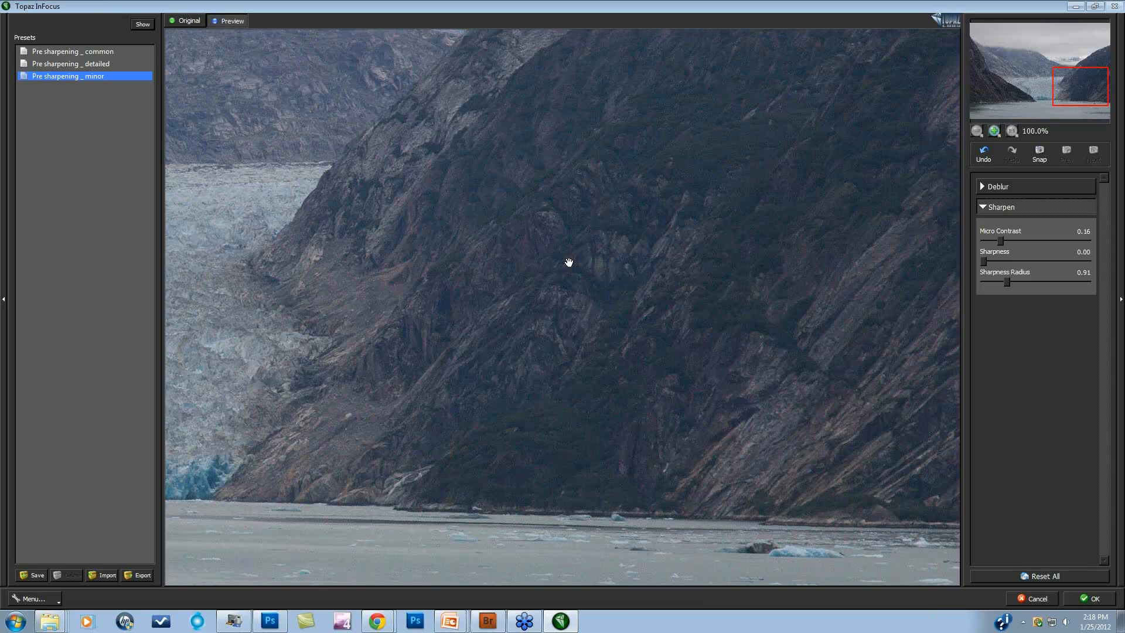
Step: Set artifact suppression to 0.23 and apply the InFocus result to the glacier photo's duplicate layer
click(981, 187)
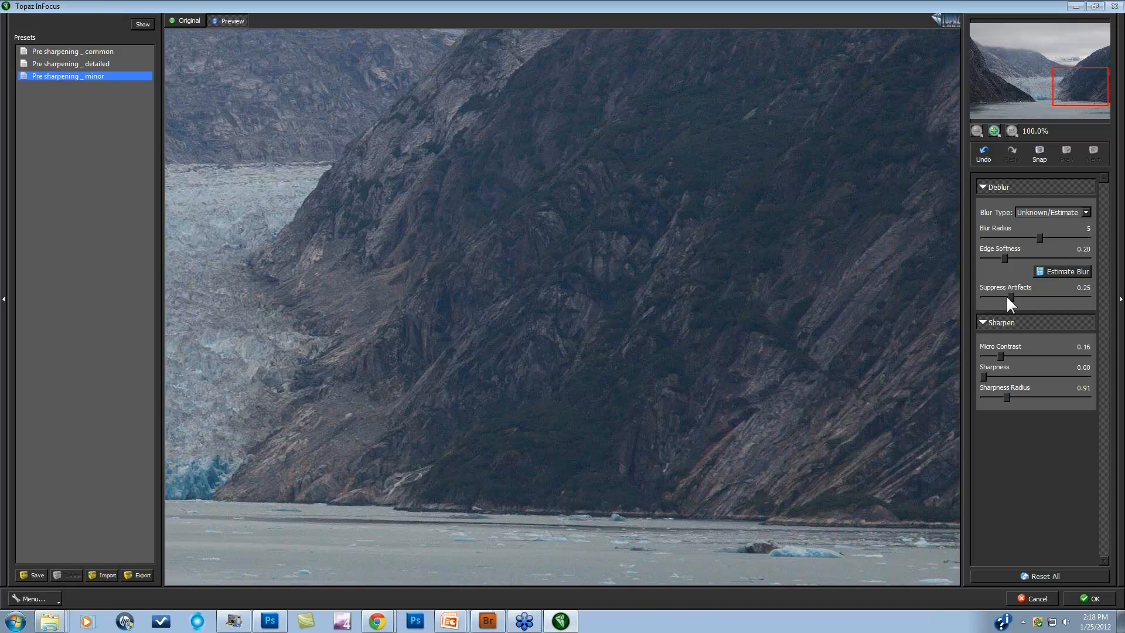
drag(1007, 294, 1006, 295)
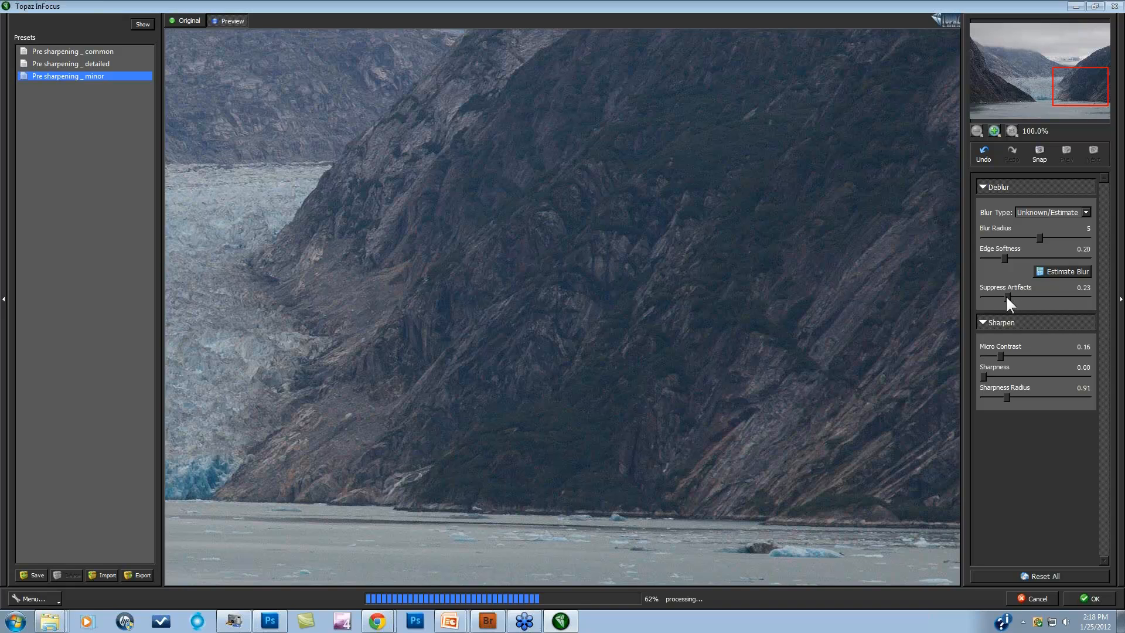
click(624, 266)
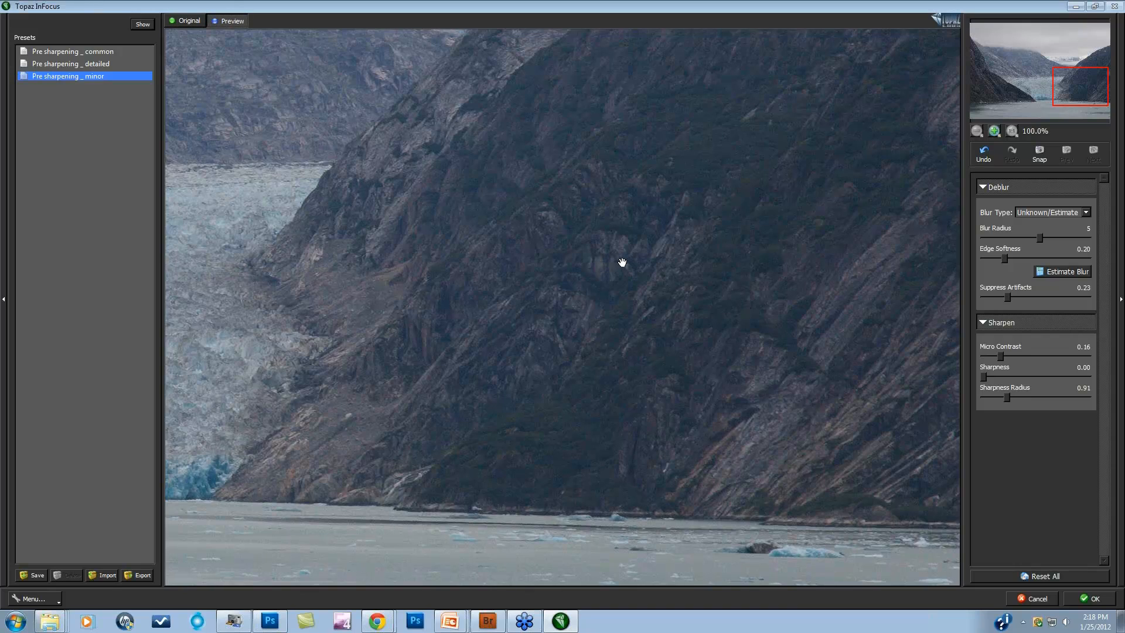
click(1071, 599)
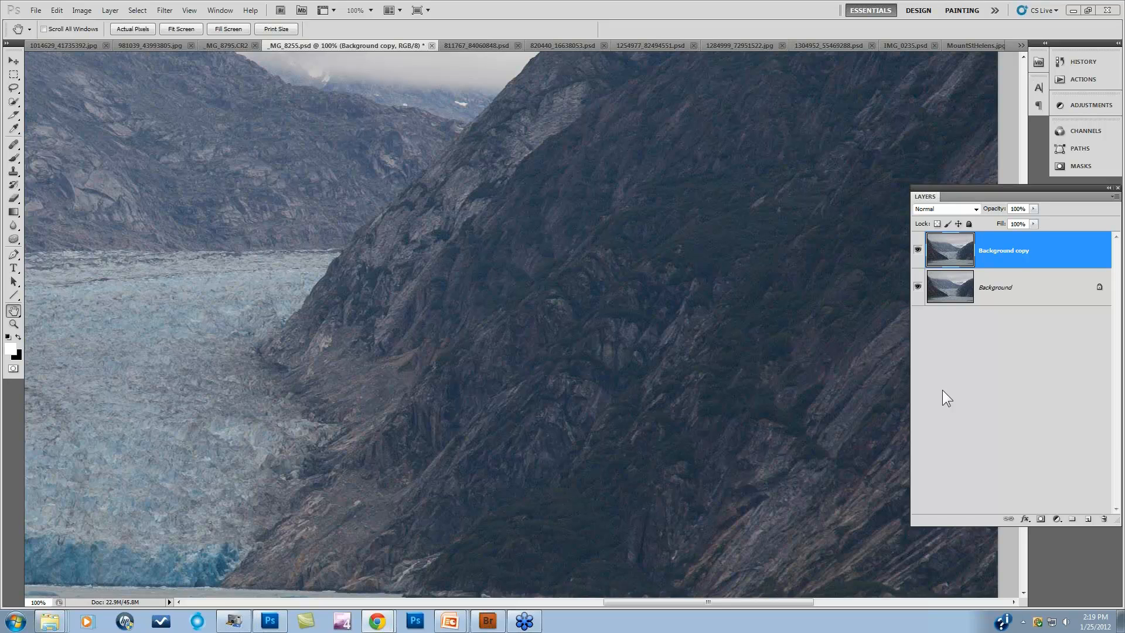
click(794, 391)
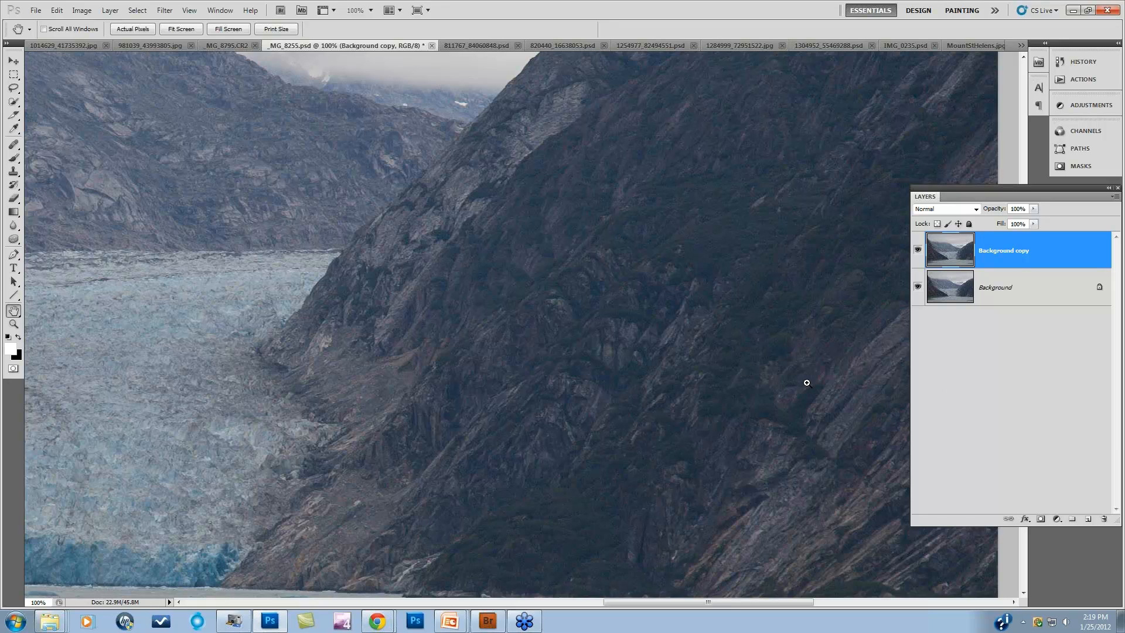
key(ctrl+minus)
key(ctrl+minus)
key(ctrl+minus)
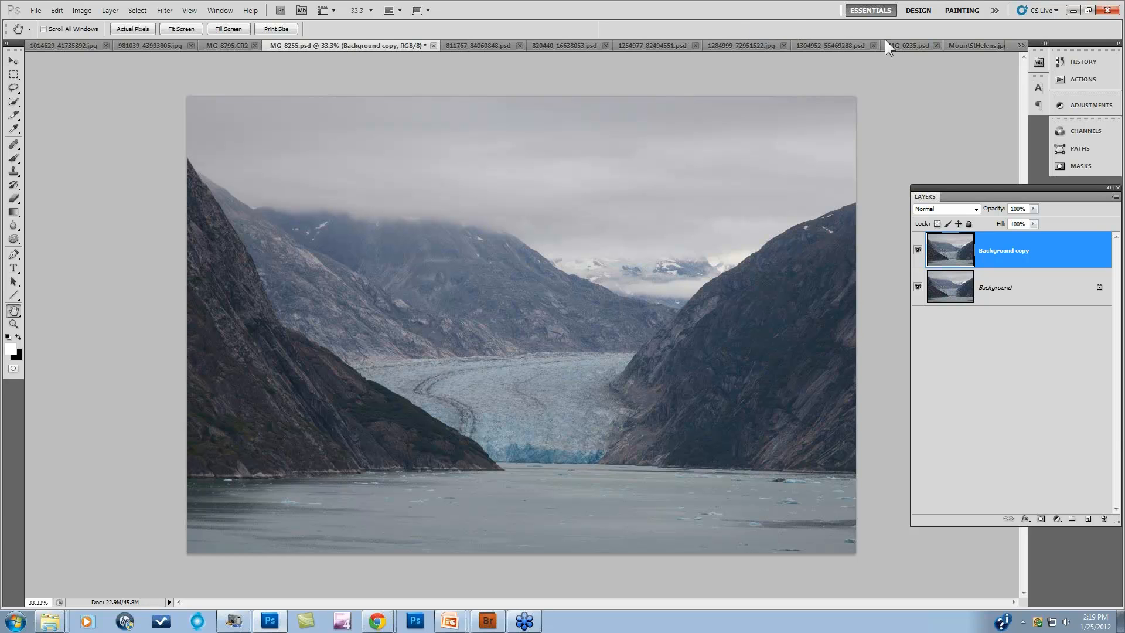
Step: Switch to dandelion_layers.psd and duplicate the dandelion_before layer
click(1020, 46)
click(898, 163)
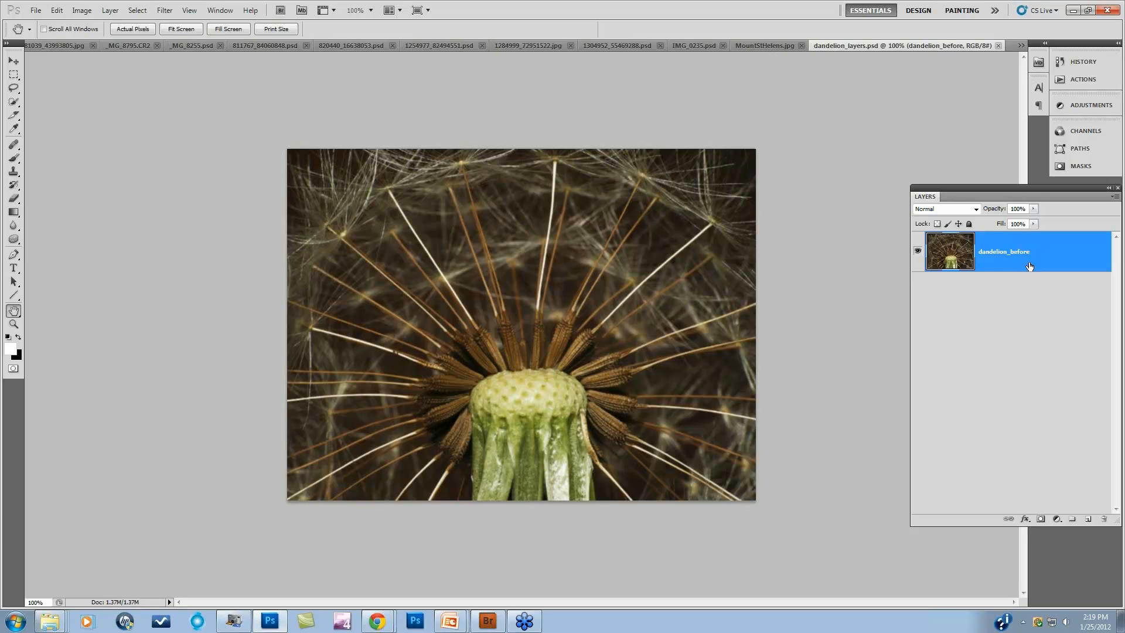
drag(1027, 256, 1088, 519)
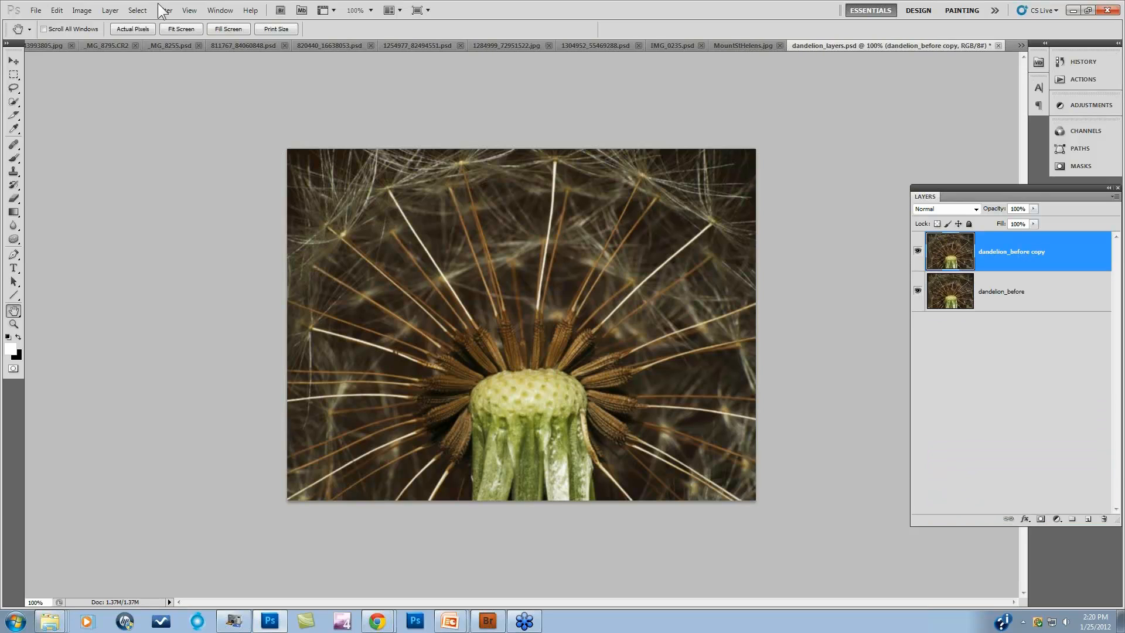
Step: Open the duplicated dandelion layer in the Topaz InFocus filter
click(171, 12)
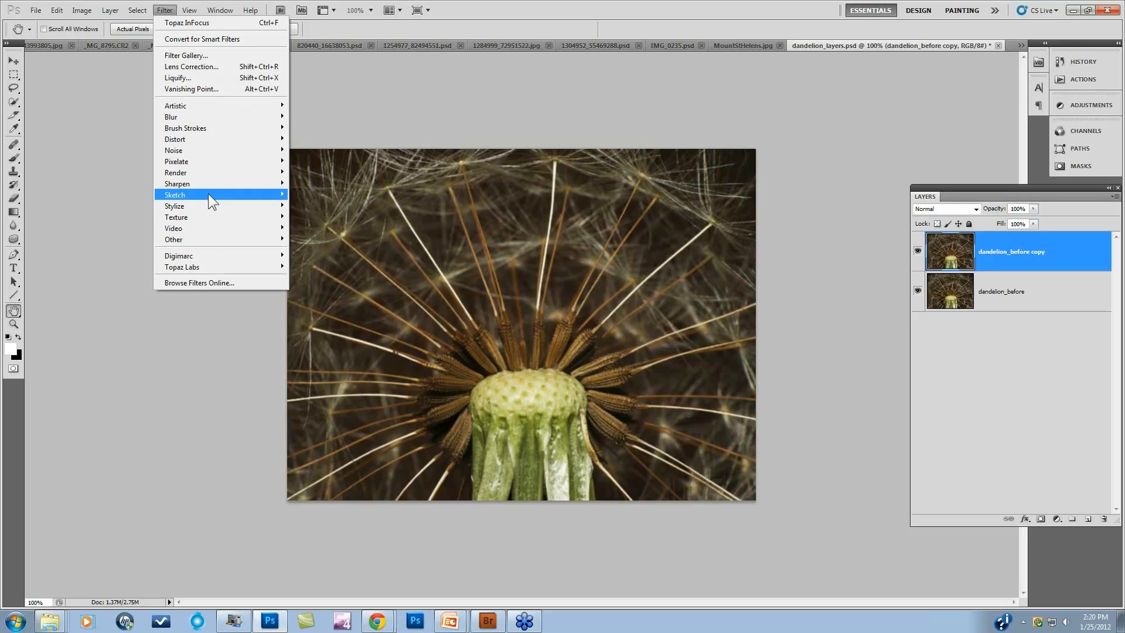
mouse_move(212, 266)
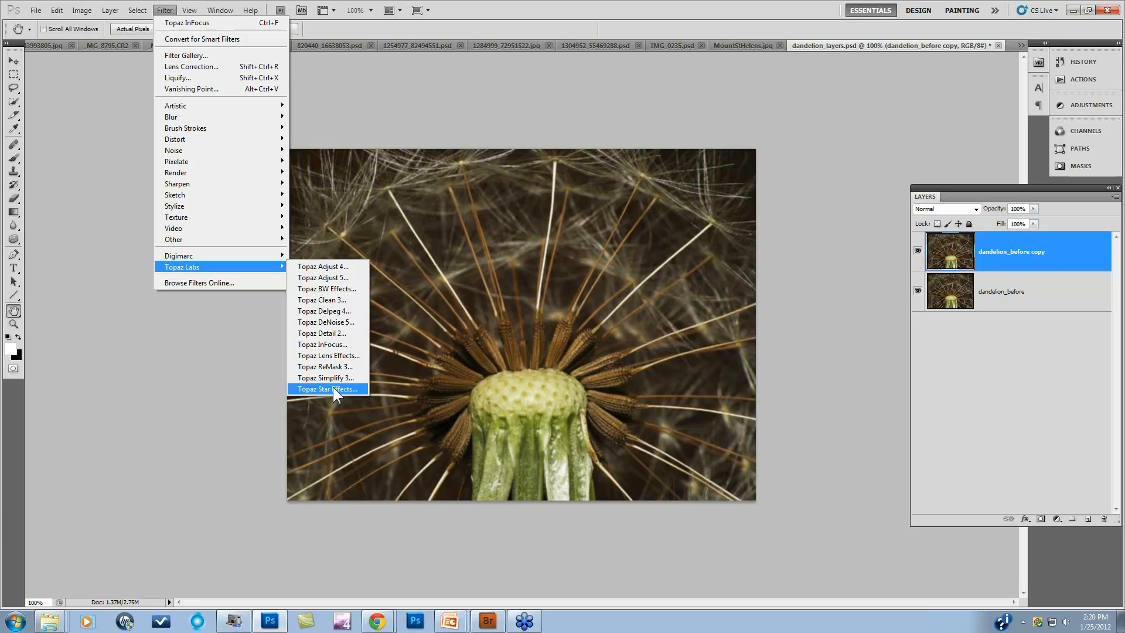
click(336, 345)
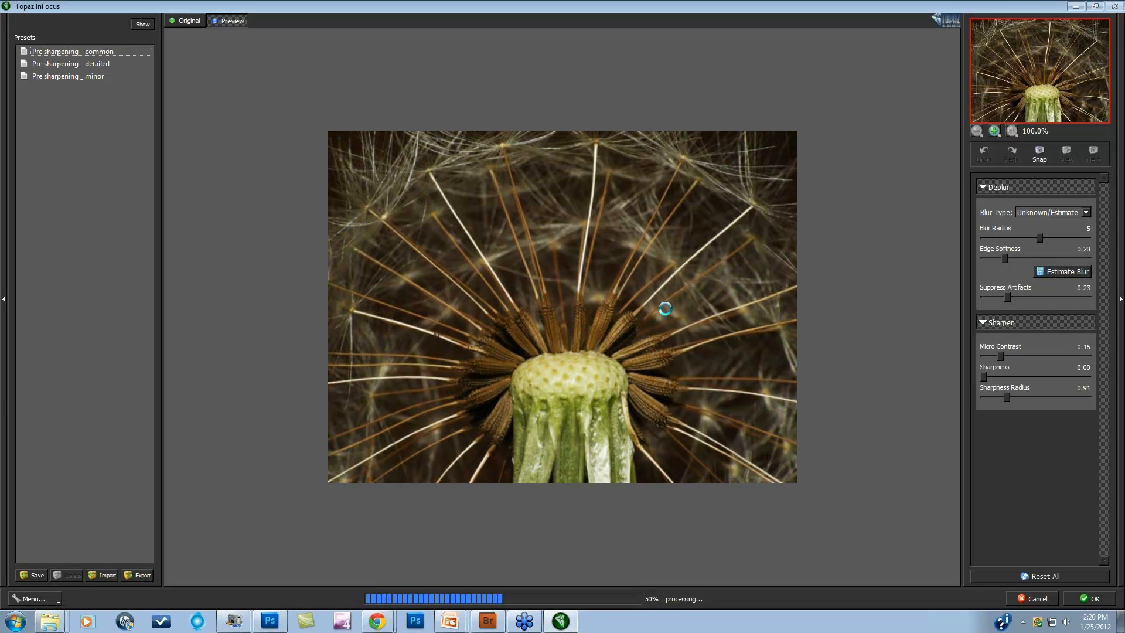
Step: Try the "Pre sharpening _ common" preset on the dandelion and compare it with the original
click(59, 52)
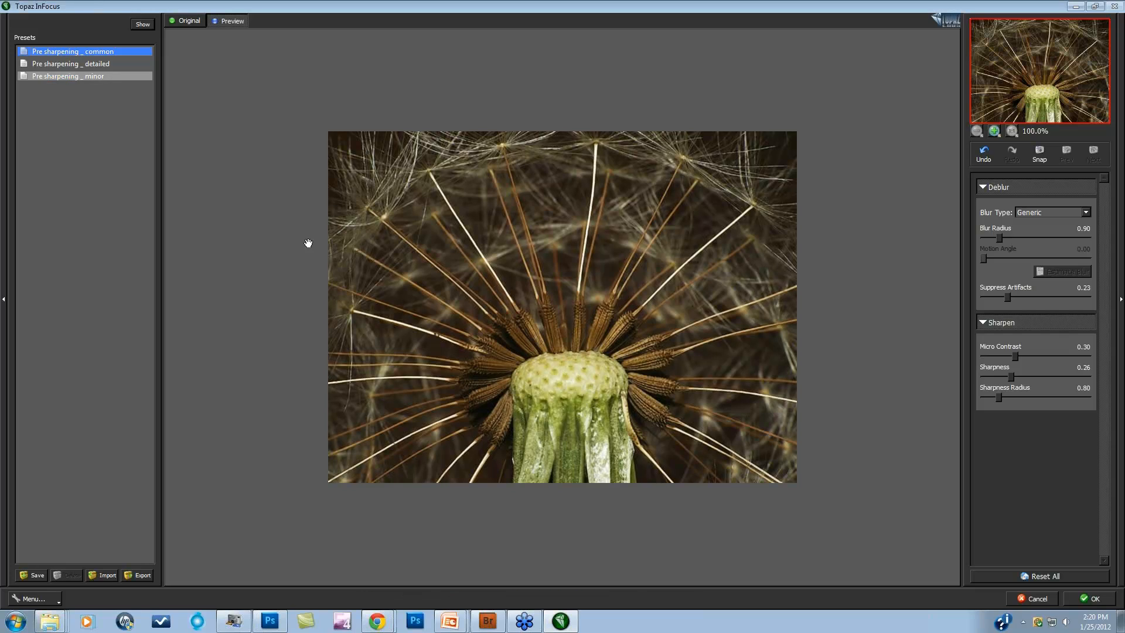
click(292, 224)
click(289, 223)
key(space)
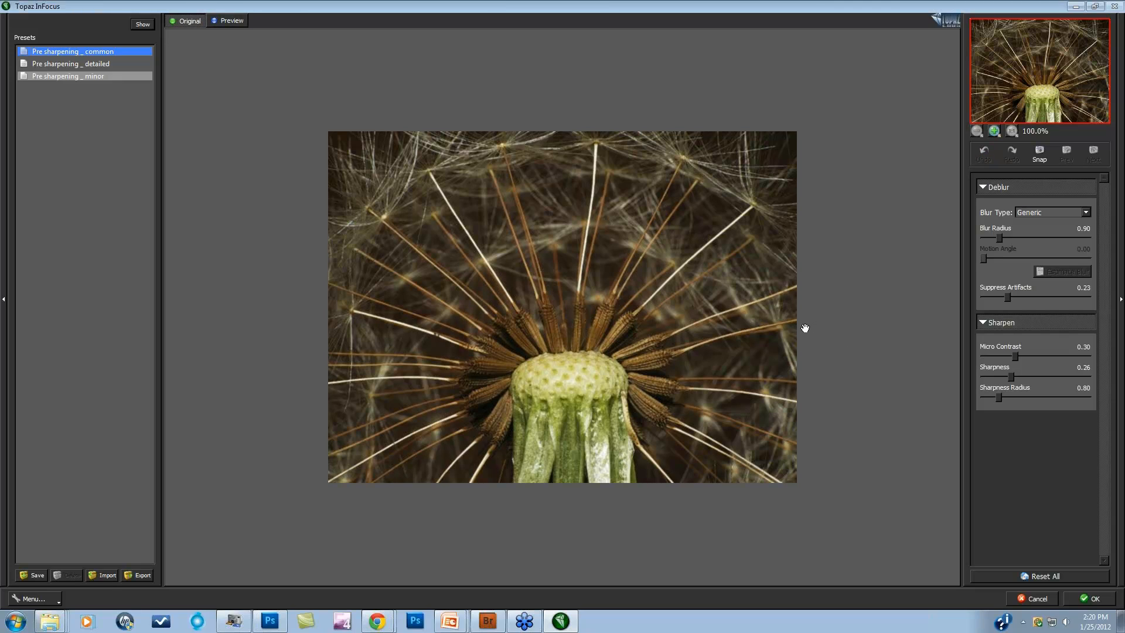
key(space)
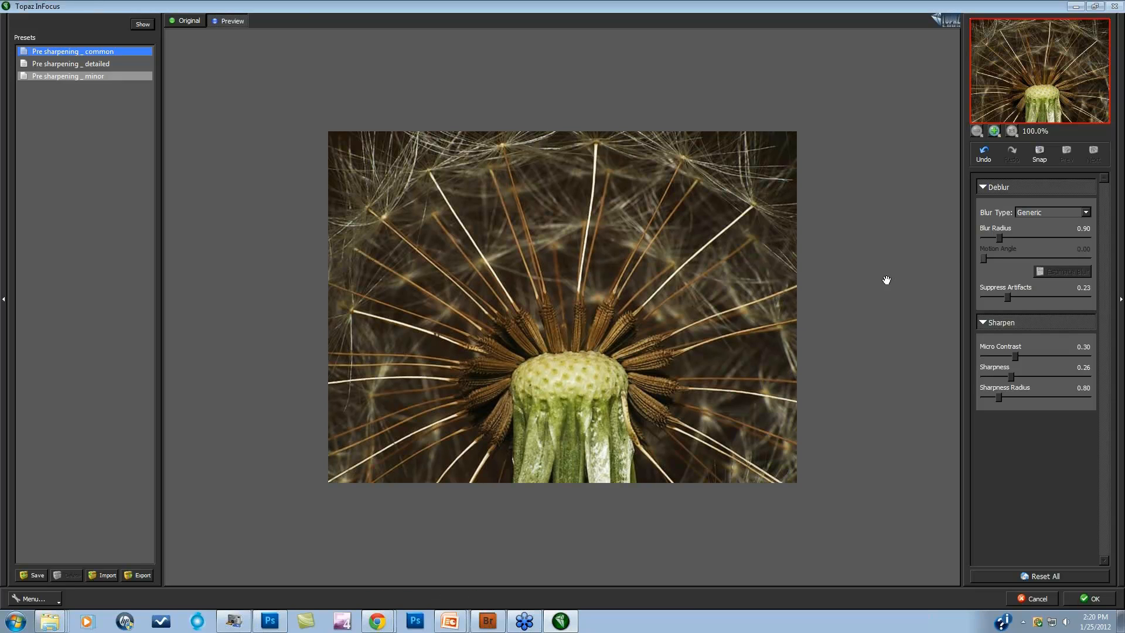
click(1085, 213)
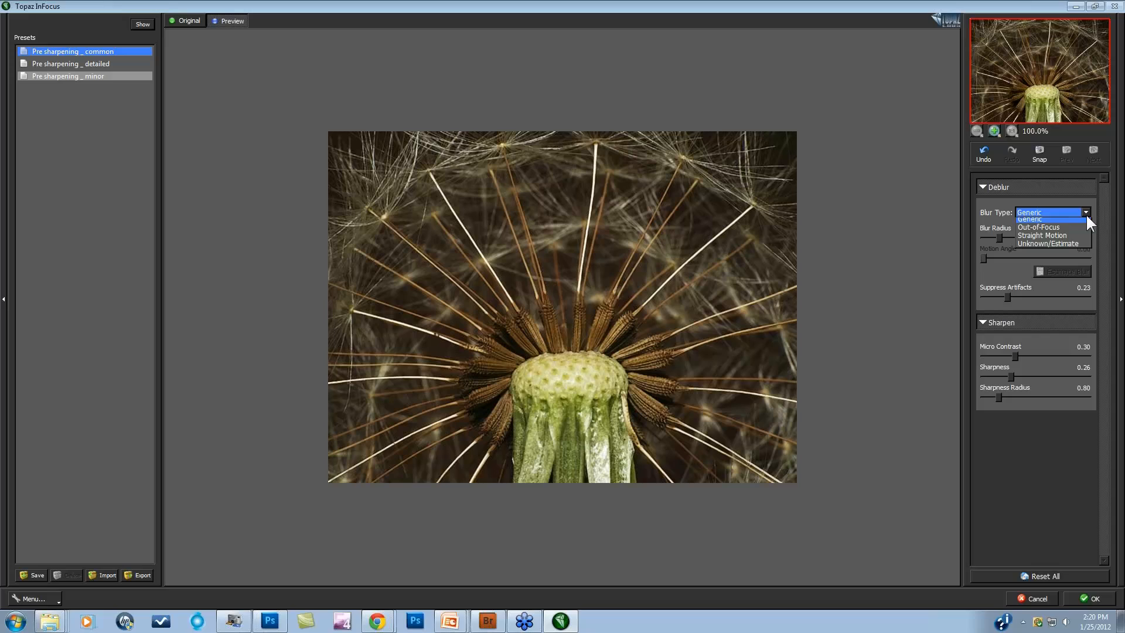
click(1053, 245)
drag(1002, 237, 1028, 237)
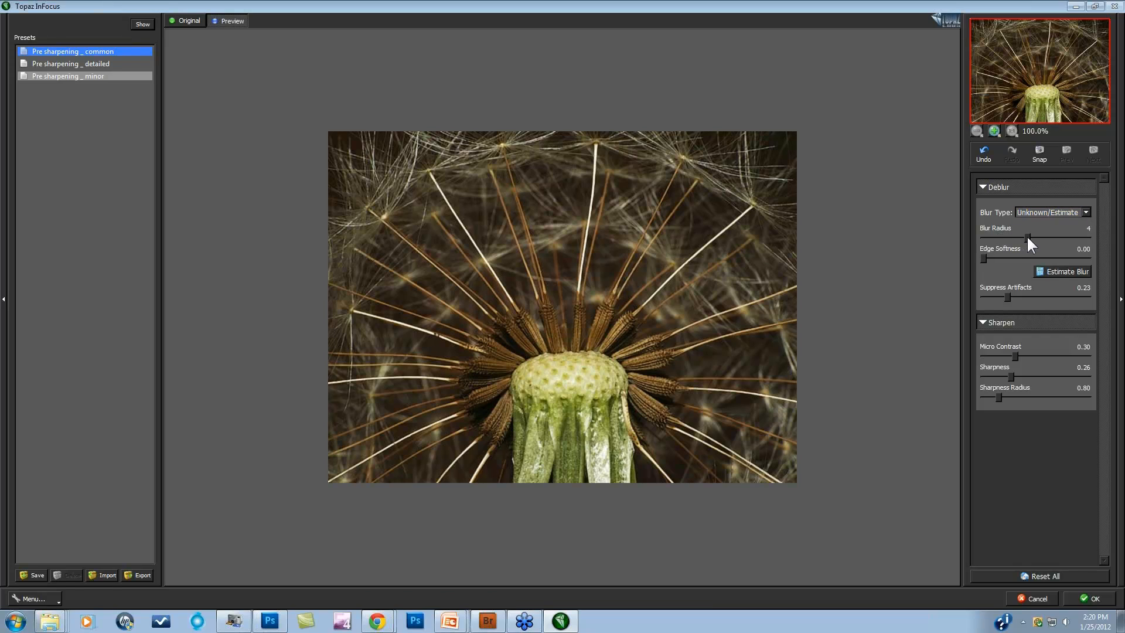
Step: Reset all settings, choose the Unknown/Estimate blur type with blur radius 4 and edge softness 0.35, and estimate the blur
click(1055, 575)
click(1085, 212)
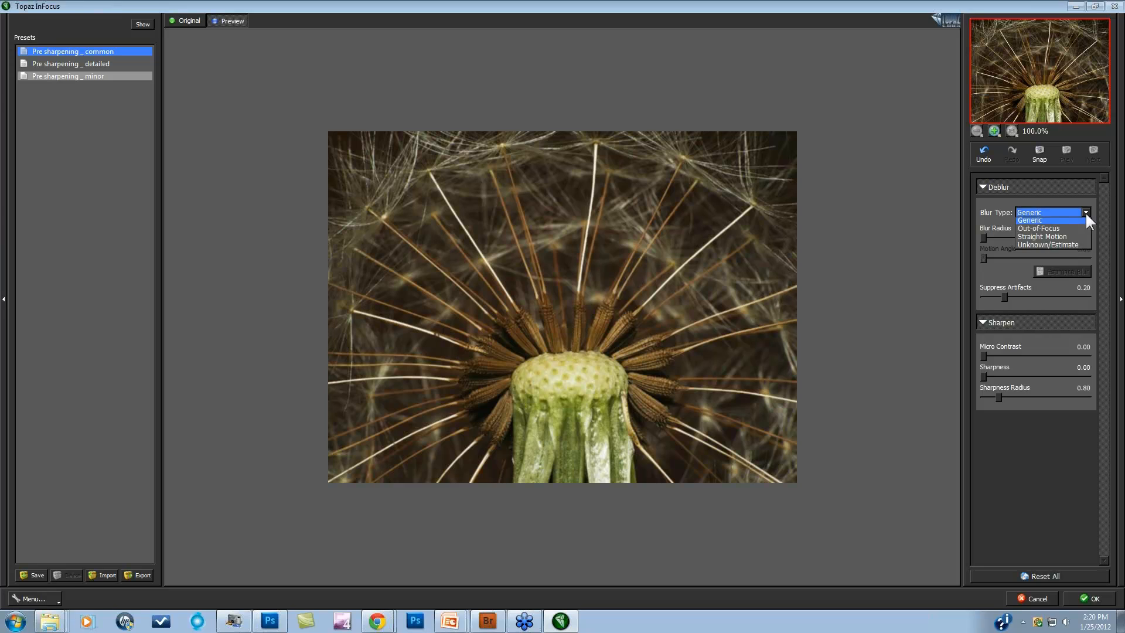
click(1061, 245)
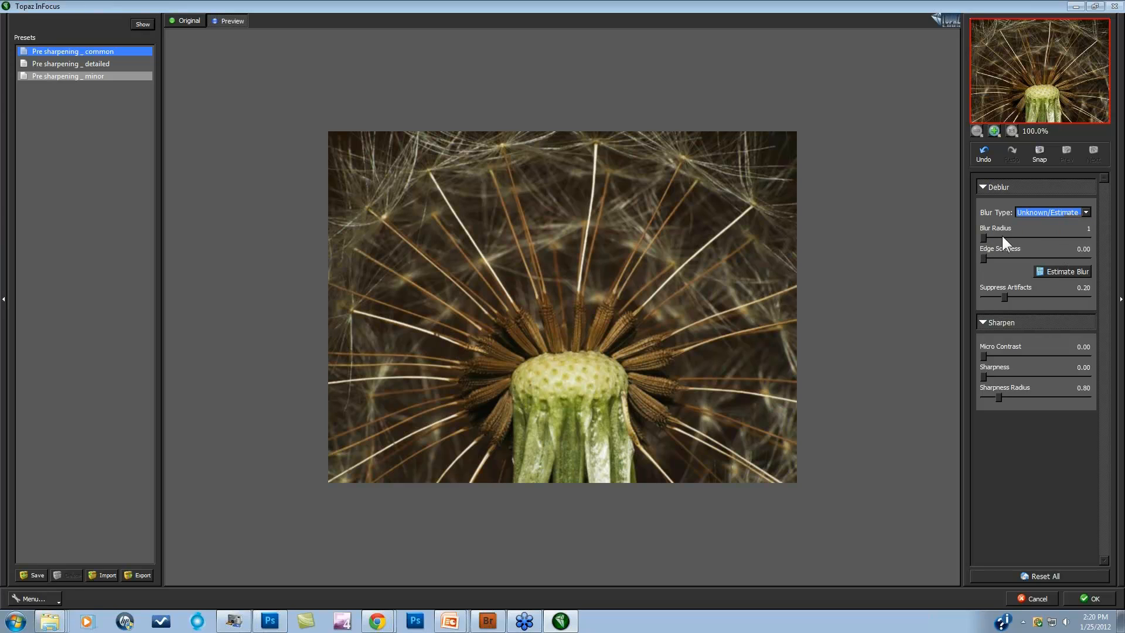
drag(985, 237, 1031, 237)
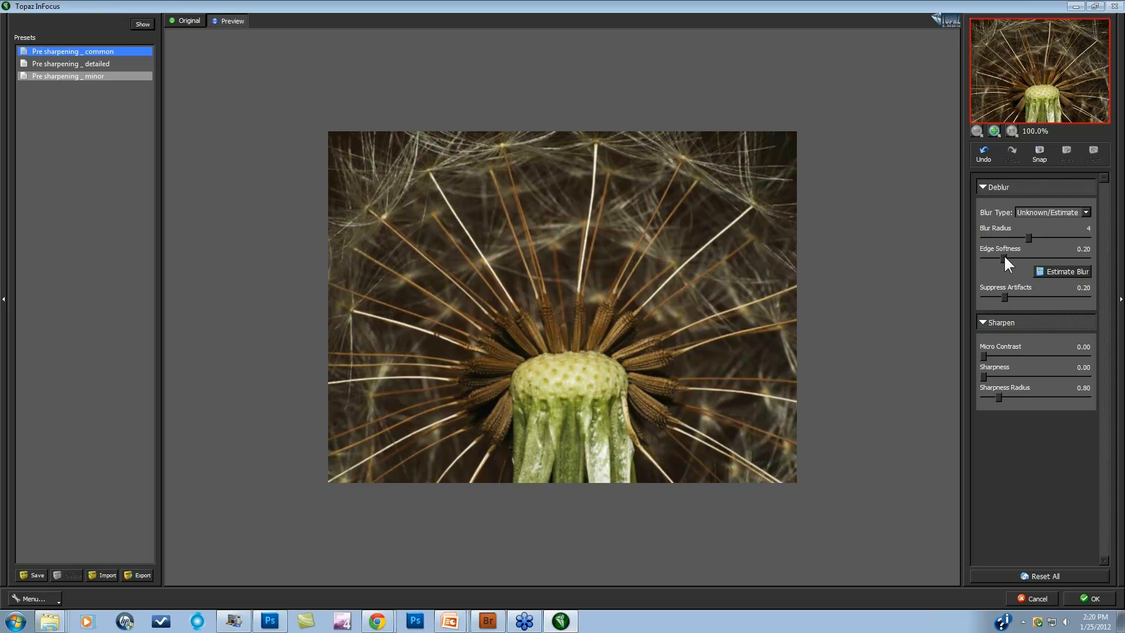
drag(1004, 256, 1020, 257)
click(1058, 271)
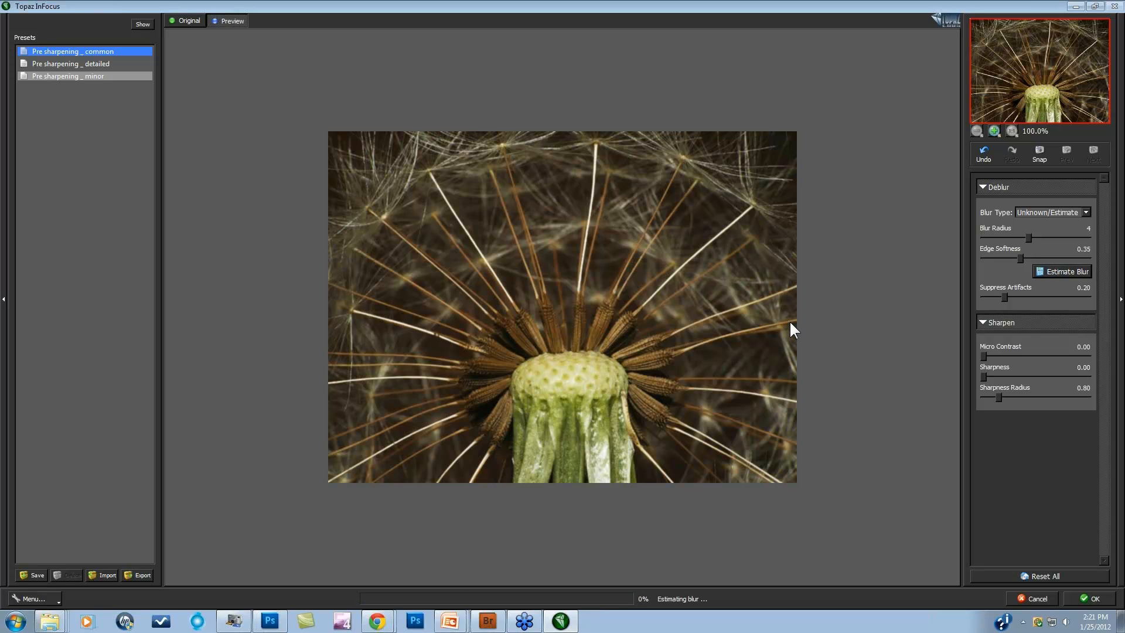
Step: Compare the deblurred dandelion with the original and lower the blur radius to 3
click(625, 297)
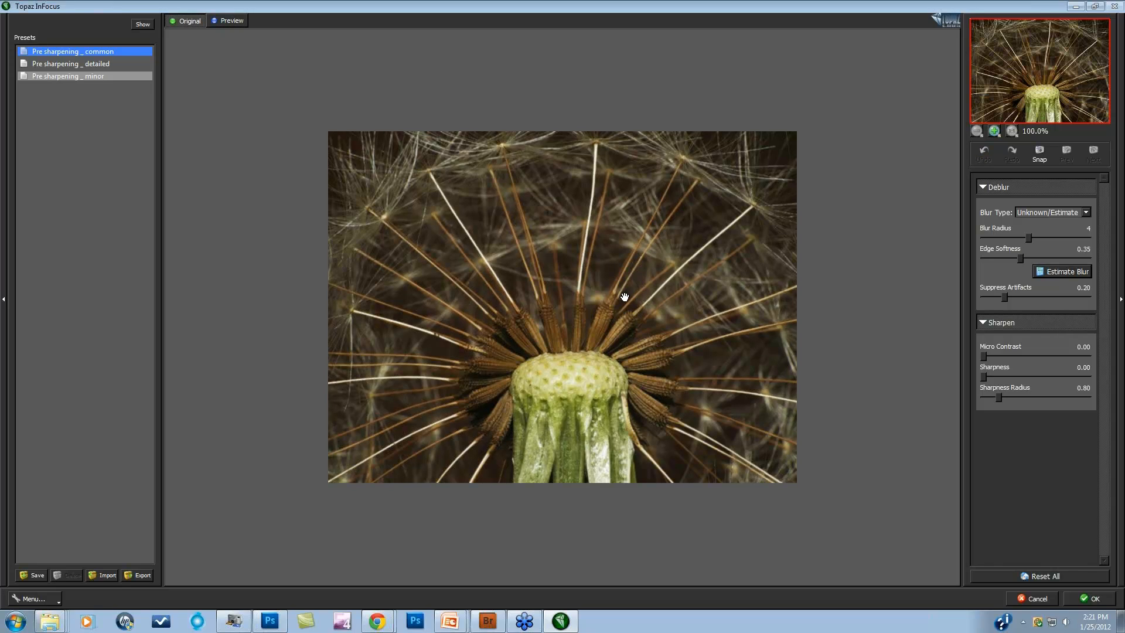
click(625, 296)
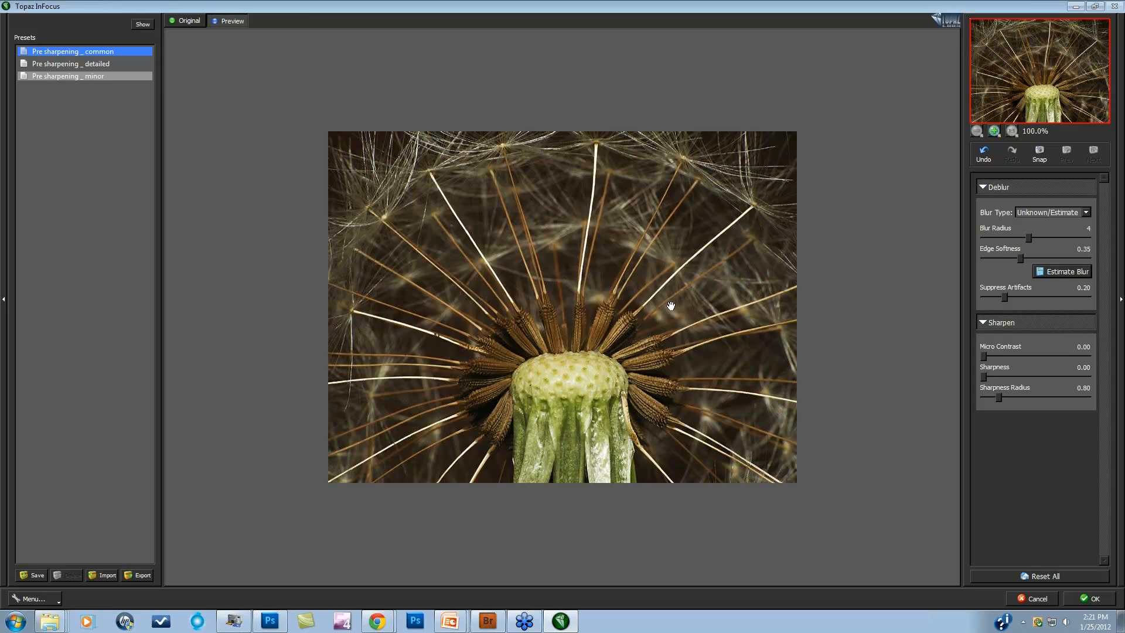
drag(1028, 238, 1018, 238)
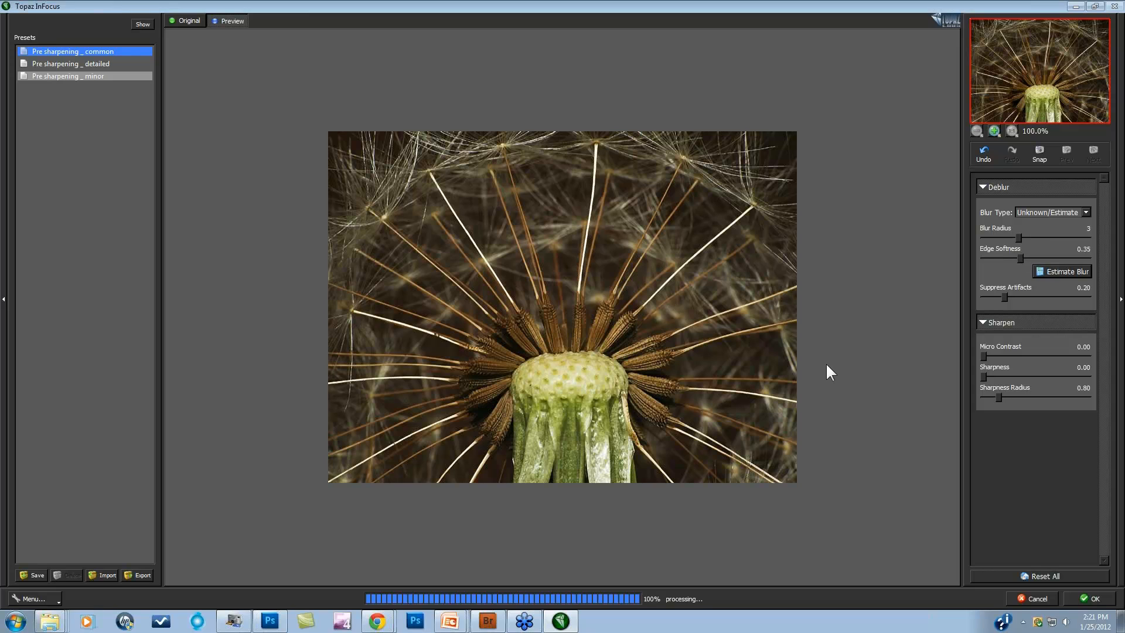
click(830, 357)
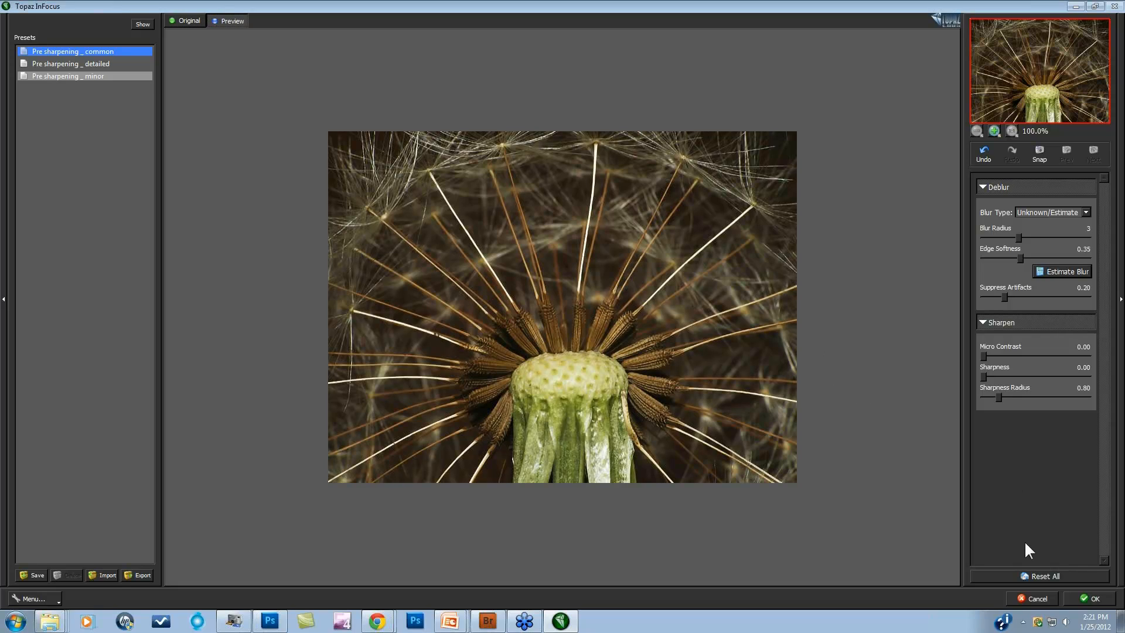
Step: Cancel the filter on the dandelion and switch to the train window photo 1284999_72951522.jpg
click(1039, 598)
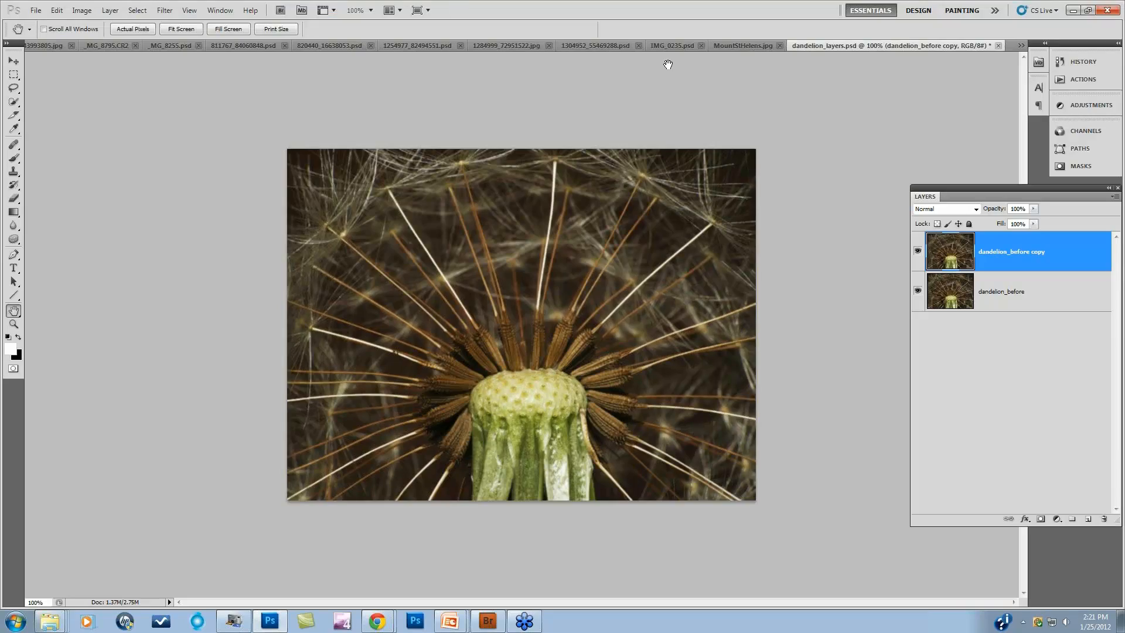
click(752, 46)
click(705, 46)
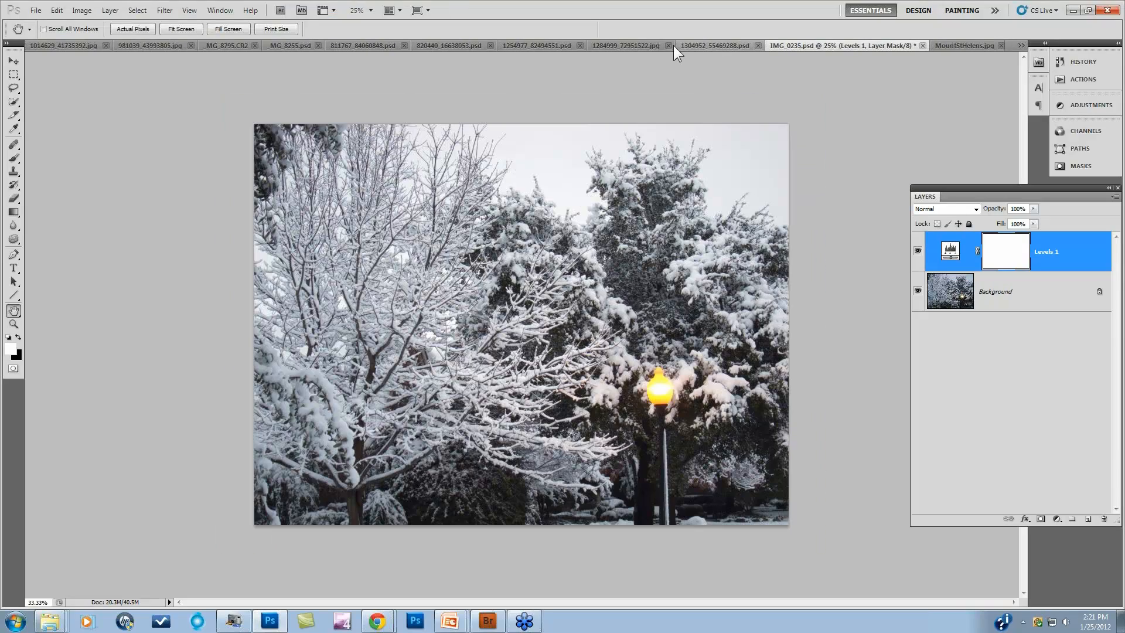
click(700, 45)
click(632, 44)
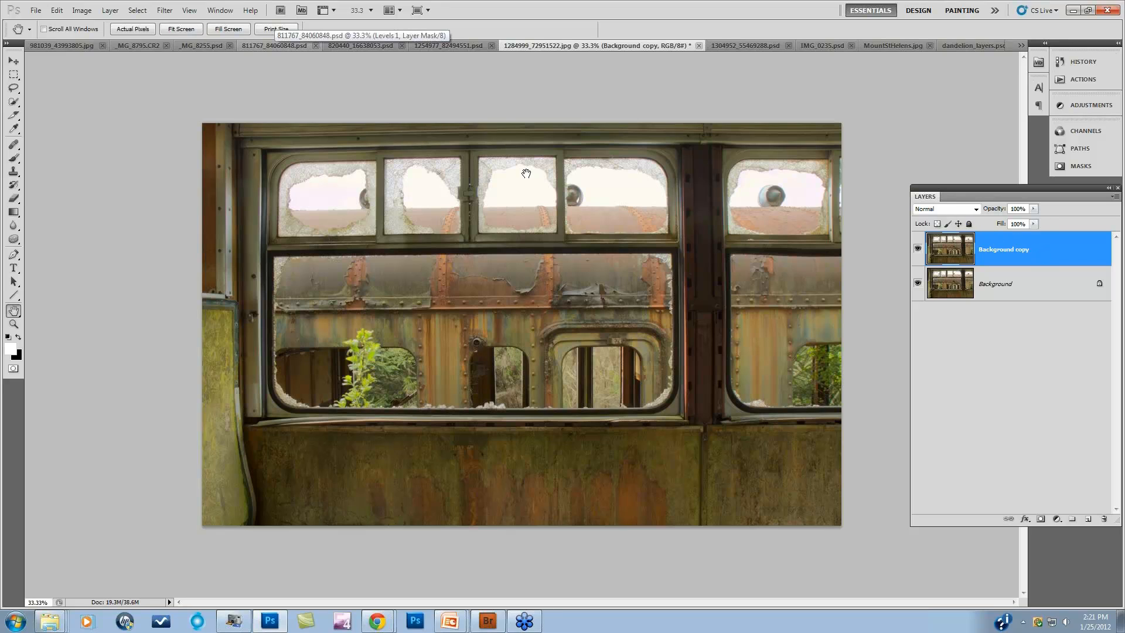
Step: Open the train photo's Background copy layer in the Topaz InFocus filter
click(166, 11)
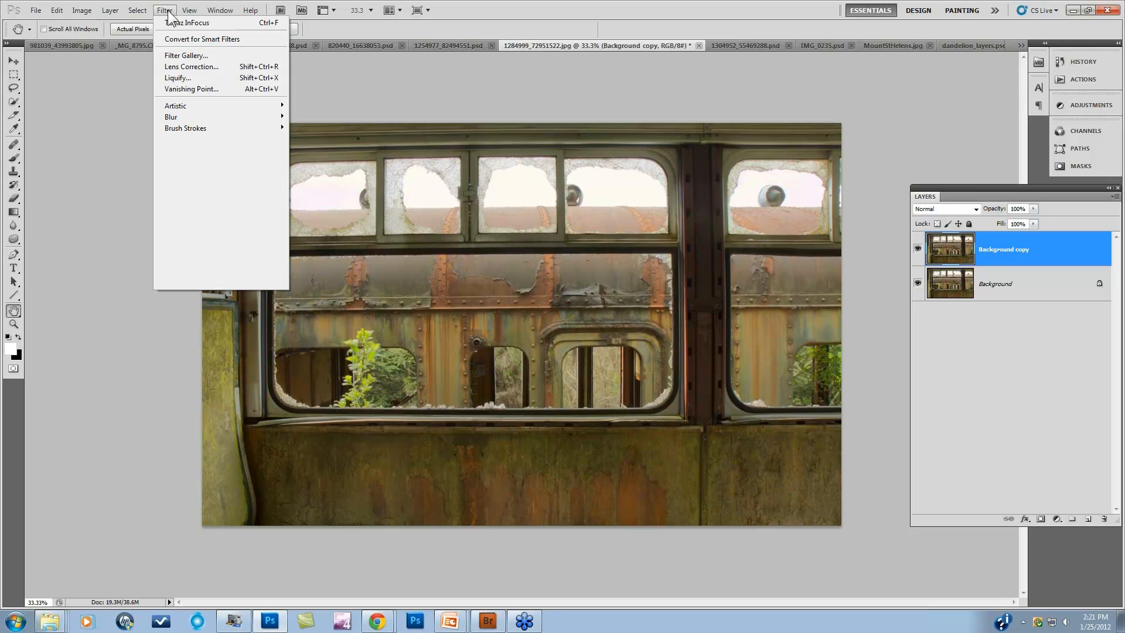
mouse_move(213, 267)
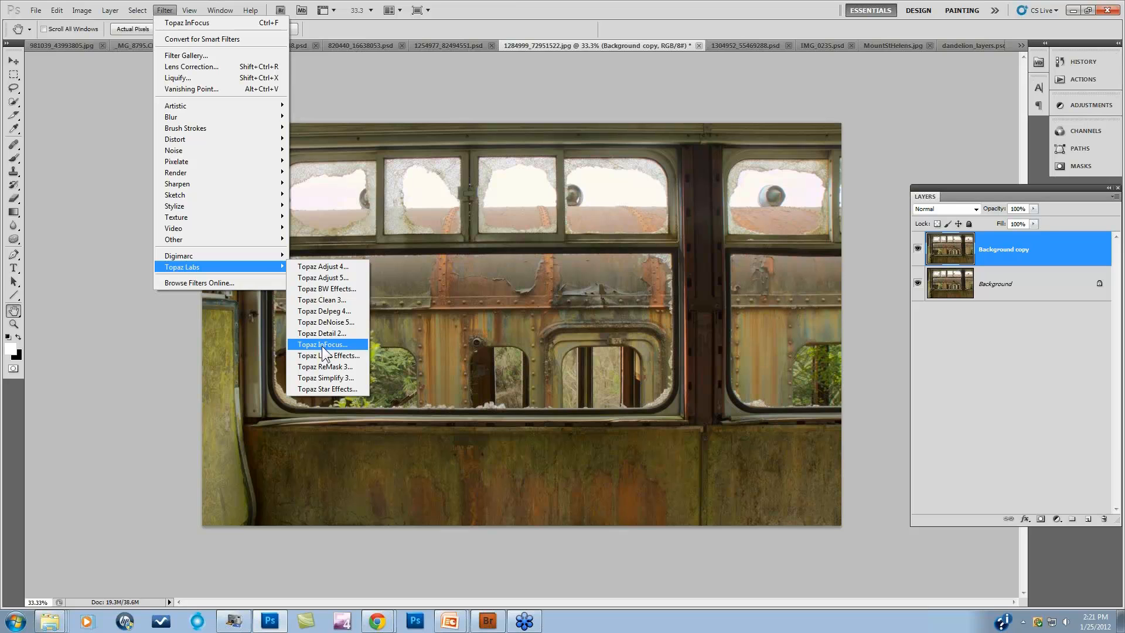
click(338, 345)
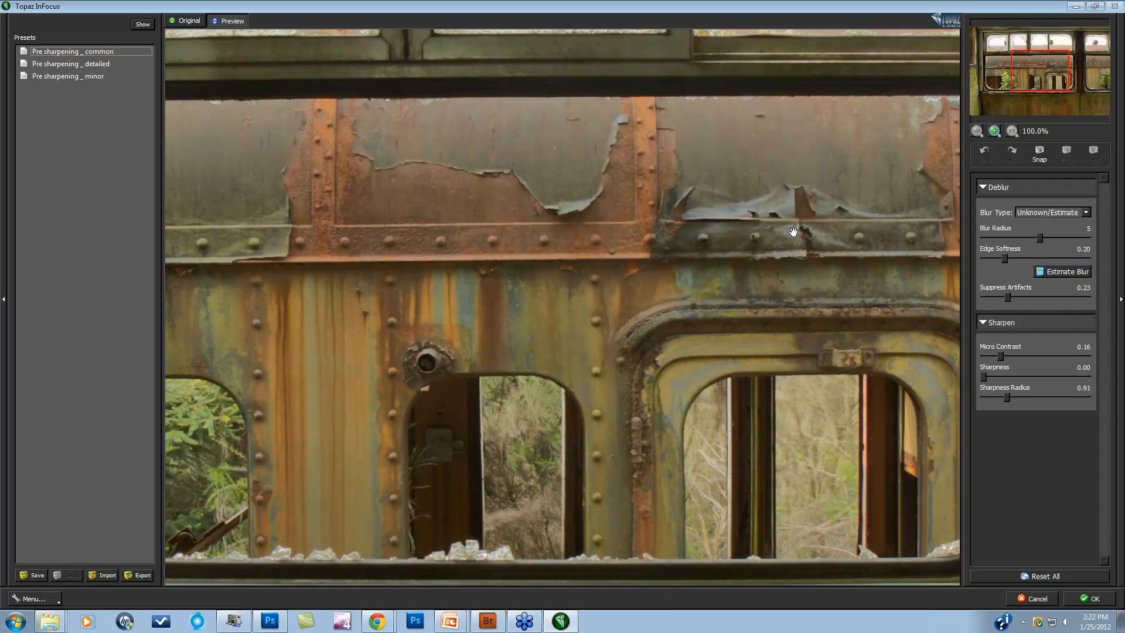
Step: Reset all settings, set the Unknown/Estimate blur type with blur radius 5 and edge softness 0.20, and estimate the blur around the upper train windows
click(1046, 576)
drag(1030, 85, 1027, 51)
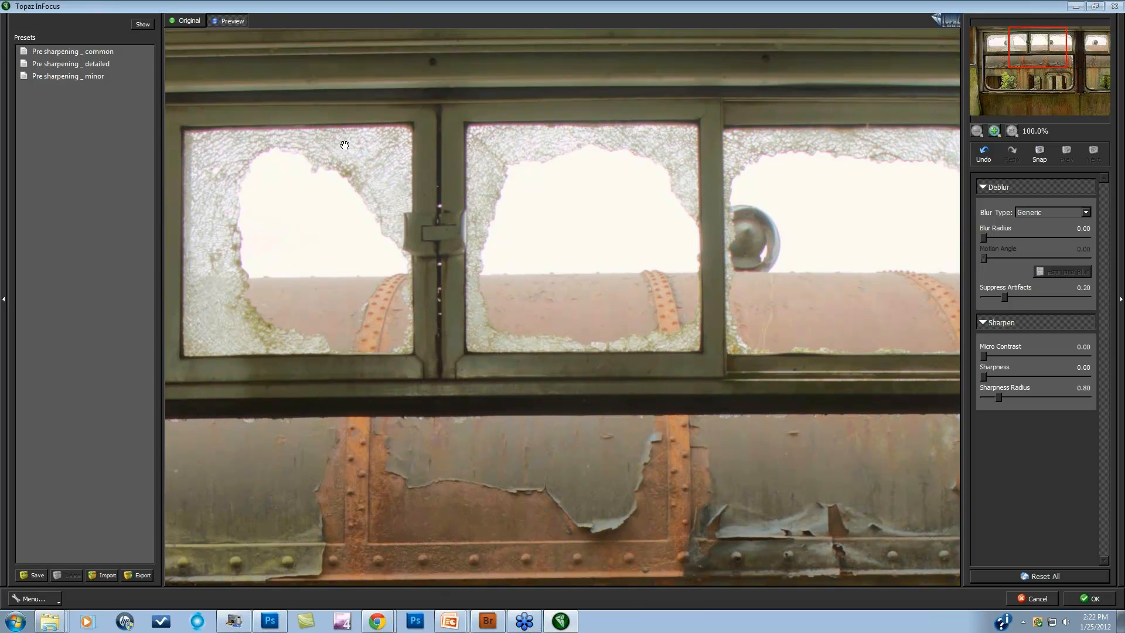
drag(608, 231, 691, 120)
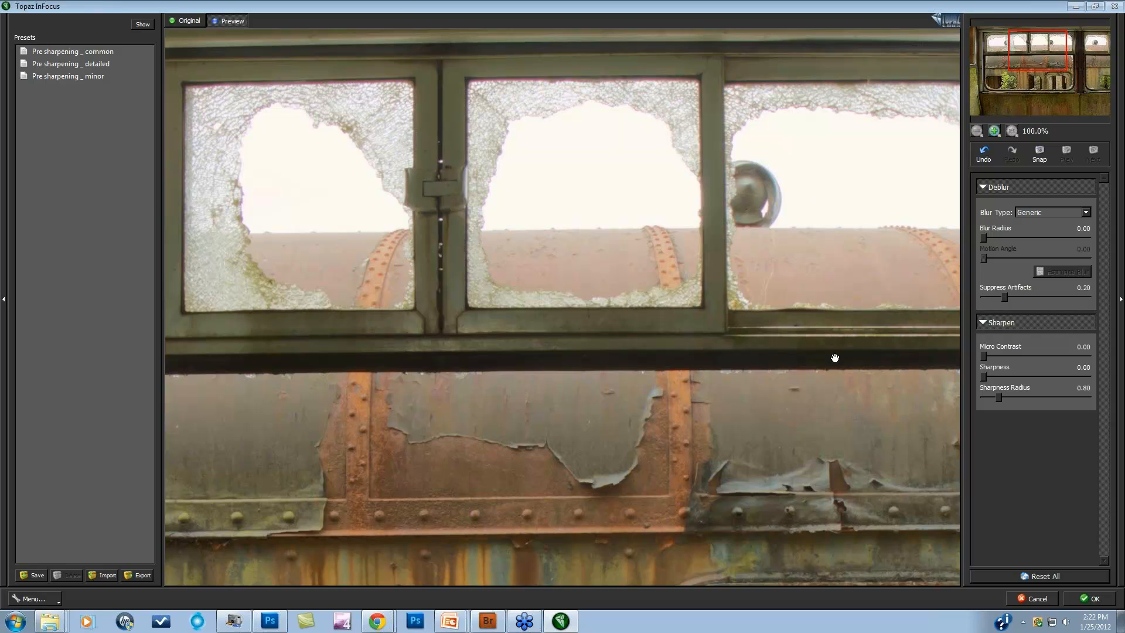
drag(762, 382, 760, 319)
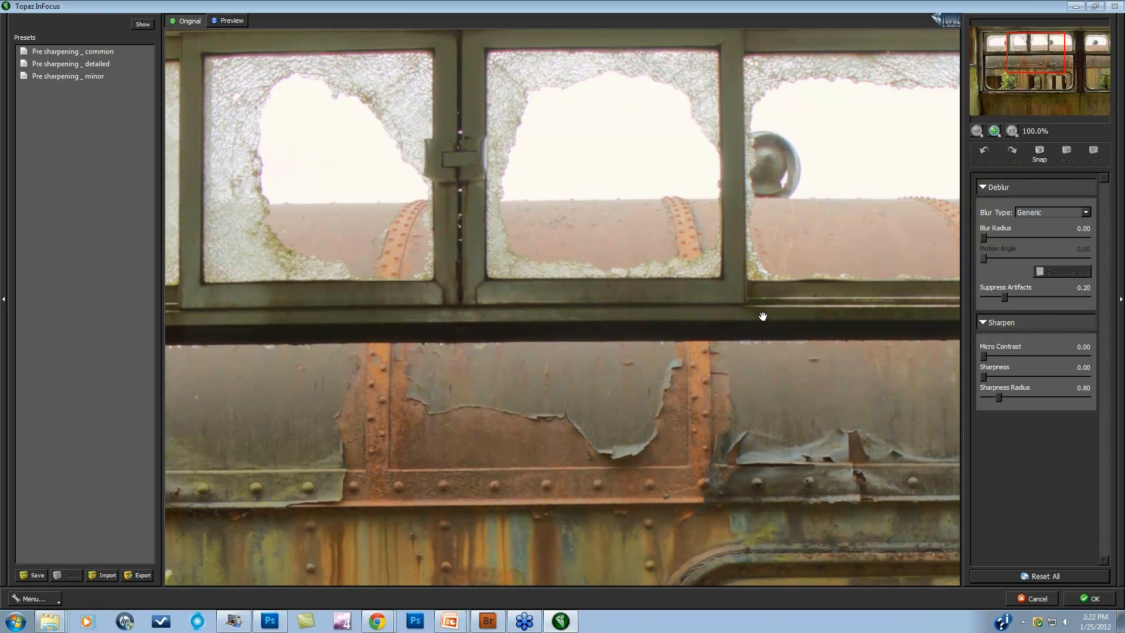
click(1085, 212)
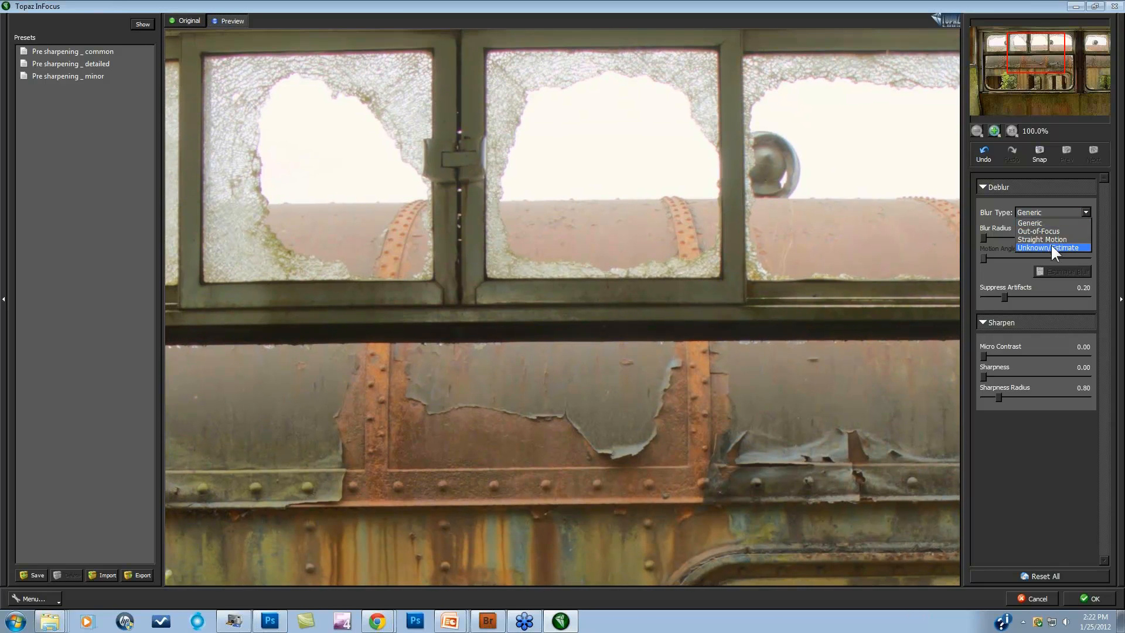
click(1051, 245)
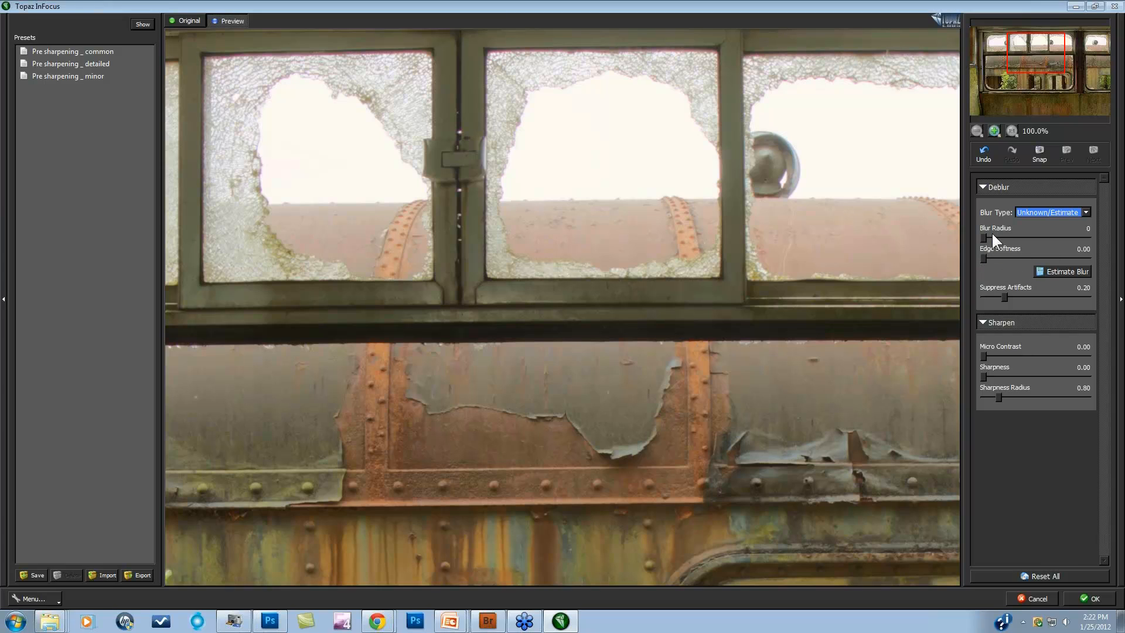
drag(985, 237, 1001, 258)
click(1063, 271)
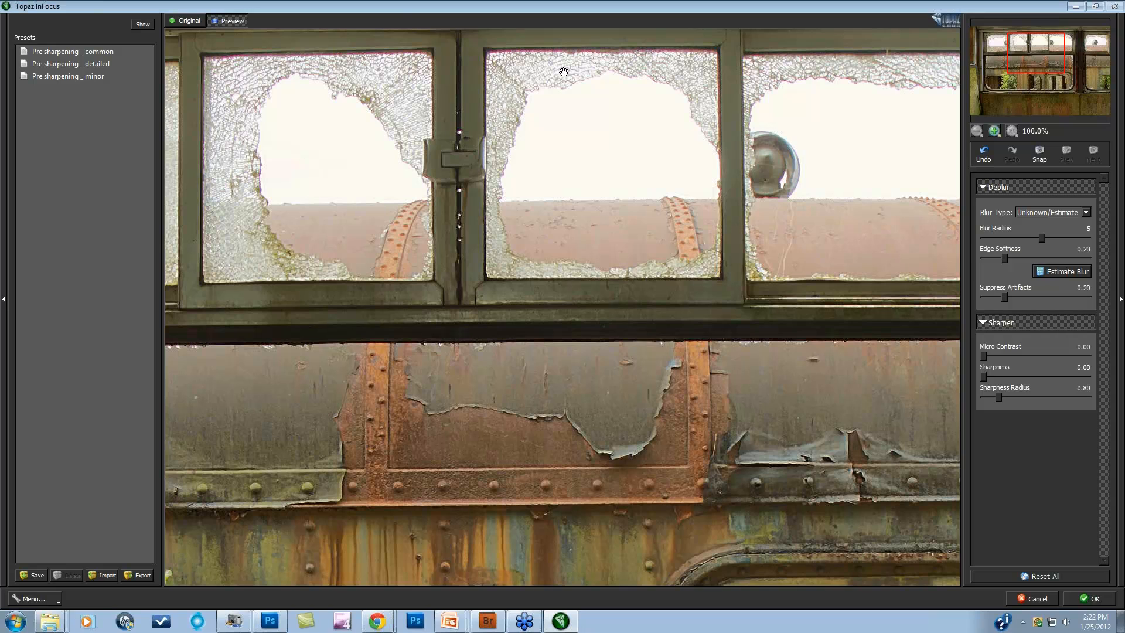
Step: Compare the deblurred train windows with the original, lower the blur radius to 4 and estimate the blur again
click(589, 136)
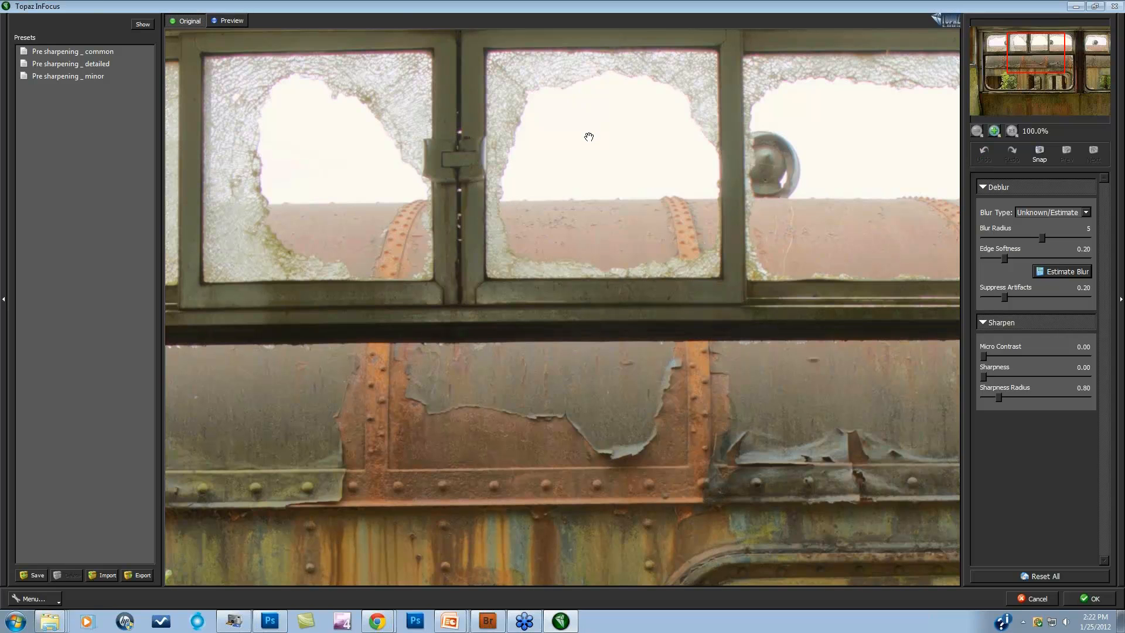
click(589, 136)
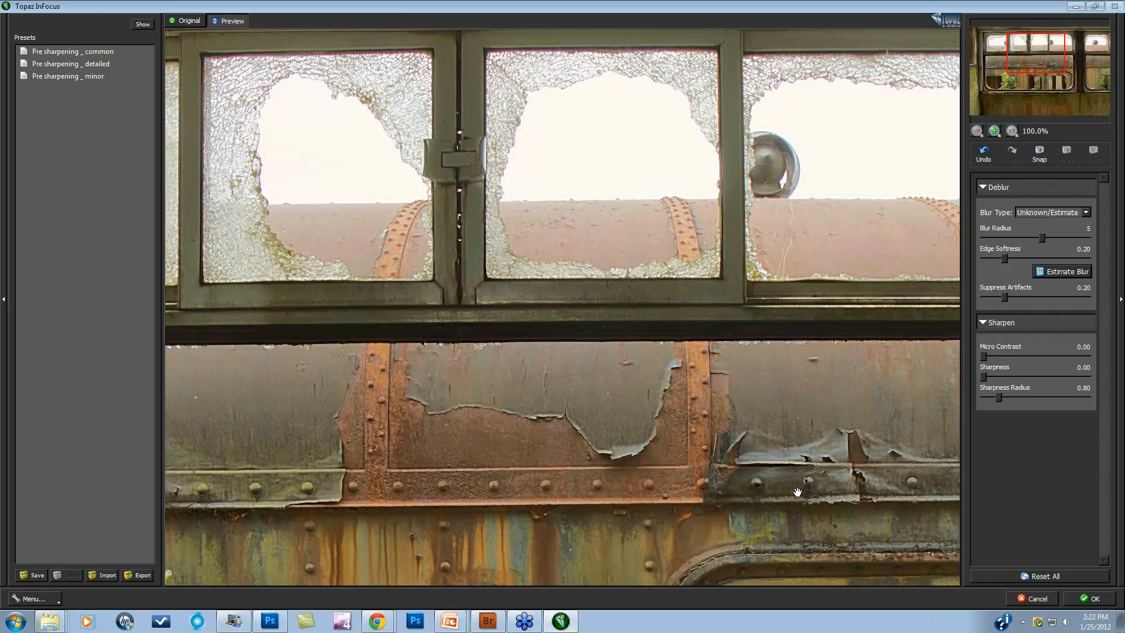
click(490, 415)
drag(1045, 236, 1040, 235)
click(1056, 272)
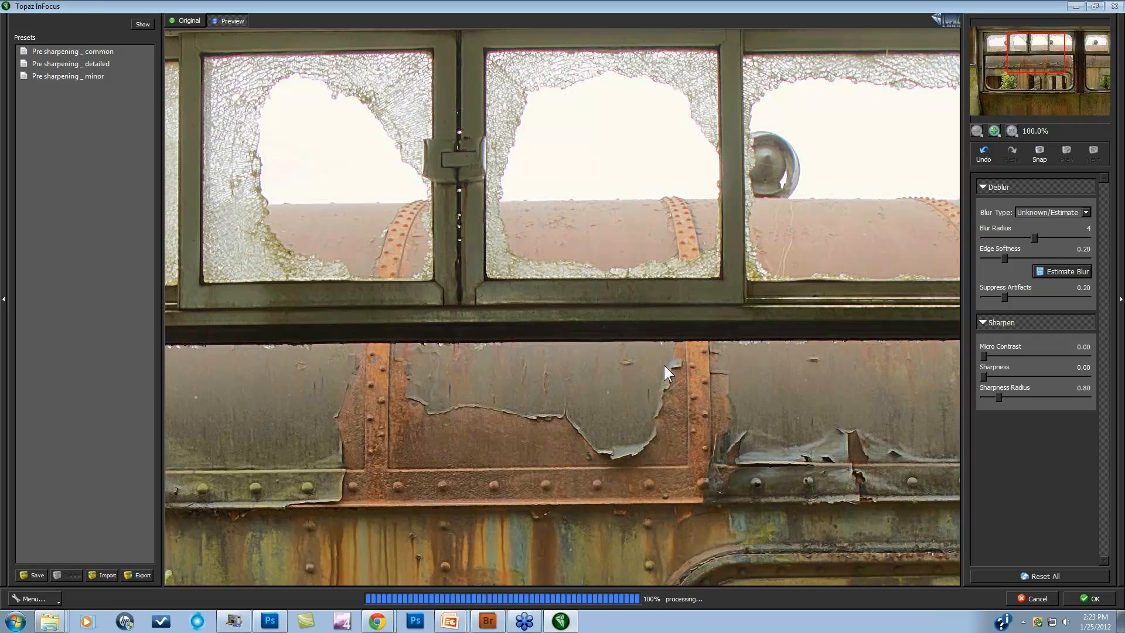
Step: Compare the new deblur result with the original and examine the lower train windows at 200% zoom
click(598, 375)
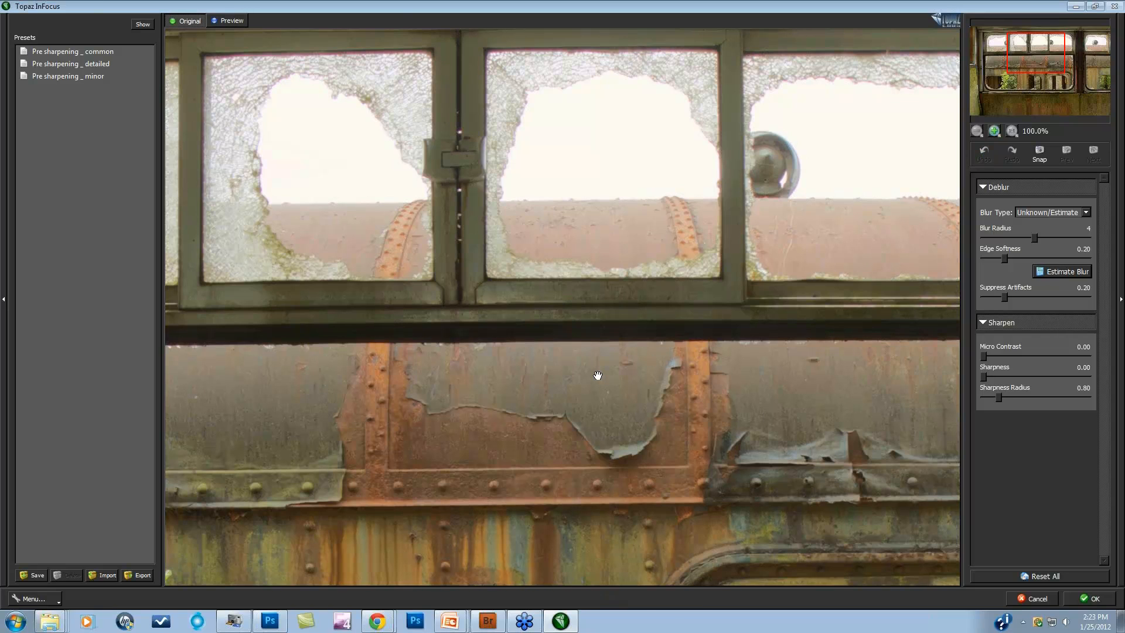
click(598, 375)
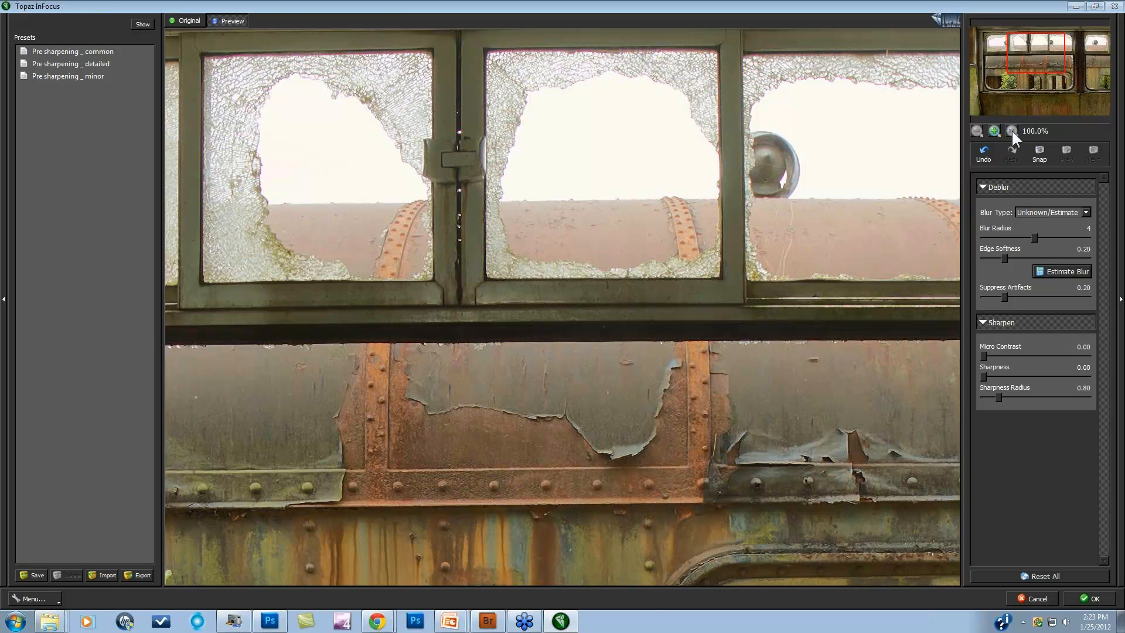
click(994, 131)
click(1045, 79)
mouse_move(1043, 76)
mouse_down()
mouse_move(1057, 96)
mouse_move(1047, 85)
mouse_up()
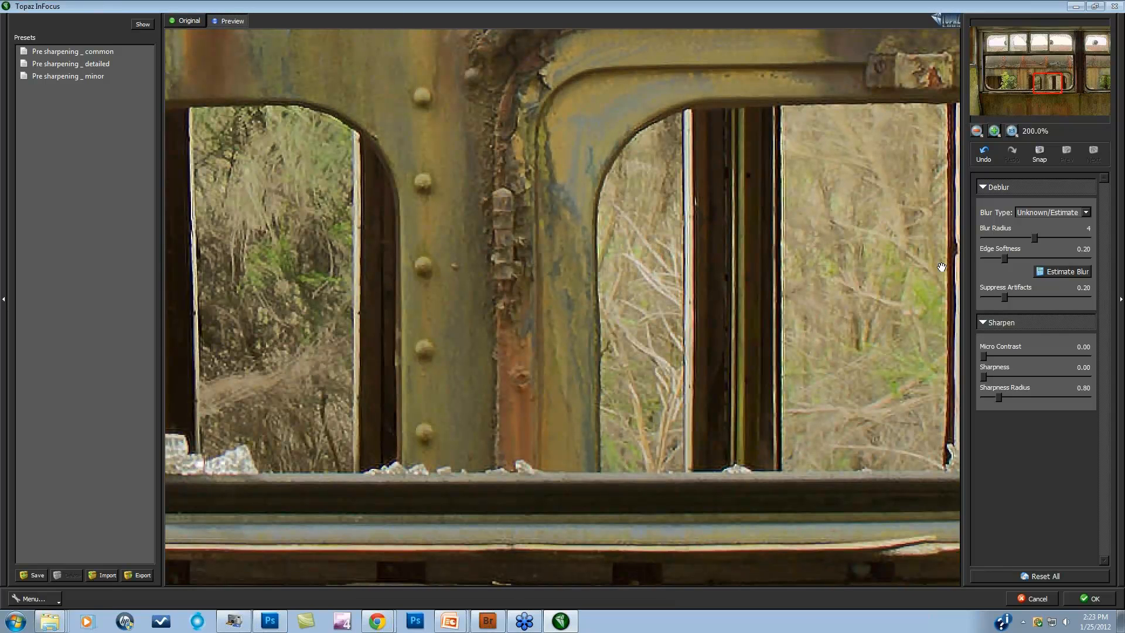
click(865, 239)
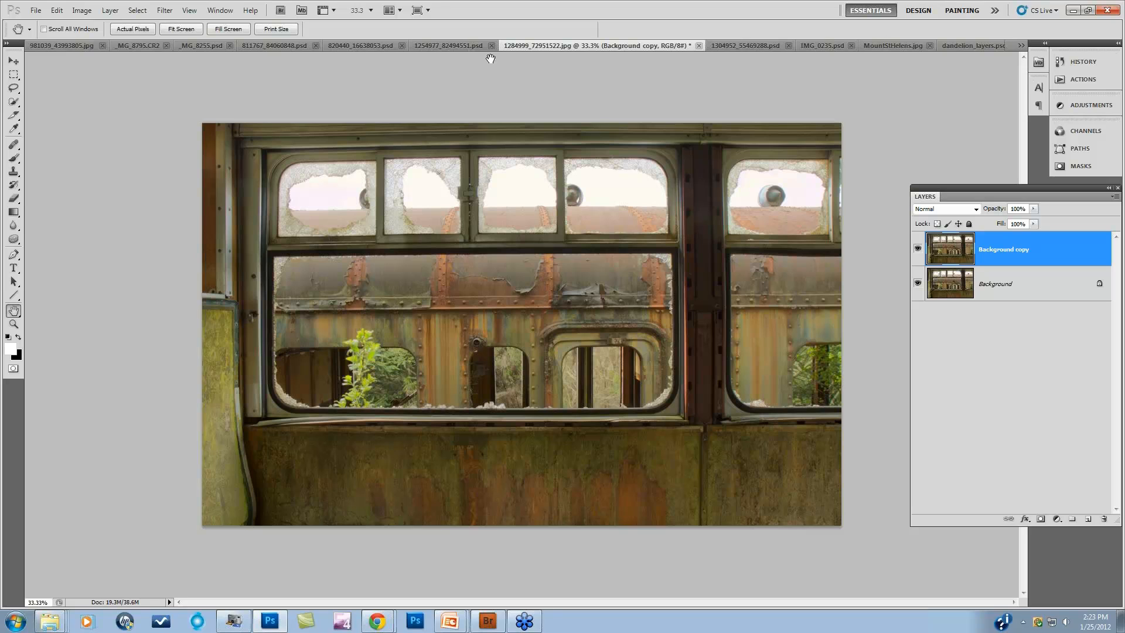
Step: Switch to the street photo _MG_8795.CR2, check its history states and duplicate the Background layer
click(436, 44)
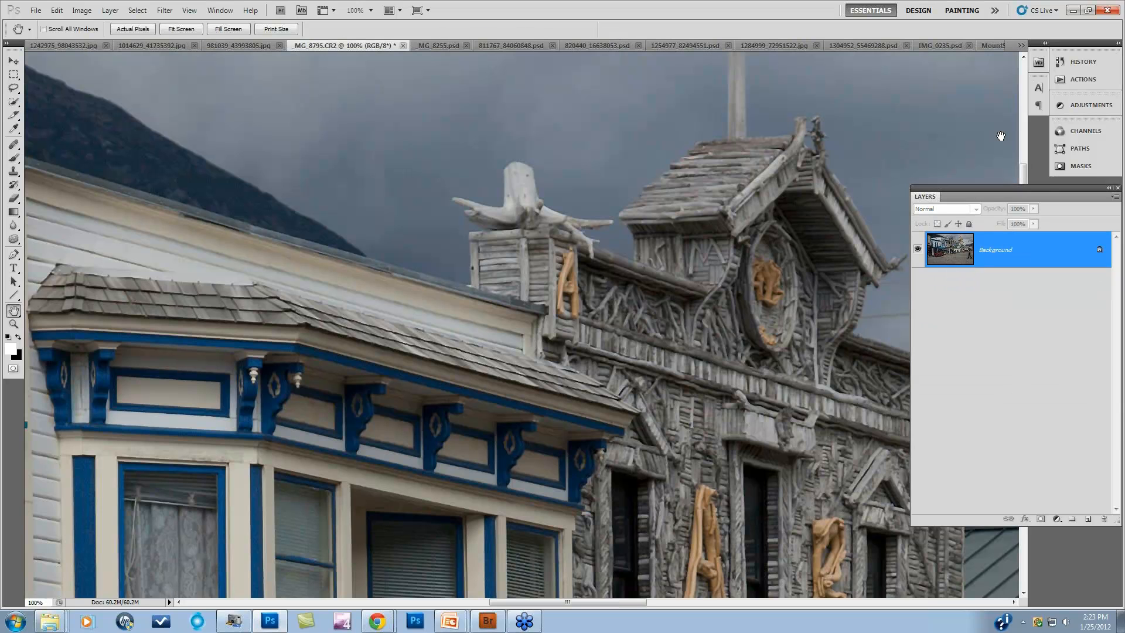
click(1059, 64)
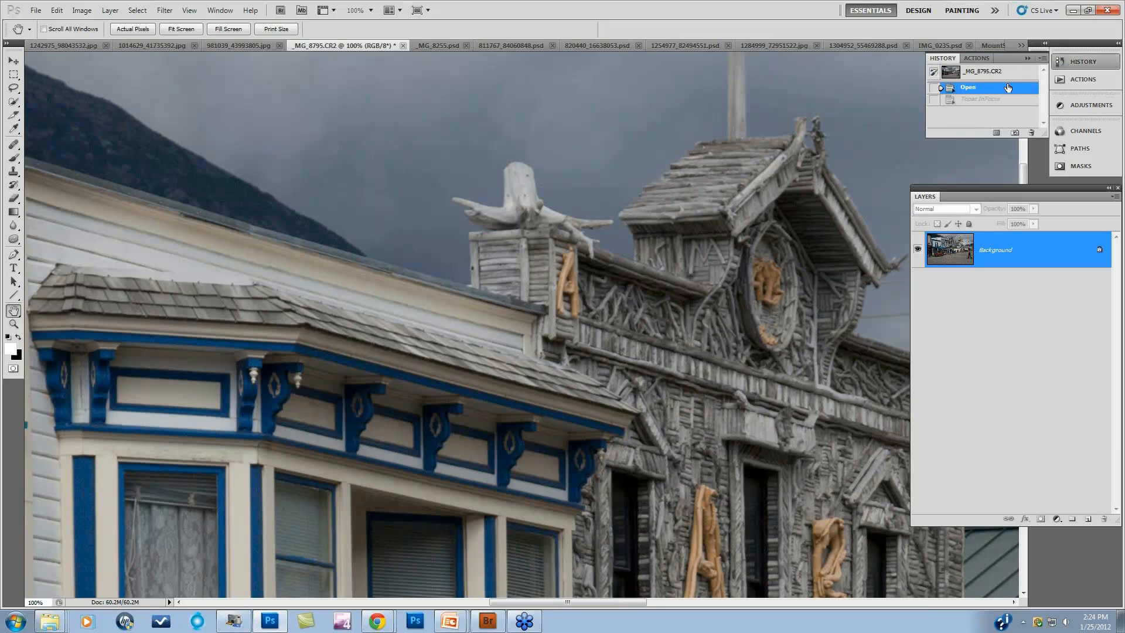
click(1081, 62)
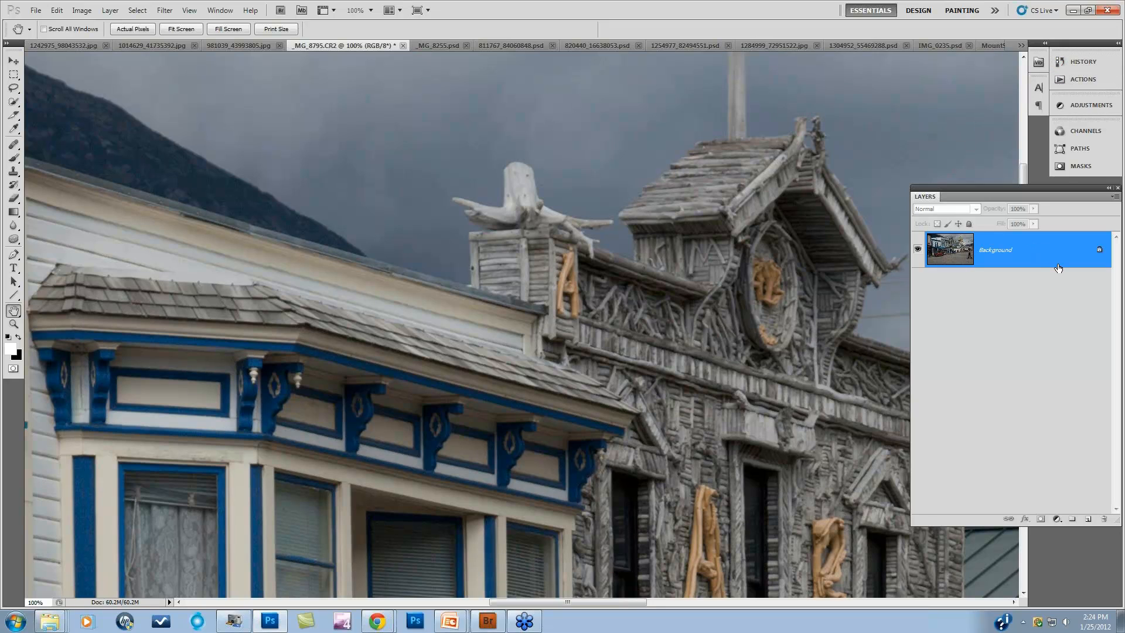
drag(1045, 253, 1088, 518)
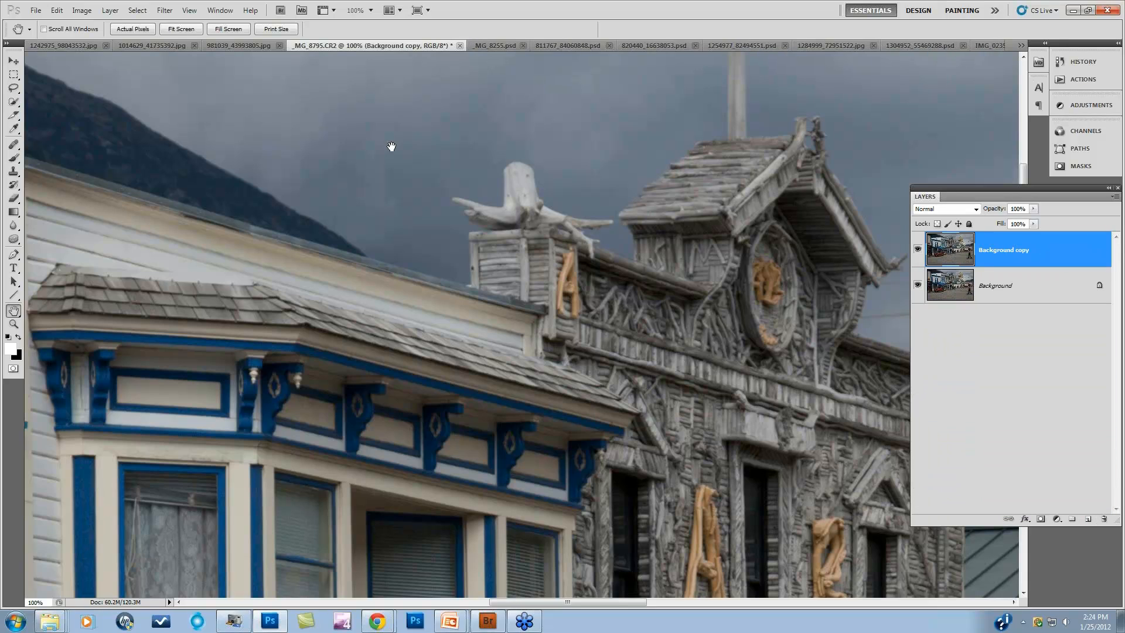
Step: Open the street photo's duplicated layer in the Topaz InFocus filter
click(162, 10)
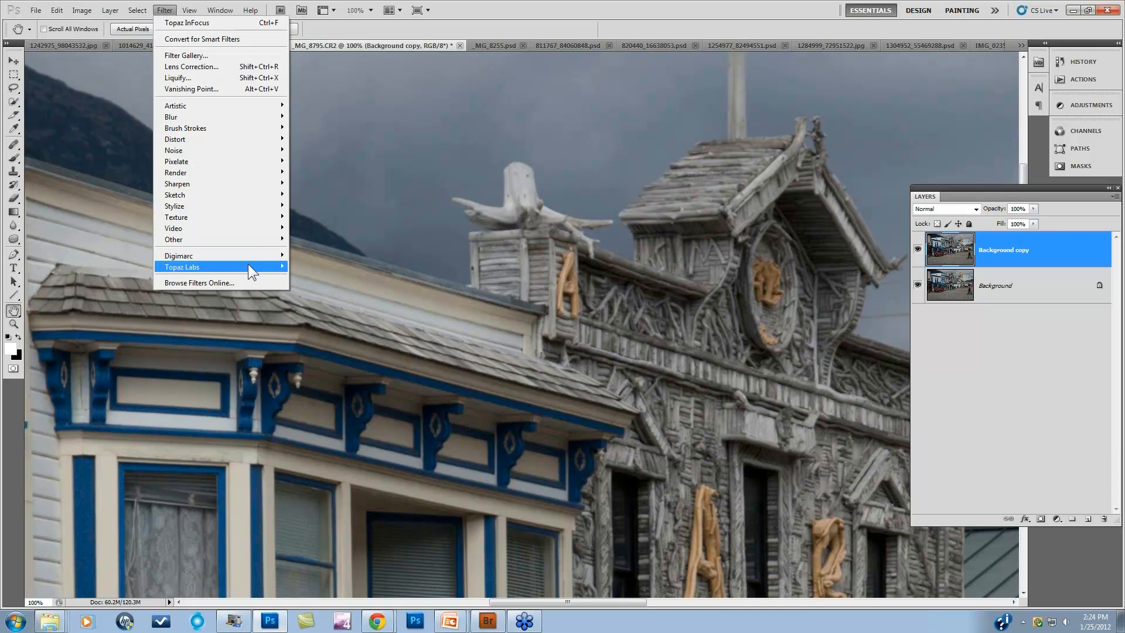
mouse_move(248, 264)
click(325, 343)
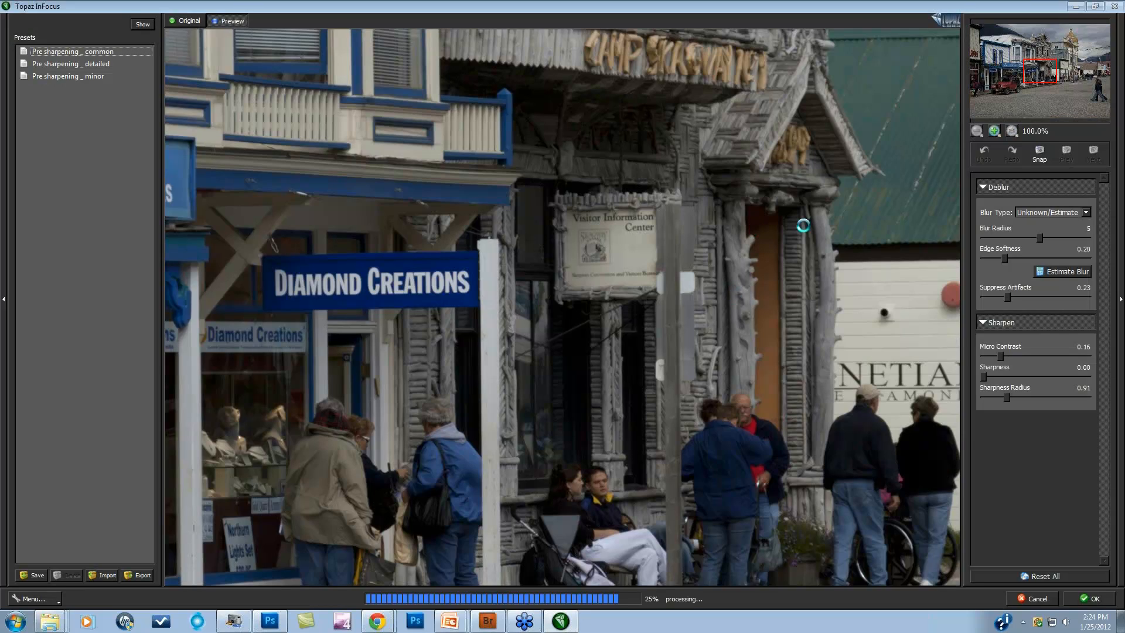
Step: Inspect the sharpness of the red jeep and the distant storefronts at 100% zoom
drag(1059, 61, 1007, 85)
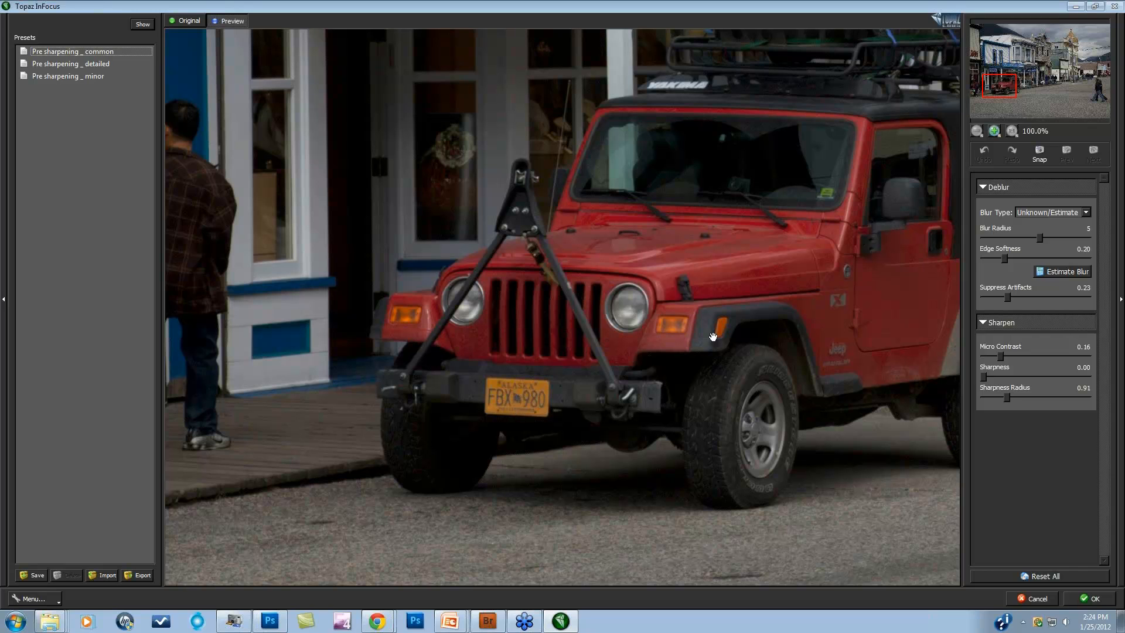
drag(1007, 79, 1102, 67)
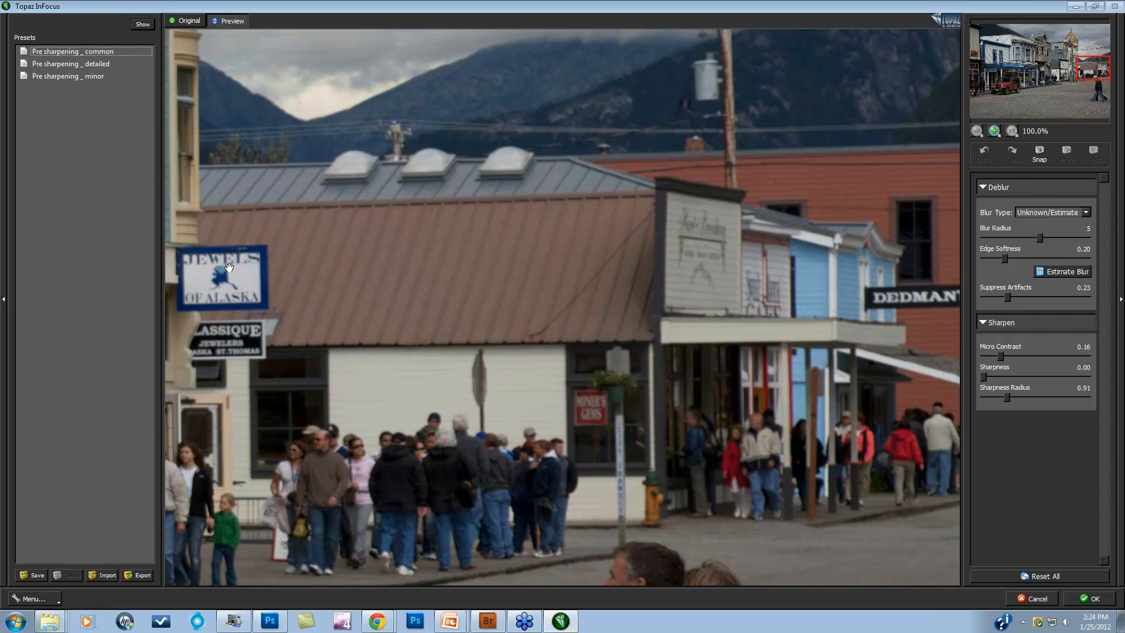
drag(1094, 68, 1073, 69)
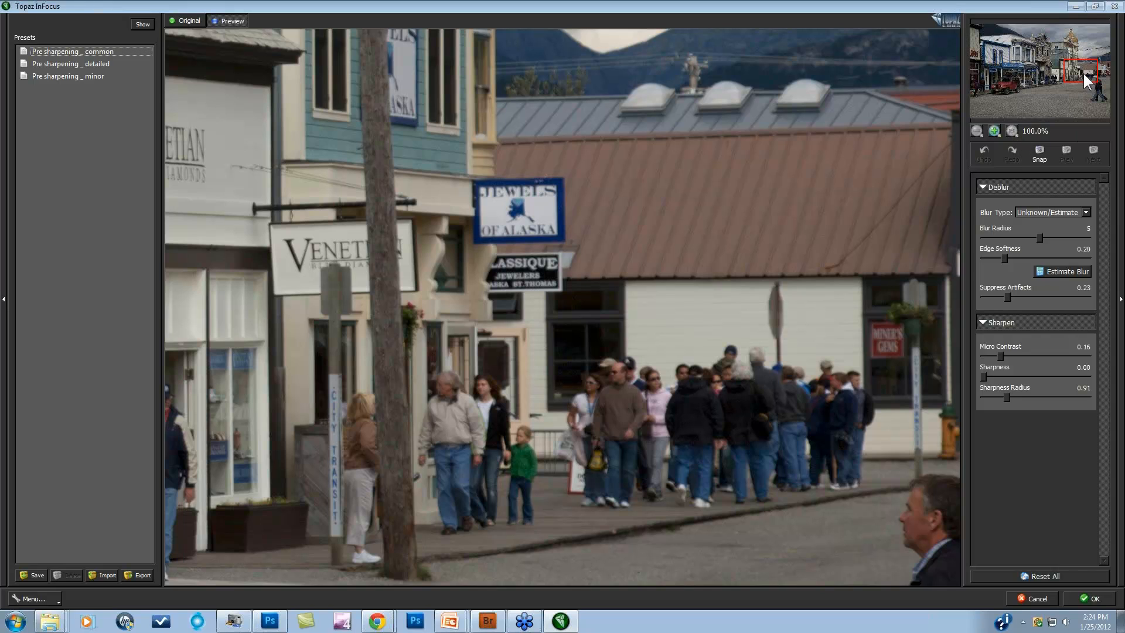
Step: Examine the distant shop signs, the walking pedestrians and the road surface for softness and noise at 200% zoom
click(995, 128)
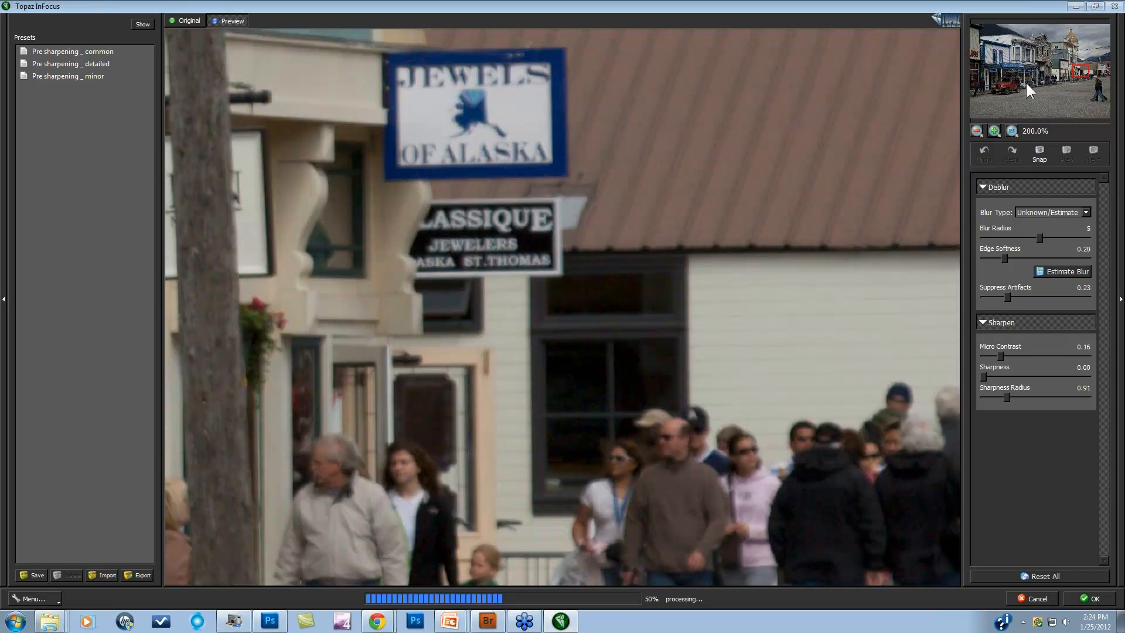
drag(1077, 70, 1079, 64)
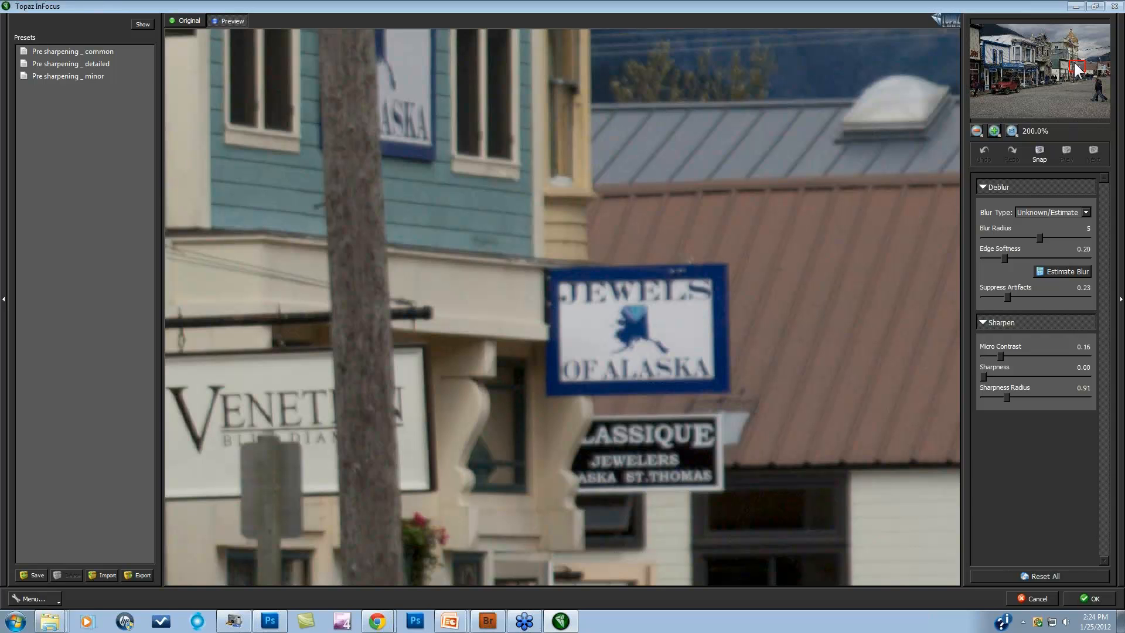
drag(1078, 69, 1119, 94)
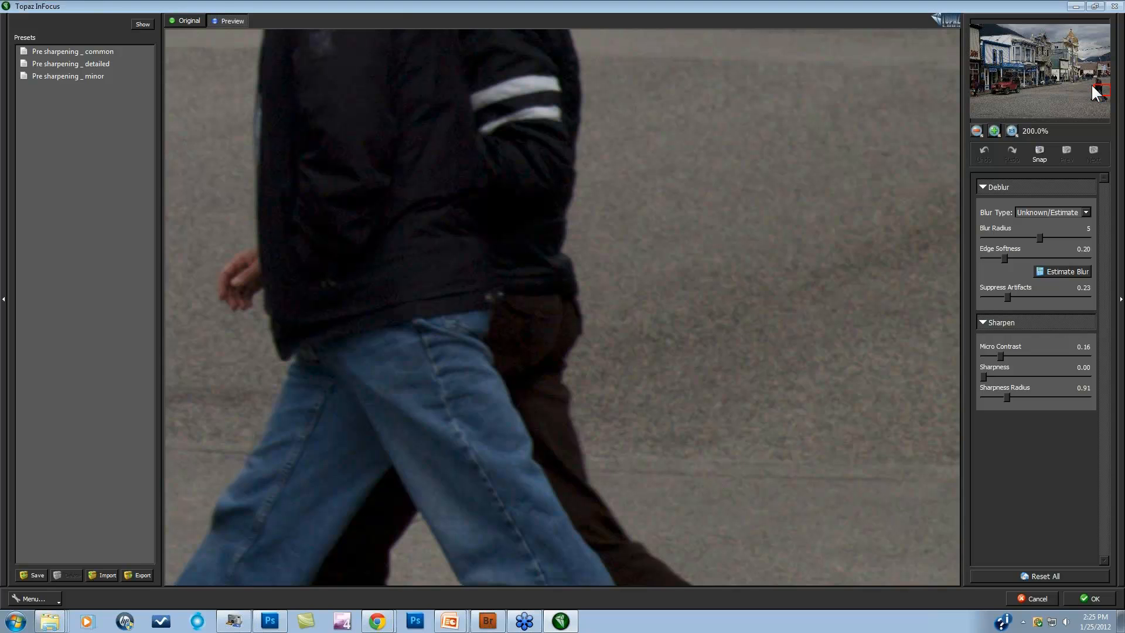
drag(1098, 90, 1071, 95)
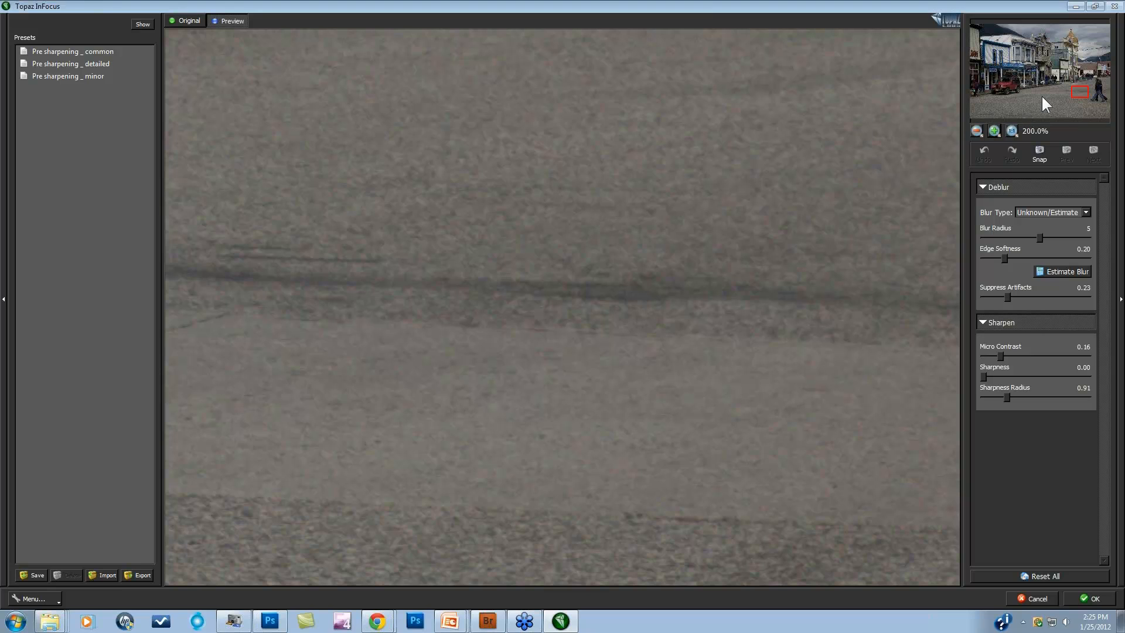
drag(1081, 89, 1076, 65)
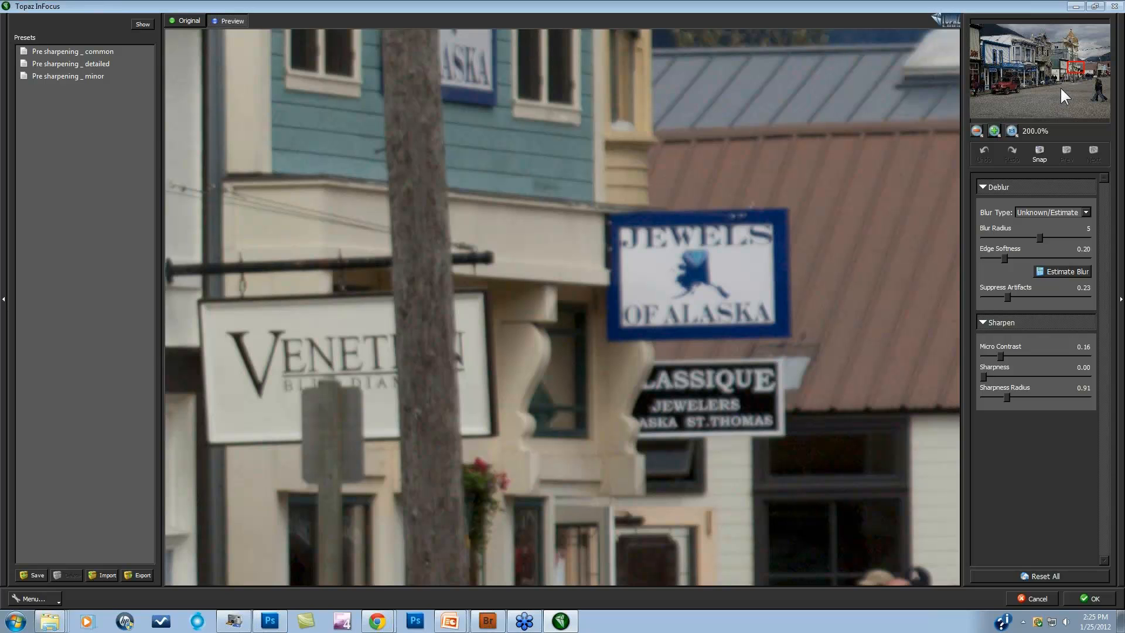
drag(1070, 66, 1069, 93)
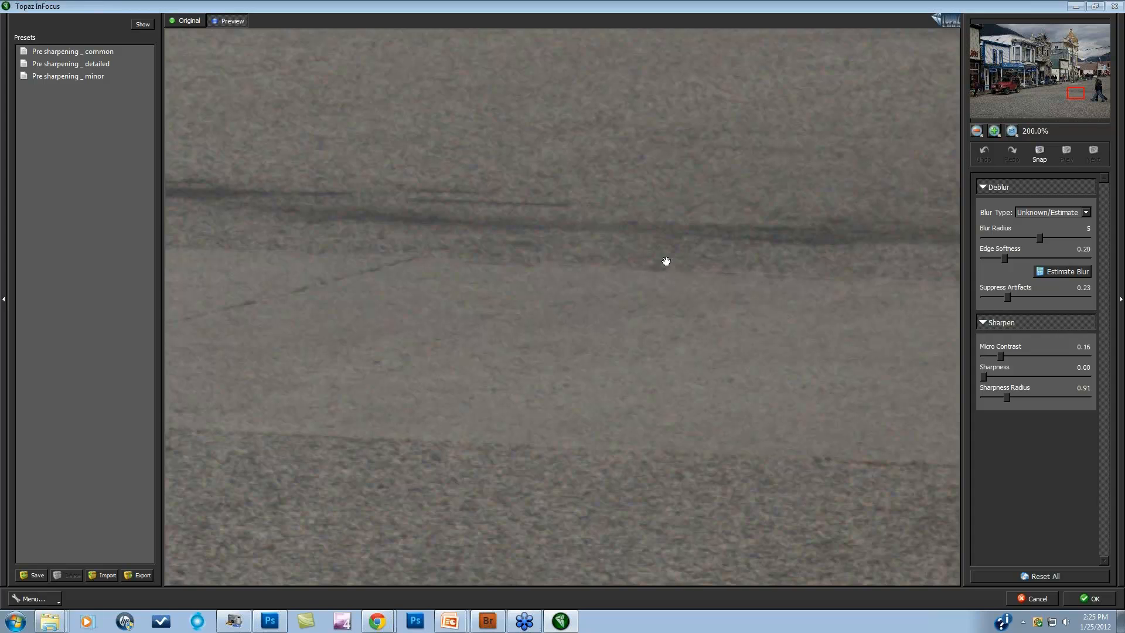
drag(1077, 94, 1075, 69)
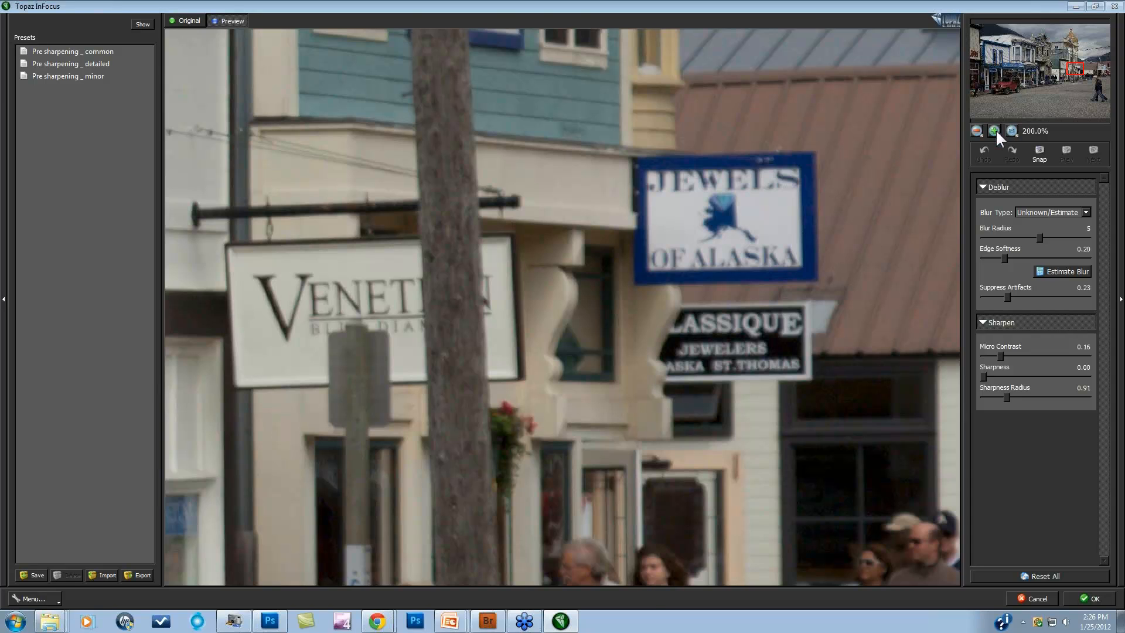
Step: Set the blur radius to 3 and estimate the blur on the Jewels of Alaska and Venetian signs at 200% zoom
click(975, 130)
drag(1086, 71, 1087, 72)
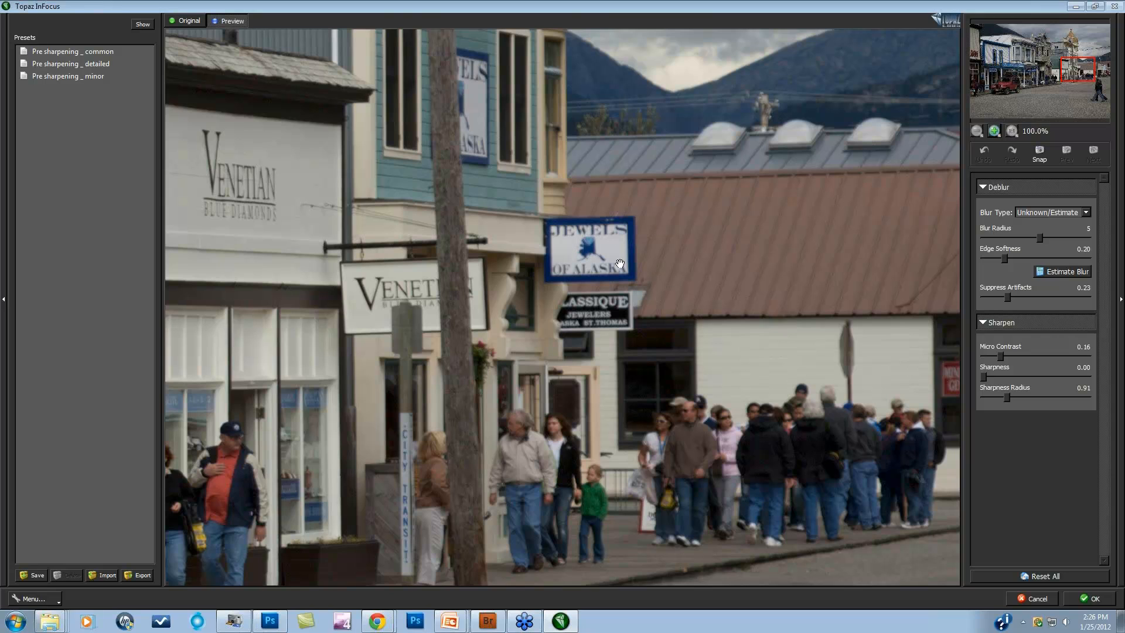
click(998, 131)
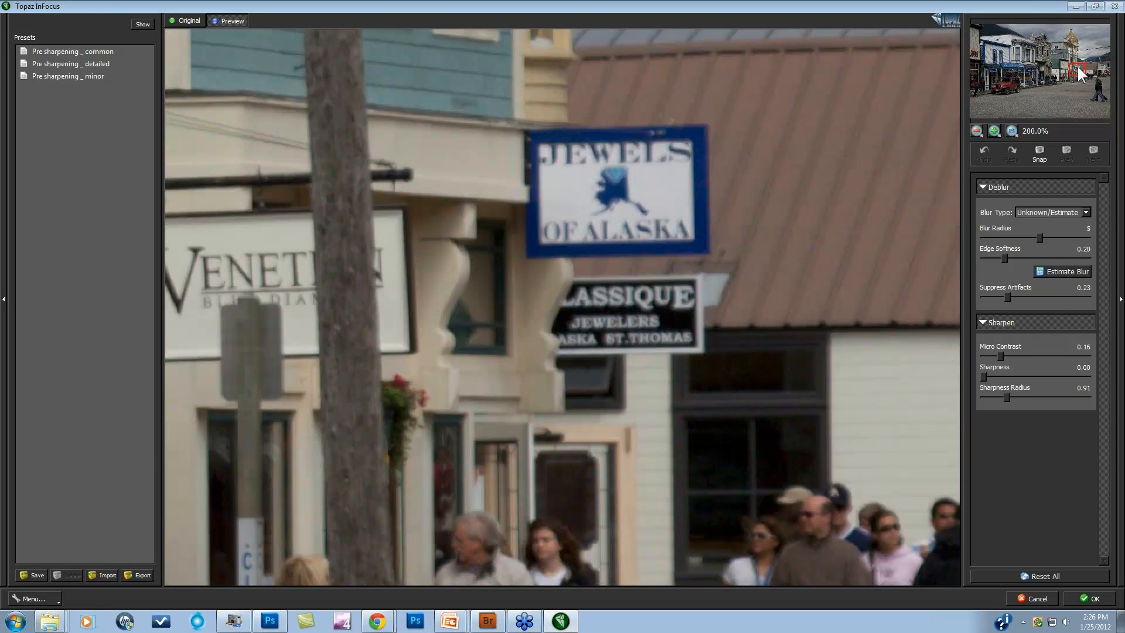
drag(1077, 64, 1075, 64)
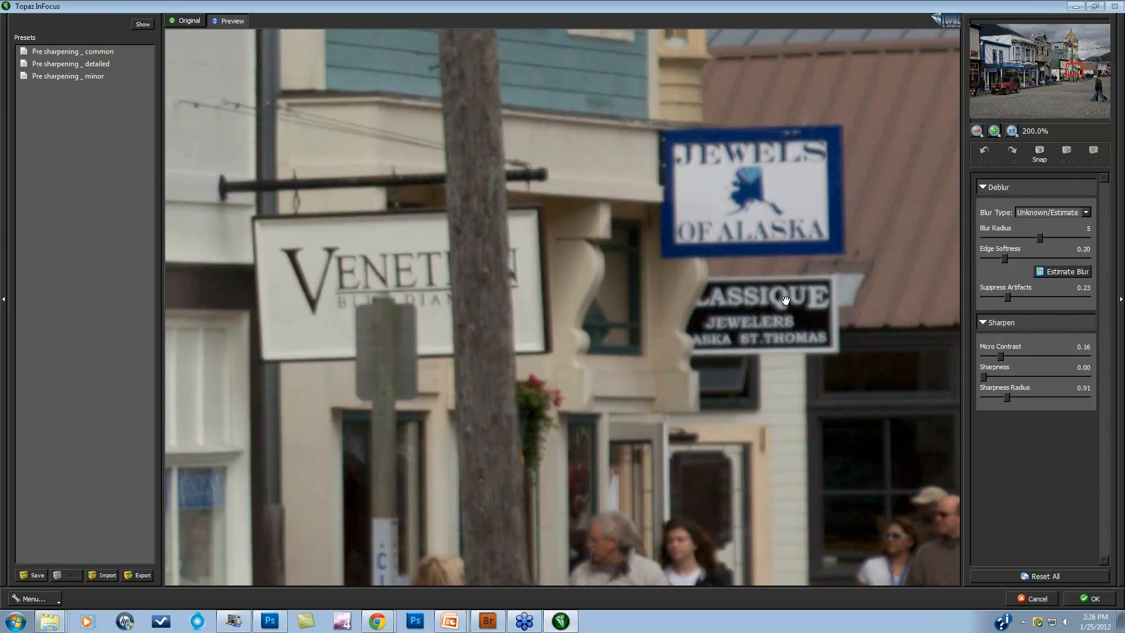
click(1086, 211)
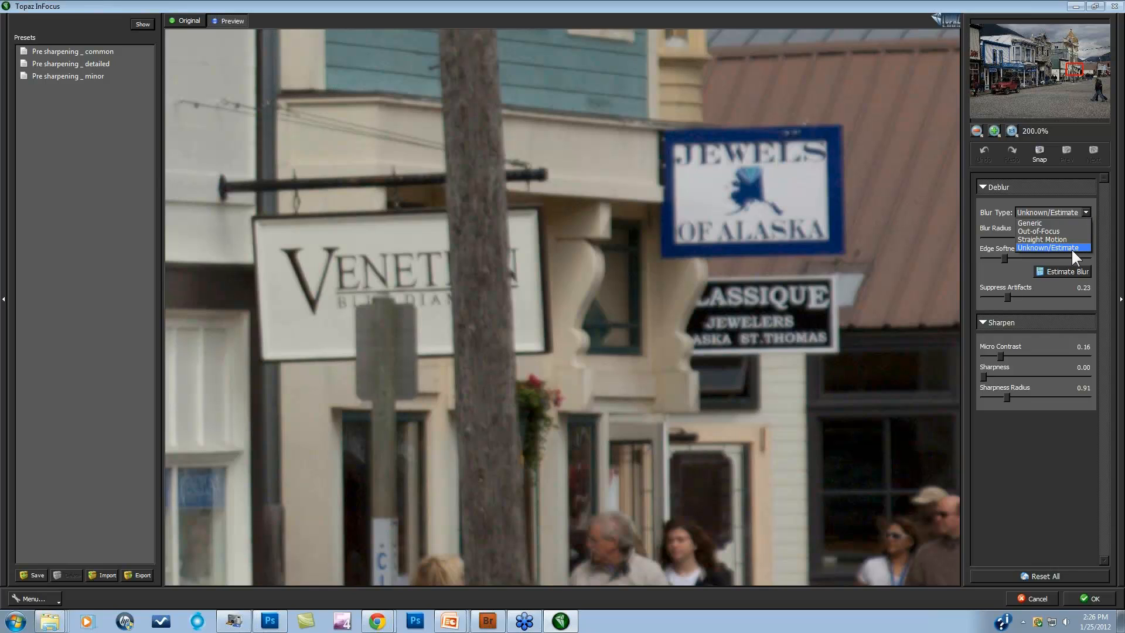
drag(1041, 234, 1032, 233)
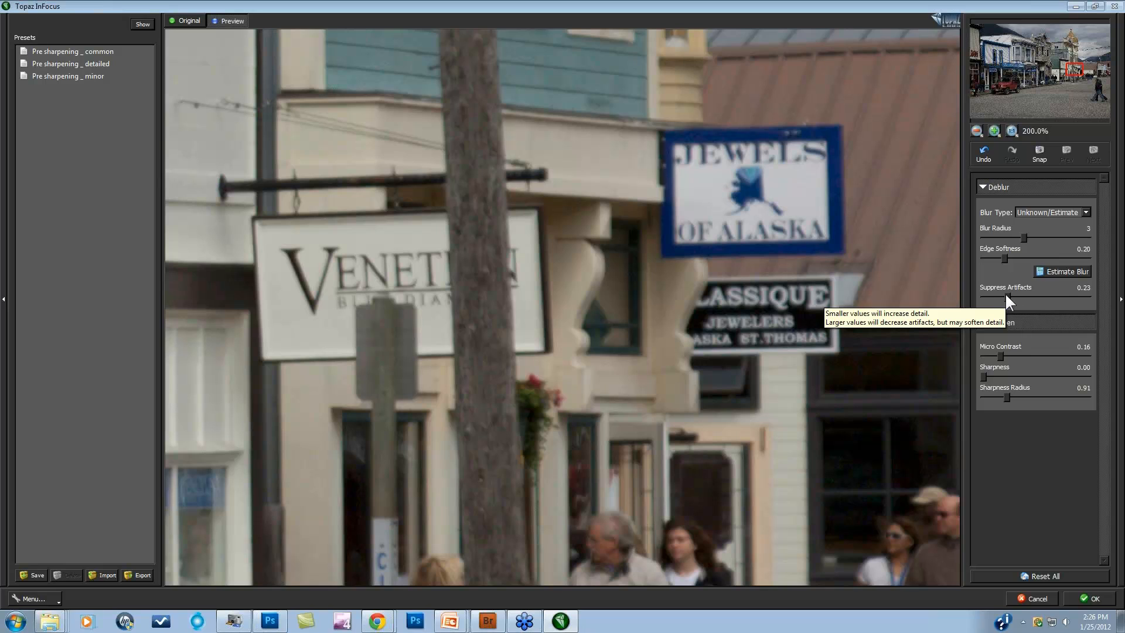
click(1072, 268)
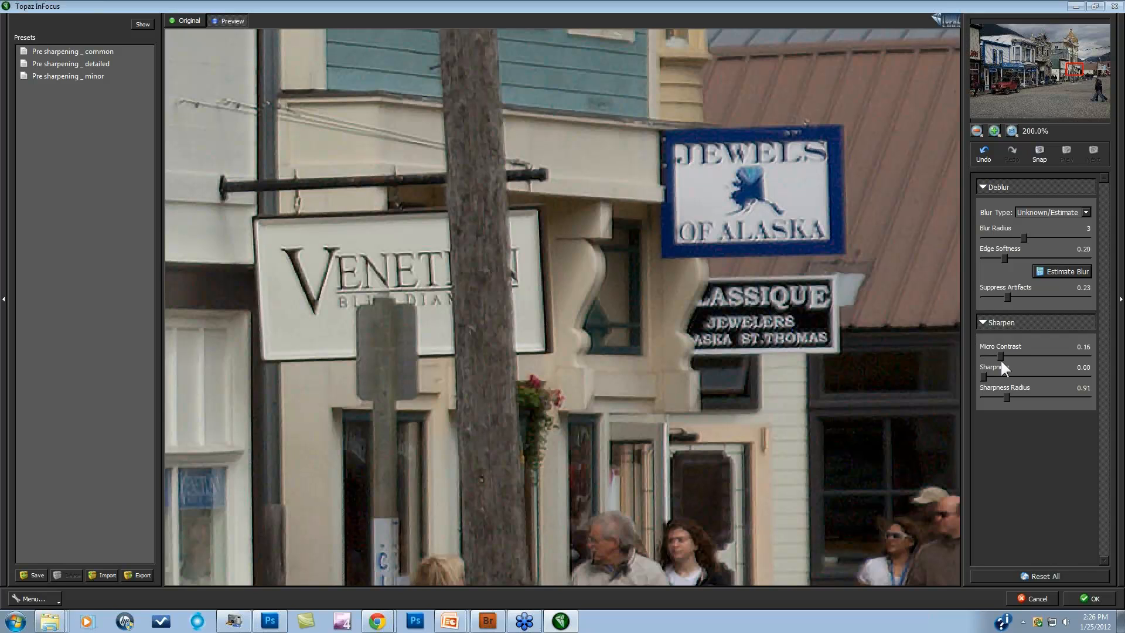
Step: Set micro contrast to 0.00, artifact suppression to 0.46 and edge softness to 0.49, re-estimate the blur and compare it with the original
drag(1001, 356, 961, 358)
click(1029, 294)
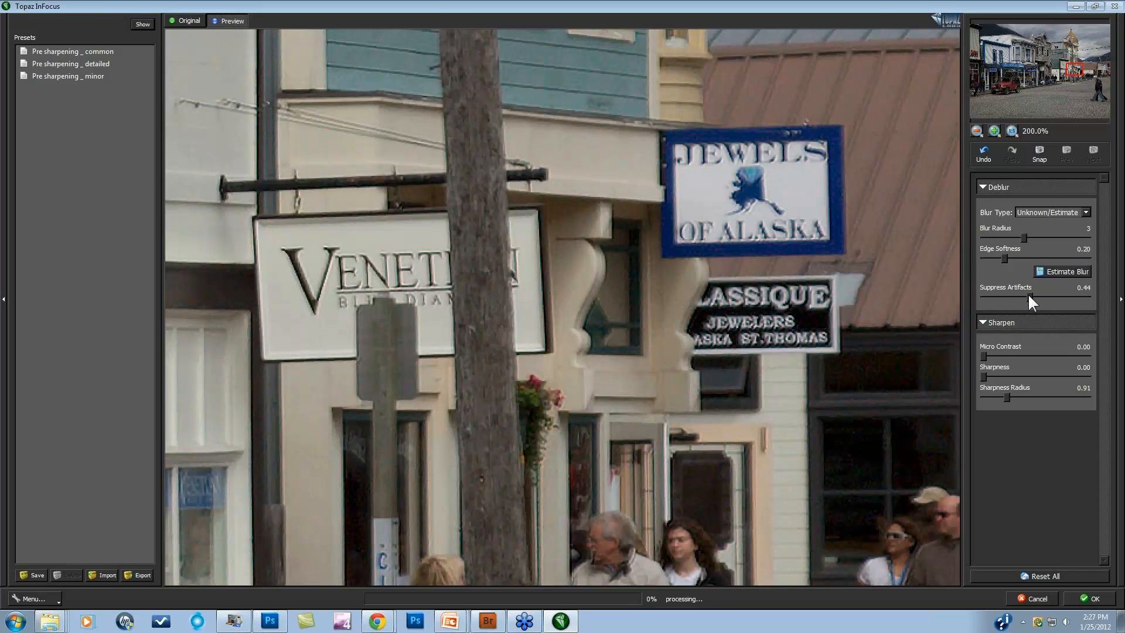
click(1030, 296)
click(1035, 257)
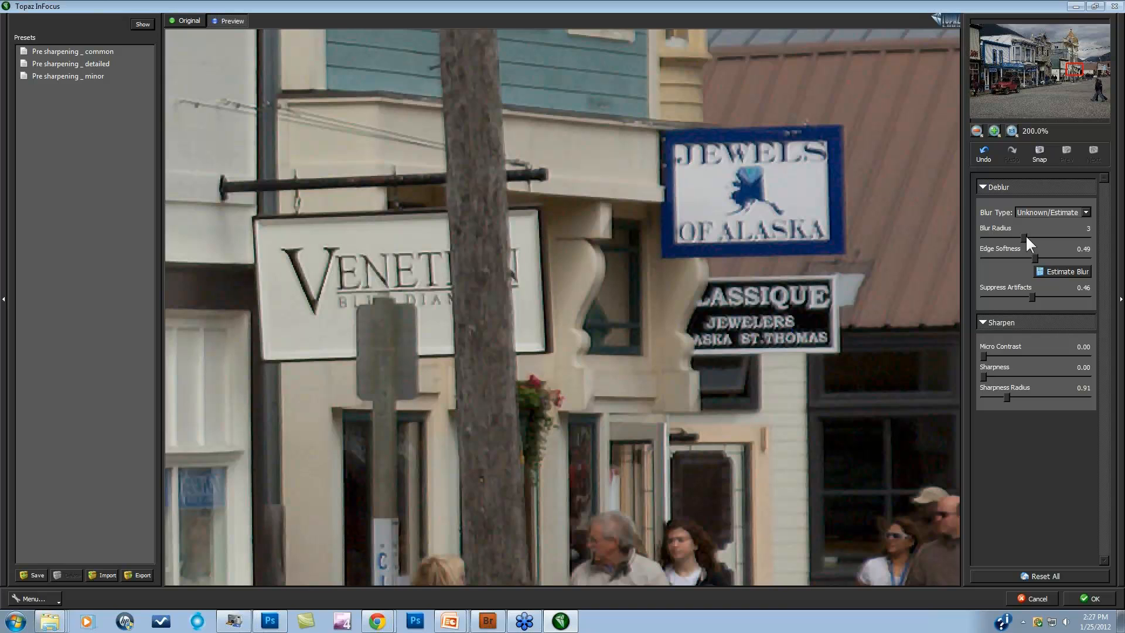
click(1061, 269)
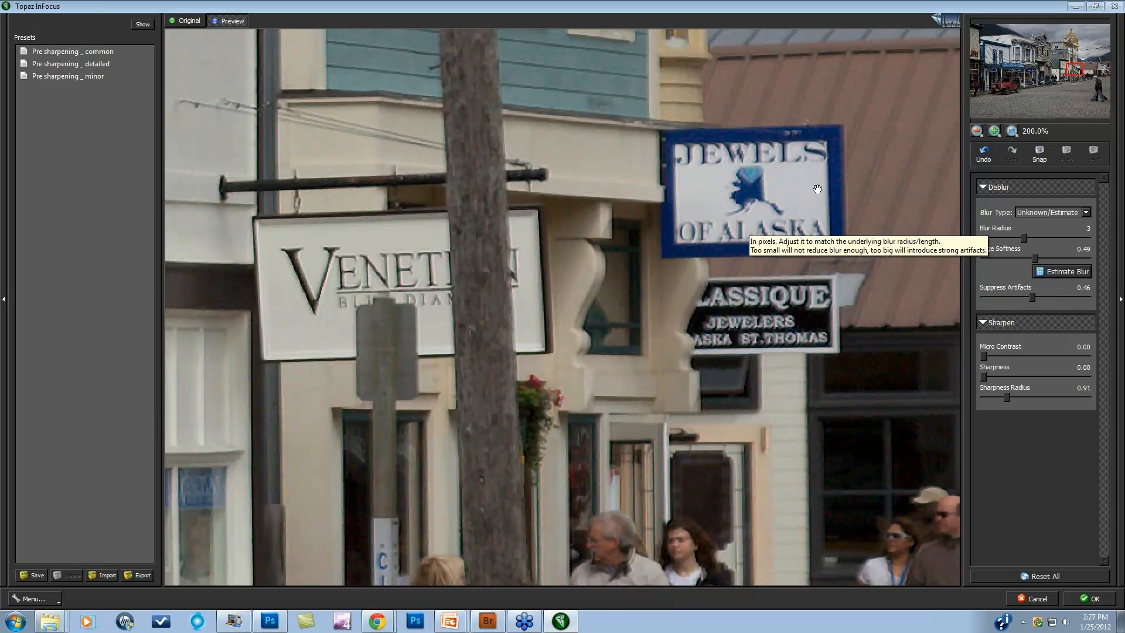
click(775, 247)
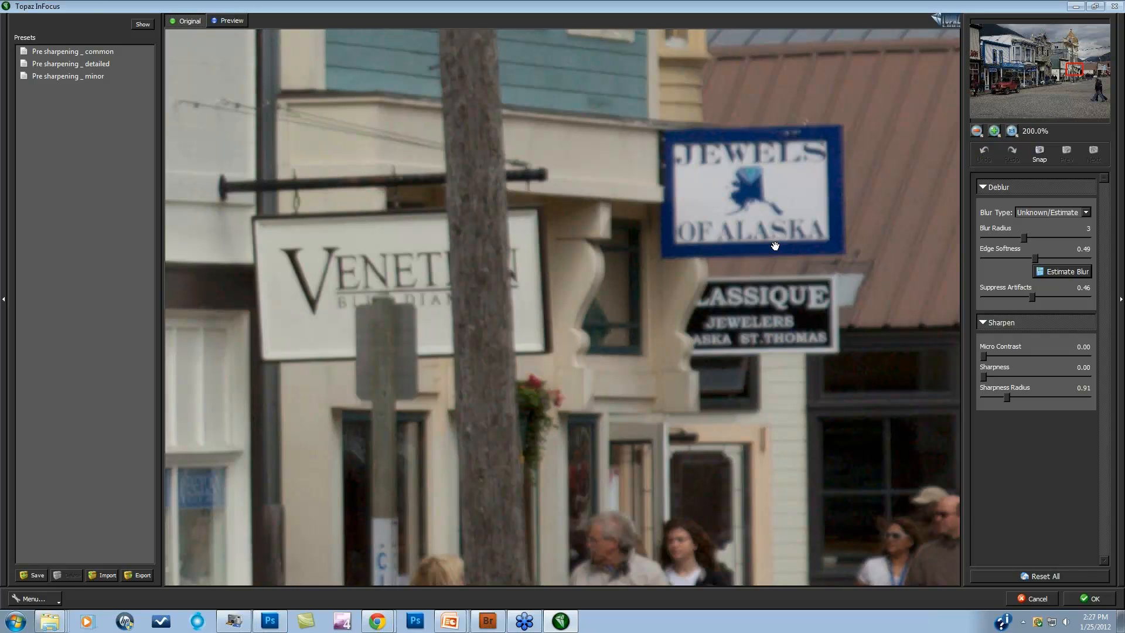
click(774, 246)
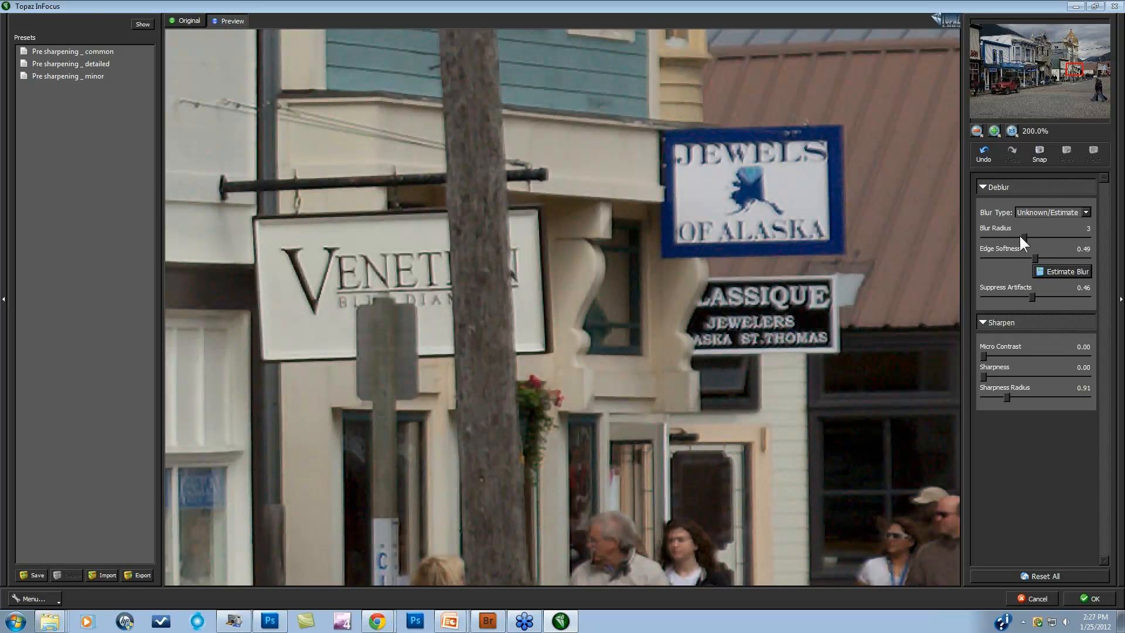
Step: Try a blur radius of 4, re-estimate the blur and check the Venetian sign against the original
drag(1020, 236, 1036, 238)
click(1060, 273)
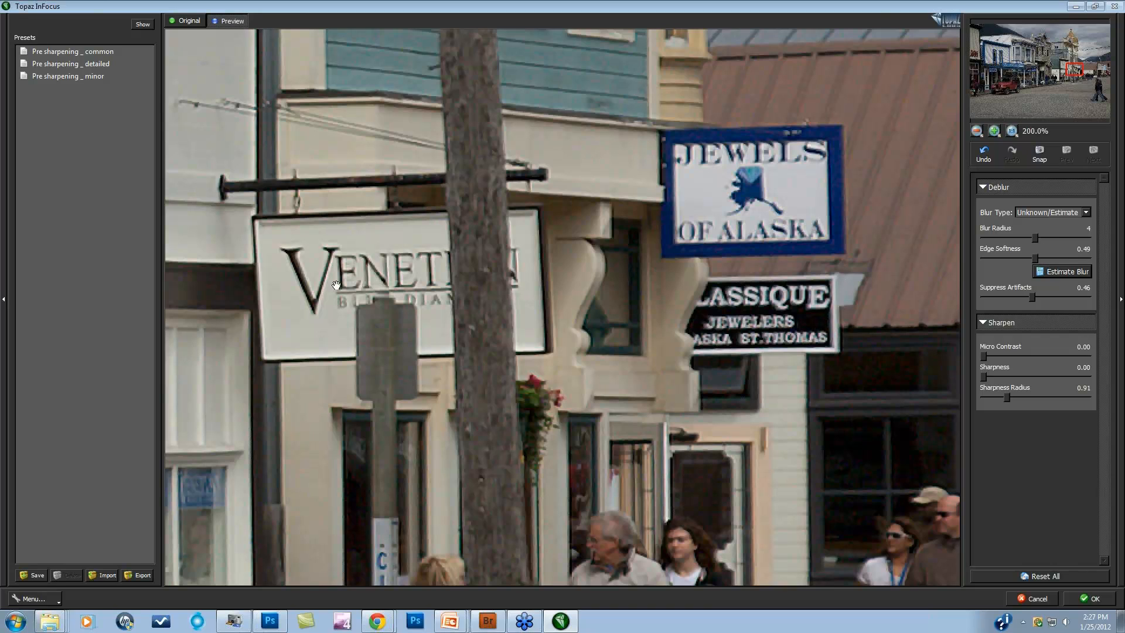
click(575, 259)
Step: Set edge softness to 0.61 and artifact suppression to 0.69, re-estimate the blur and compare the signs with the original
drag(1036, 258, 1048, 256)
click(1056, 297)
click(1055, 271)
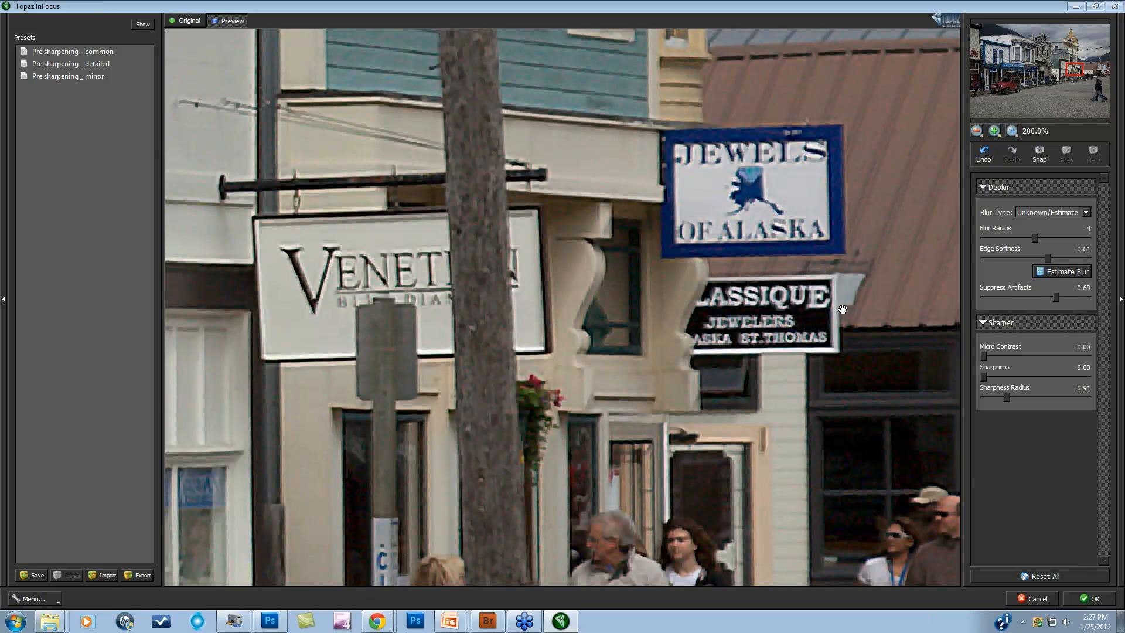
click(808, 265)
Step: Set the blur radius to 3, re-estimate the blur and check the shop signs against the original
click(1021, 236)
click(1068, 271)
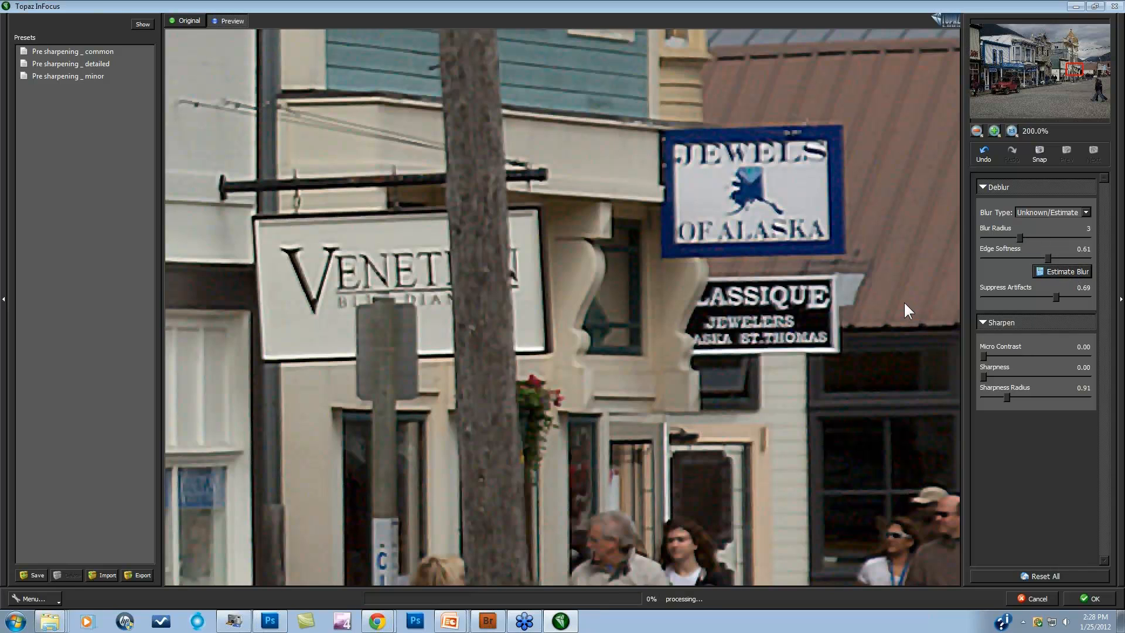
click(868, 313)
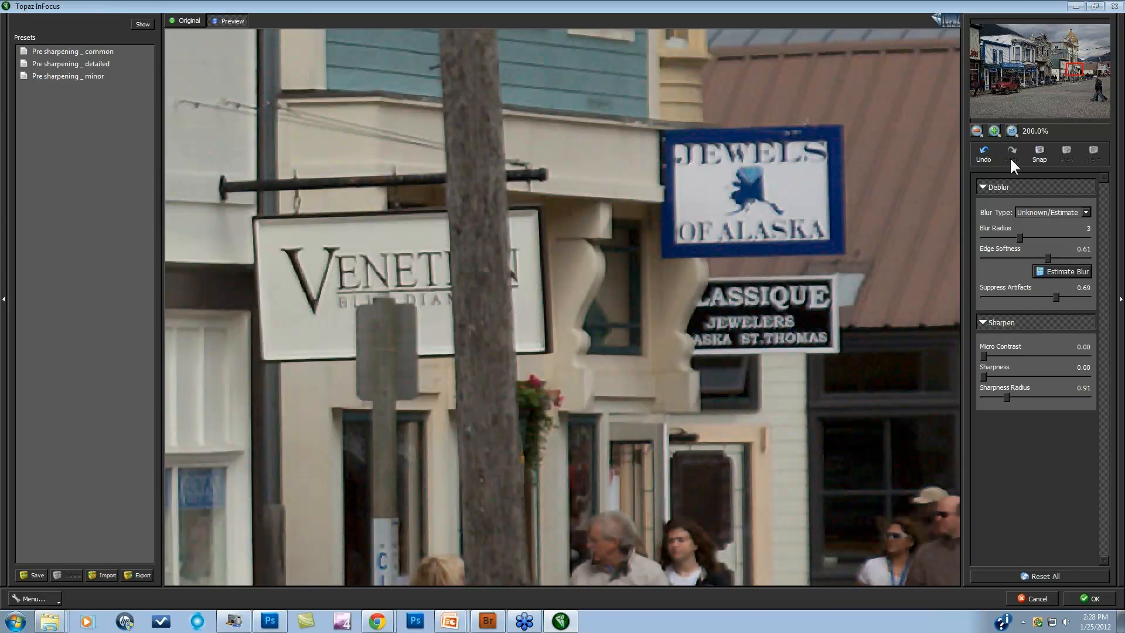
Step: Compare the deblurred signs, red jeep and Goodmark Jewelers windows with the original at 100% zoom and apply the InFocus filter
click(977, 130)
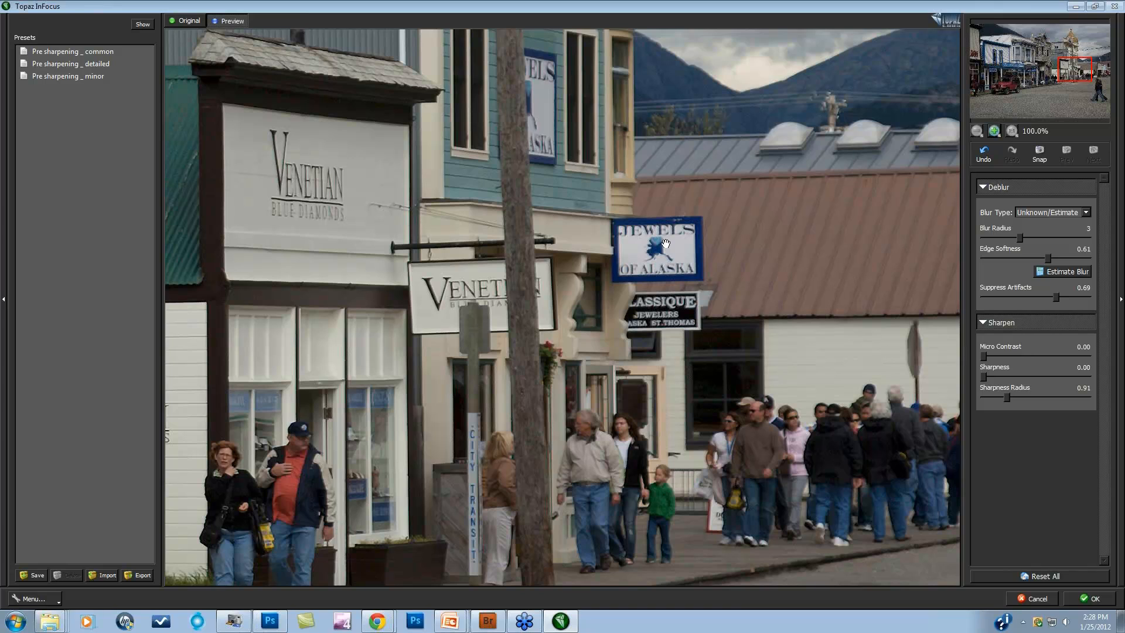
click(667, 267)
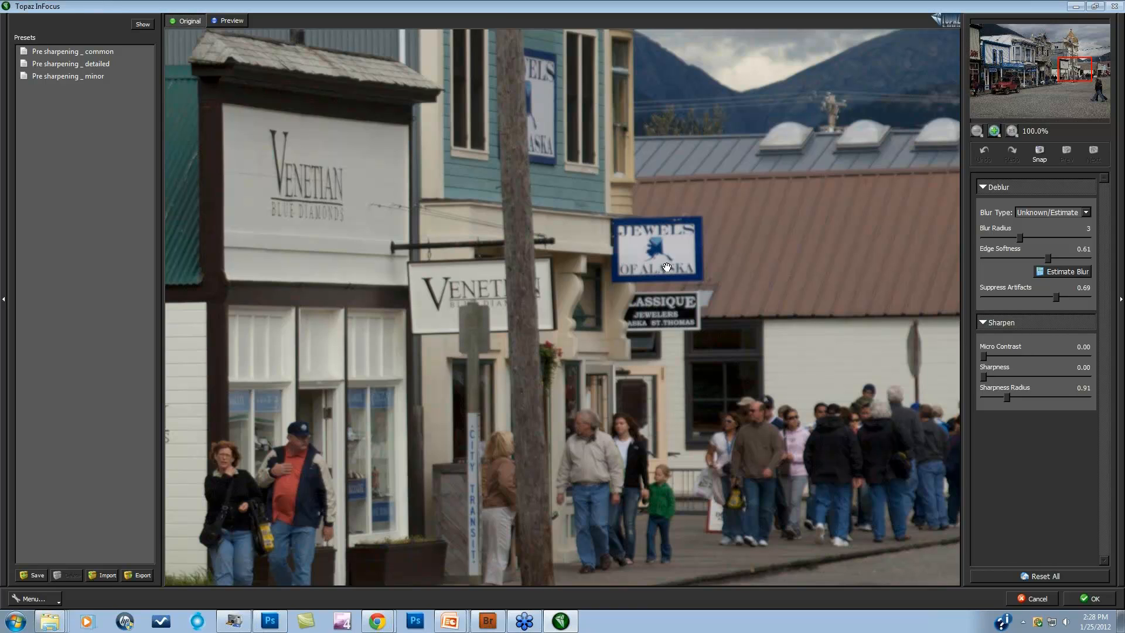
click(667, 266)
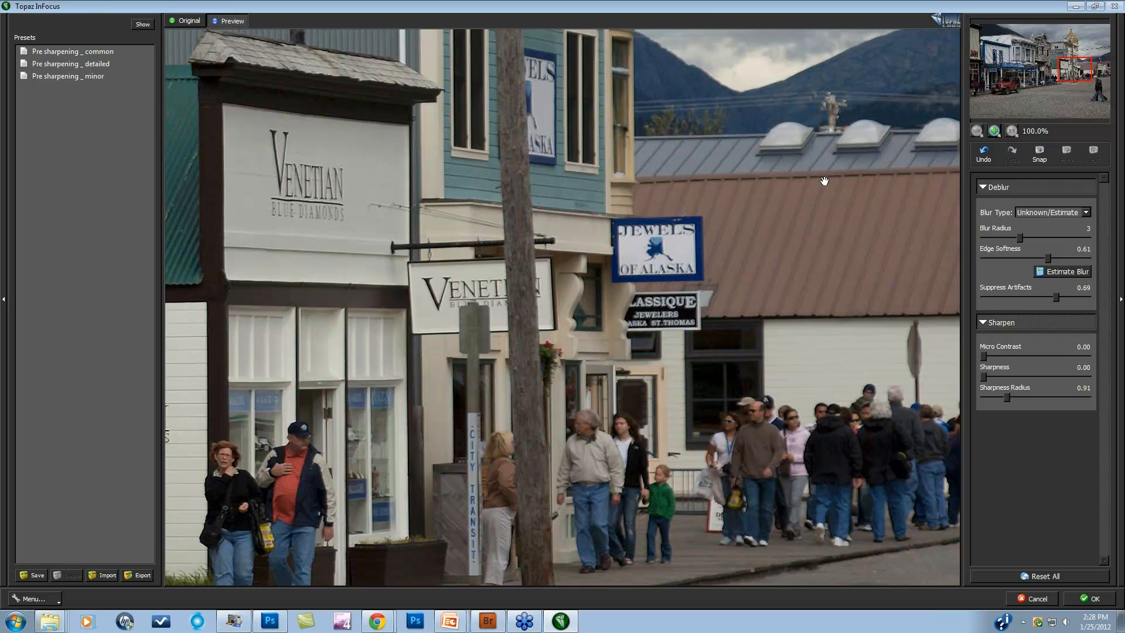
drag(1064, 68, 983, 89)
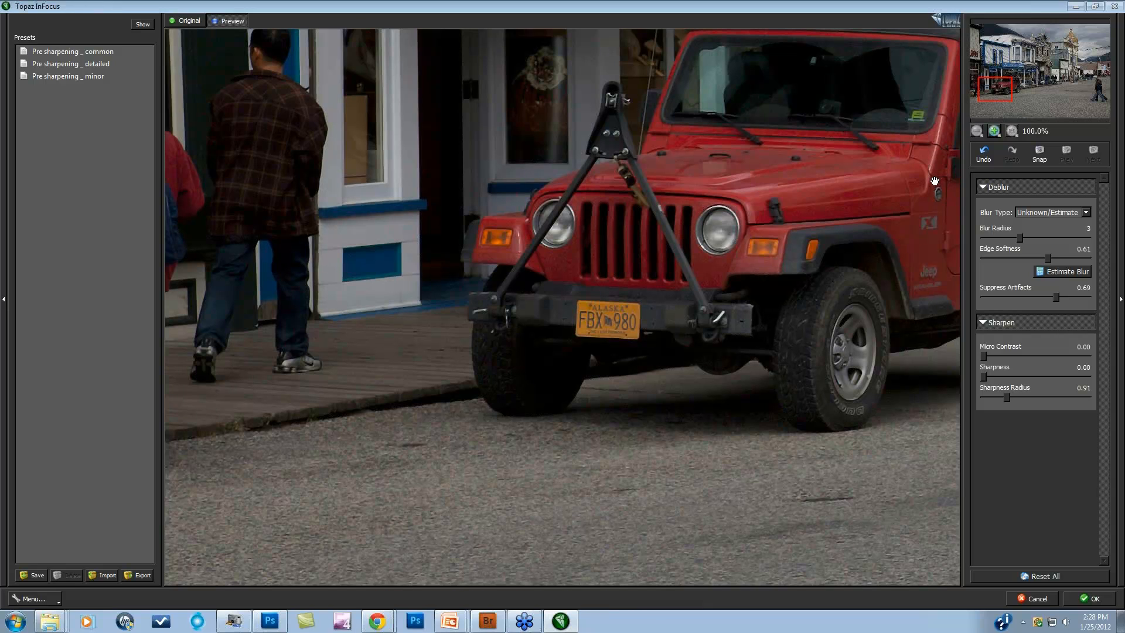
click(649, 268)
click(717, 53)
drag(717, 52, 655, 202)
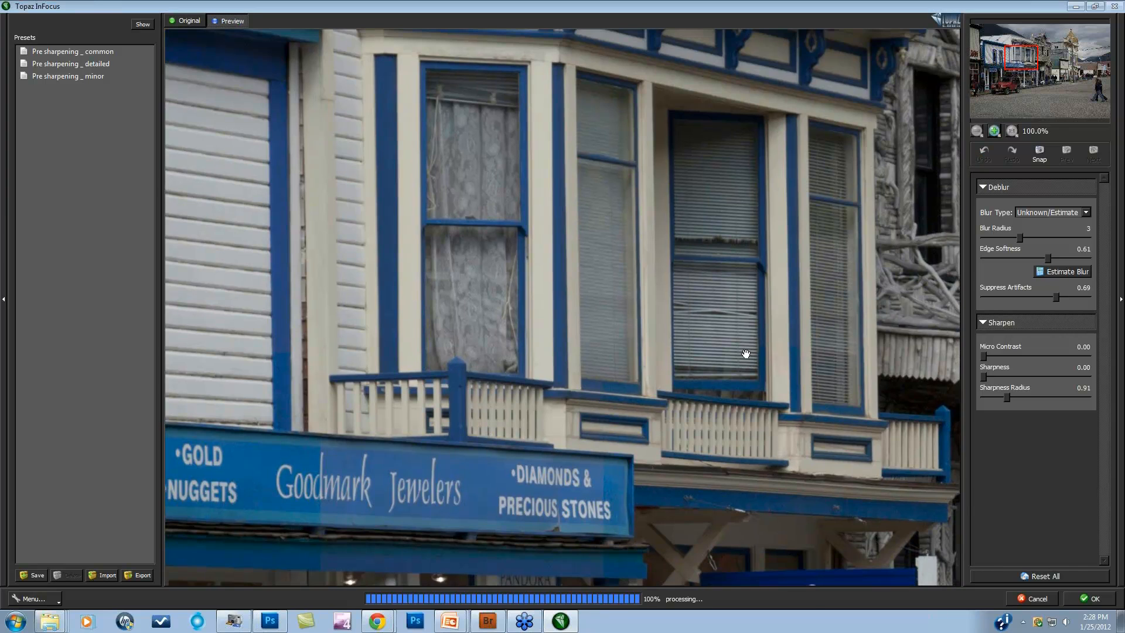
click(731, 326)
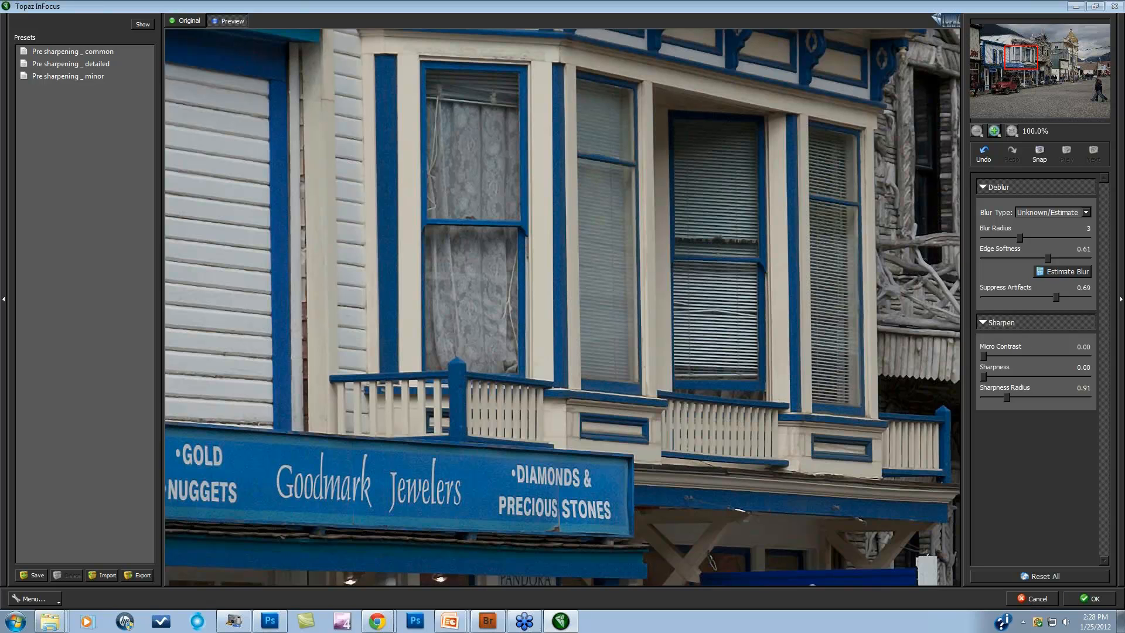
click(1092, 598)
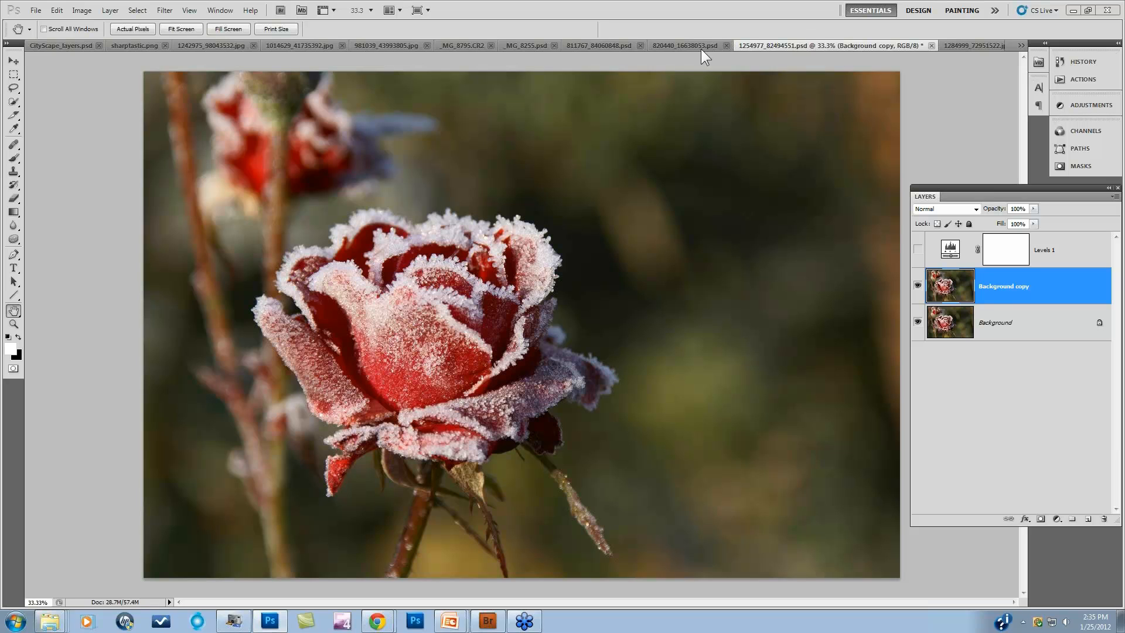
Step: Switch to the Workflow presentation in PowerPoint and view the slide titled The Topaz Workflow
mouse_move(451, 623)
click(360, 595)
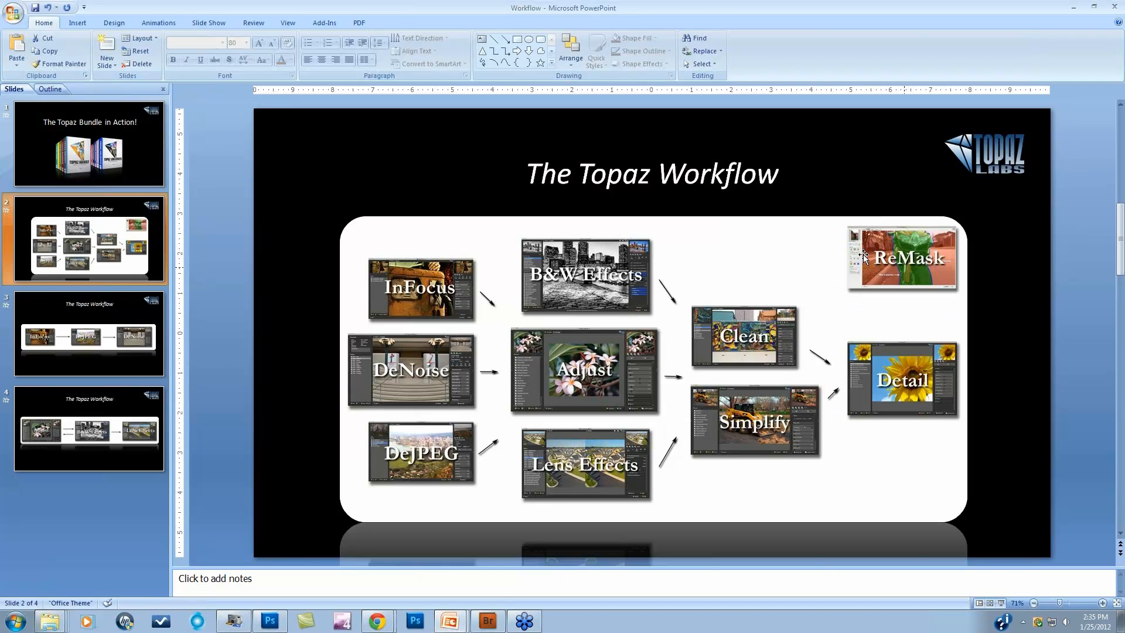
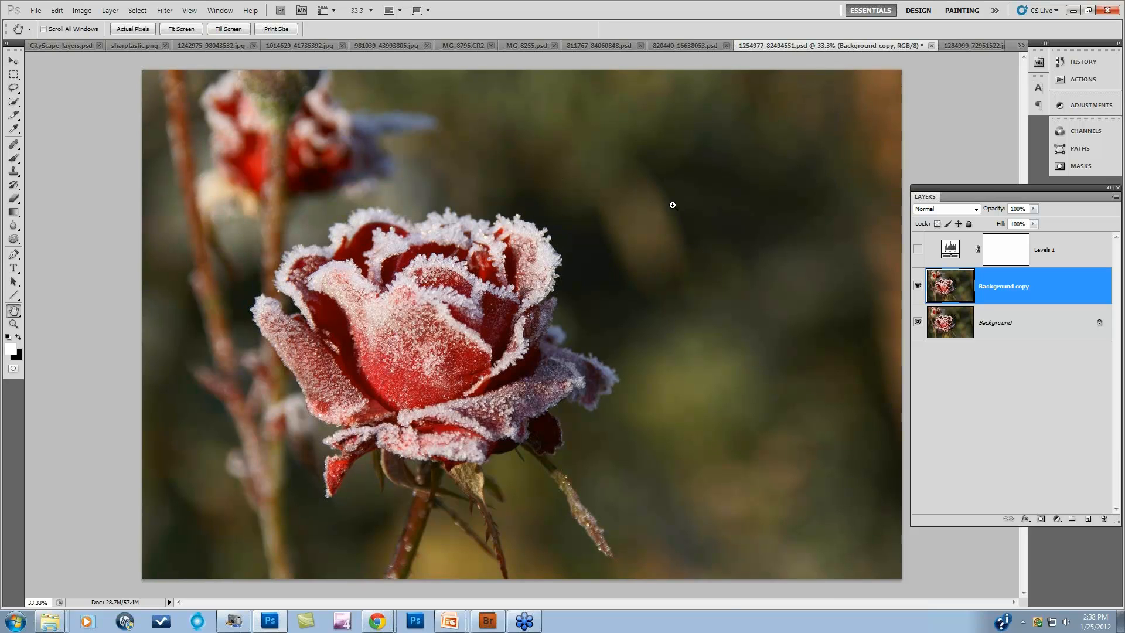
Step: Examine the frosted petal edges of the rose in 1254977_82494551.psd at magnifications up to 500%, looking for halos and noise
key(ctrl+plus)
key(ctrl+plus)
key(ctrl+plus)
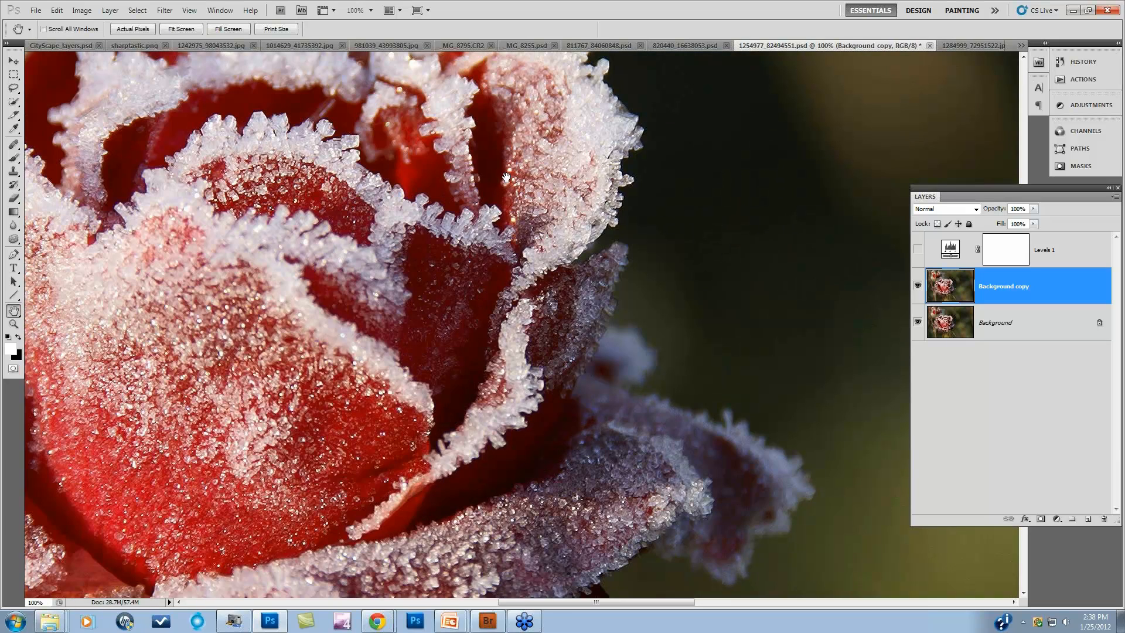
scroll(488, 125, up, 5)
scroll(489, 125, up, 2)
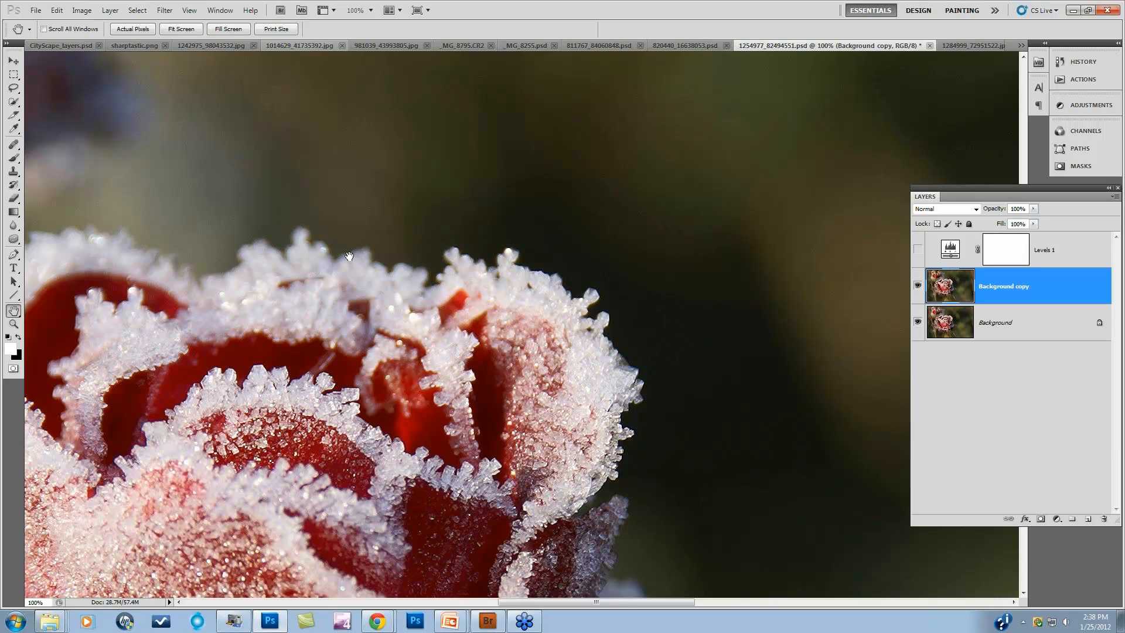
ctrl+click(371, 266)
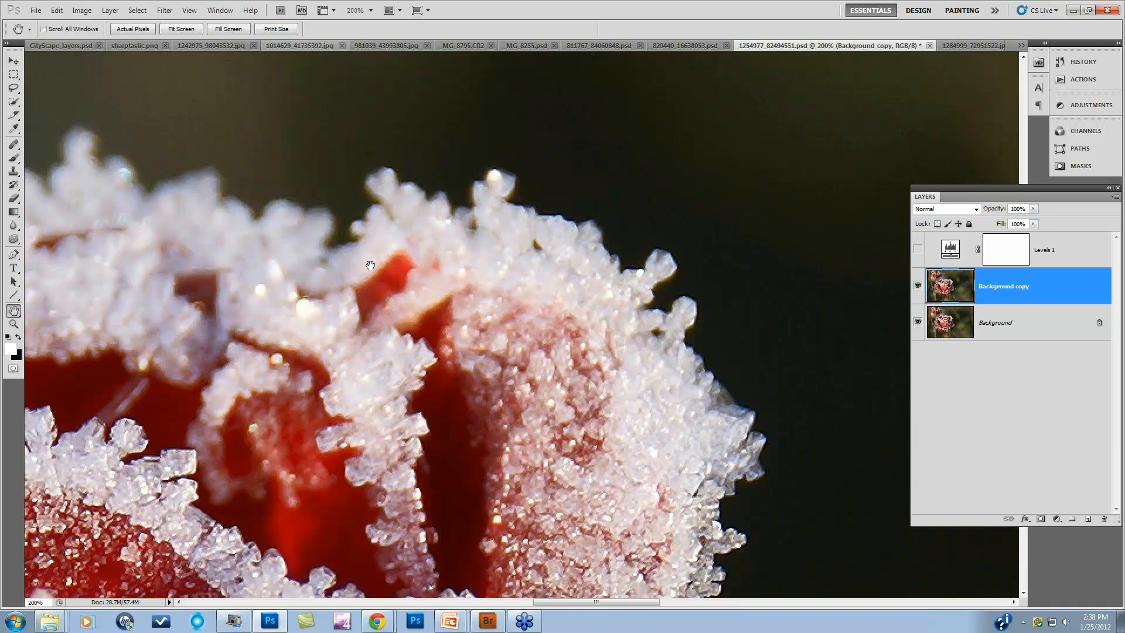
drag(246, 244, 368, 376)
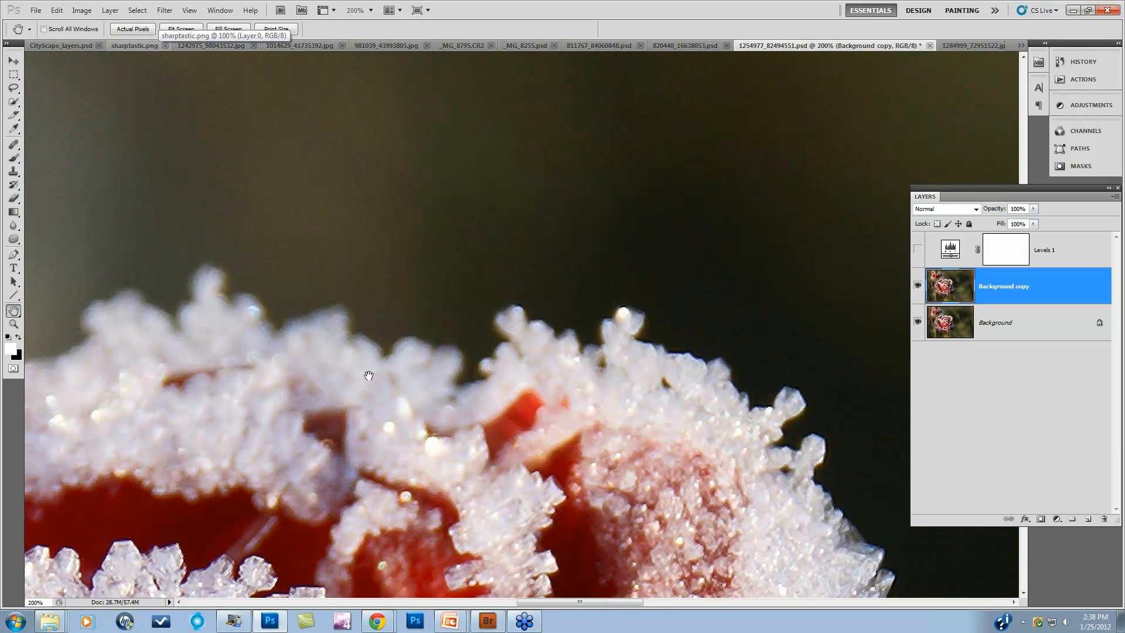
ctrl+click(369, 376)
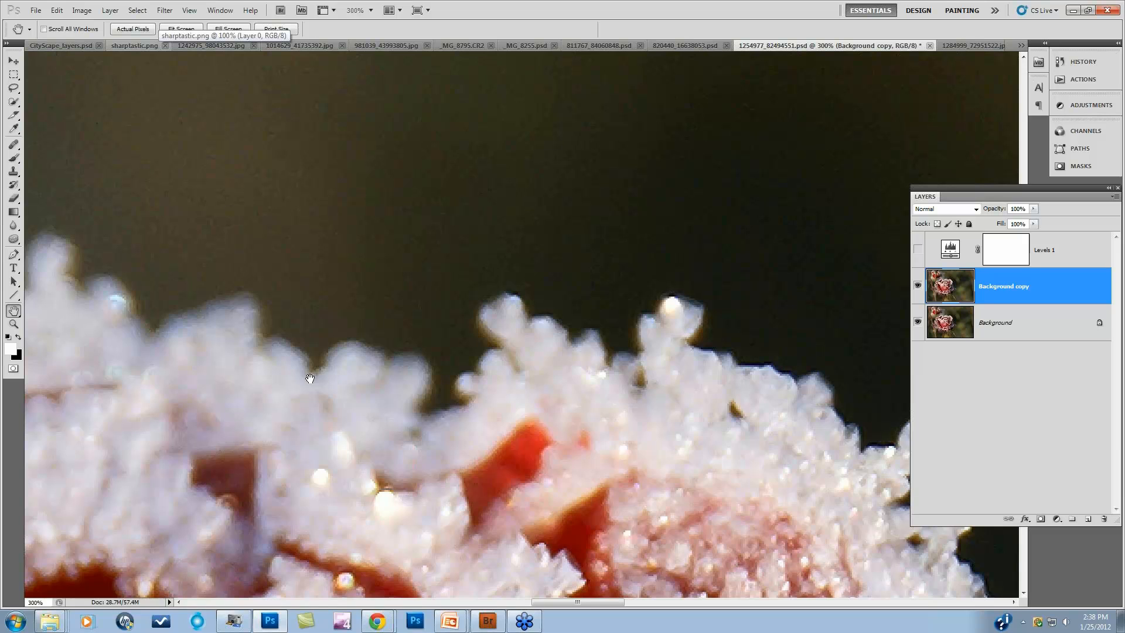
key(ctrl+plus)
key(ctrl+plus)
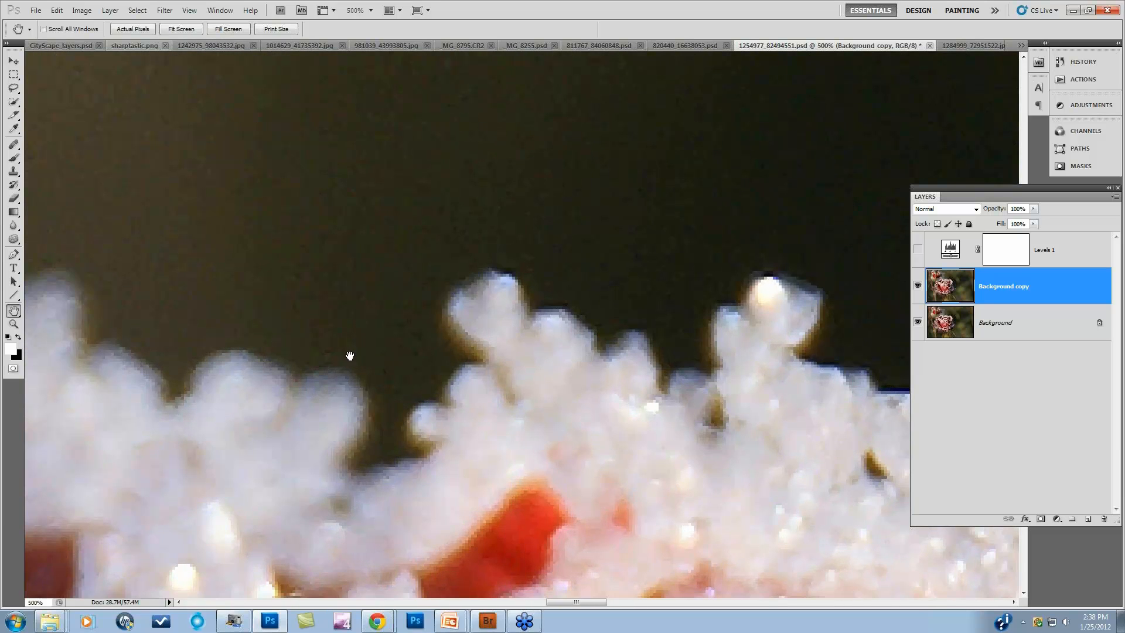
drag(392, 381, 400, 363)
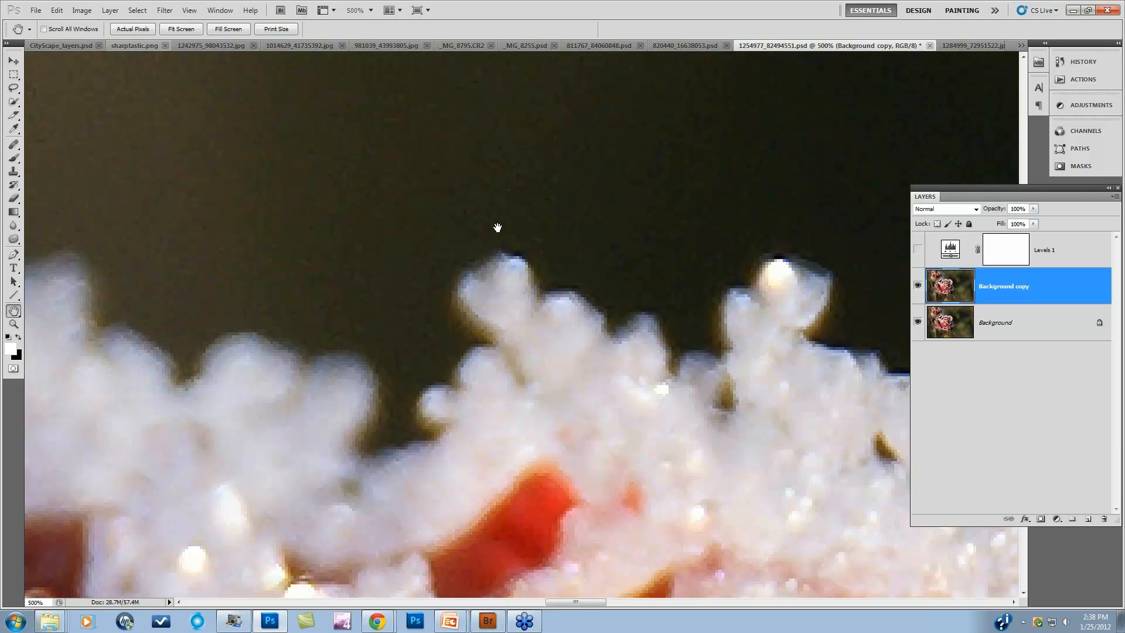
Step: Switch to the diploma photo IMG_8116.psd and delete the layers Layer 0 copy 2 and Layer 0 copy
click(691, 45)
click(592, 44)
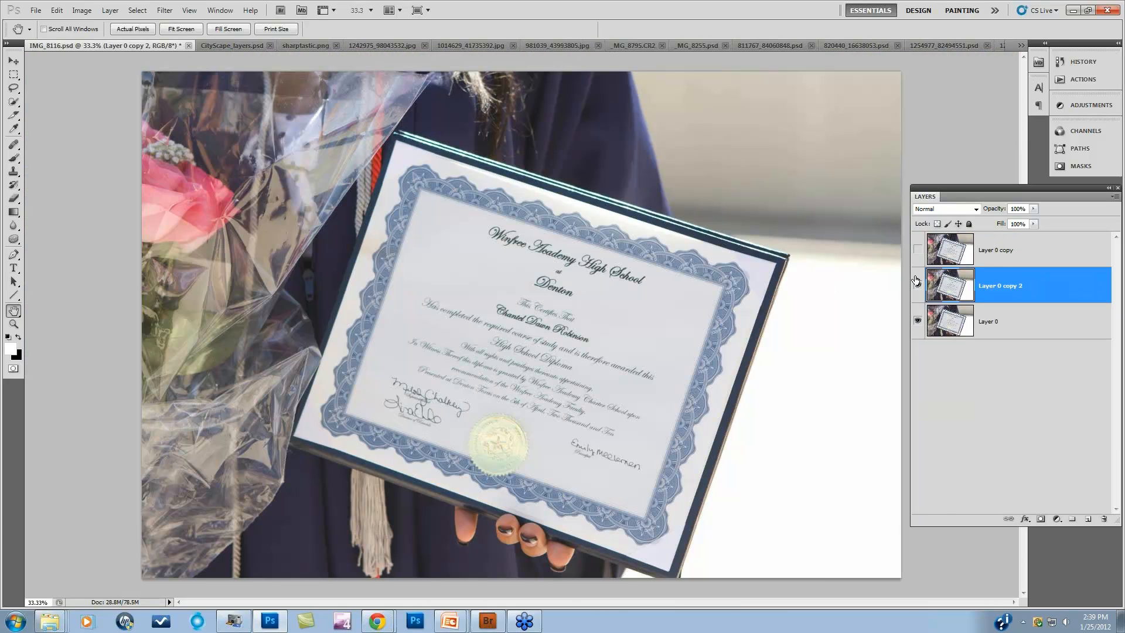
drag(962, 287, 1104, 519)
drag(1006, 253, 1104, 519)
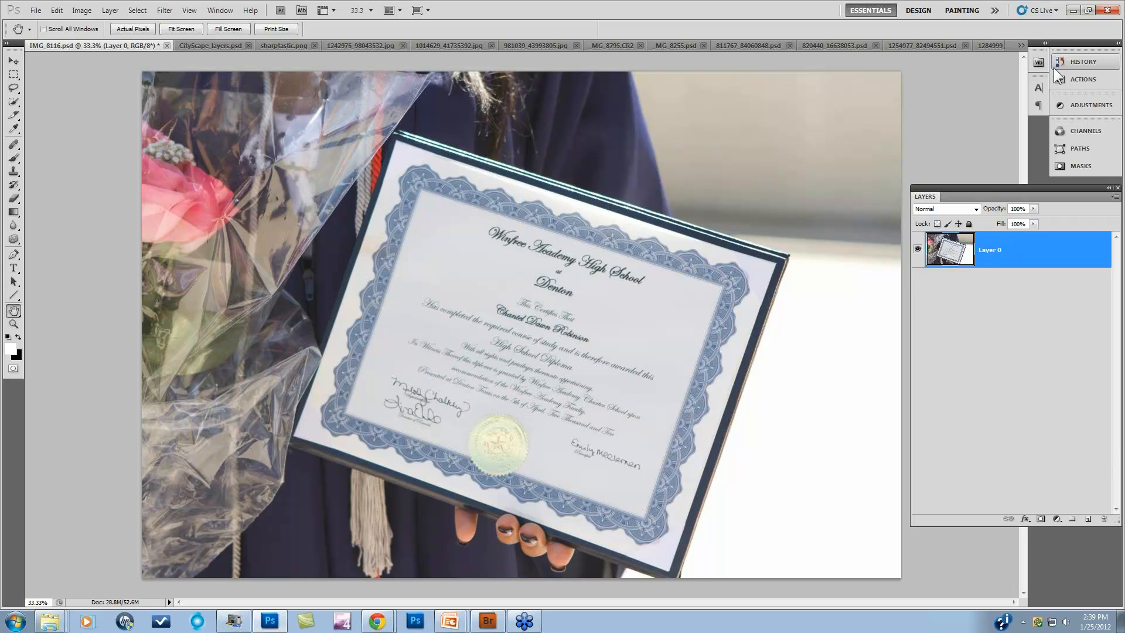
Step: Revert the diploma photo to its Open state in the document history
click(1074, 64)
click(1073, 65)
click(1080, 65)
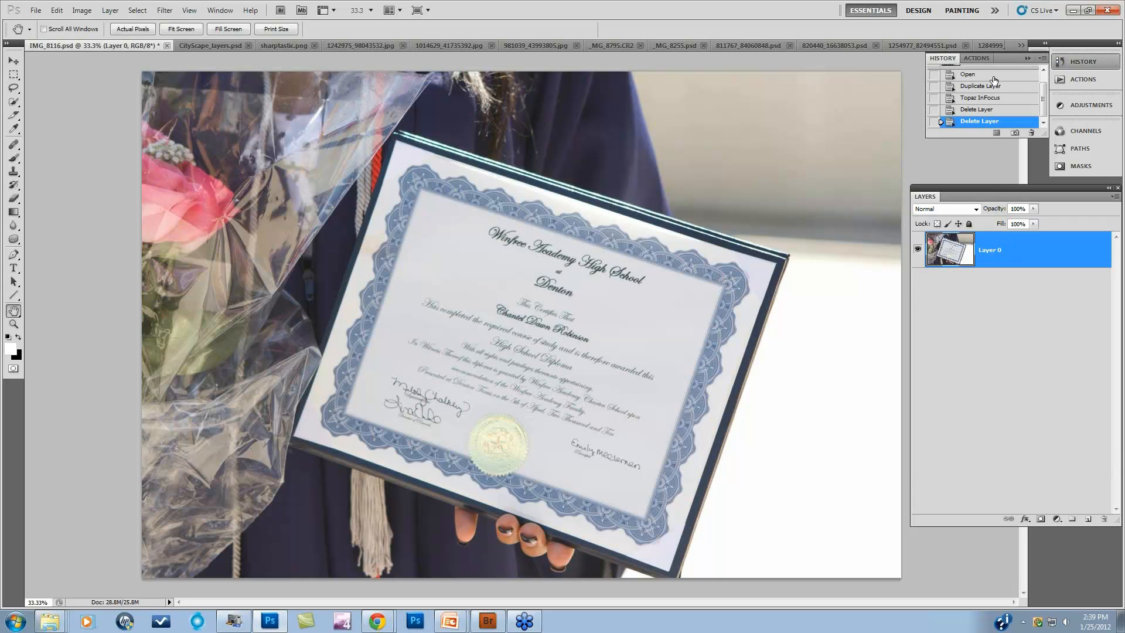
click(989, 77)
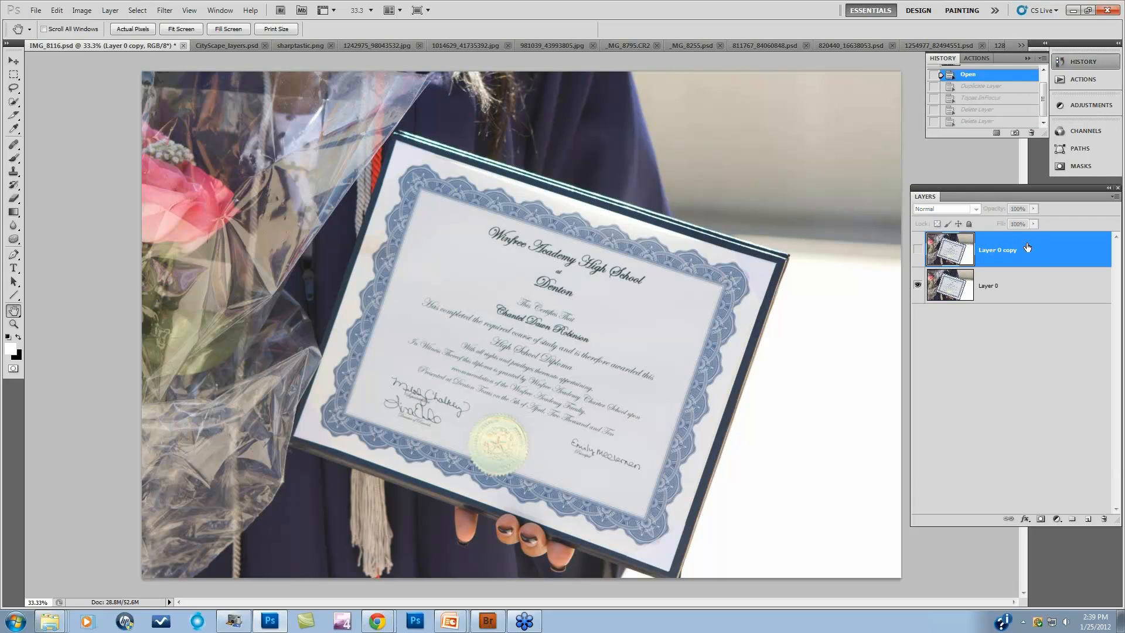
Step: Delete the Layer 0 copy layer of the diploma photo and examine the script lettering at magnifications up to 400%
drag(1039, 257, 1105, 519)
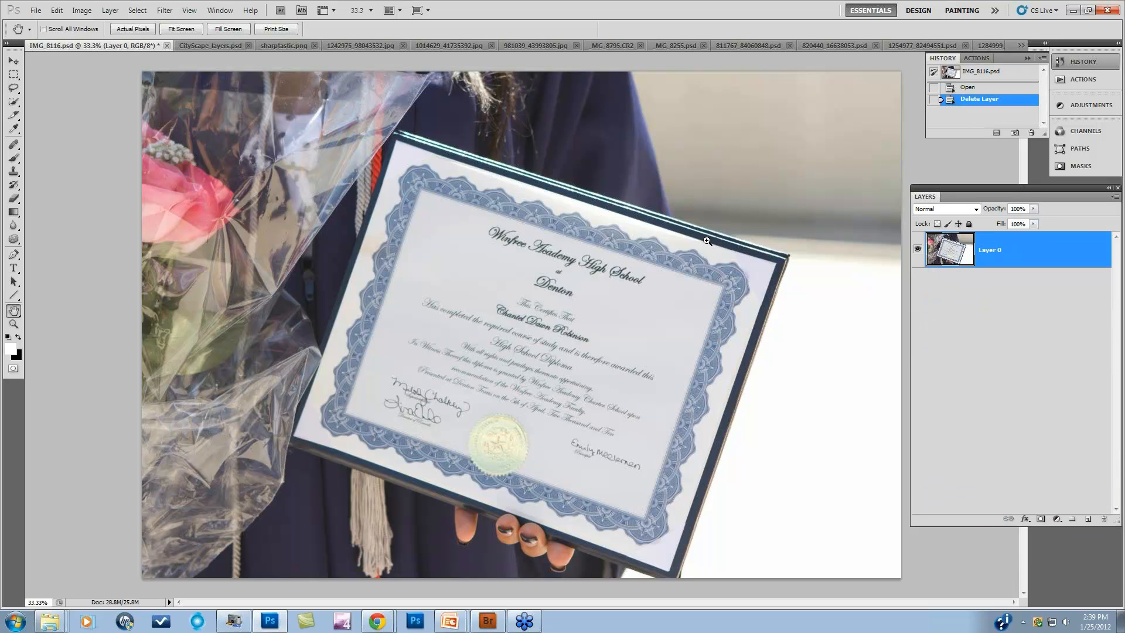
key(ctrl+plus)
key(ctrl+plus)
key(ctrl+plus)
key(ctrl+plus)
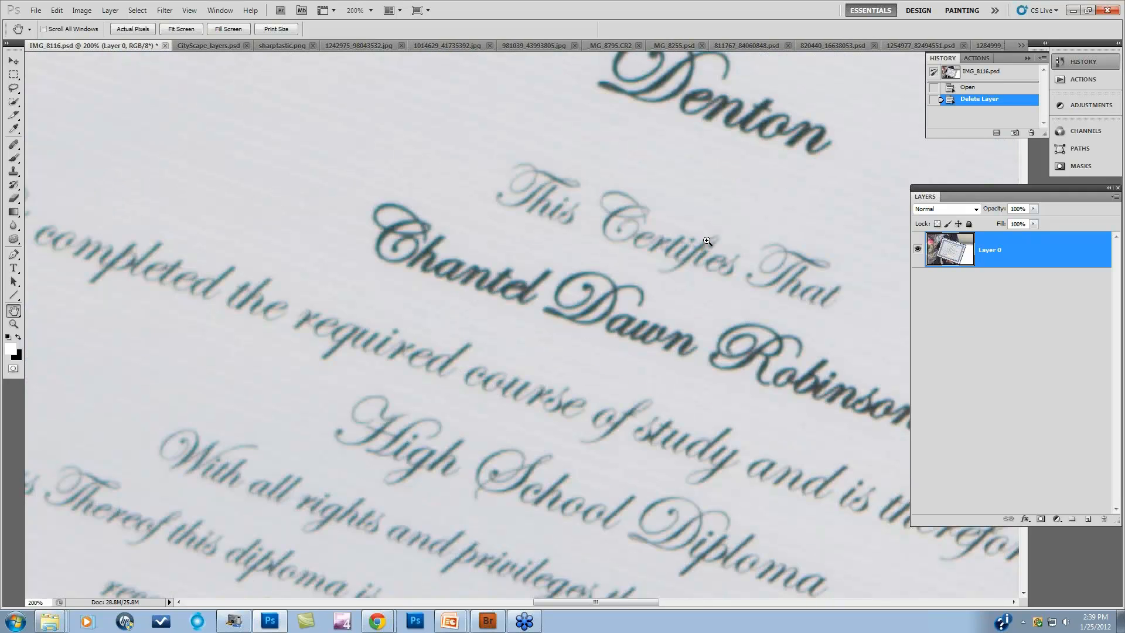
key(ctrl+plus)
key(ctrl+plus)
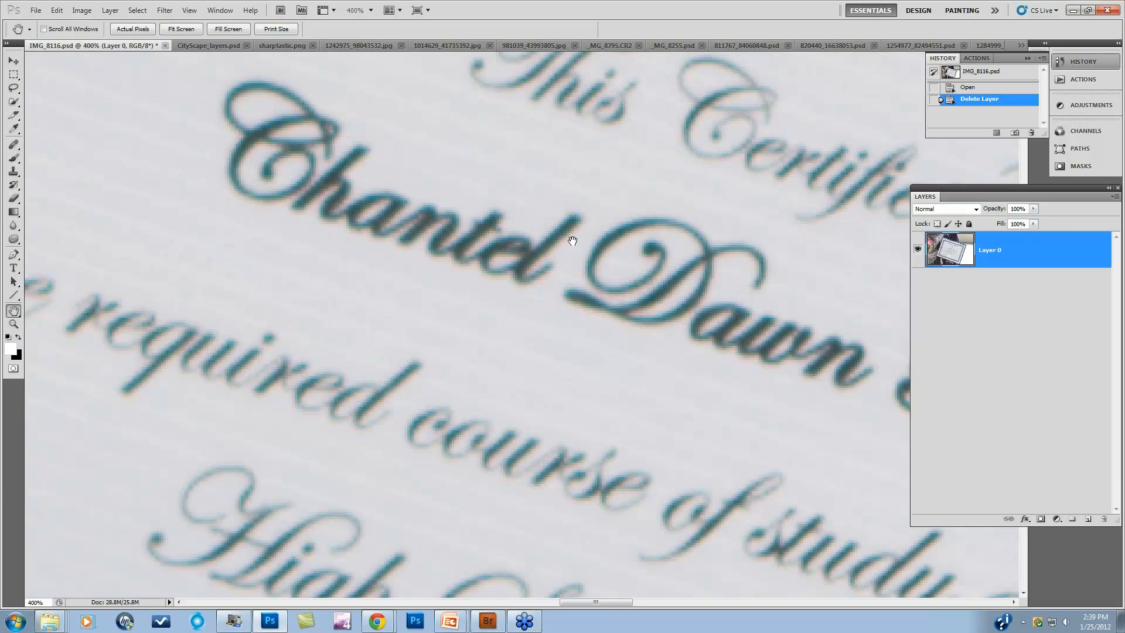
drag(596, 206, 539, 351)
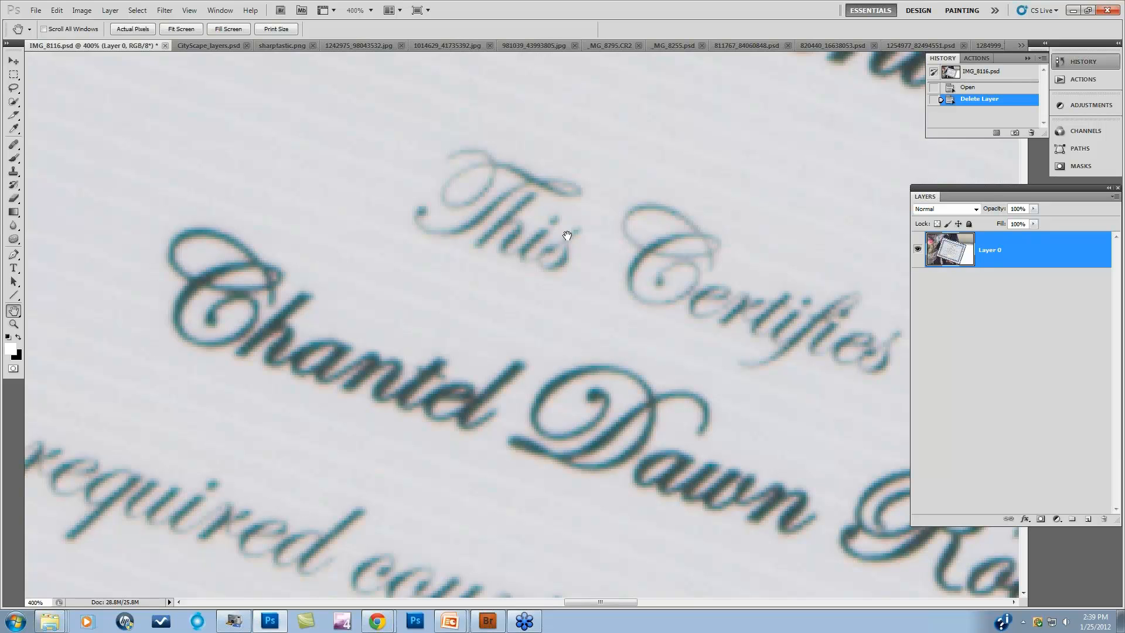
drag(567, 235, 504, 473)
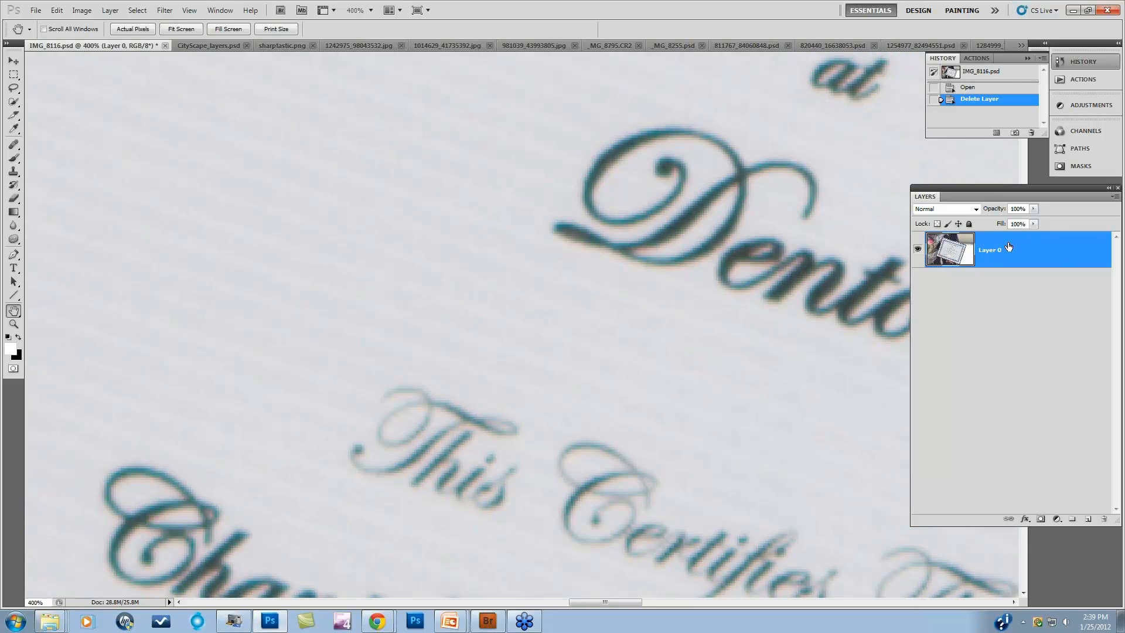
key(ctrl+1)
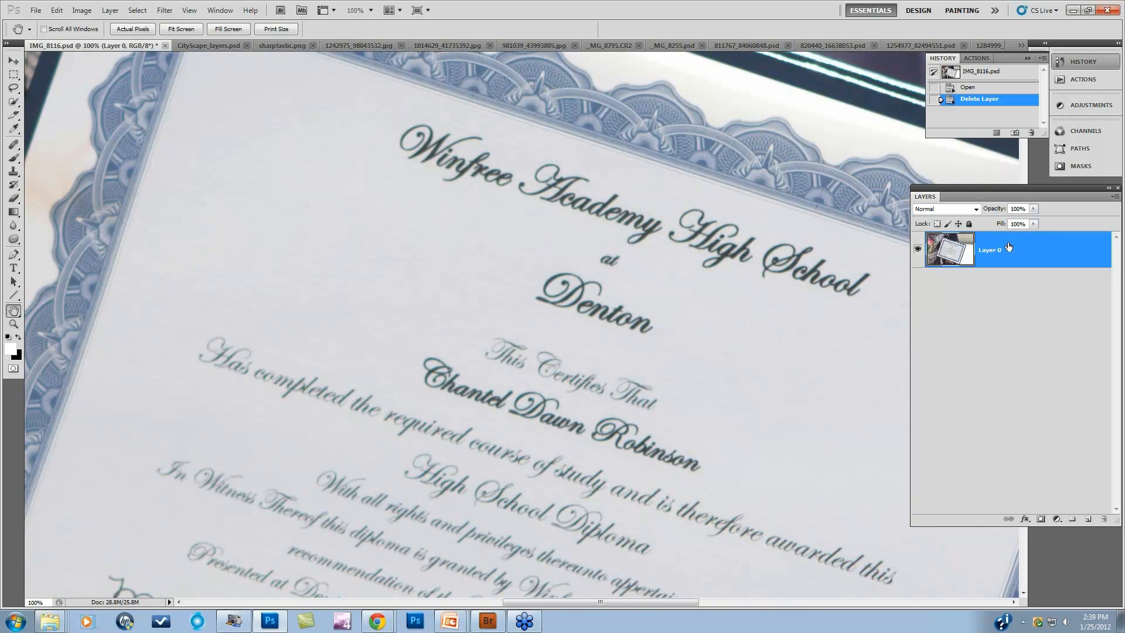
Step: Duplicate Layer 0 of the diploma photo and open the copy in Topaz InFocus
drag(1049, 262, 1088, 519)
click(165, 10)
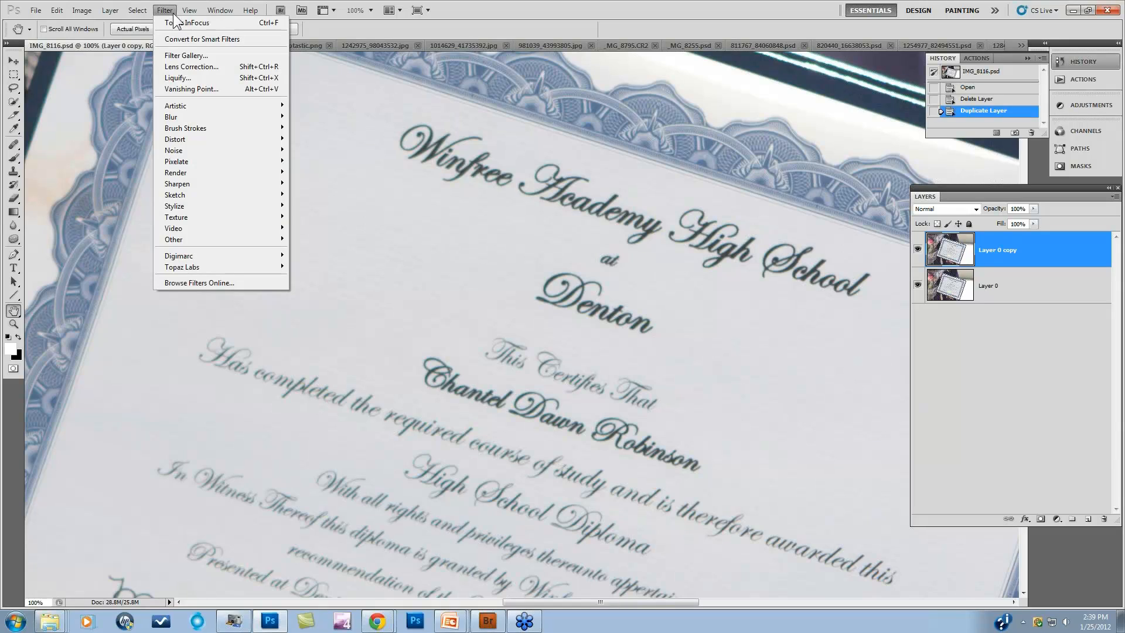
mouse_move(238, 267)
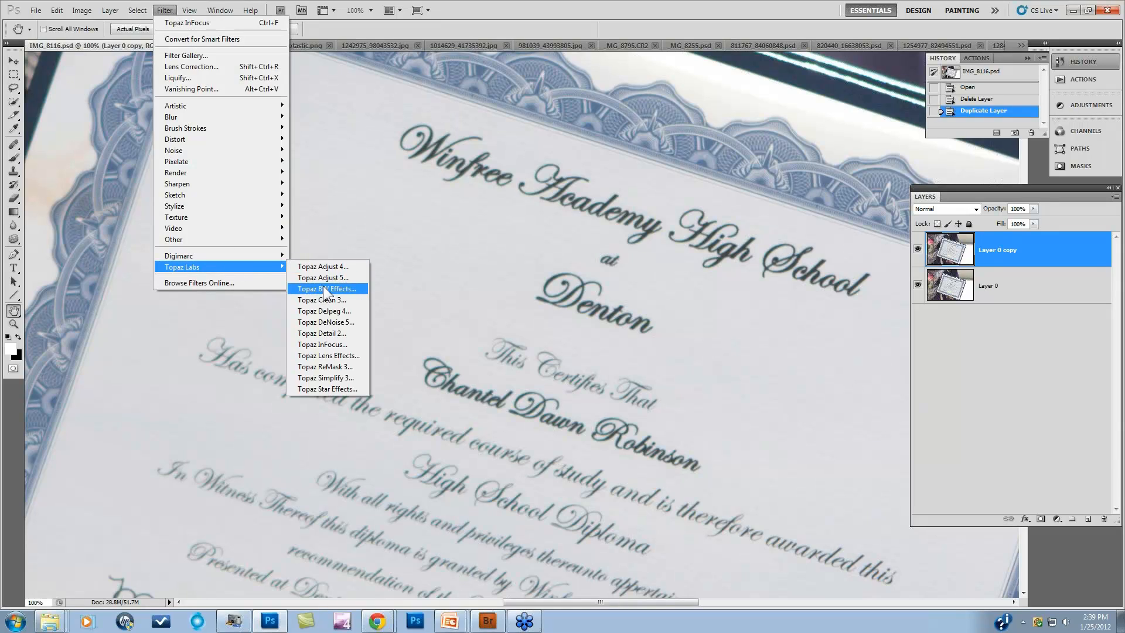
click(321, 344)
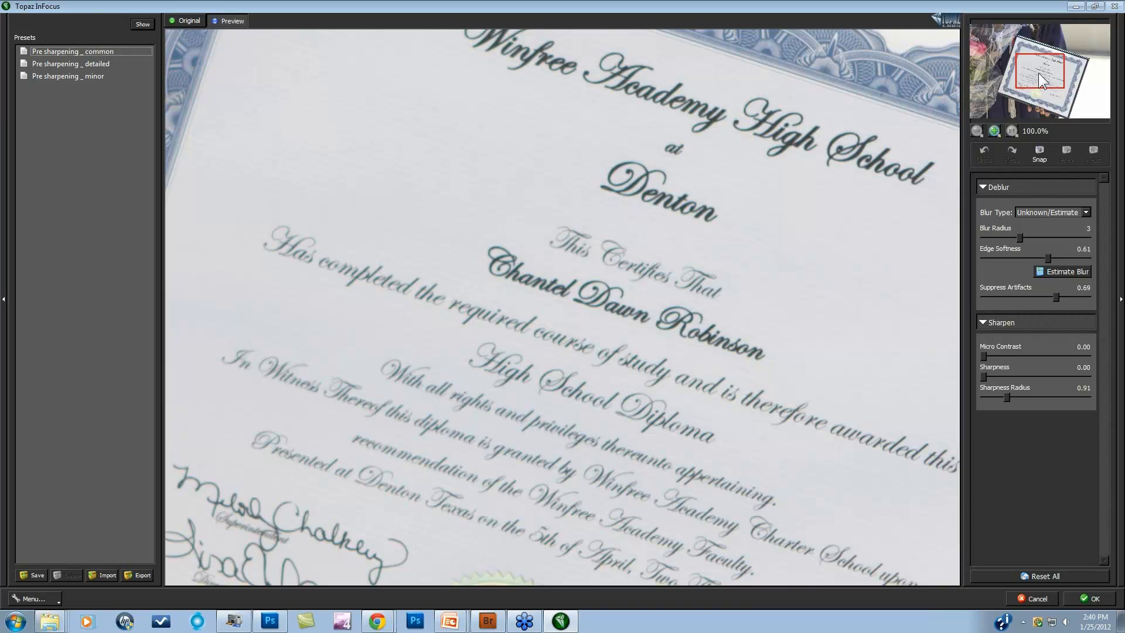
Step: Frame the diploma's heading and lettering in the InFocus preview and reset all deblur and sharpen settings
drag(1038, 72, 1046, 69)
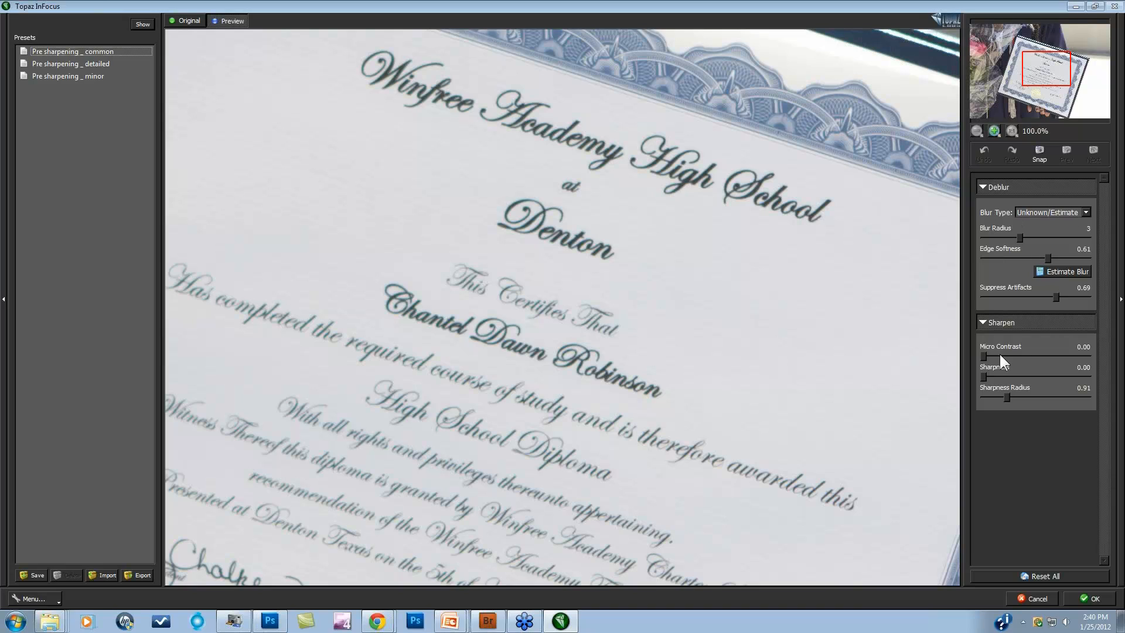
click(1003, 575)
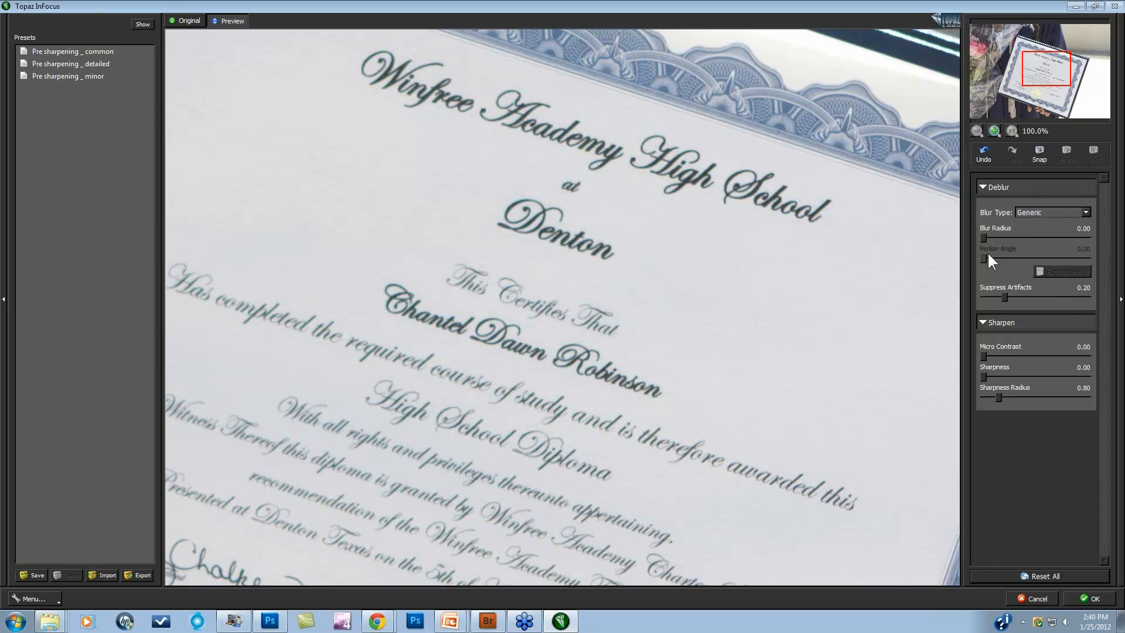
drag(984, 238, 1016, 237)
click(1045, 577)
Step: Estimate the blur with blur type Unknown/Estimate, a Blur Radius of 3 and an Edge Softness of 0.20
click(1086, 213)
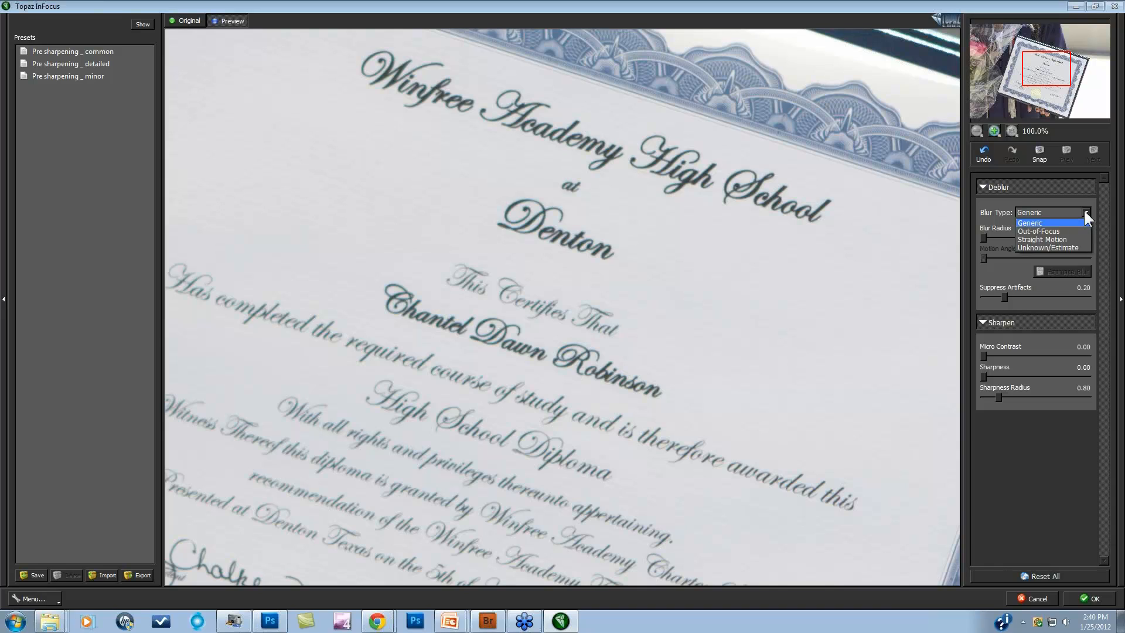
click(1060, 246)
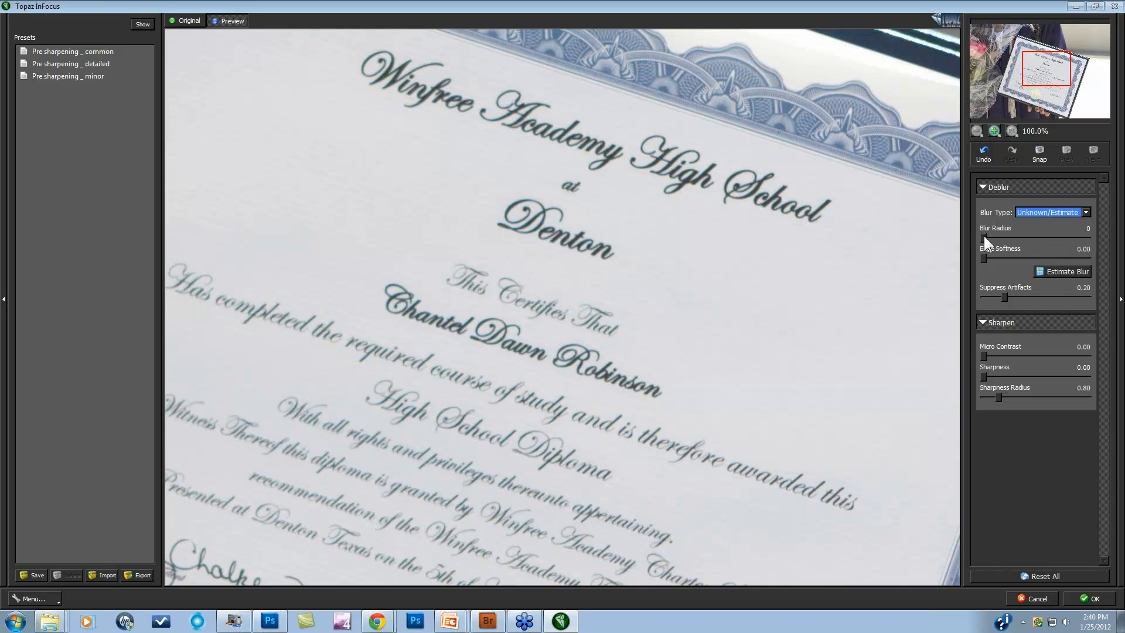
drag(984, 237, 1008, 238)
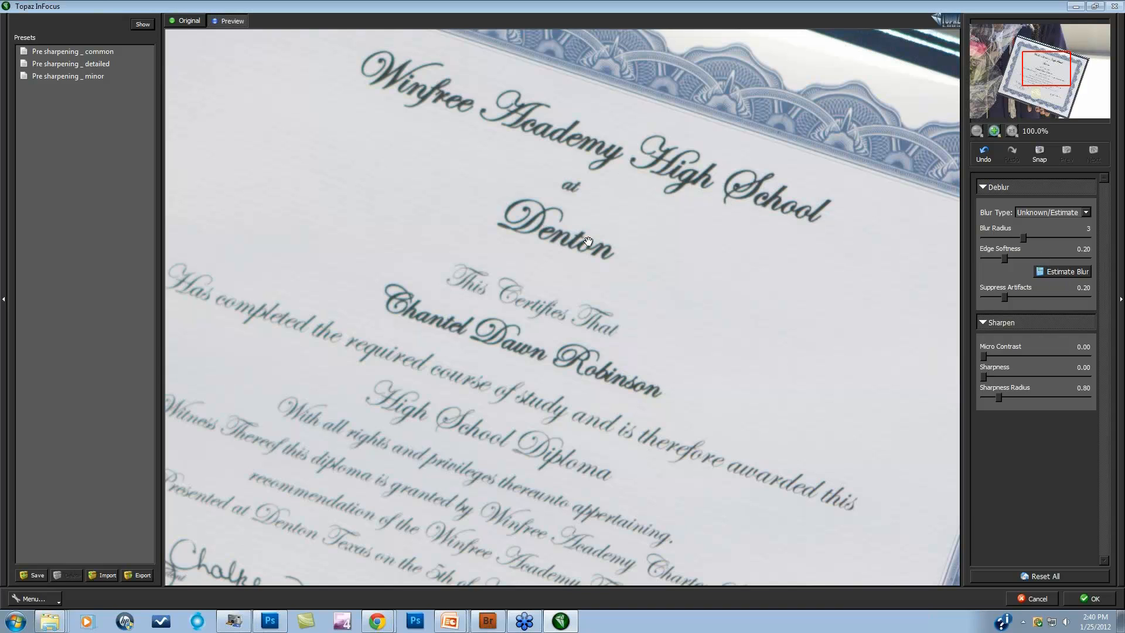
click(1068, 272)
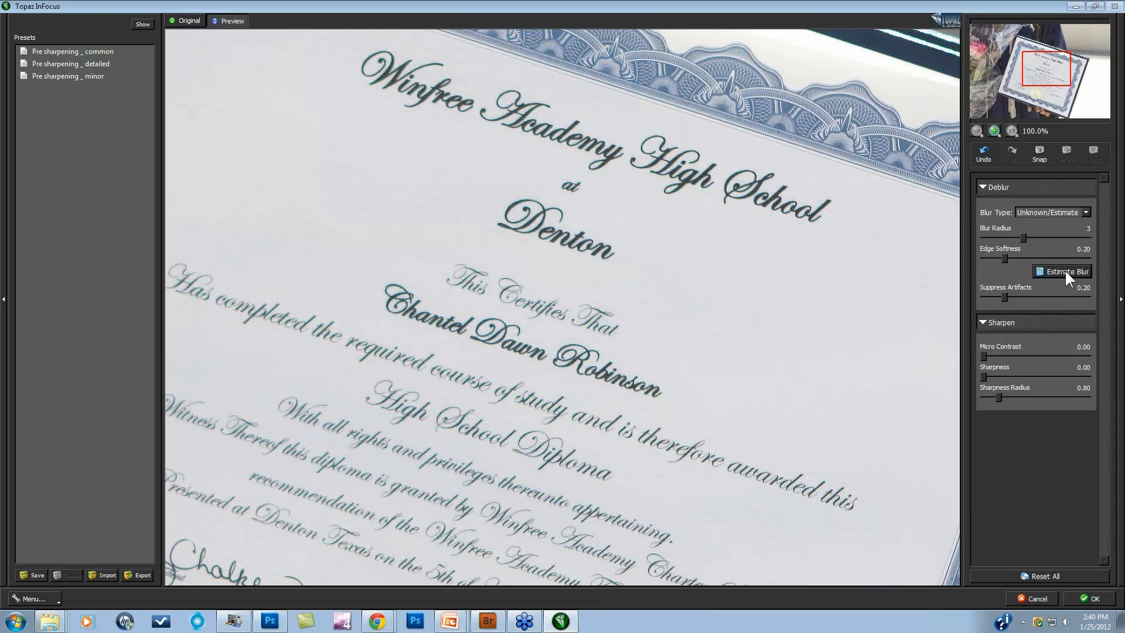
Step: Lower the Blur Radius to 2, raise Suppress Artifacts to 0.40, and re-estimate the blur
click(658, 276)
drag(1007, 298, 1021, 297)
click(1064, 271)
click(685, 287)
Step: Compare the deblurred ornamental border with the original and inspect the diploma's lower text and gold seal
drag(844, 189, 673, 269)
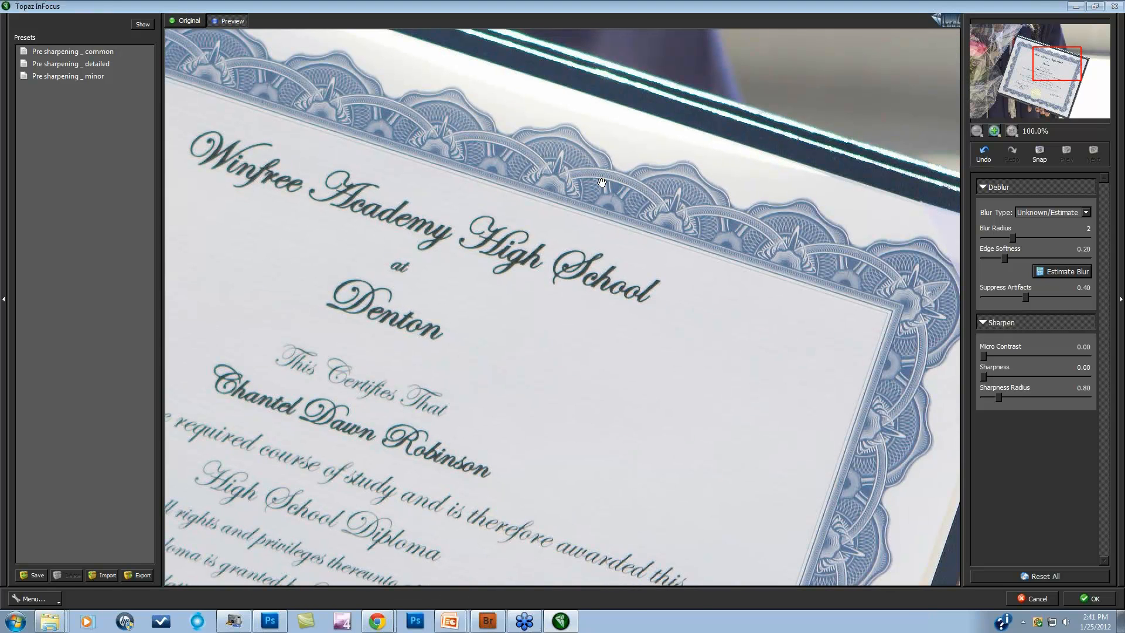
click(696, 241)
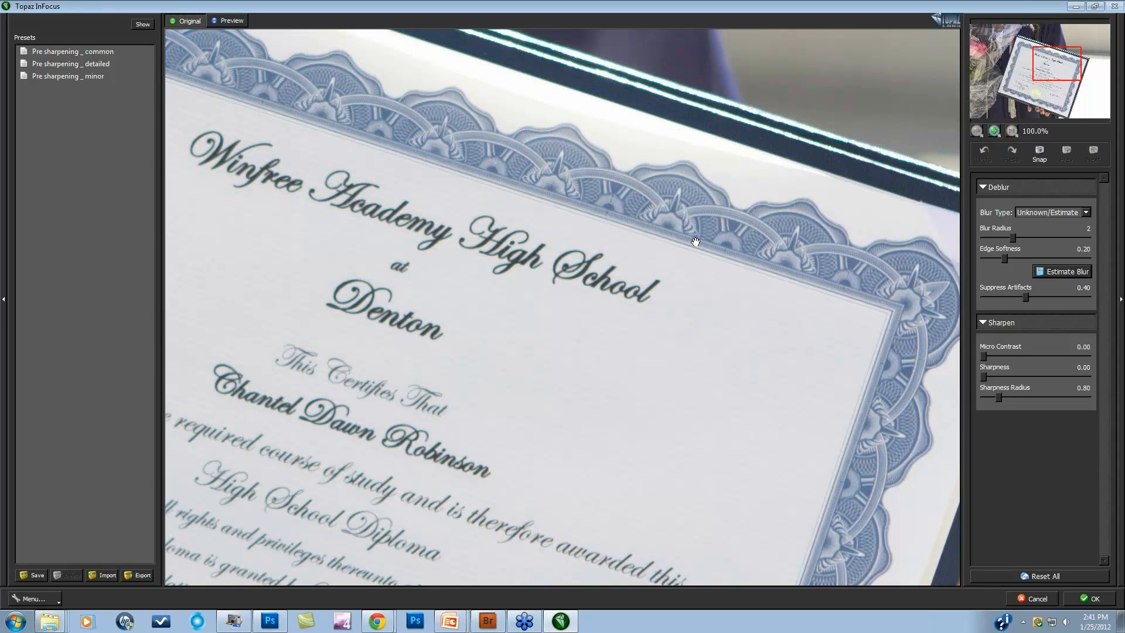
click(695, 242)
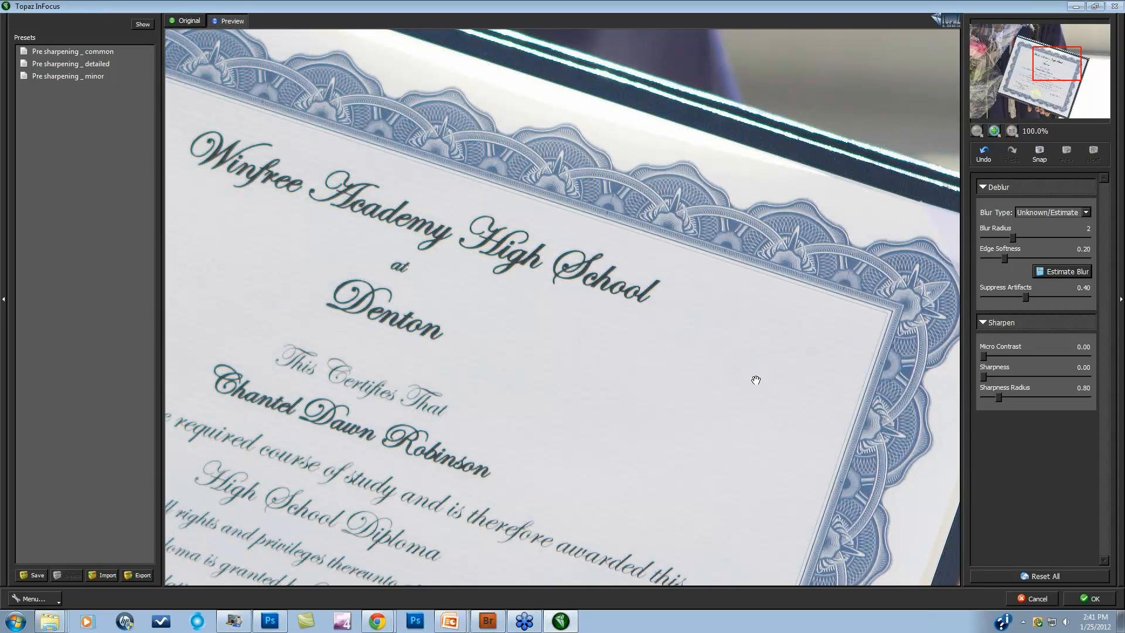
drag(772, 447, 785, 217)
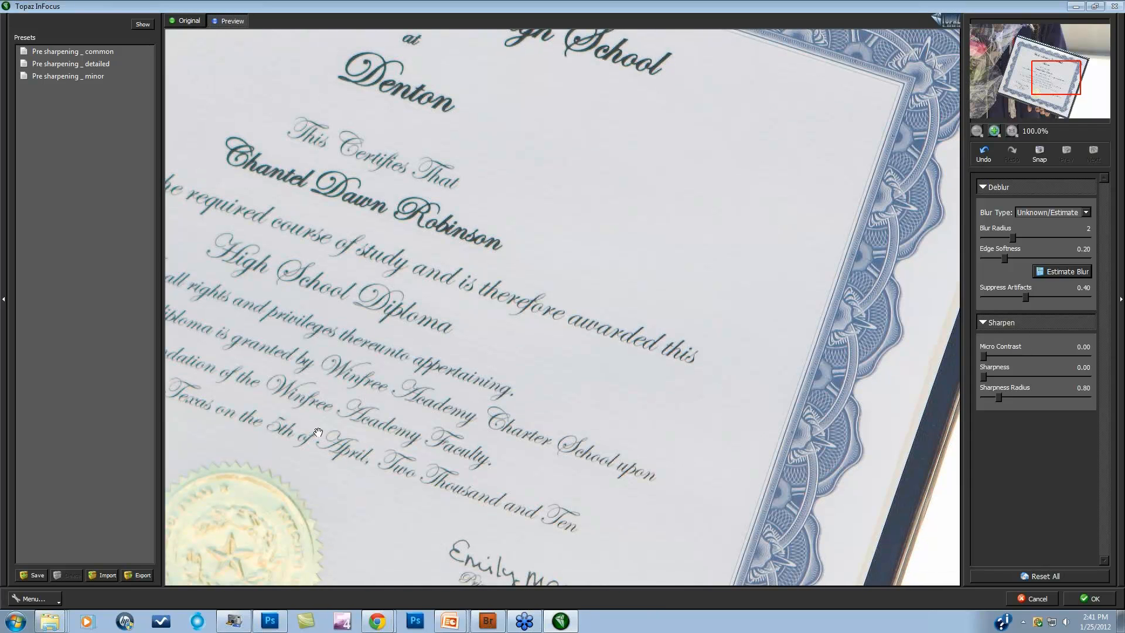
drag(343, 429, 385, 414)
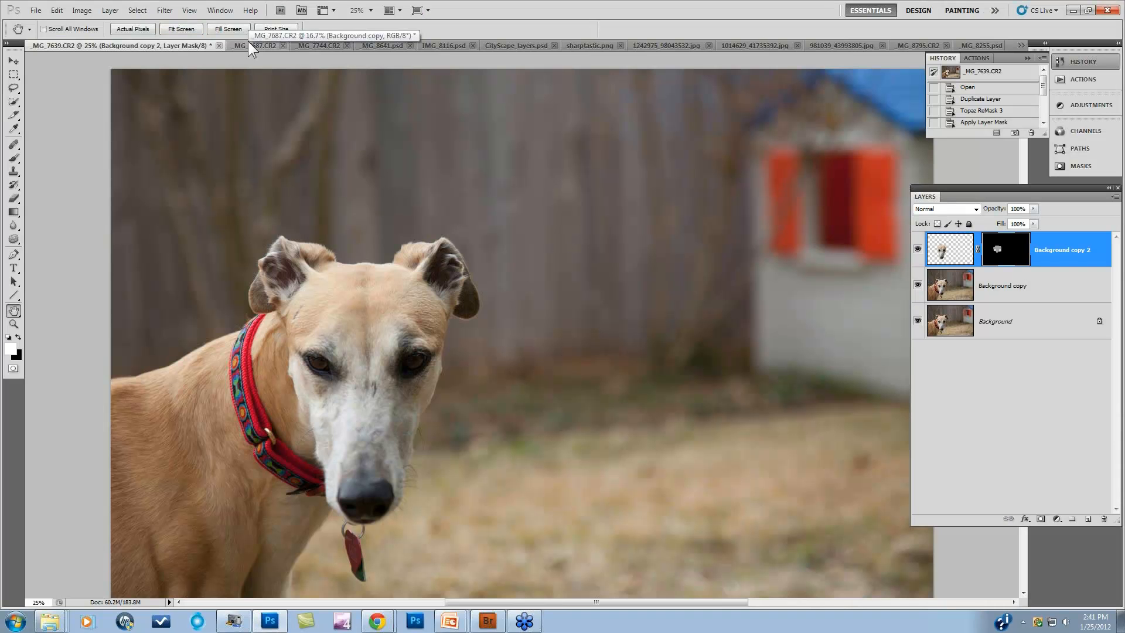
Step: In _MG_7639.CR2, check the dog photo with its upper layers hidden and delete Background copy 2 and Background copy
click(917, 250)
click(919, 287)
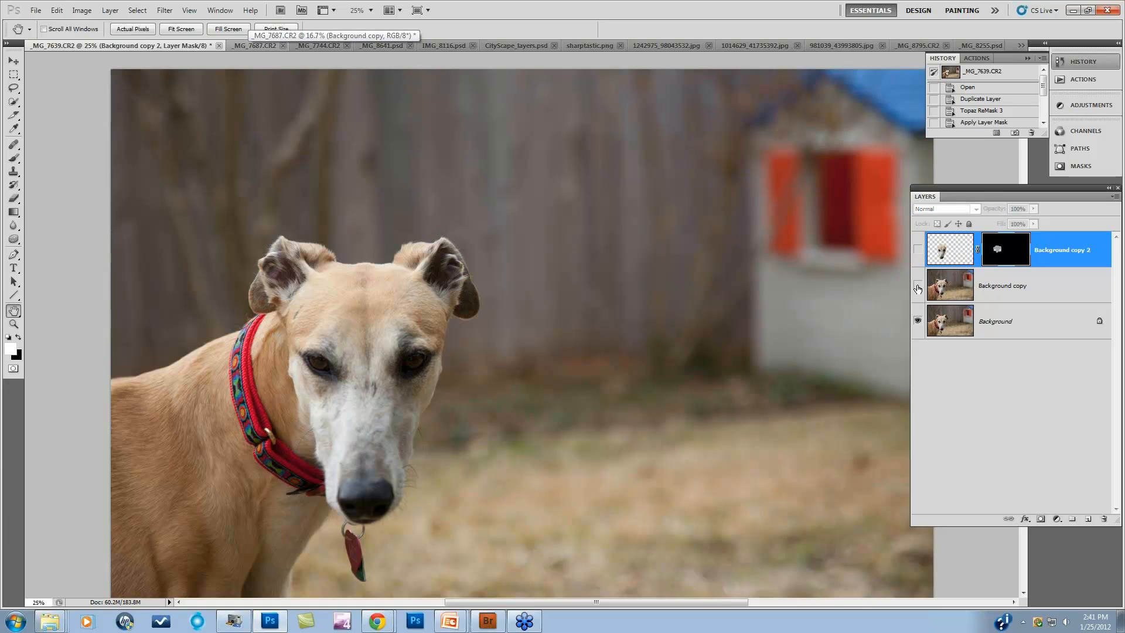
click(918, 286)
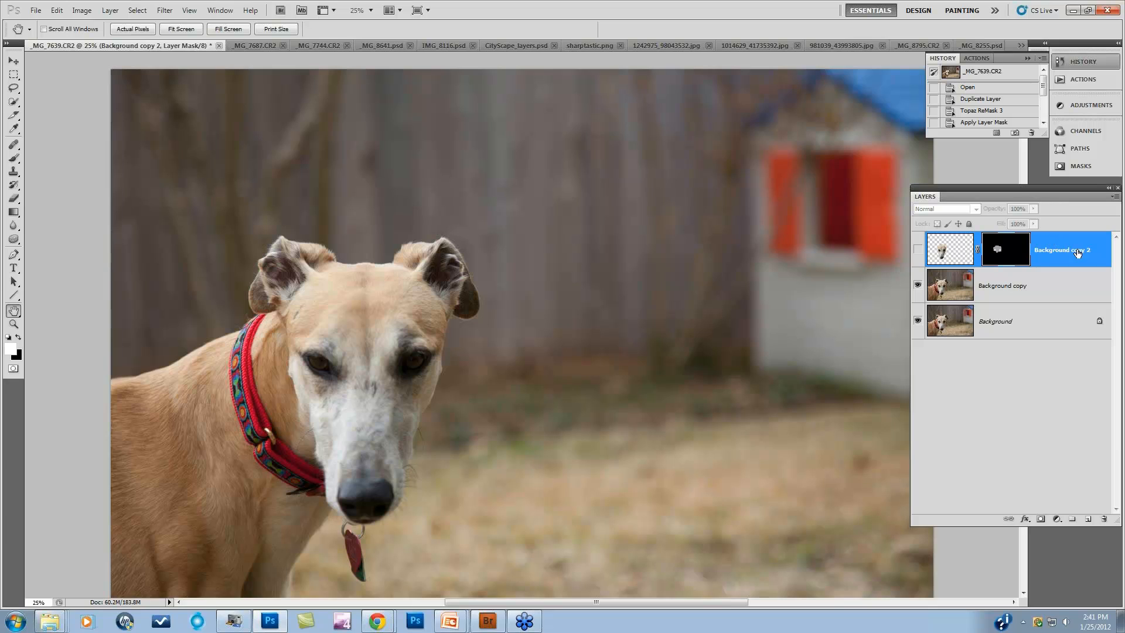
ctrl+click(1078, 253)
click(1052, 265)
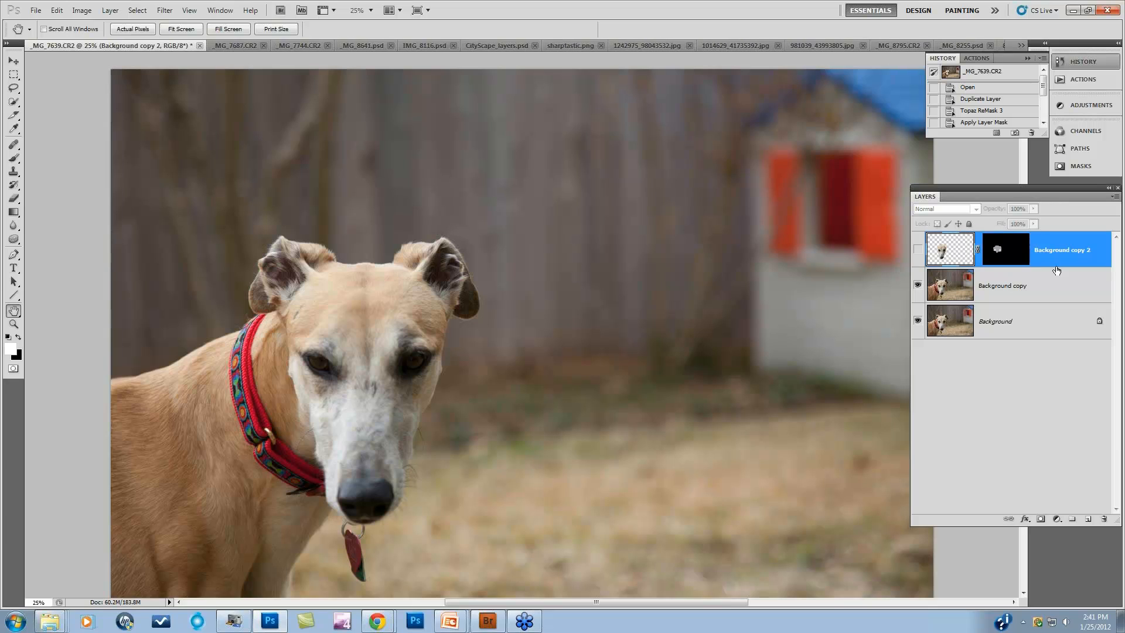
shift+click(1006, 286)
drag(1006, 286, 1104, 519)
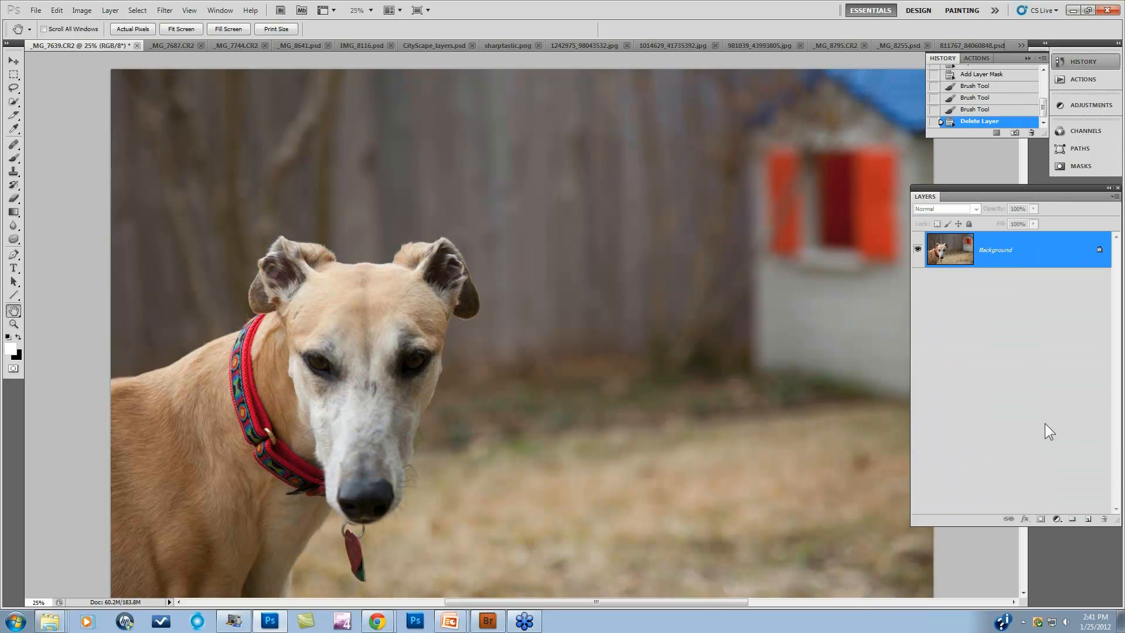
Step: Examine the sharpness of the dog's ears, fur, eyes and collar at magnifications up to 66.7%
alt+click(824, 384)
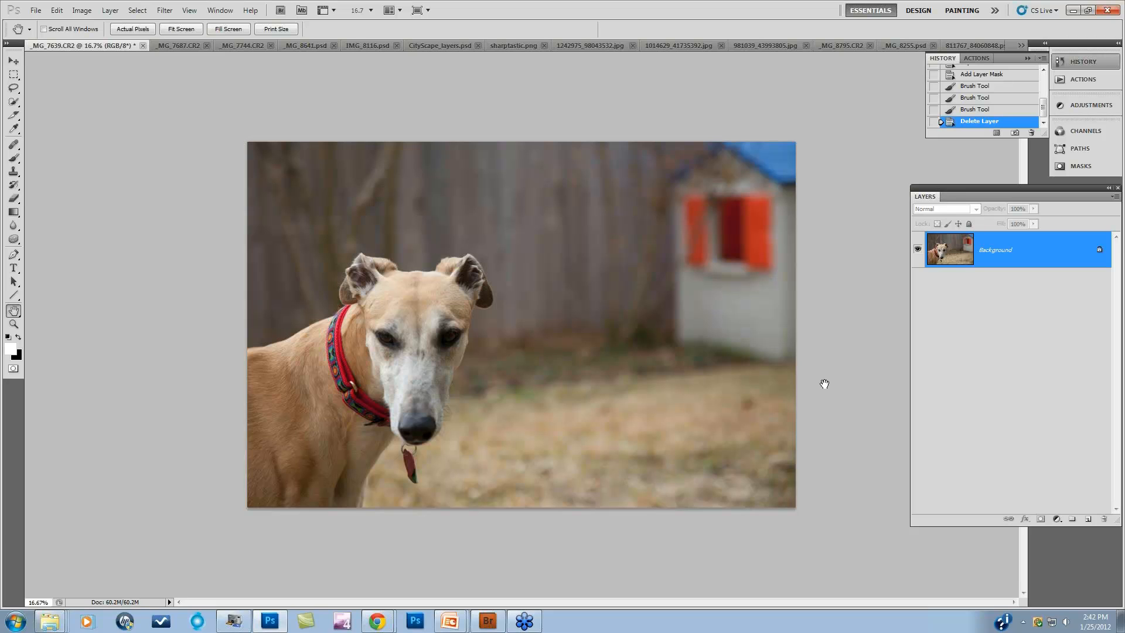
key(ctrl+plus)
key(ctrl+plus)
key(ctrl+plus)
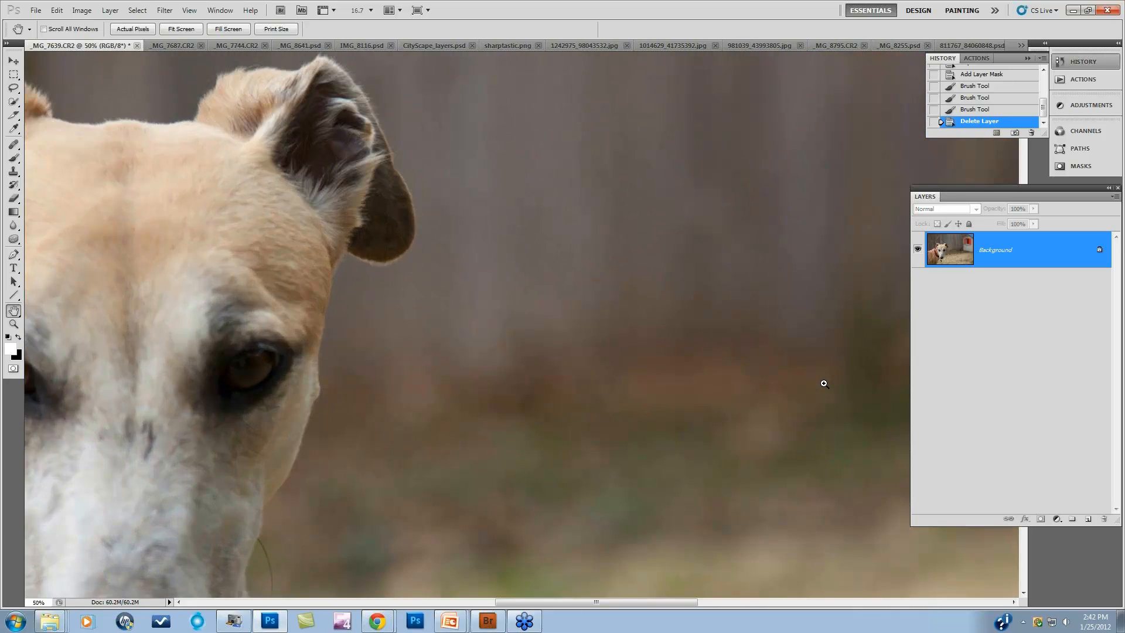
key(ctrl+plus)
drag(143, 313, 448, 363)
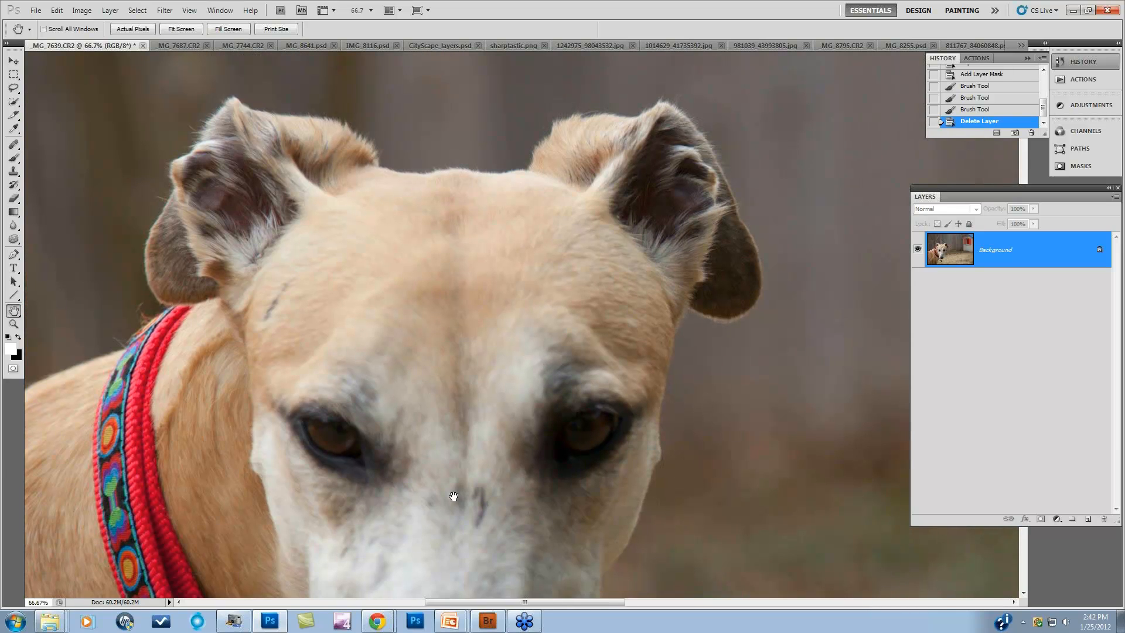
drag(477, 420, 475, 342)
drag(512, 266, 502, 311)
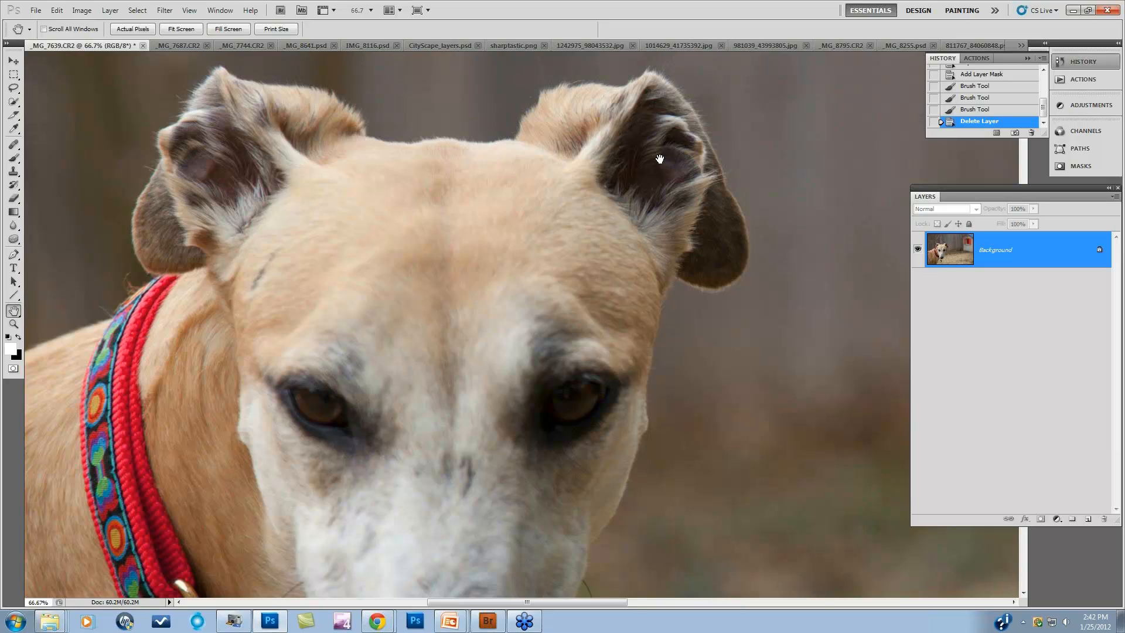
drag(466, 476, 439, 414)
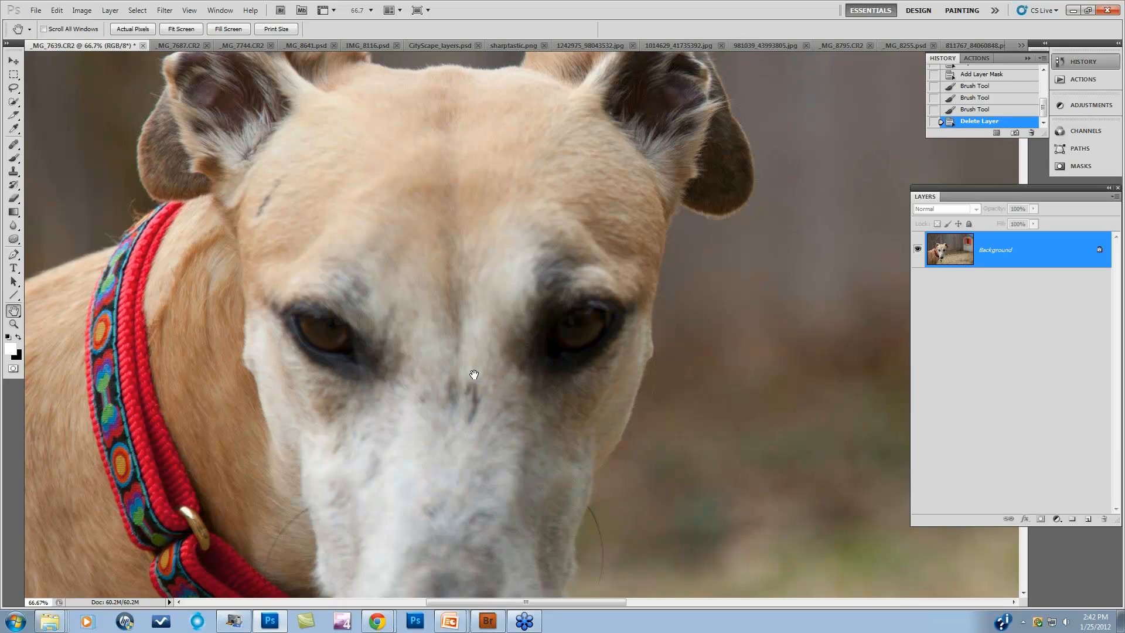
Step: Inspect both of the dog's eyes and the surrounding fur at magnifications up to 500%, checking focus and noise
click(475, 375)
click(474, 375)
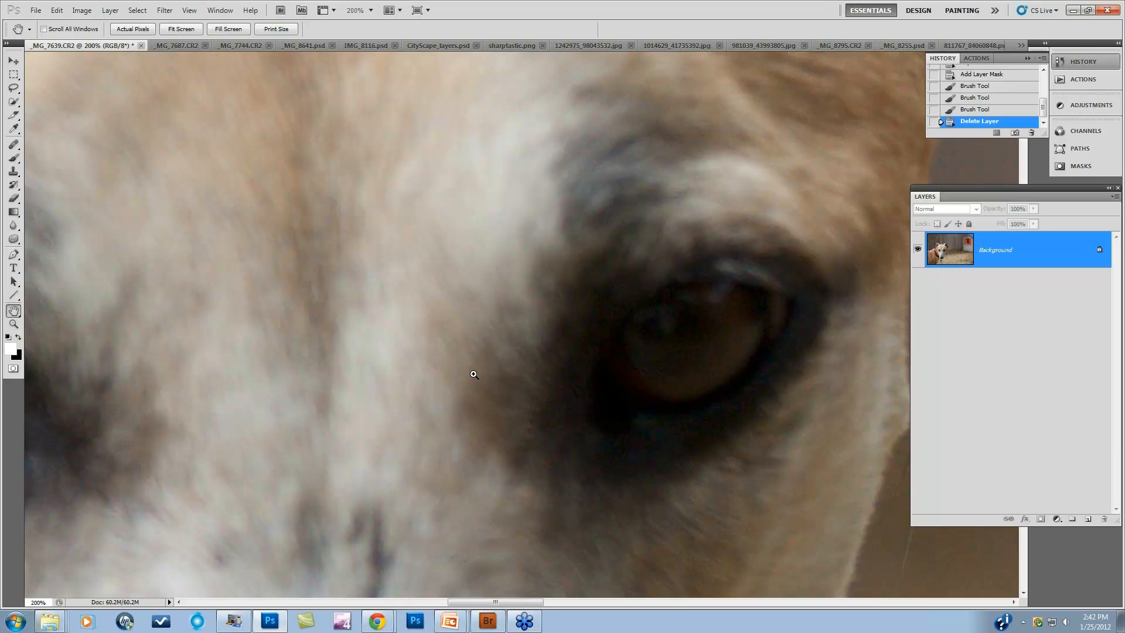
drag(474, 374, 473, 374)
drag(110, 372, 481, 252)
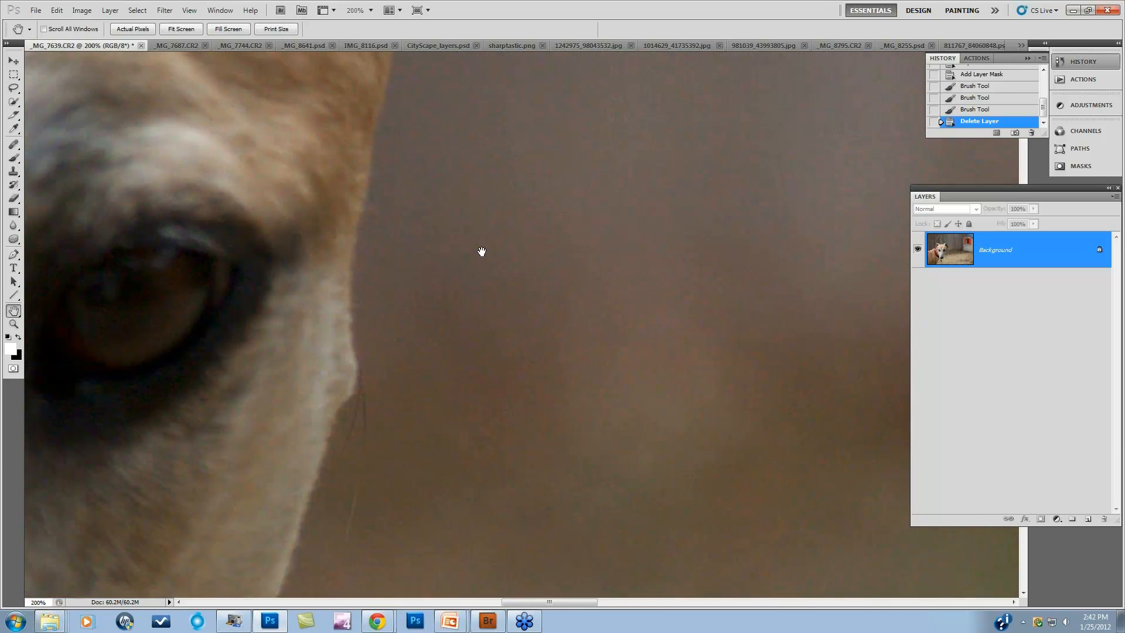
drag(203, 336, 585, 409)
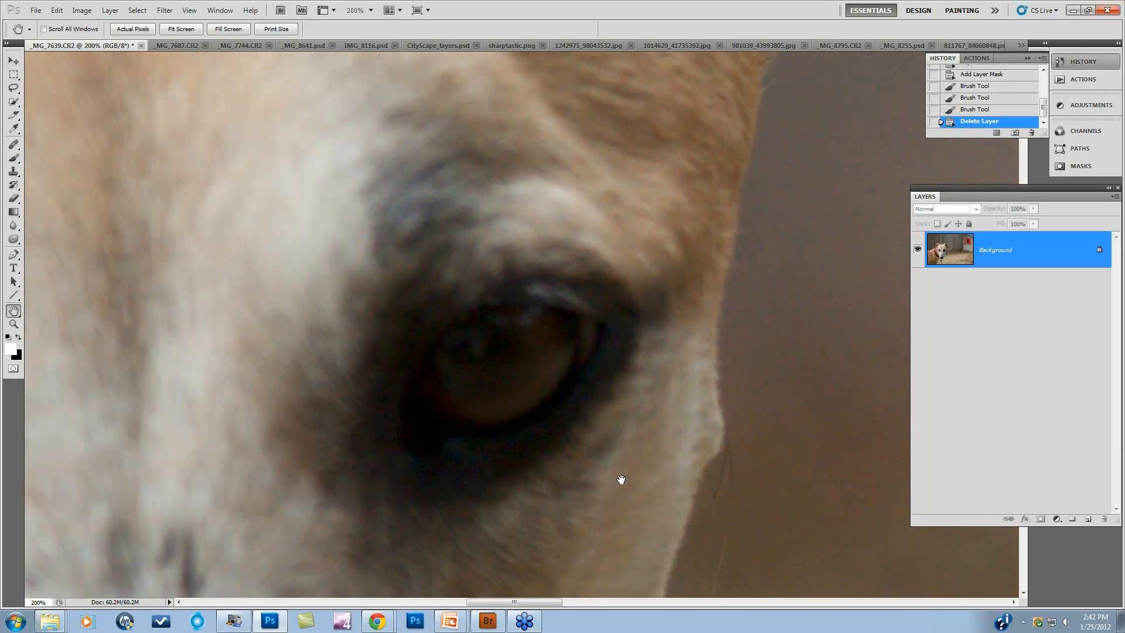
key(ctrl+plus)
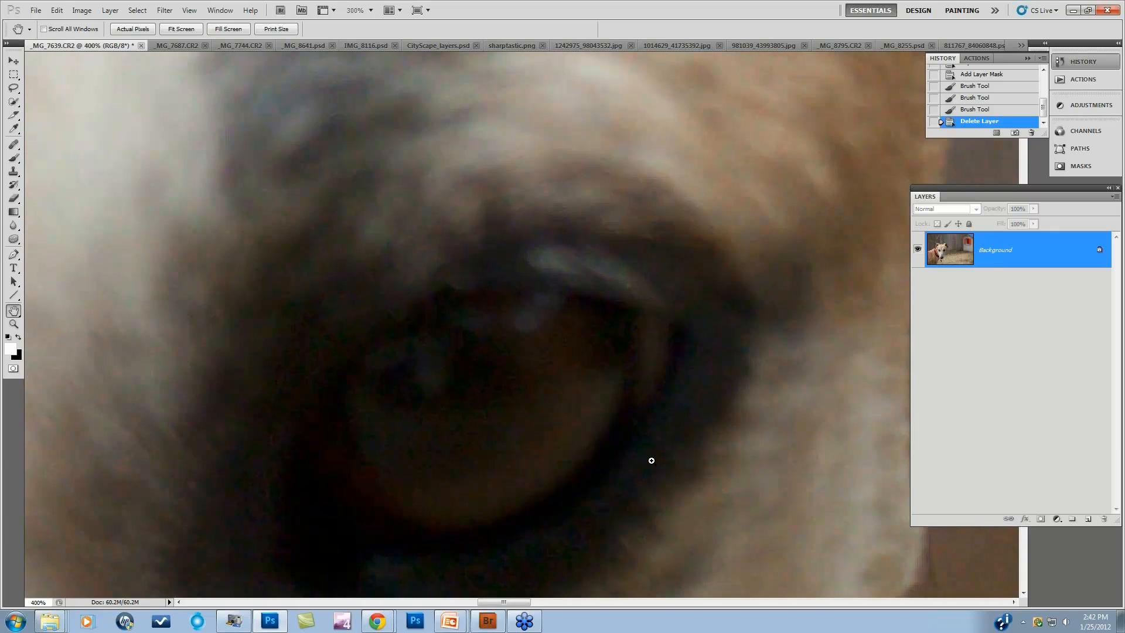
ctrl+click(652, 461)
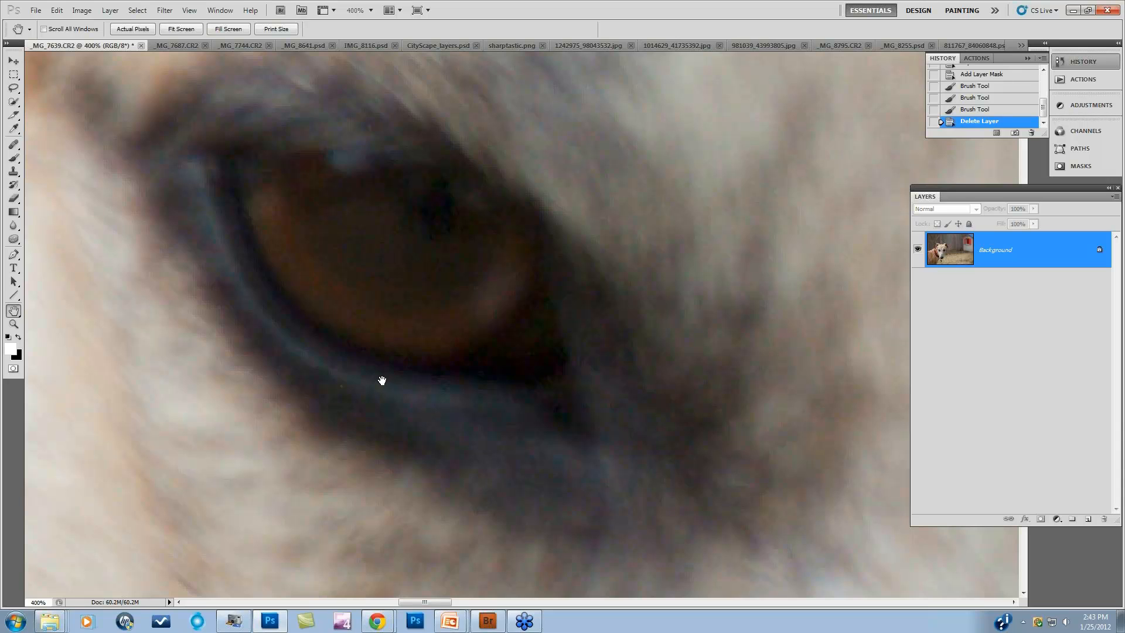
ctrl+click(434, 372)
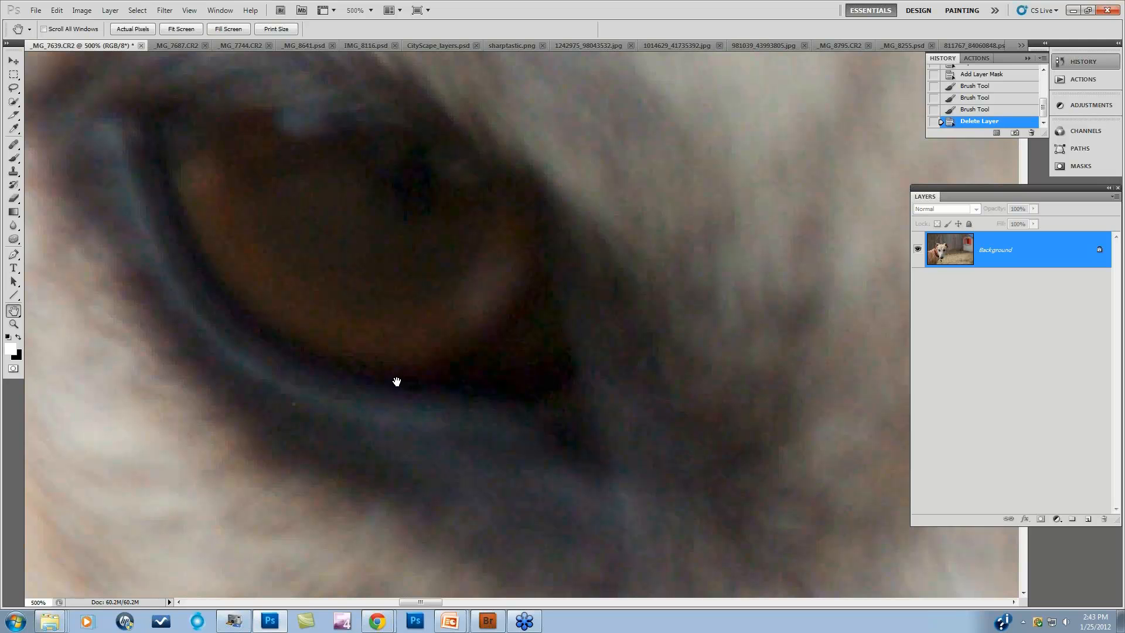
Step: Resize the dog photo to 3000 pixels wide, keeping its proportions constrained
key(ctrl+minus)
key(ctrl+minus)
key(ctrl+minus)
key(ctrl+minus)
key(ctrl+minus)
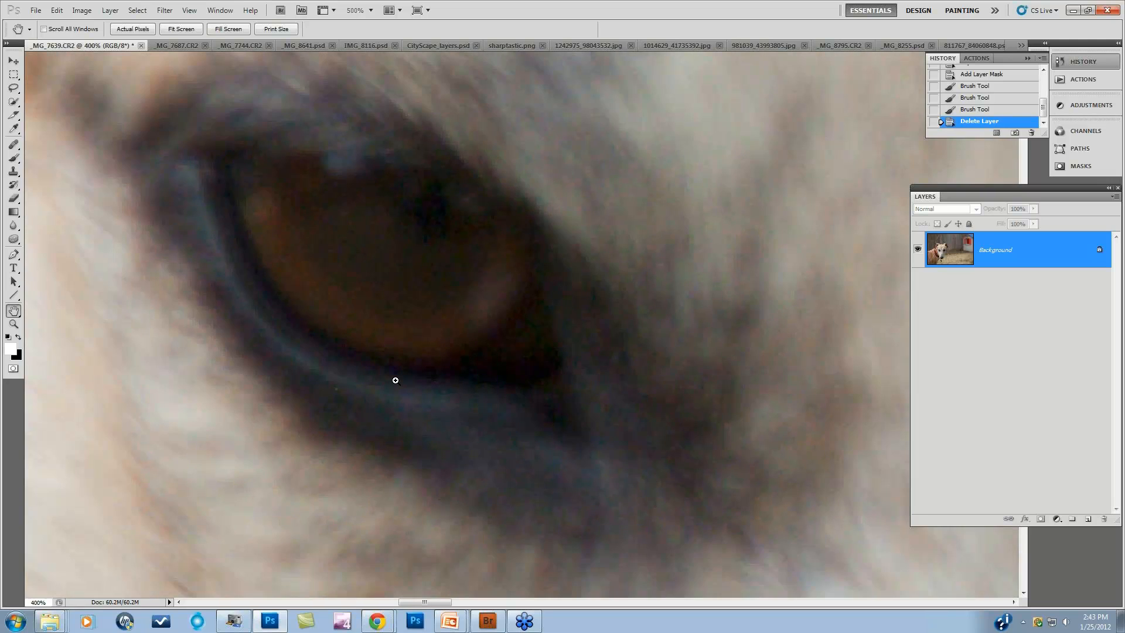
key(ctrl+minus)
key(ctrl+minus)
key(ctrl+minus)
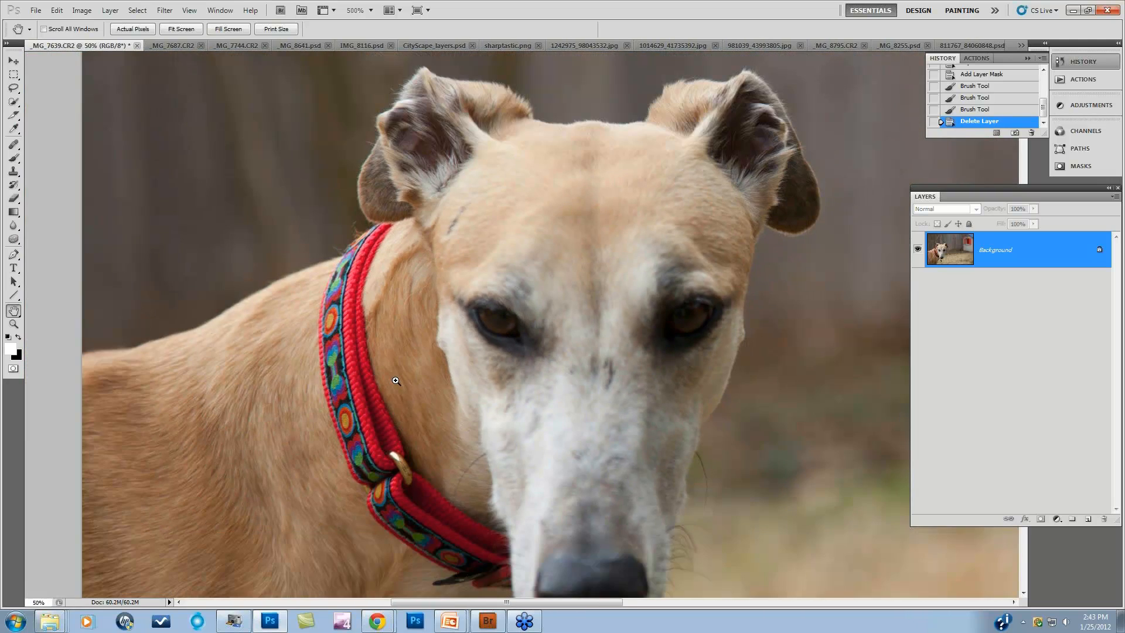
key(ctrl+minus)
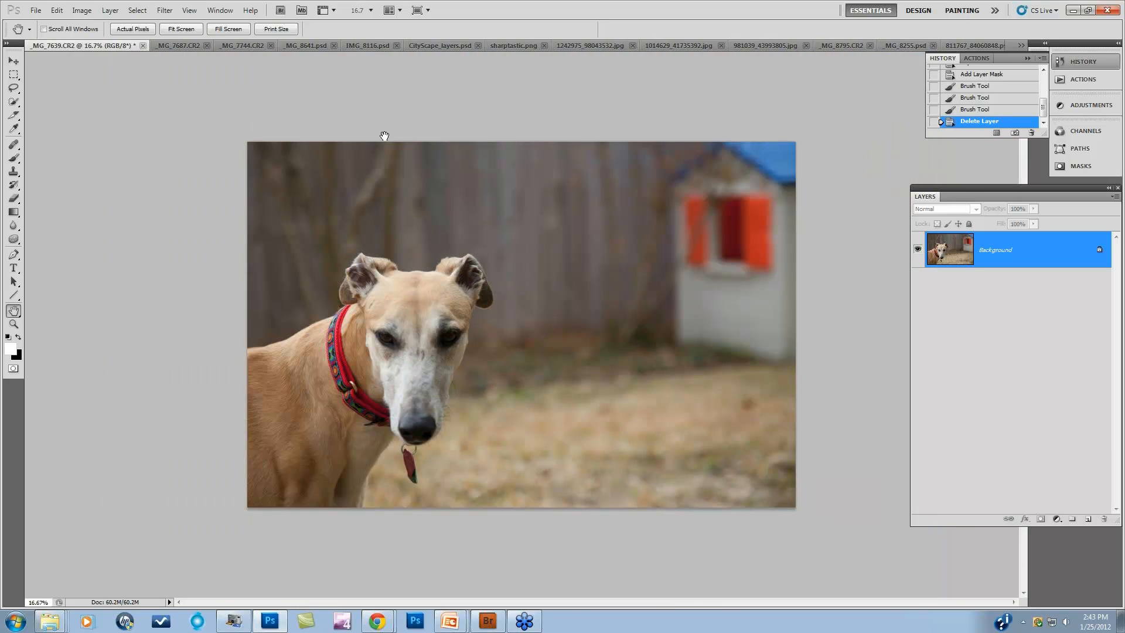
click(165, 11)
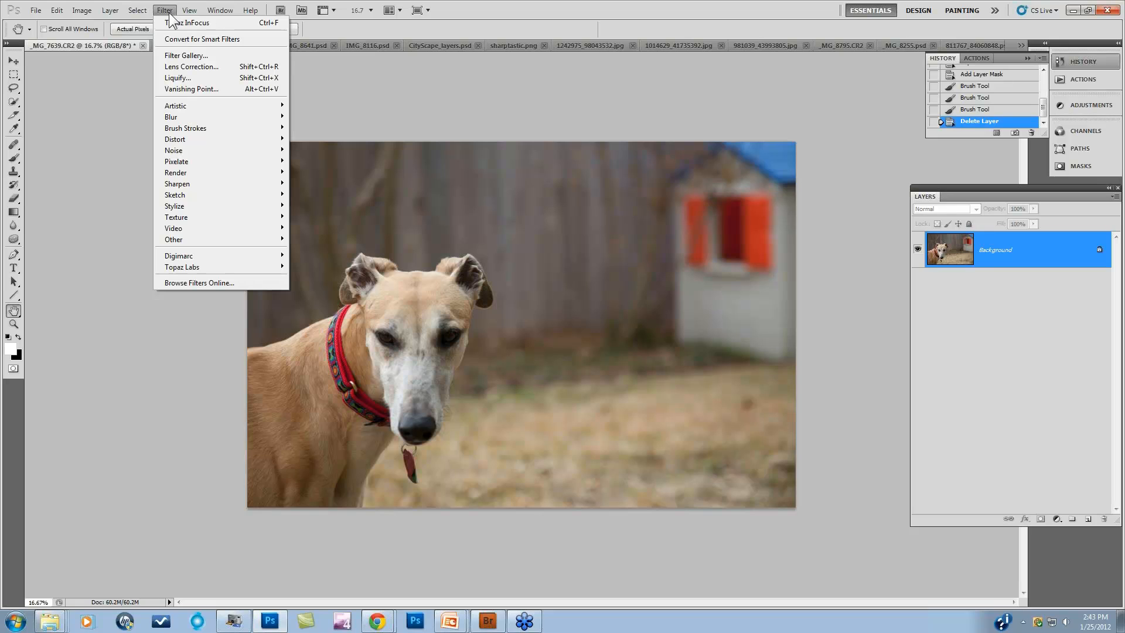
mouse_move(81, 12)
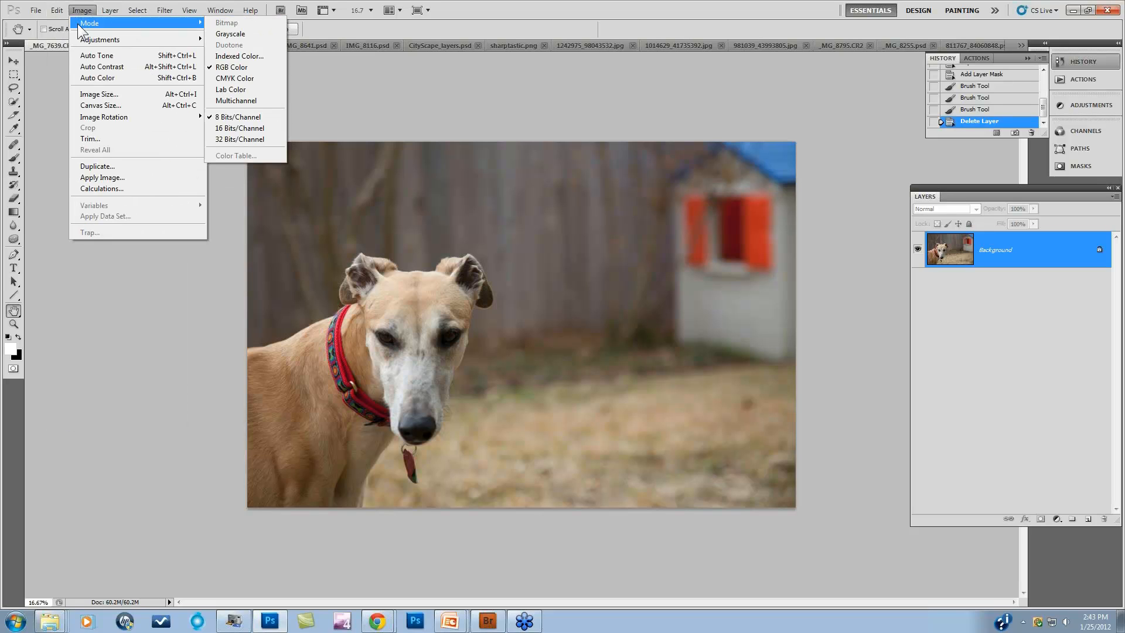
click(100, 93)
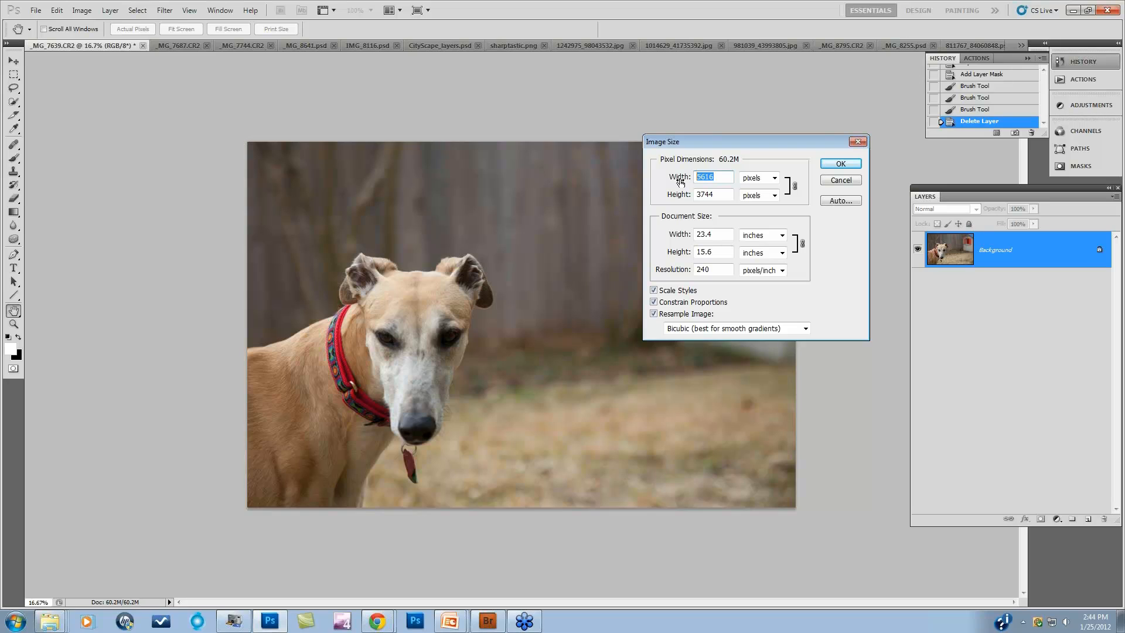
text(300)
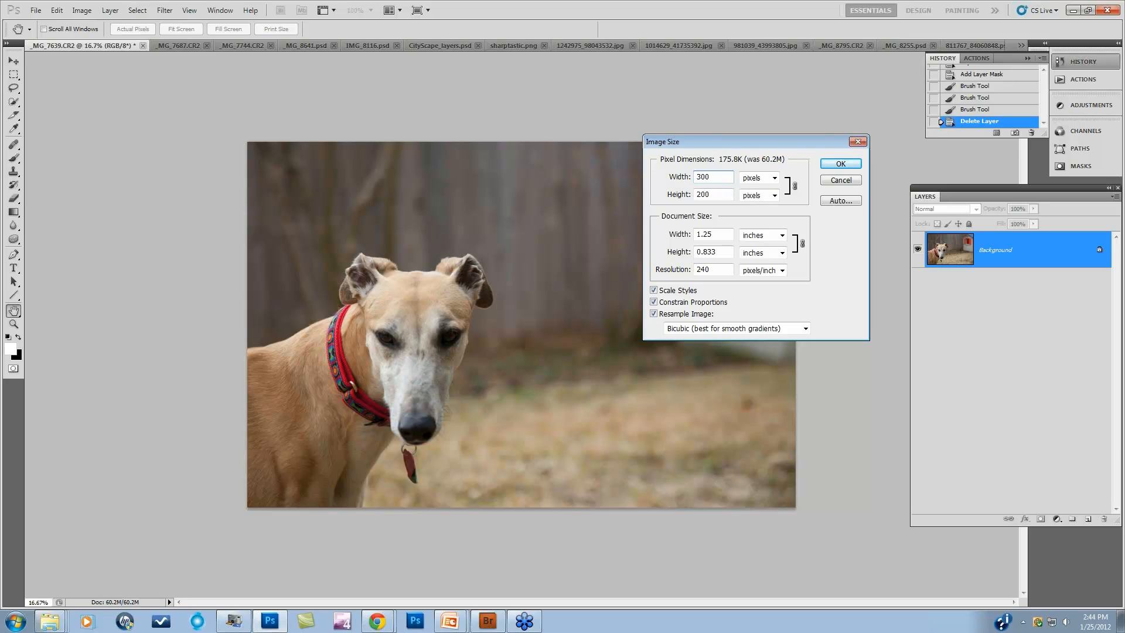
text(0)
click(839, 164)
ctrl+click(831, 160)
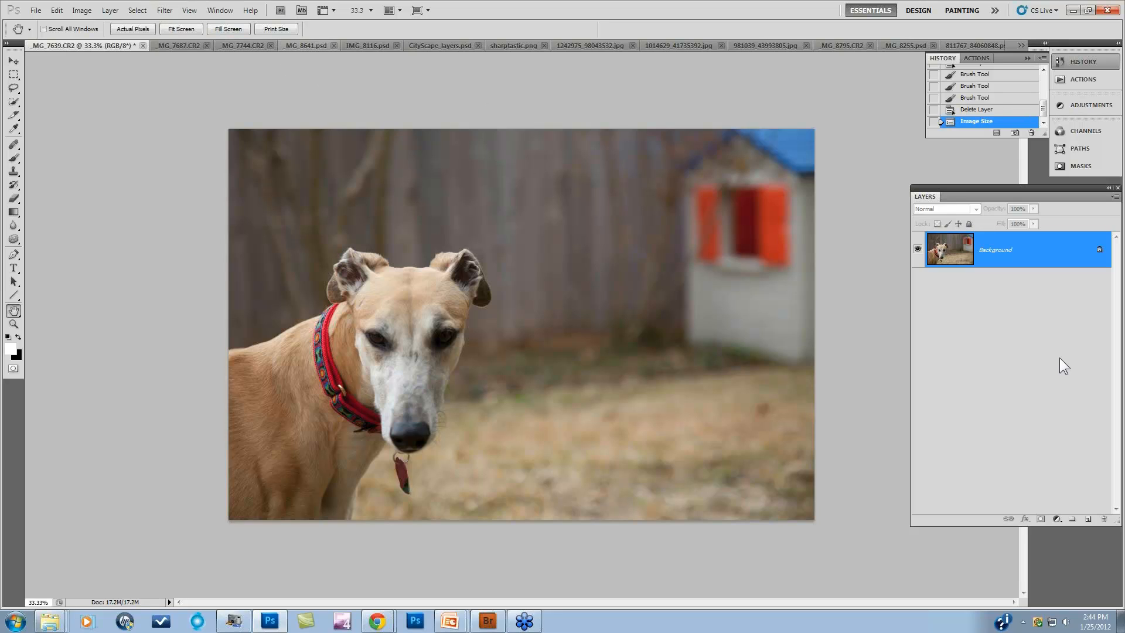
Step: Duplicate the Background layer and open the copy in Topaz ReMask 3
drag(1061, 257, 1088, 519)
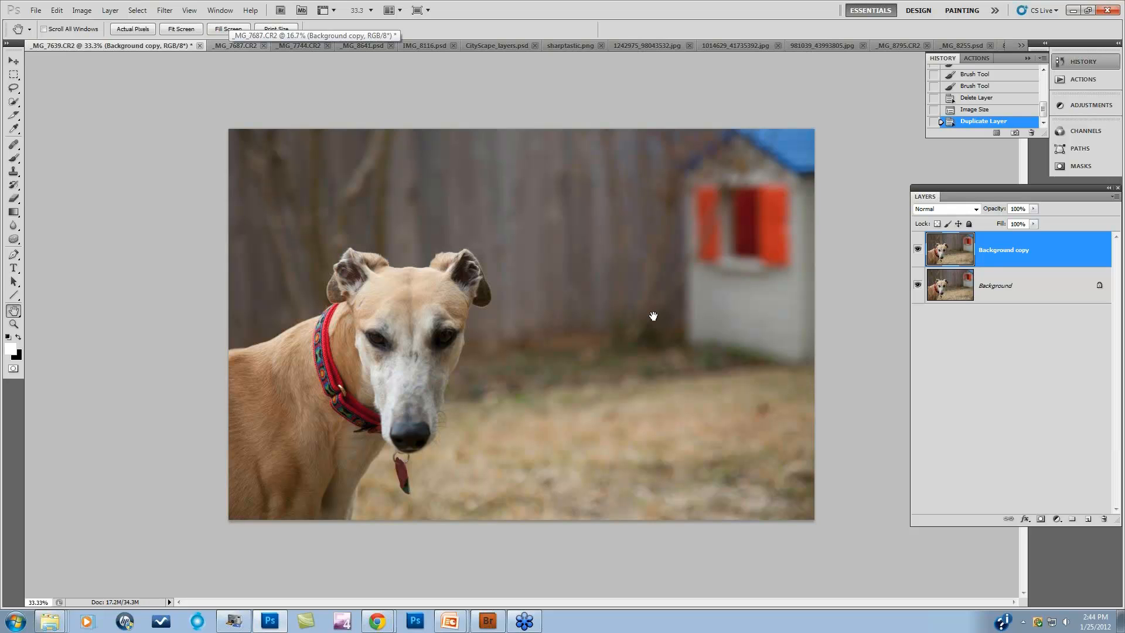
key(ctrl+plus)
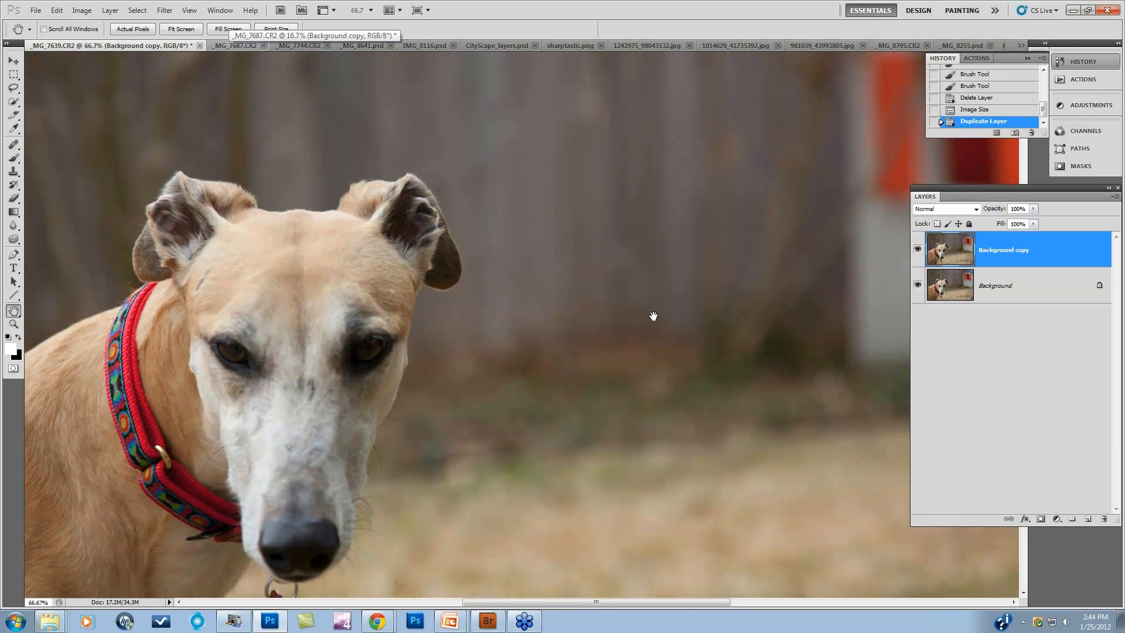
click(165, 10)
mouse_move(227, 266)
click(317, 263)
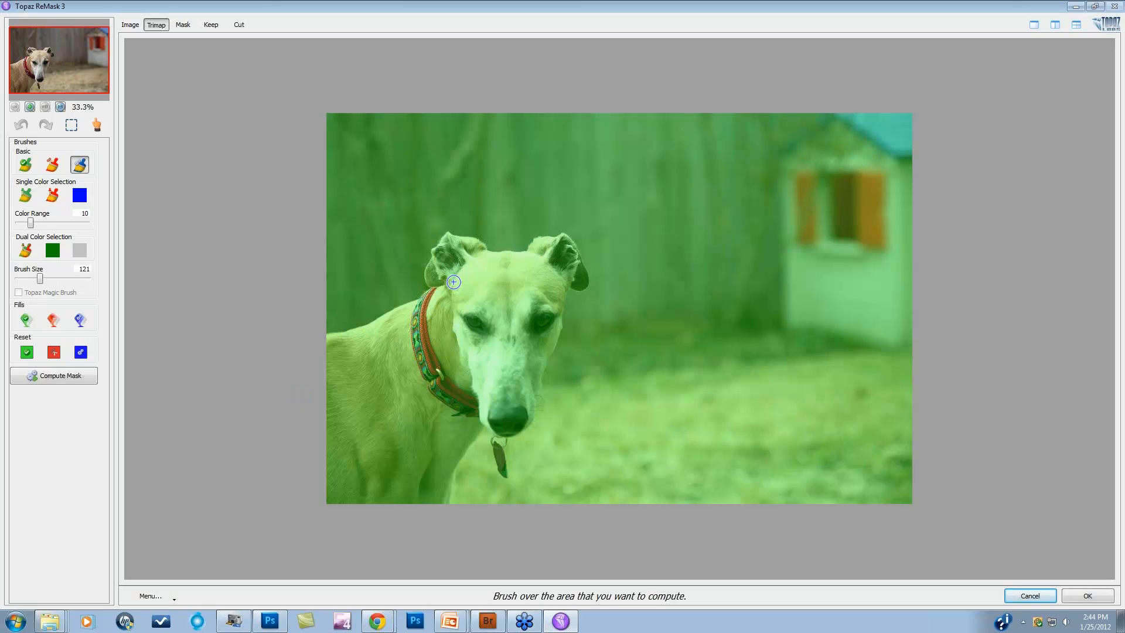
Step: Mask the dog's face by outlining it with a size 51 compute brush, filling everything outside as cut, and applying the computed mask
scroll(454, 282, down, 7)
mouse_move(457, 281)
mouse_down()
mouse_move(498, 251)
mouse_move(543, 259)
mouse_move(546, 365)
mouse_move(533, 421)
mouse_move(482, 416)
mouse_move(456, 282)
mouse_up()
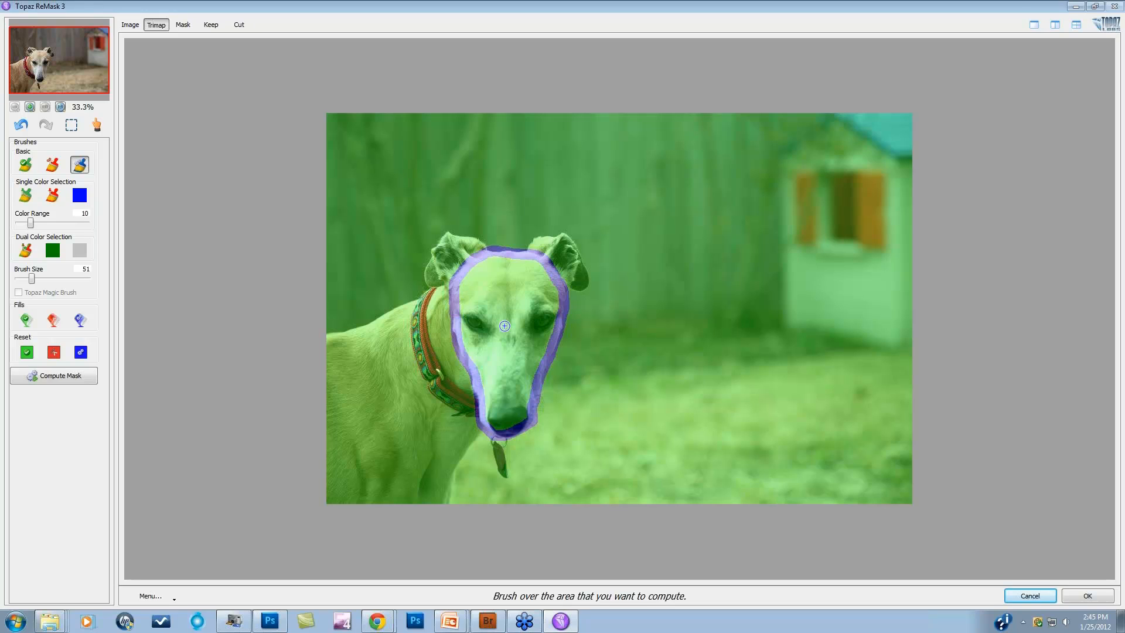
click(53, 320)
click(420, 211)
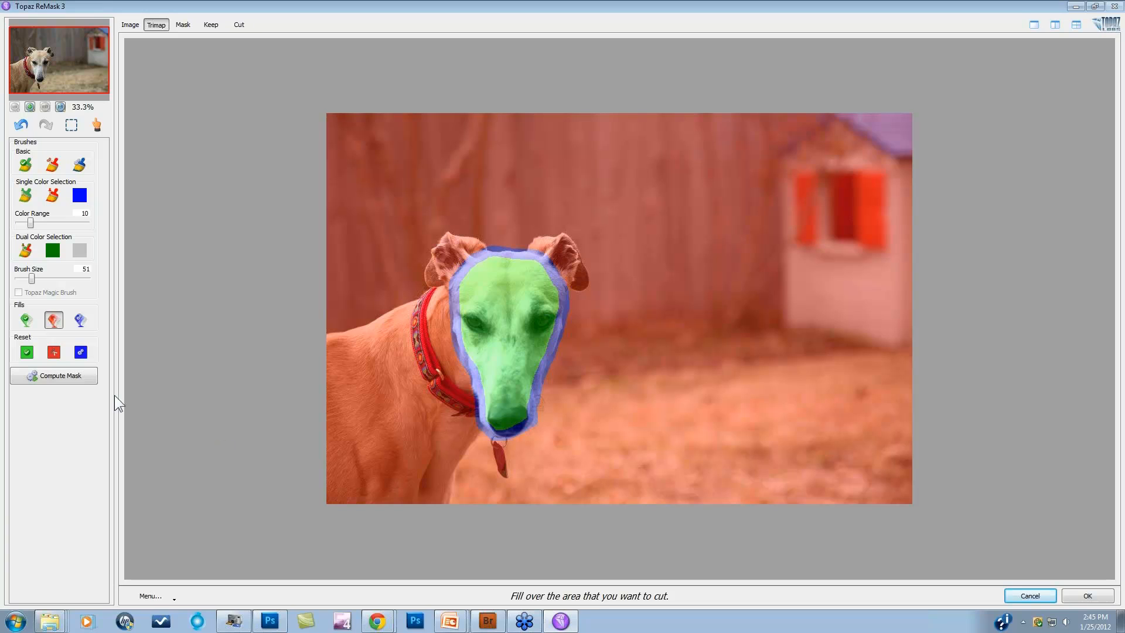
click(51, 374)
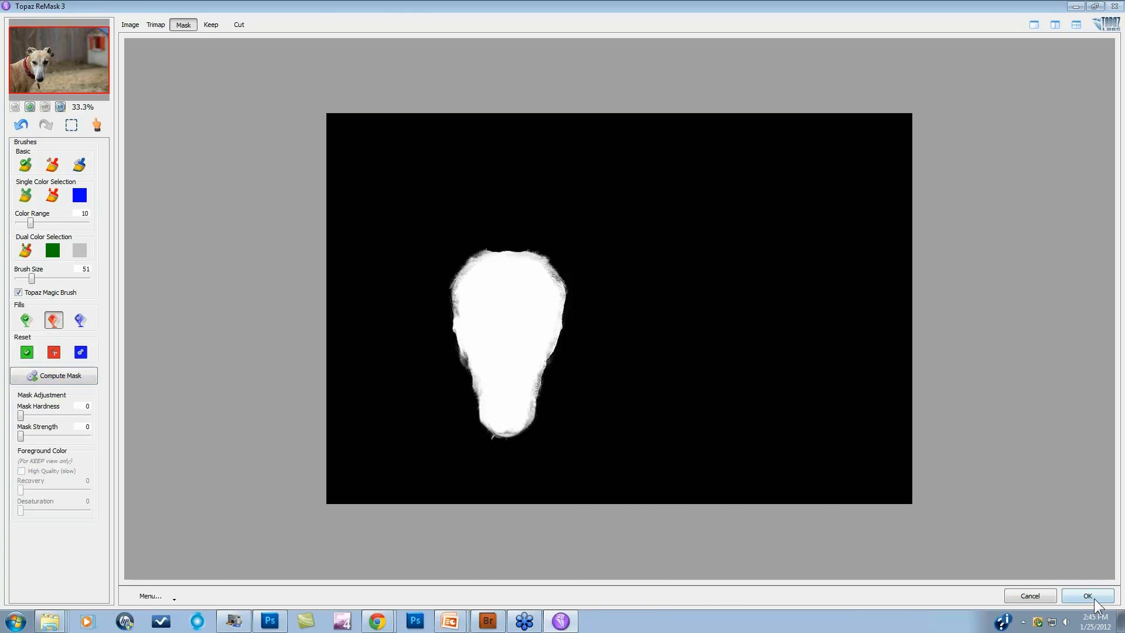
click(1092, 598)
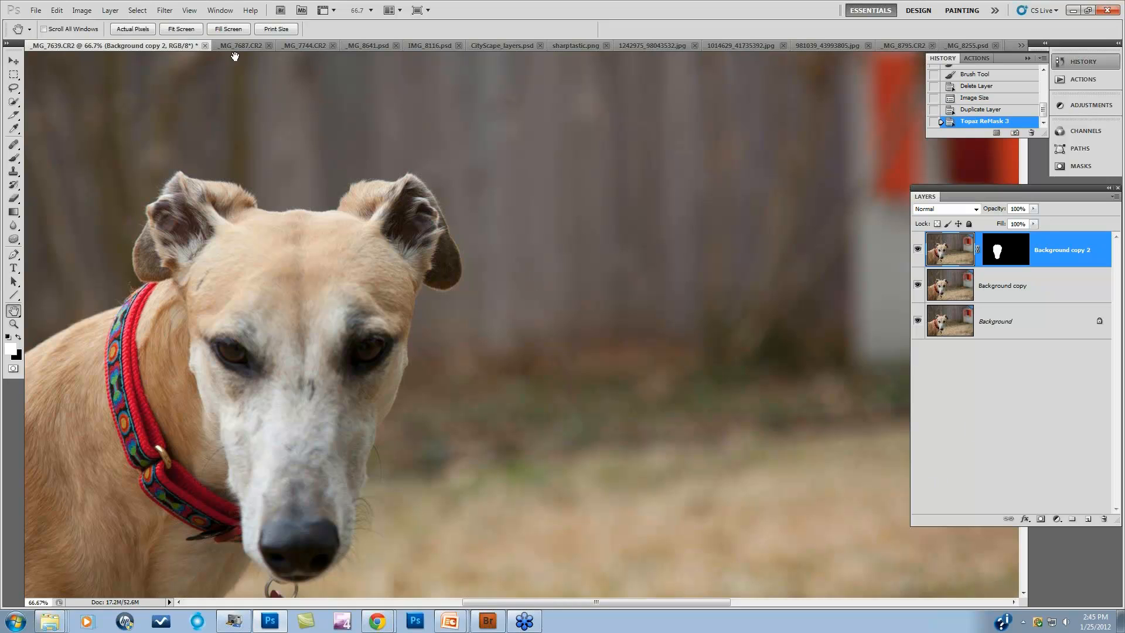
Step: Open the masked layer in Topaz InFocus and examine the dog's eyes and surrounding fur at magnifications up to 400%
click(164, 10)
mouse_move(210, 269)
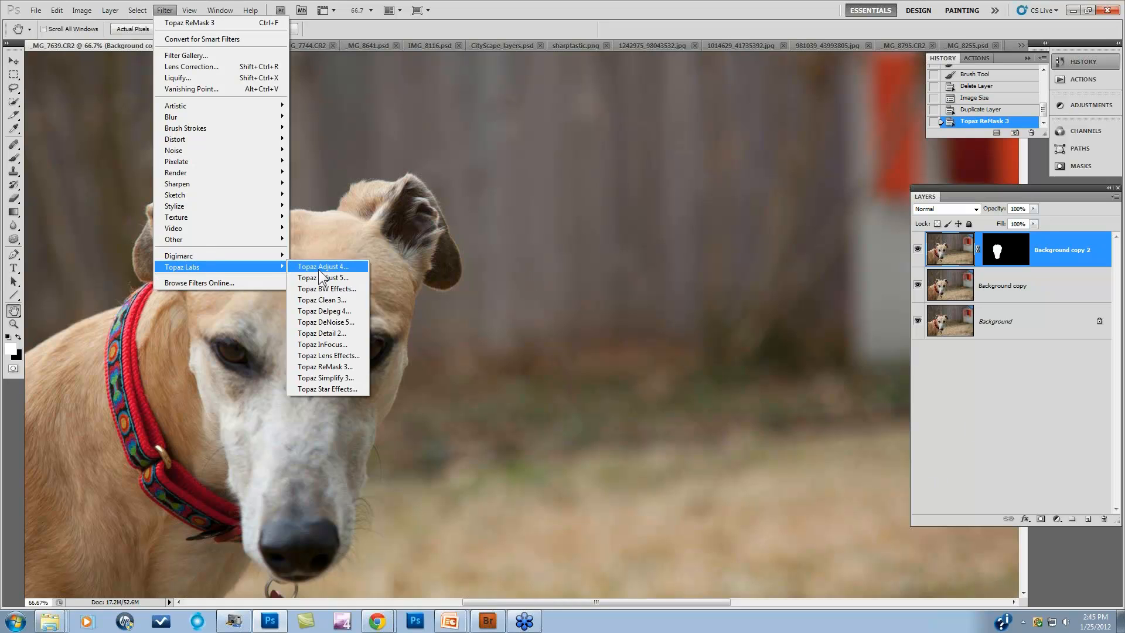
click(344, 344)
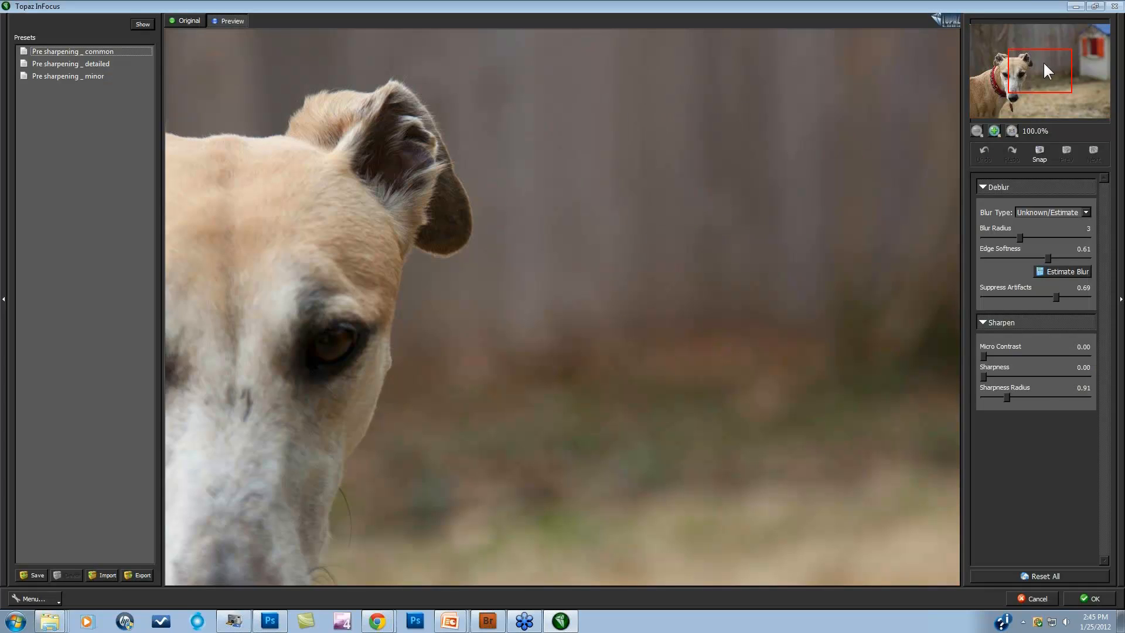
drag(1049, 79, 965, 139)
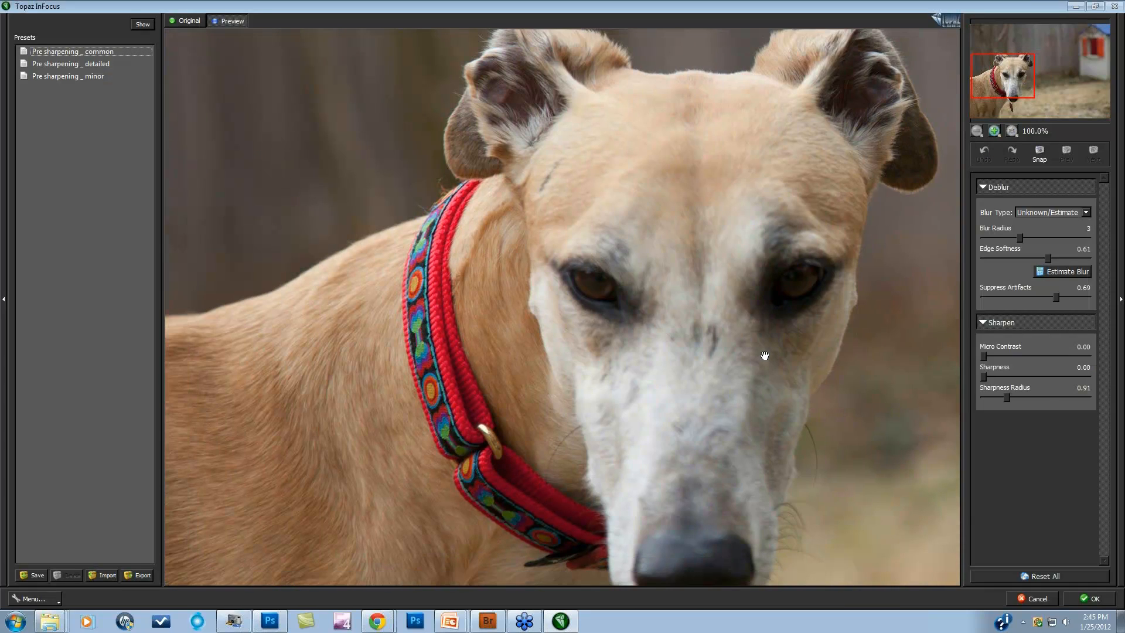
drag(761, 357, 713, 338)
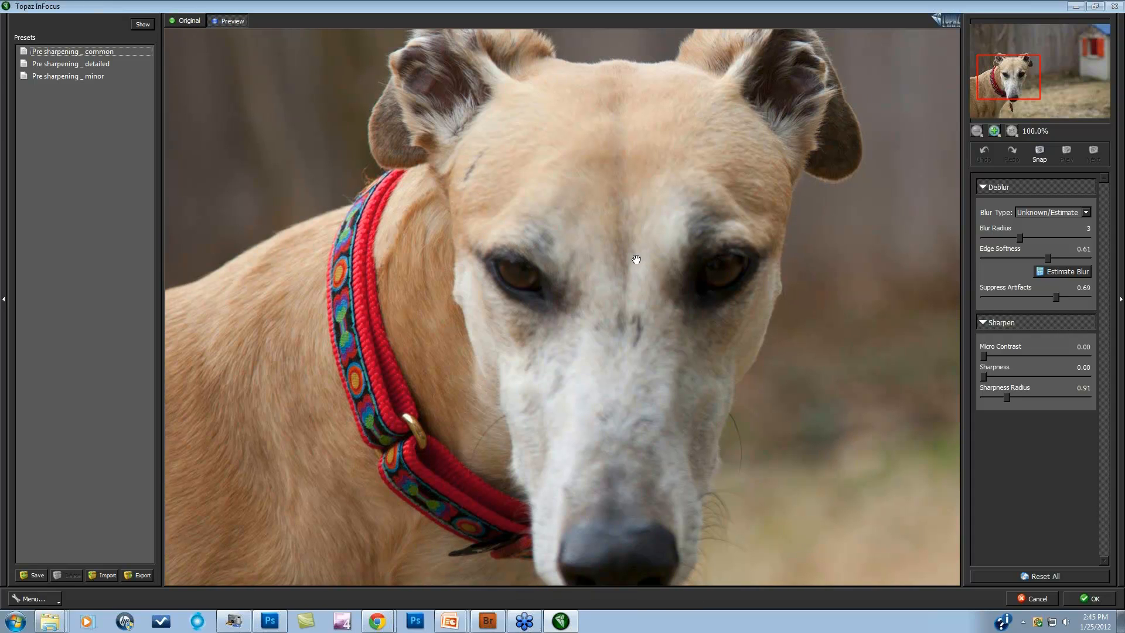
click(995, 131)
drag(887, 141, 793, 176)
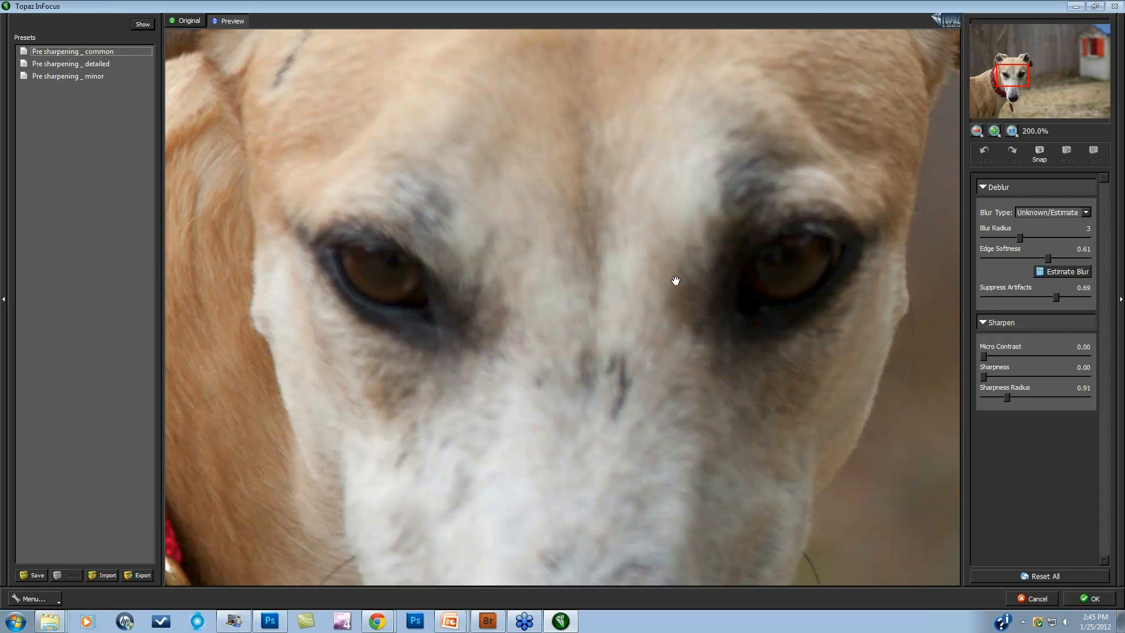
drag(512, 253, 625, 188)
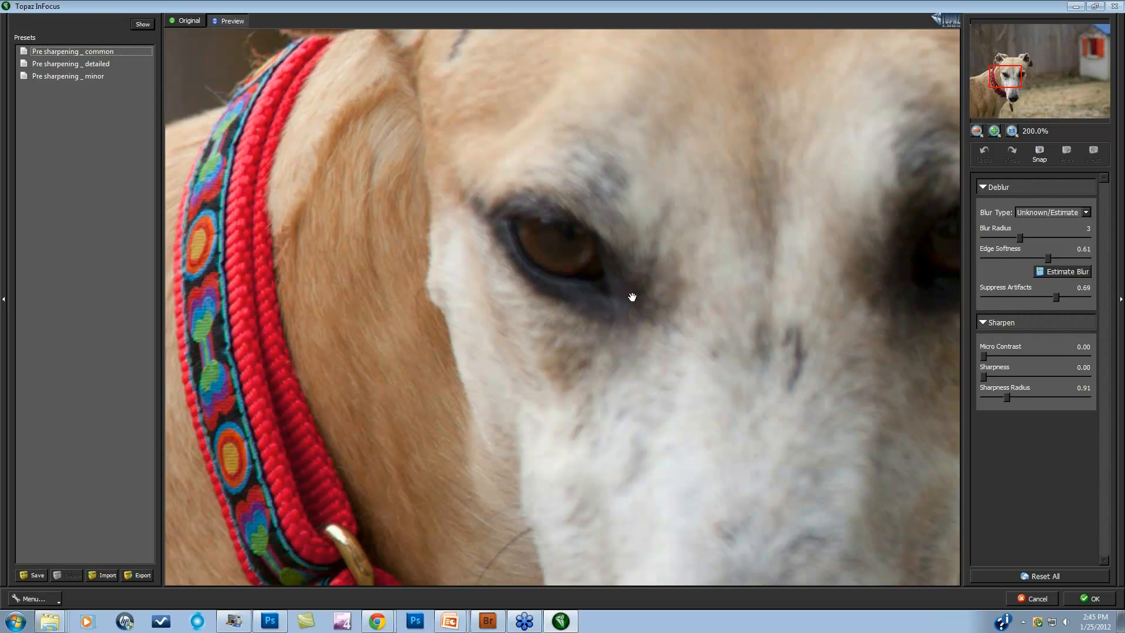
scroll(606, 263, up, 2)
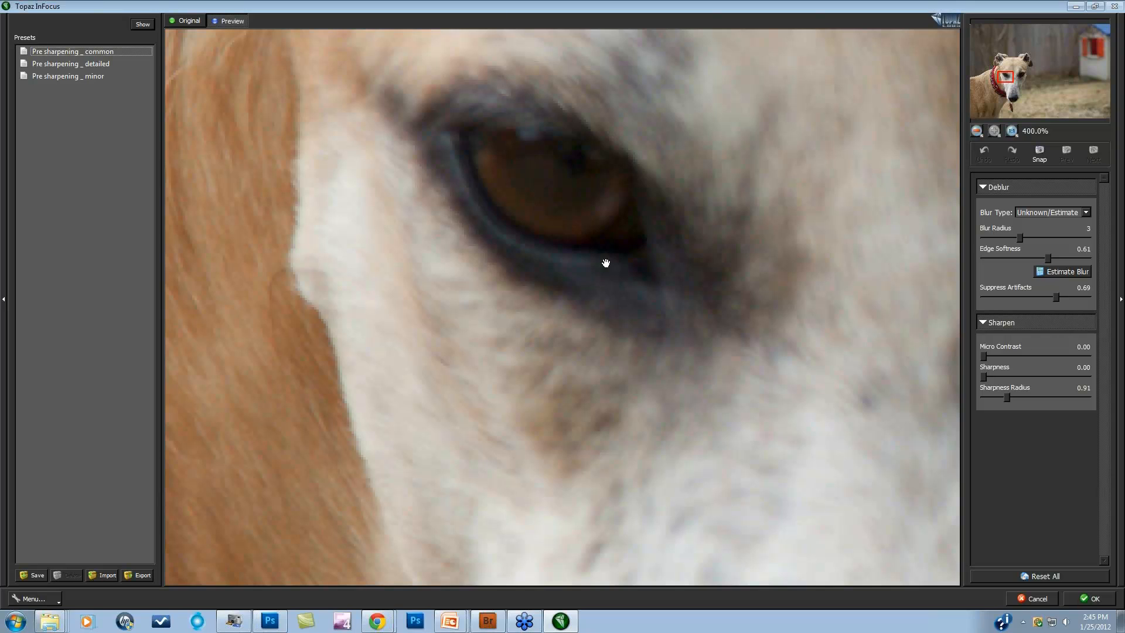
scroll(606, 263, down, 1)
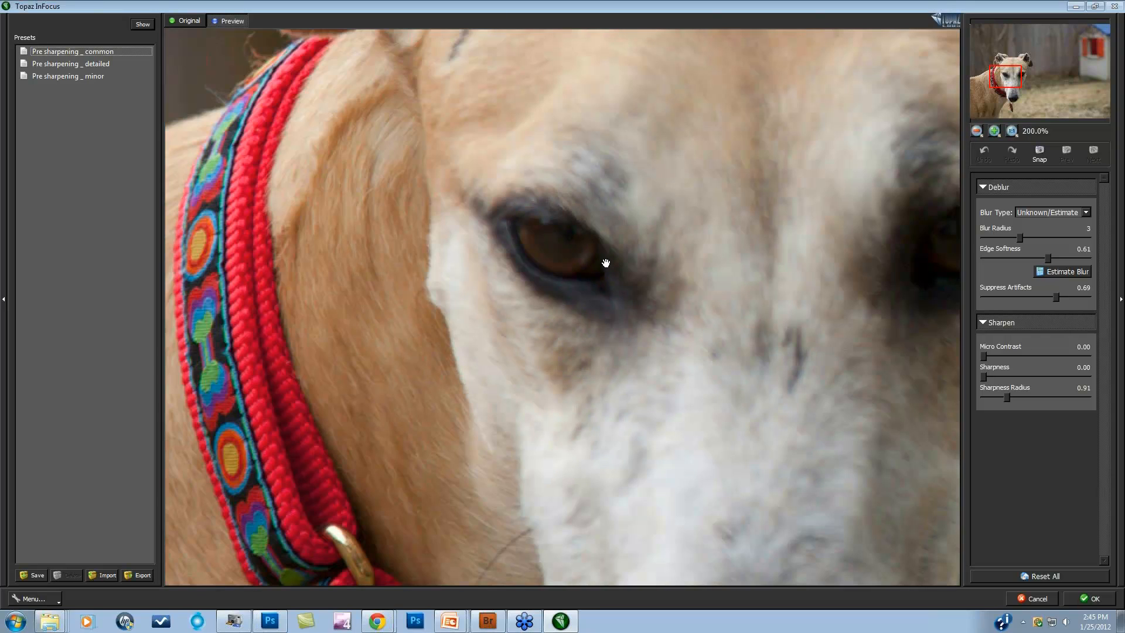
Step: Try deblurring with Blur Radius 6, Edge Softness 0.29 and Suppress Artifacts 0.41, estimating the blur and comparing the preview with the original
click(1022, 236)
drag(1021, 259, 1027, 296)
click(1056, 270)
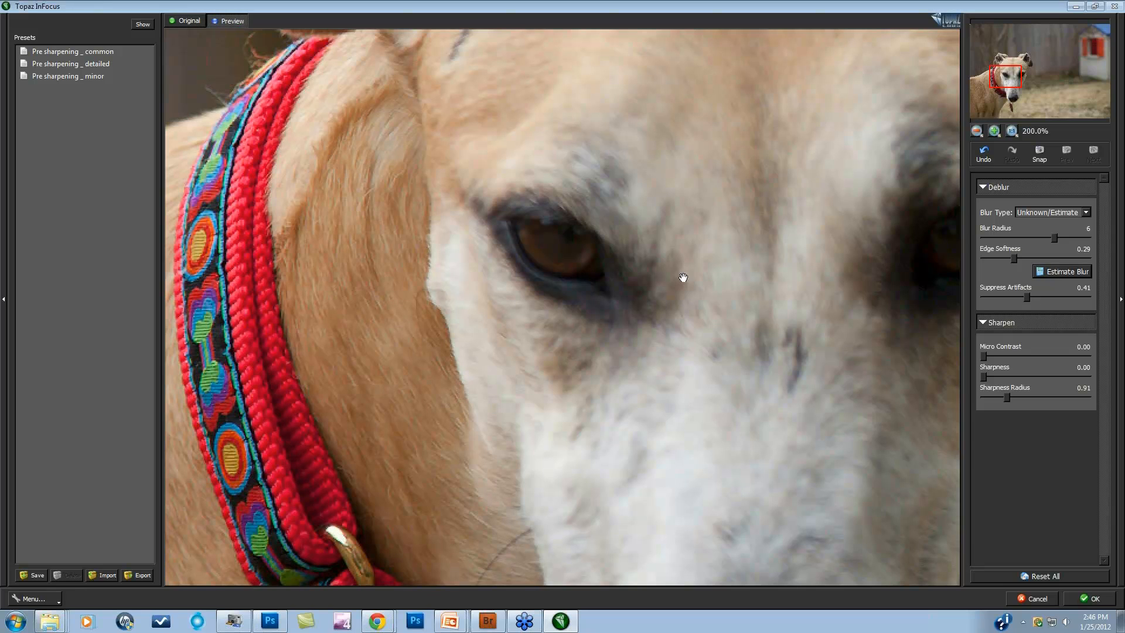
click(683, 277)
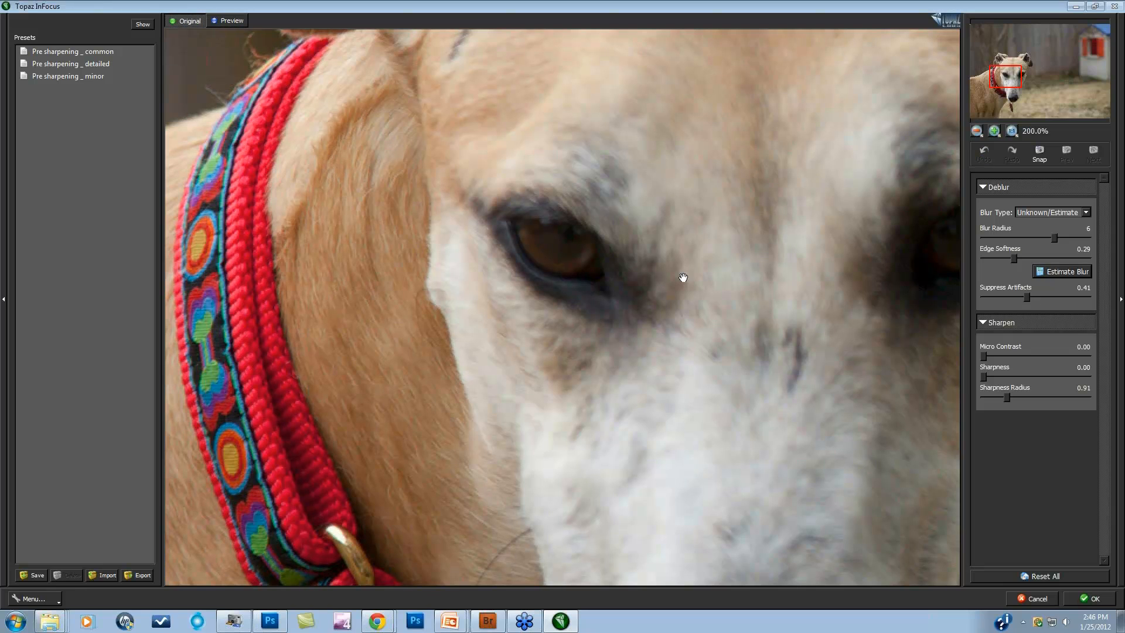
click(684, 277)
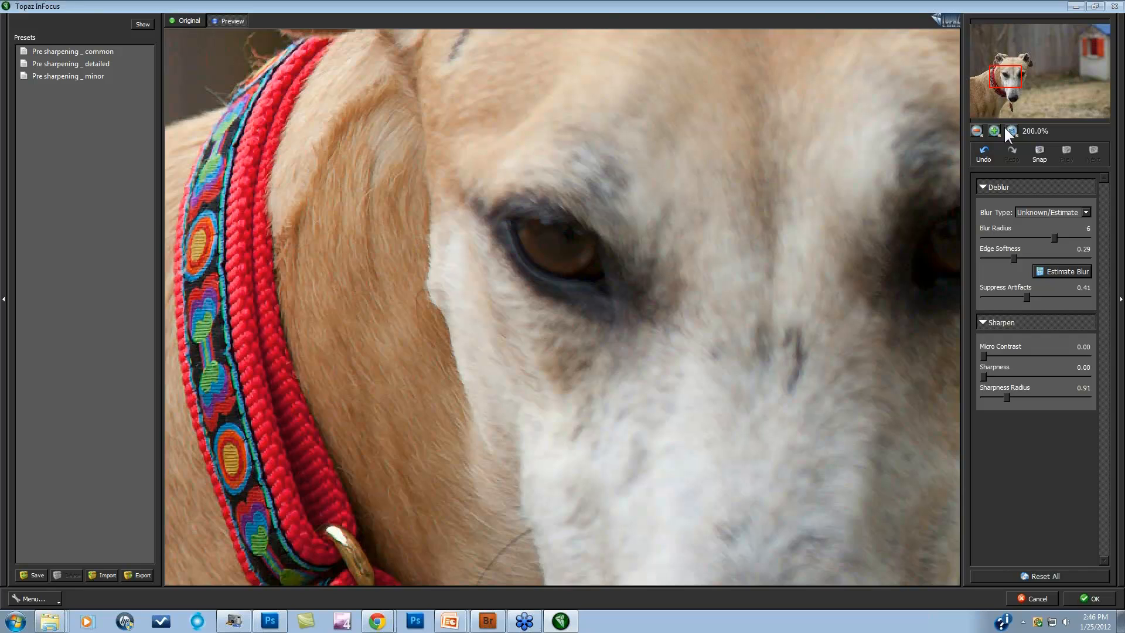
Step: Re-estimate the blur with the dog's eye area at 300%, and compare the preview with the original at 100%
drag(1013, 81, 1019, 75)
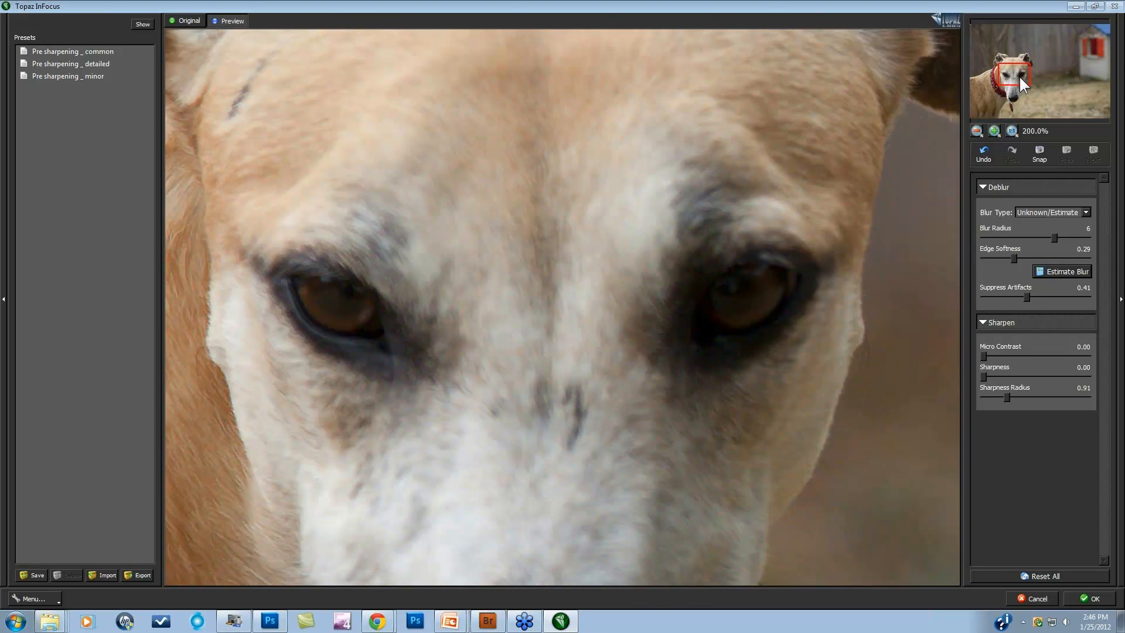
click(994, 130)
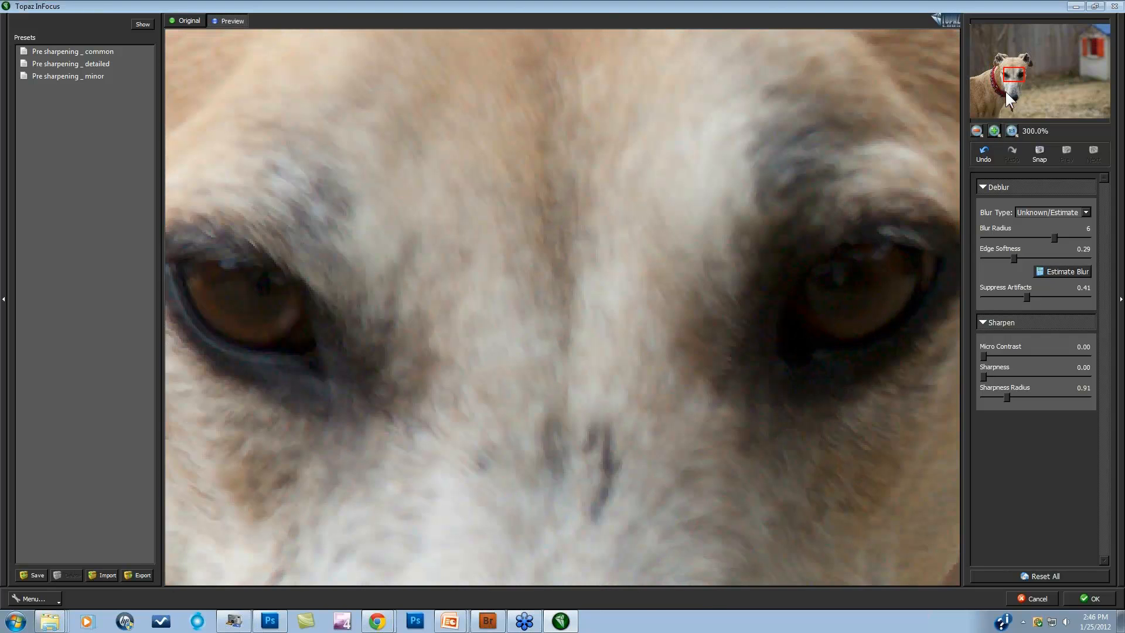
drag(1018, 78, 1013, 79)
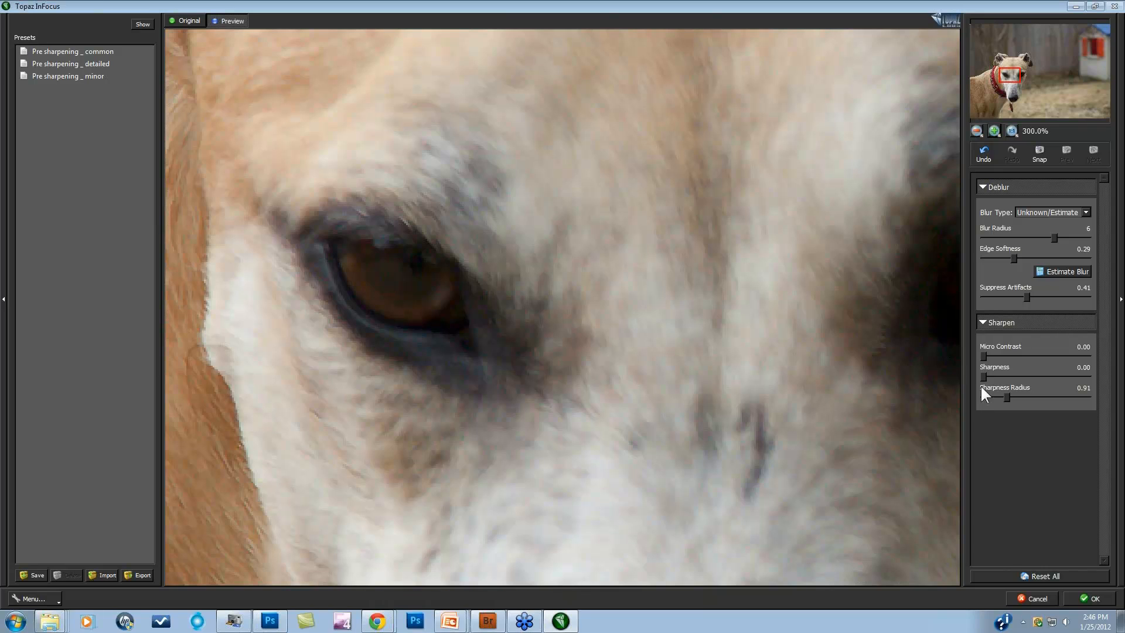
click(1061, 271)
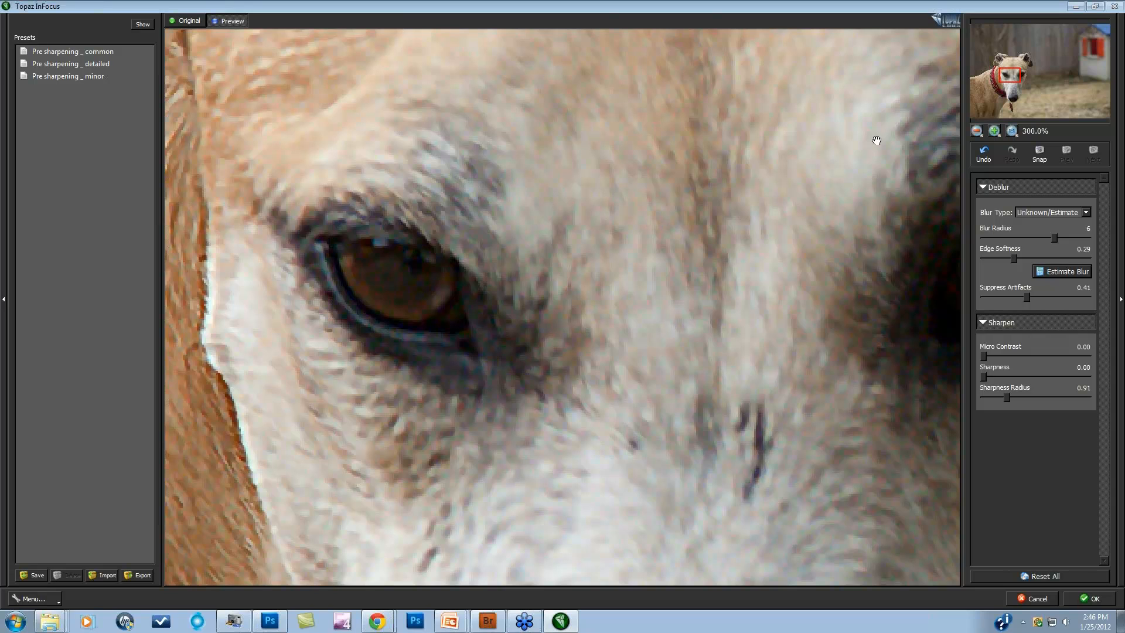
click(977, 131)
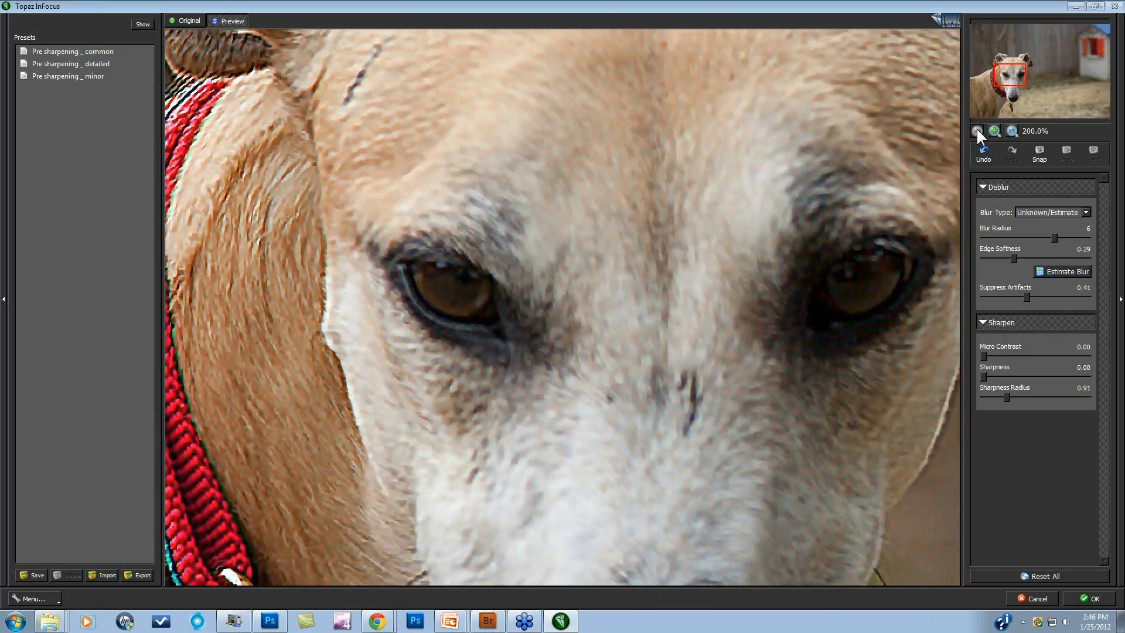
click(977, 131)
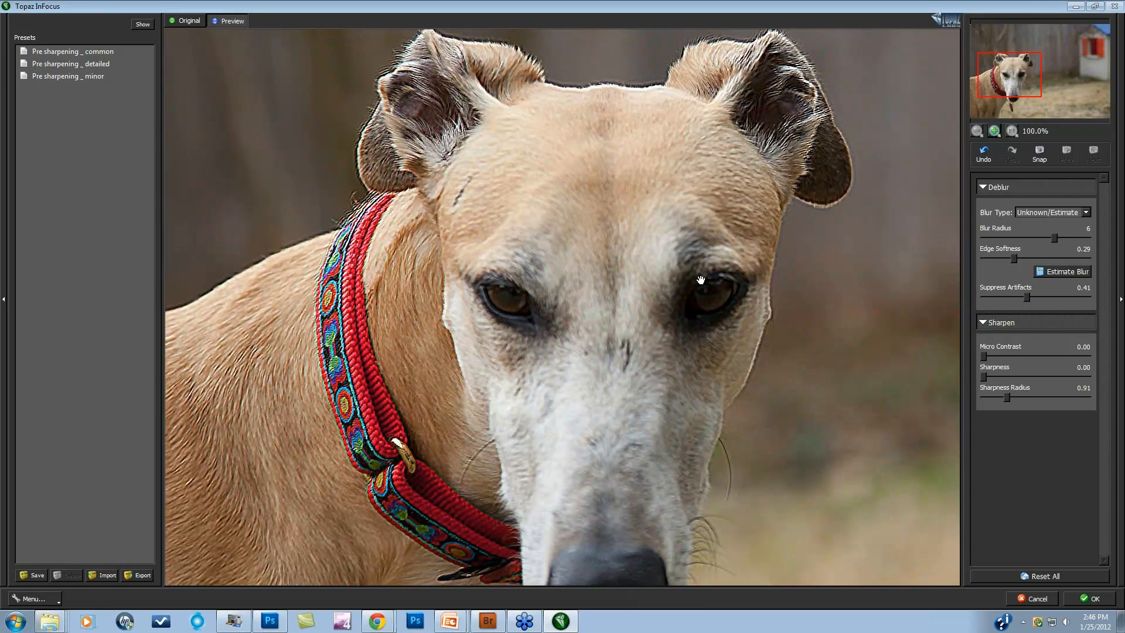
click(555, 293)
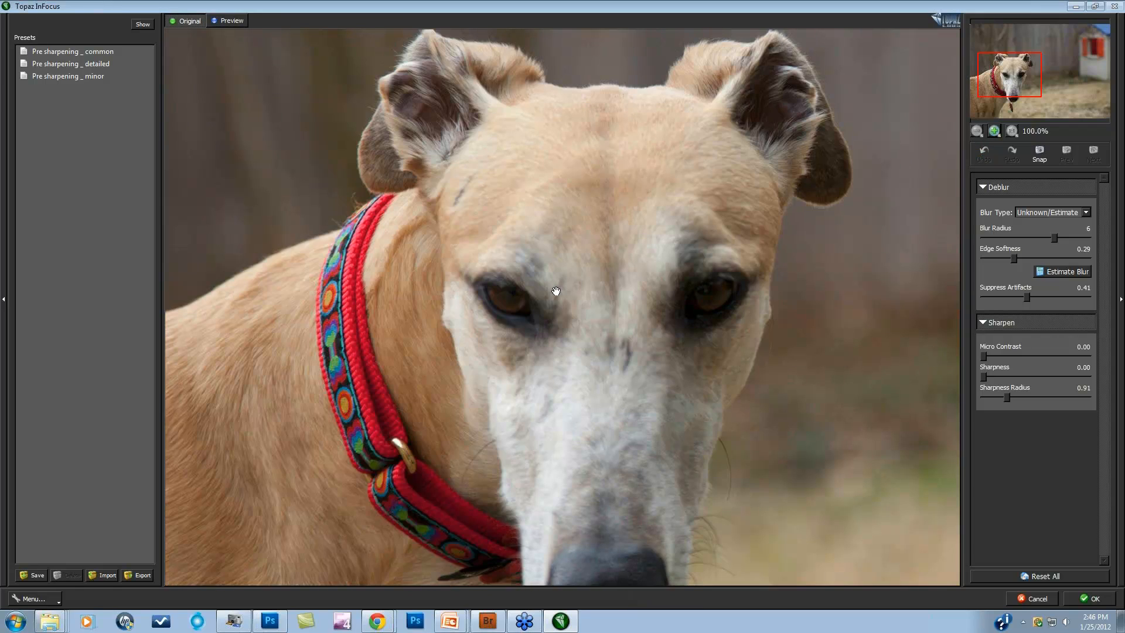
Step: Set Edge Softness to 0.63, Suppress Artifacts to 0.94 and Blur Radius to 8, and estimate the blur around both eyes at 200%
click(995, 130)
drag(1027, 295, 1071, 297)
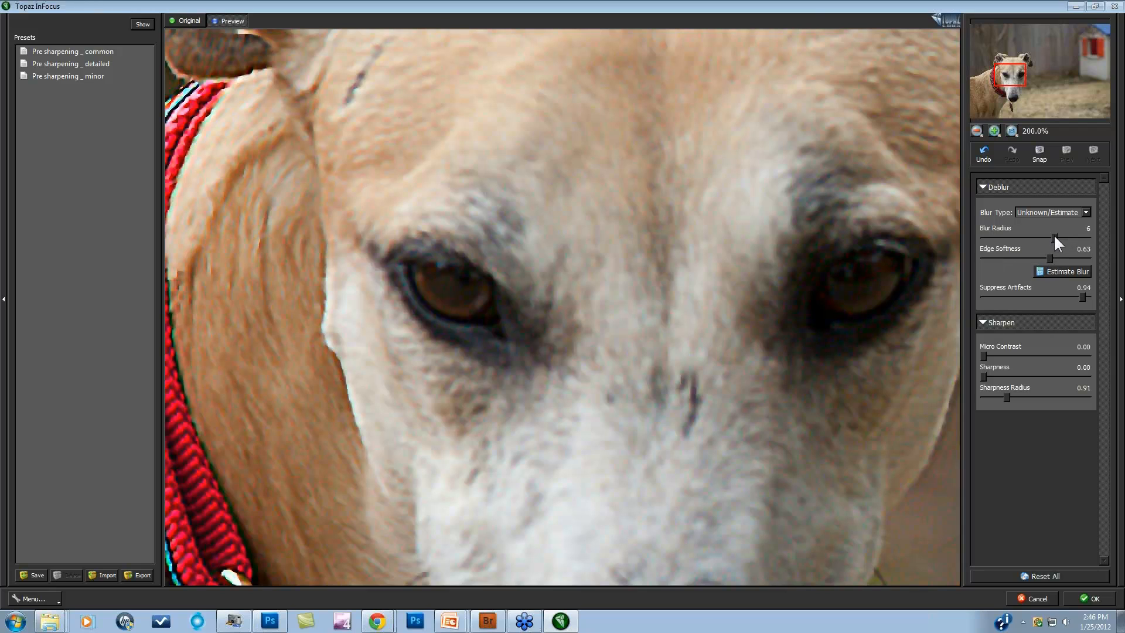
click(1064, 271)
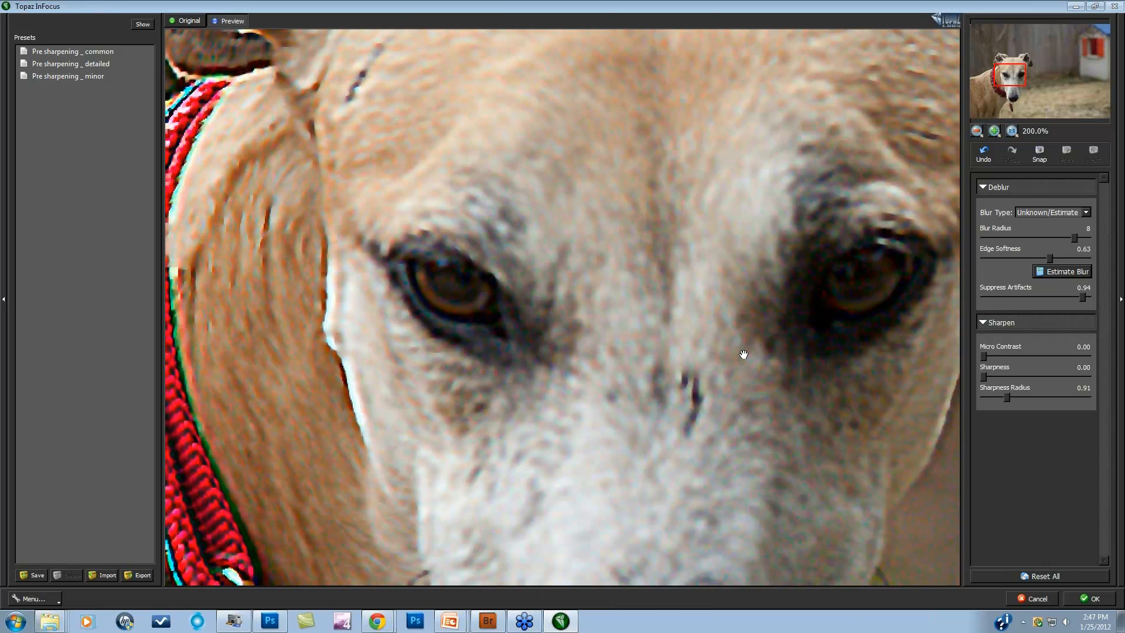
Step: With both eyes framed at 300%, set Blur Radius to 5 and Edge Softness to 0.47, estimate the blur and compare with the original
click(994, 130)
drag(1008, 87, 1004, 77)
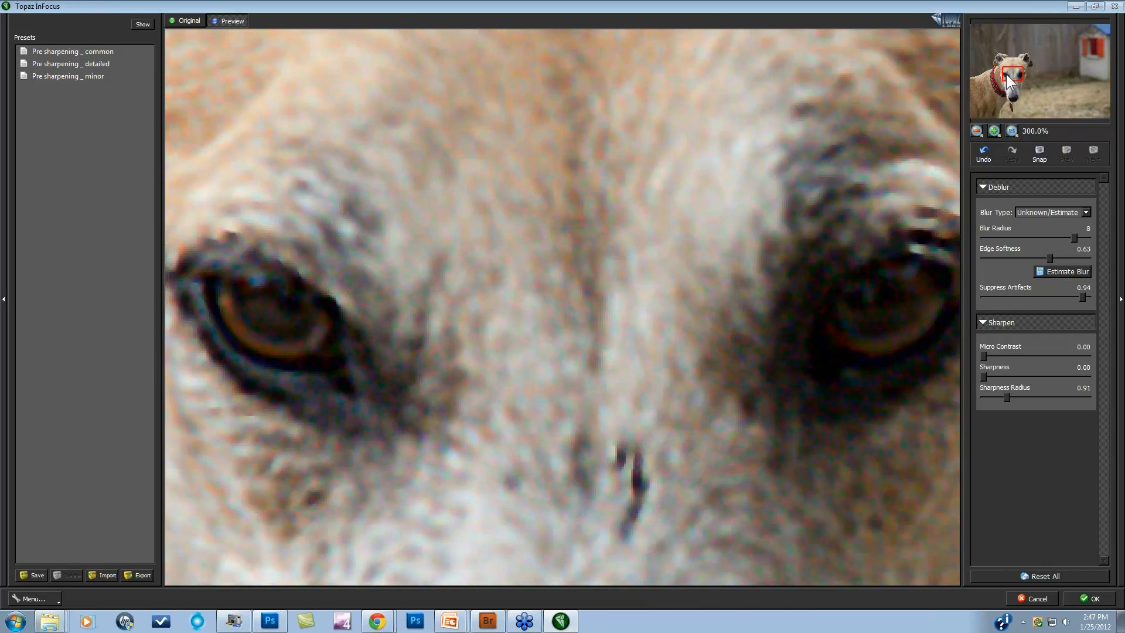
drag(1050, 259, 1033, 258)
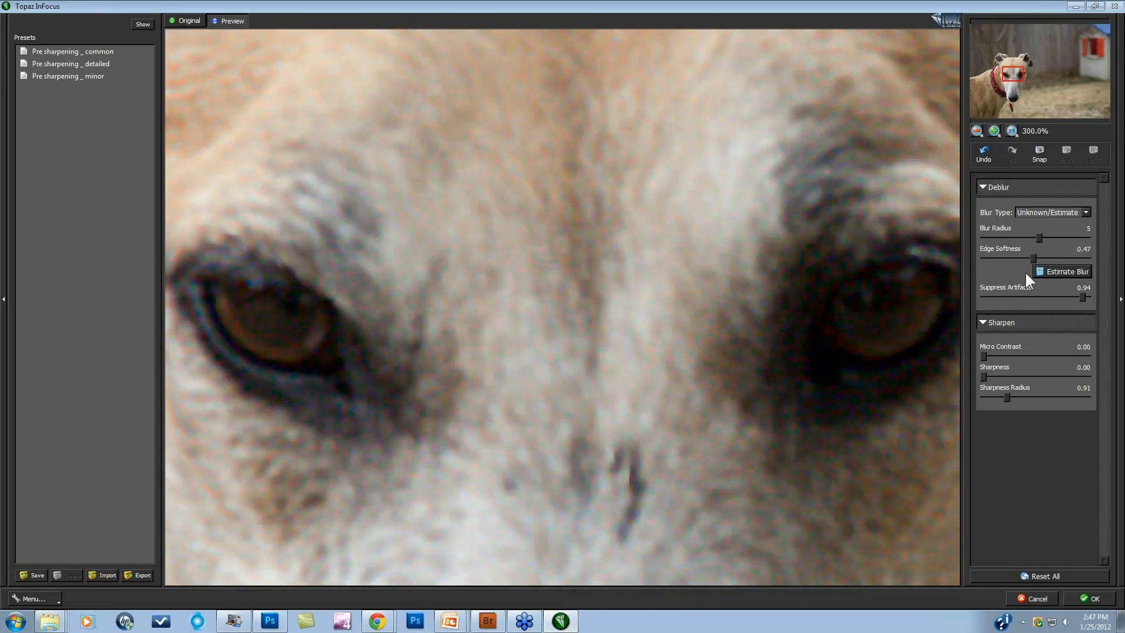
click(1057, 270)
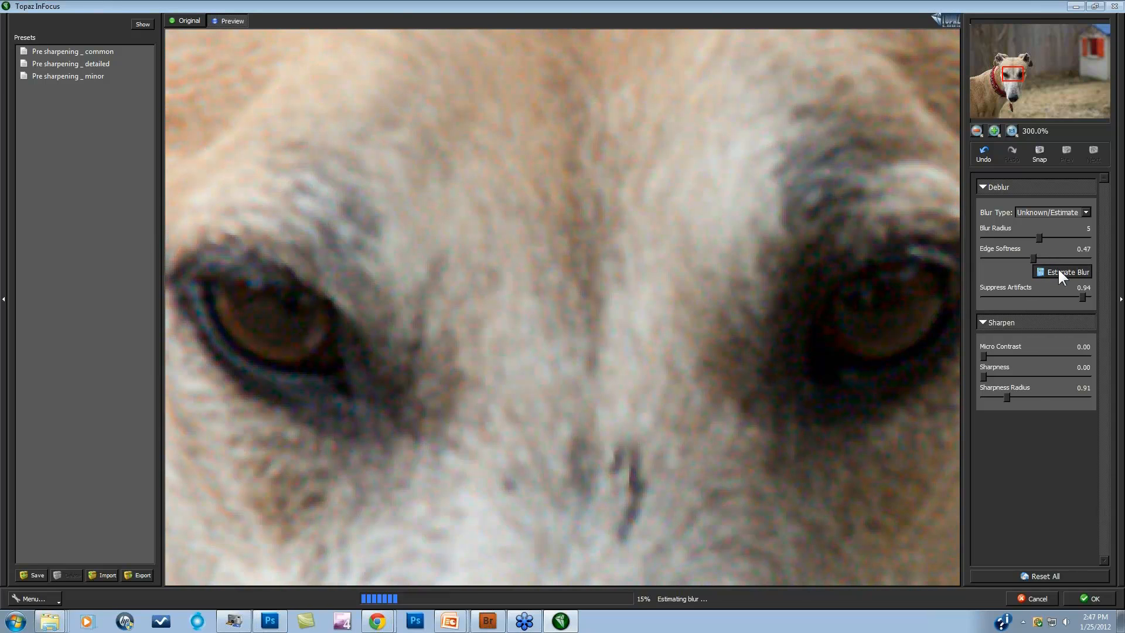
click(548, 338)
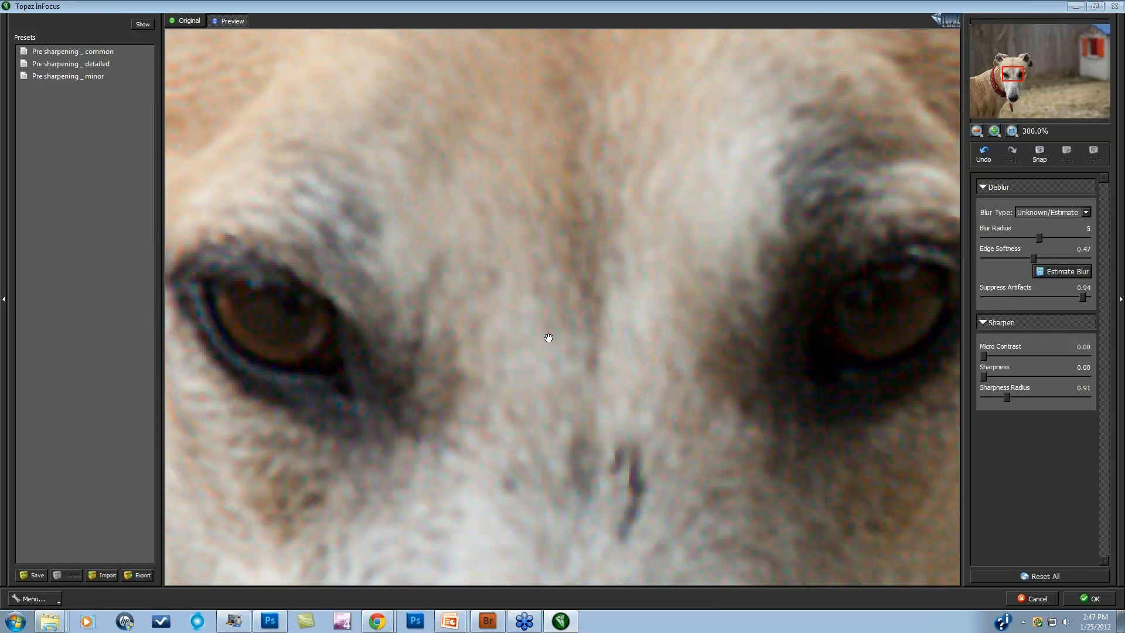
click(549, 338)
Step: Set Suppress Artifacts to 1.00, Edge Softness to 0.58 and Blur Radius to 6, and re-estimate the blur around the eyes
click(1091, 297)
drag(1043, 256, 1045, 257)
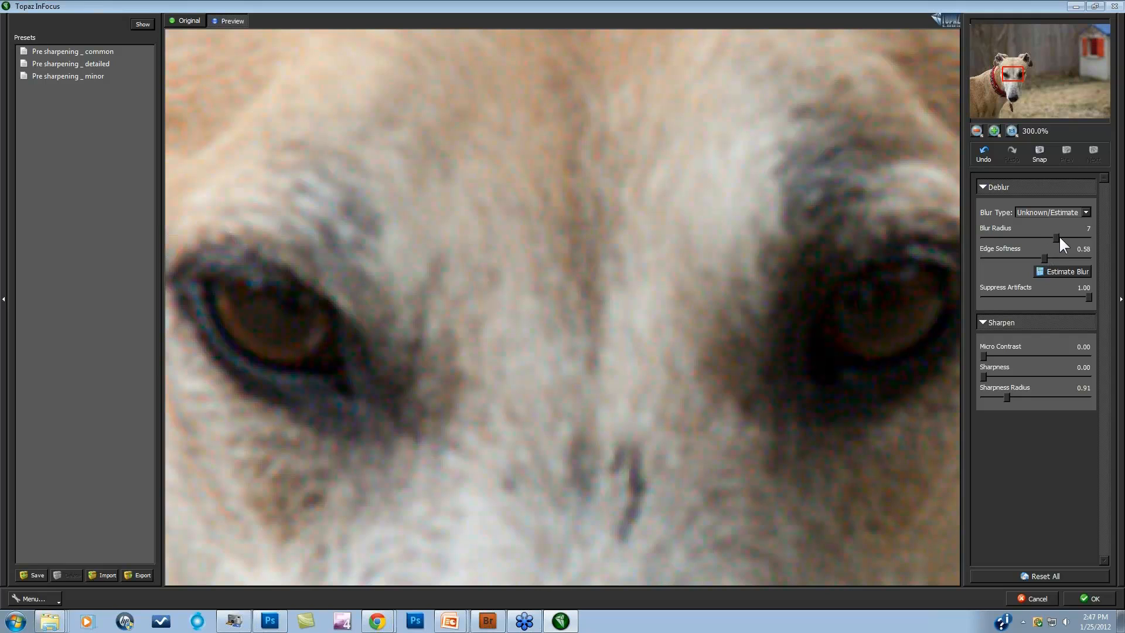
click(1056, 269)
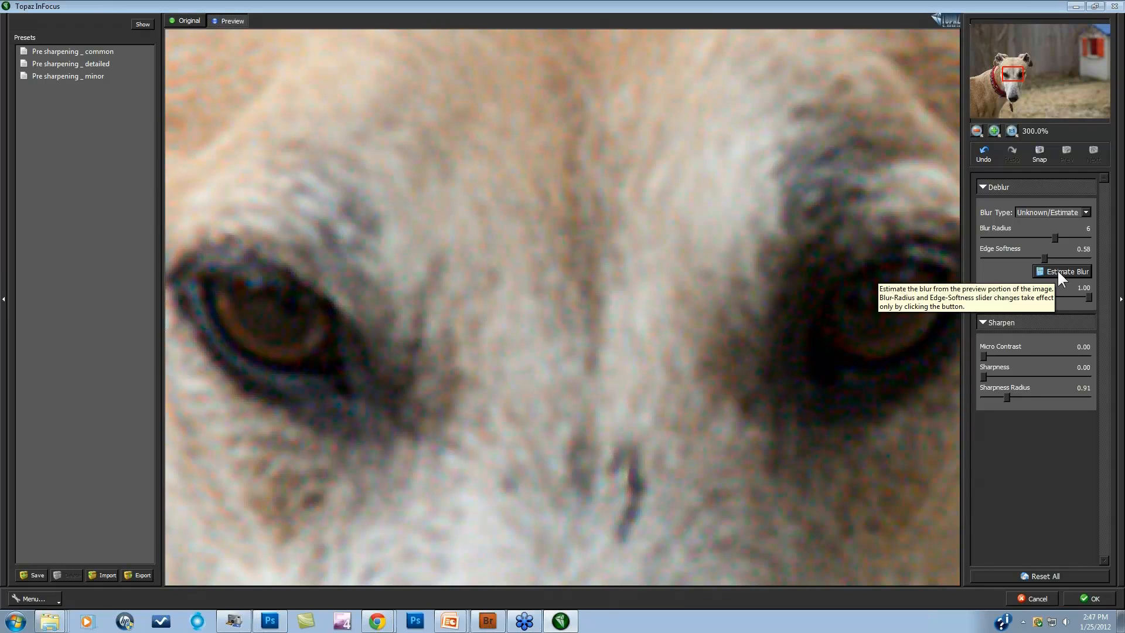
Step: Lower Edge Softness to 0.27, re-estimate the blur, compare the preview with the original and apply the deblurring to the masked layer
drag(1044, 258, 1012, 259)
click(1071, 271)
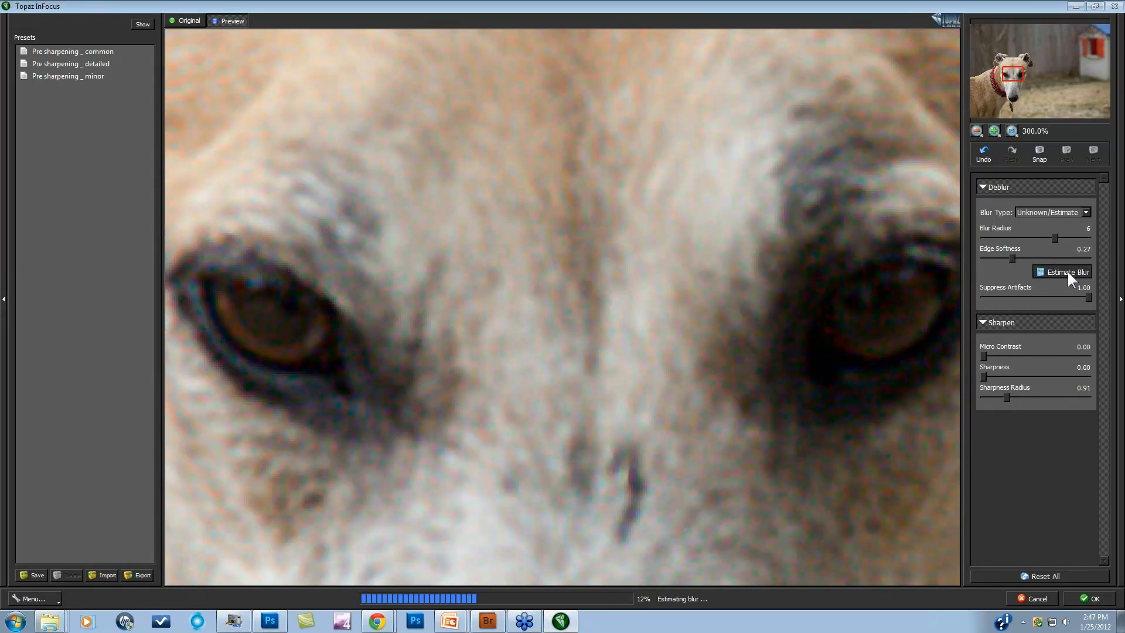
click(450, 364)
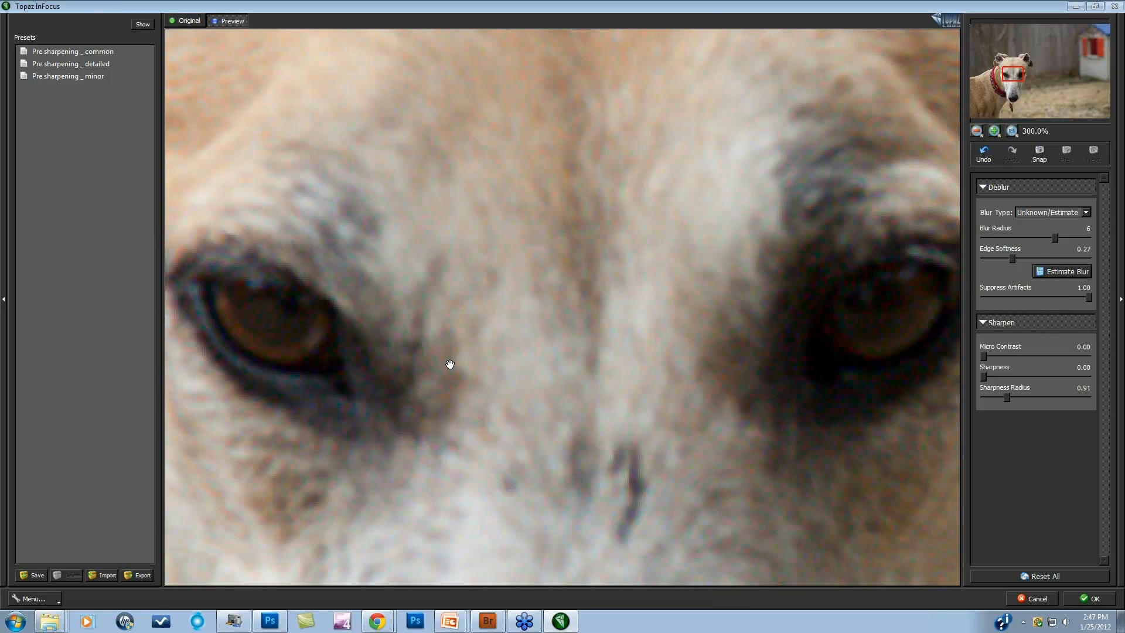
click(450, 365)
click(450, 364)
click(808, 412)
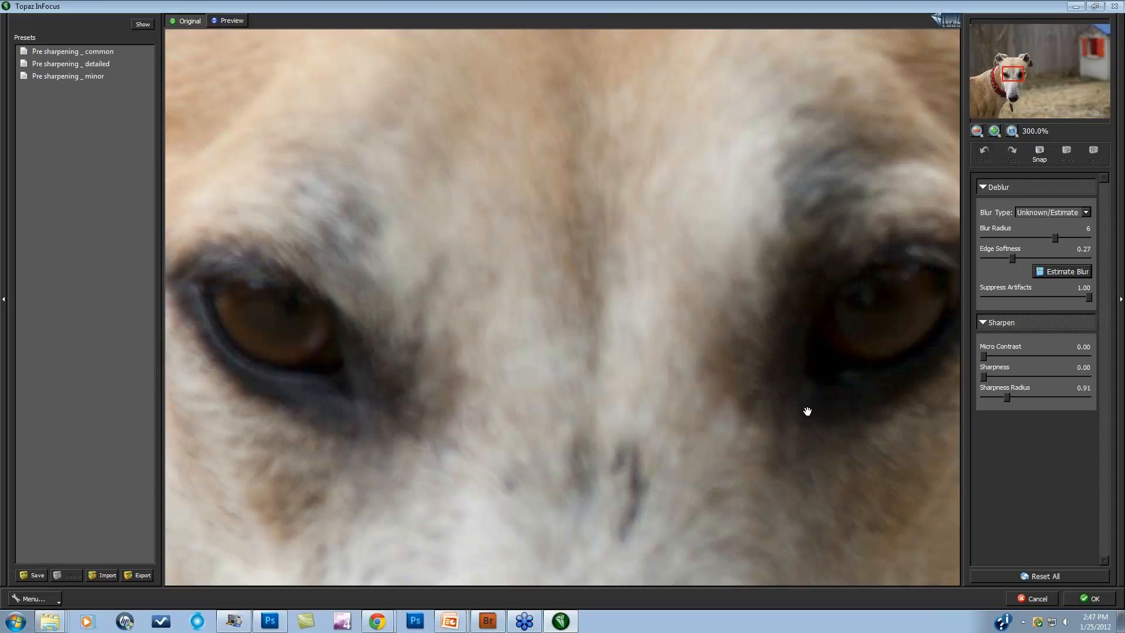
click(1090, 601)
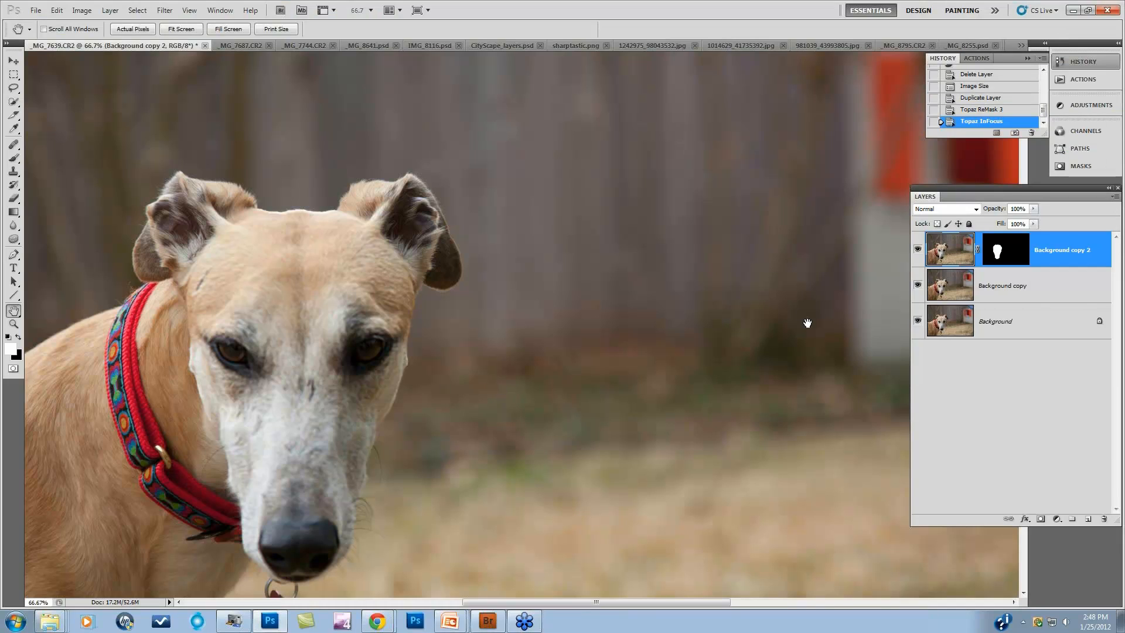
Step: Compare the dog's face with and without the deblurred Background copy 2 layer, centring the dog in view
click(918, 252)
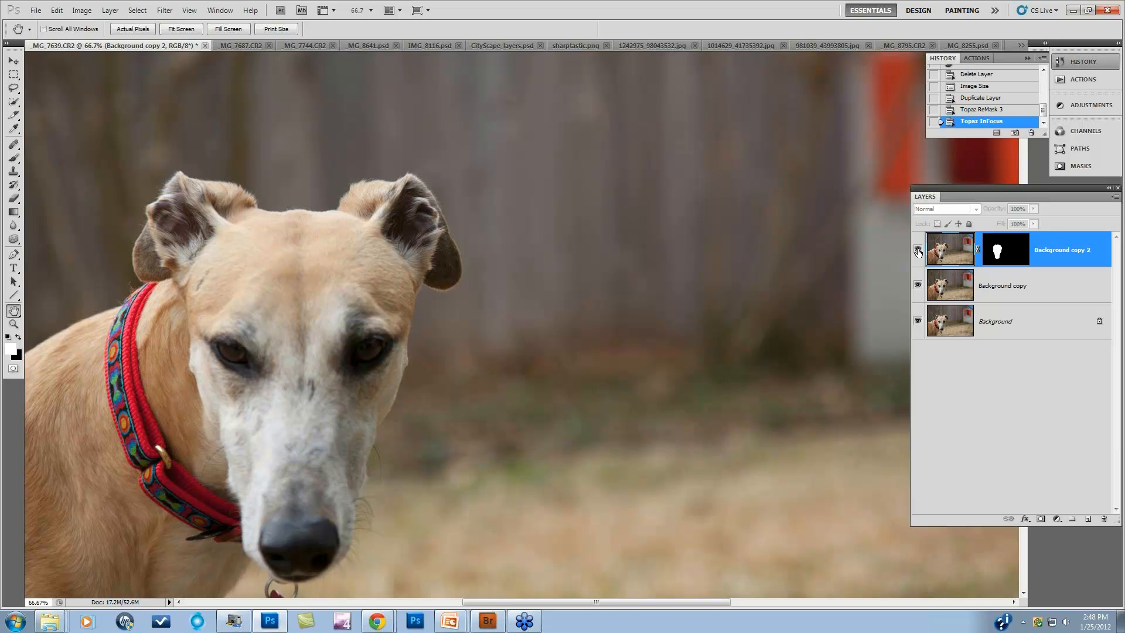
click(918, 252)
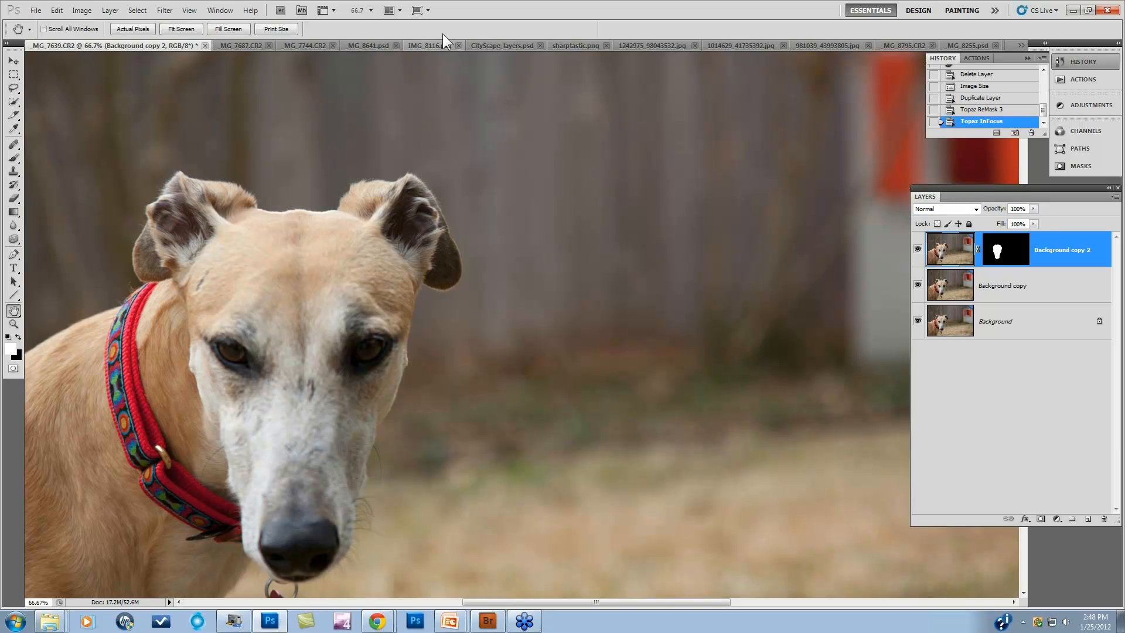
drag(309, 165, 659, 136)
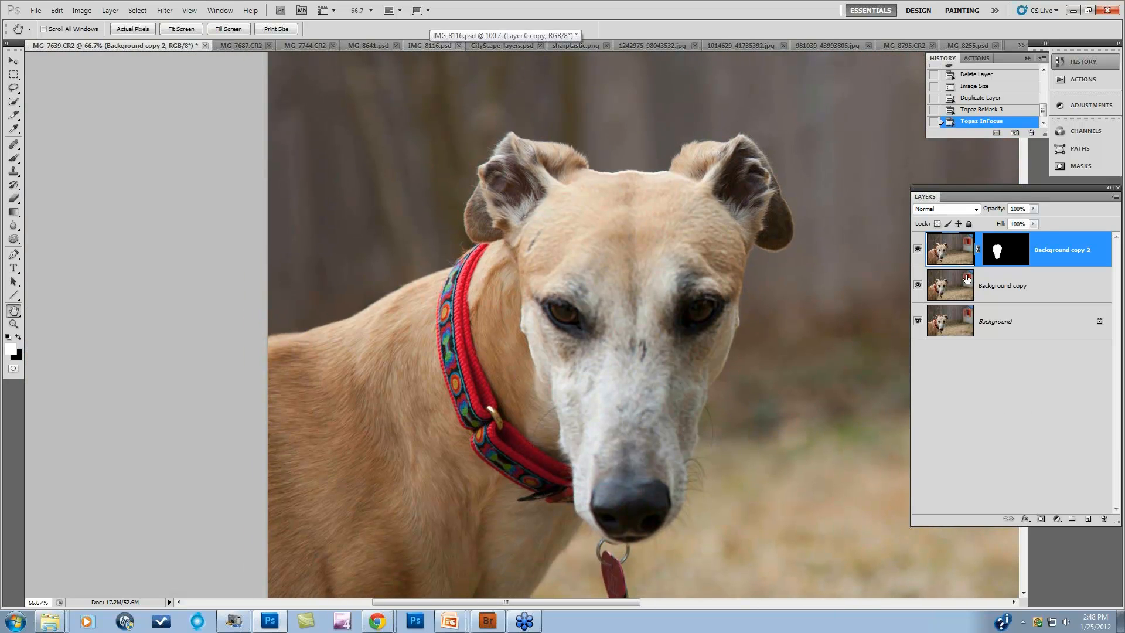
click(918, 252)
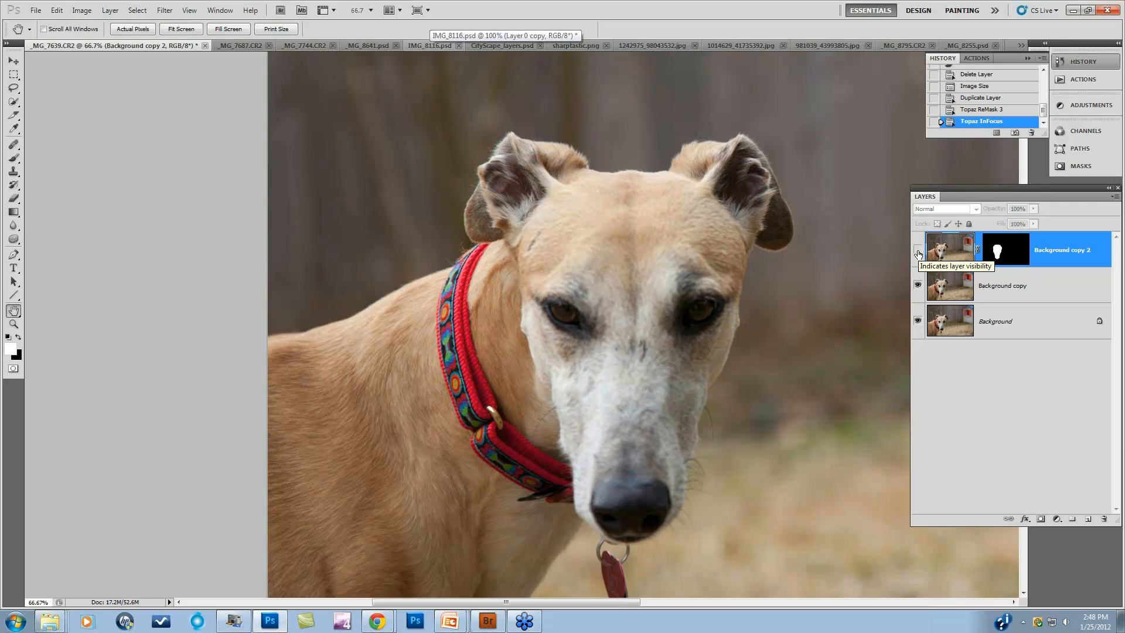
click(918, 252)
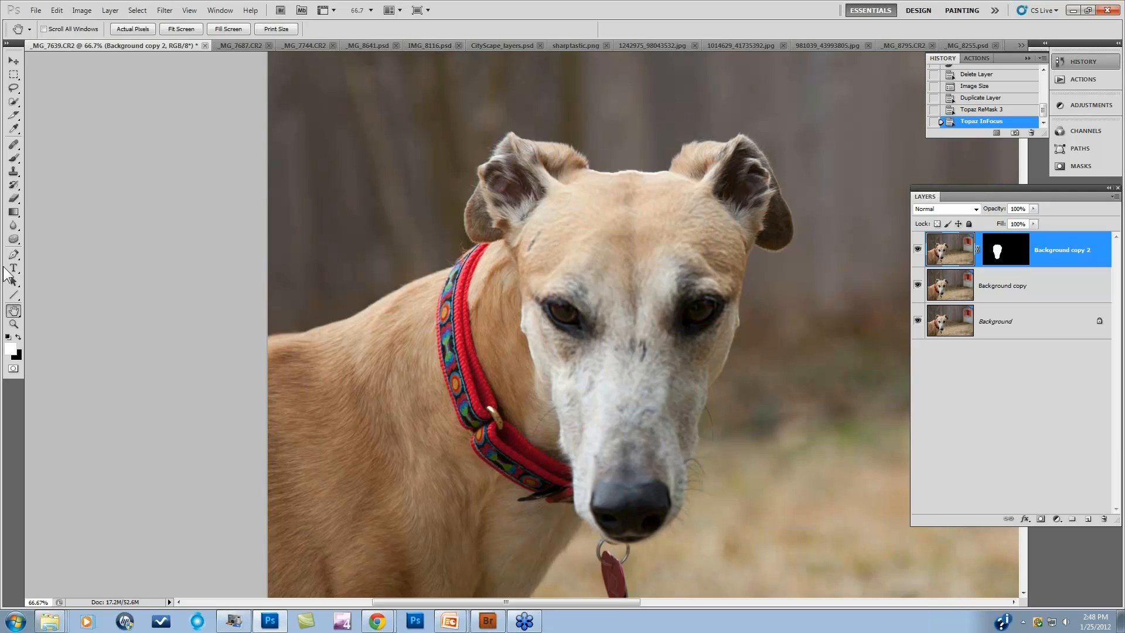
Step: Select the Background copy 2 layer mask and set up a soft black brush at 60% opacity
click(1027, 251)
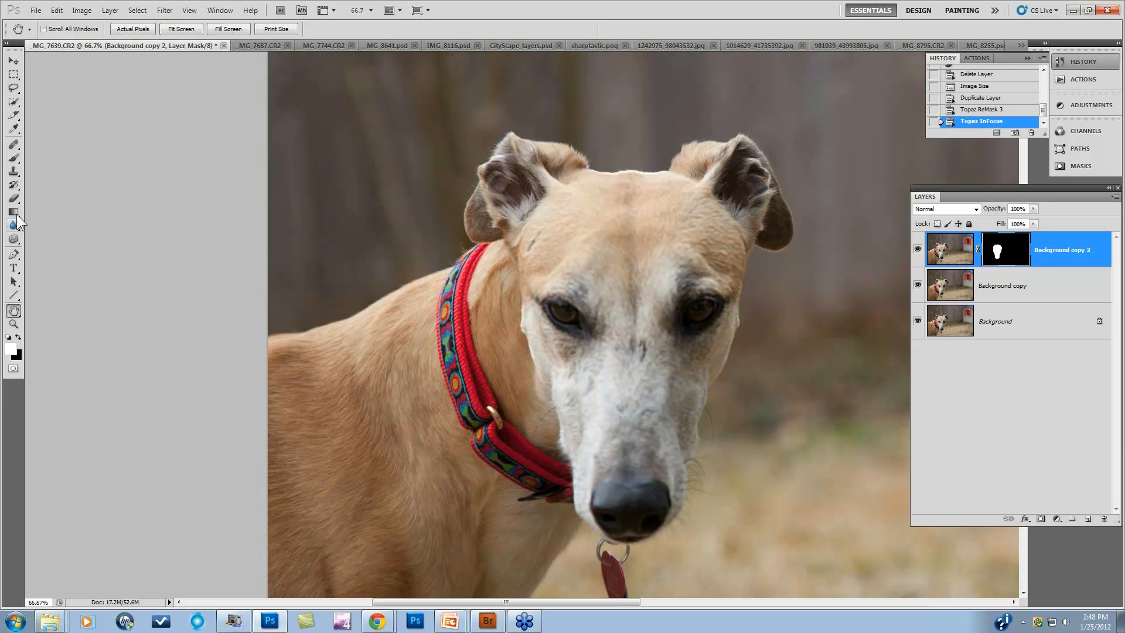
click(16, 160)
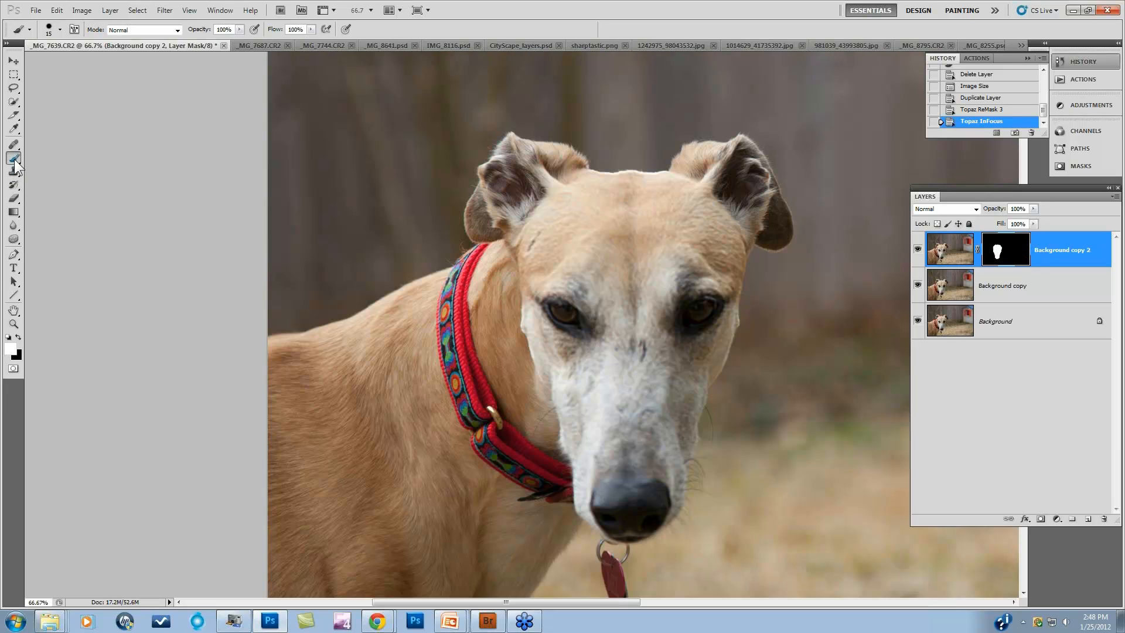
click(19, 338)
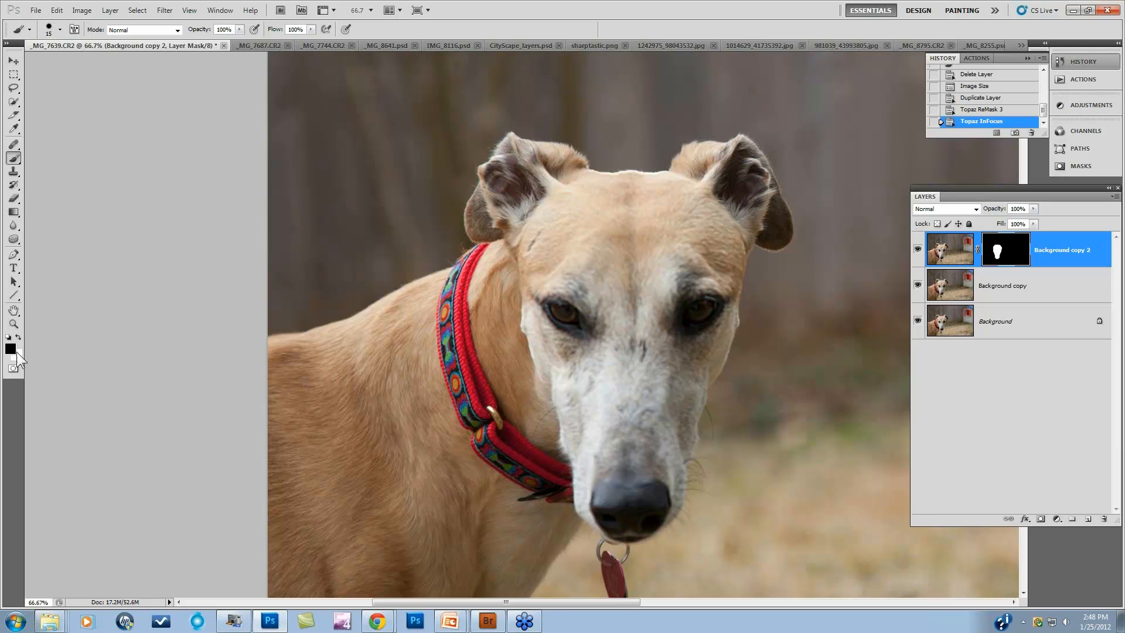
click(239, 29)
click(177, 30)
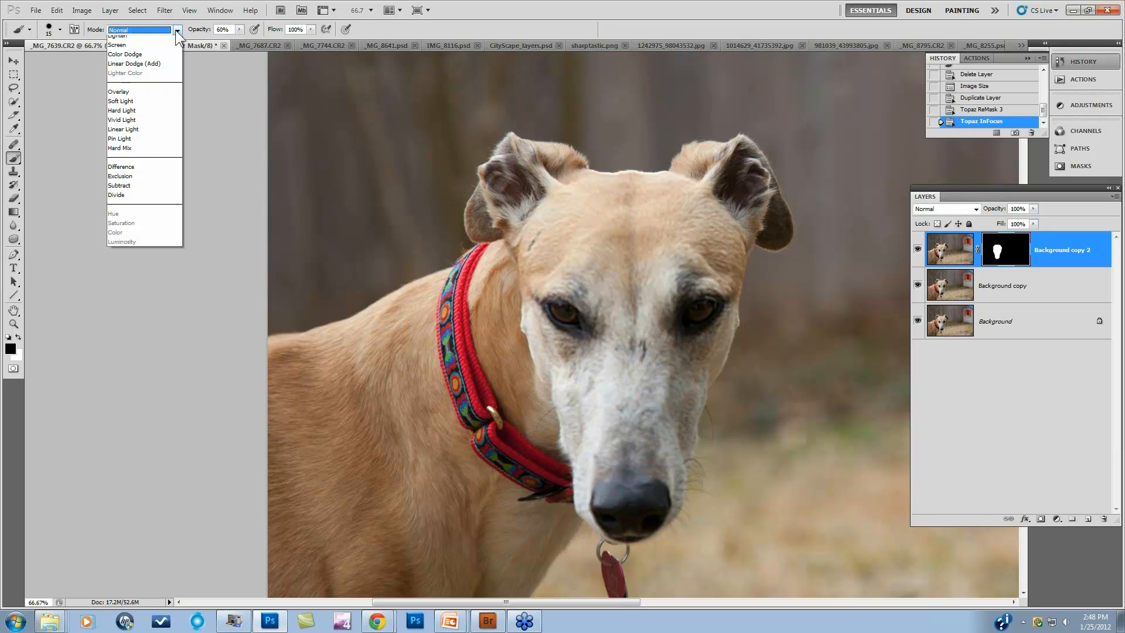
click(60, 32)
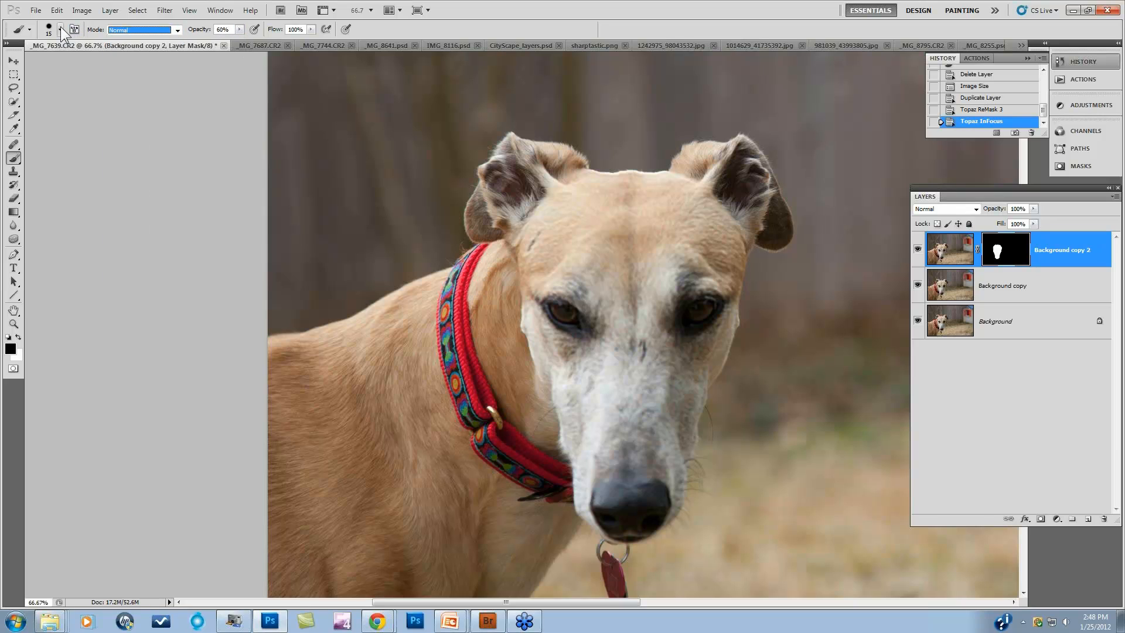
click(59, 30)
drag(102, 85, 43, 86)
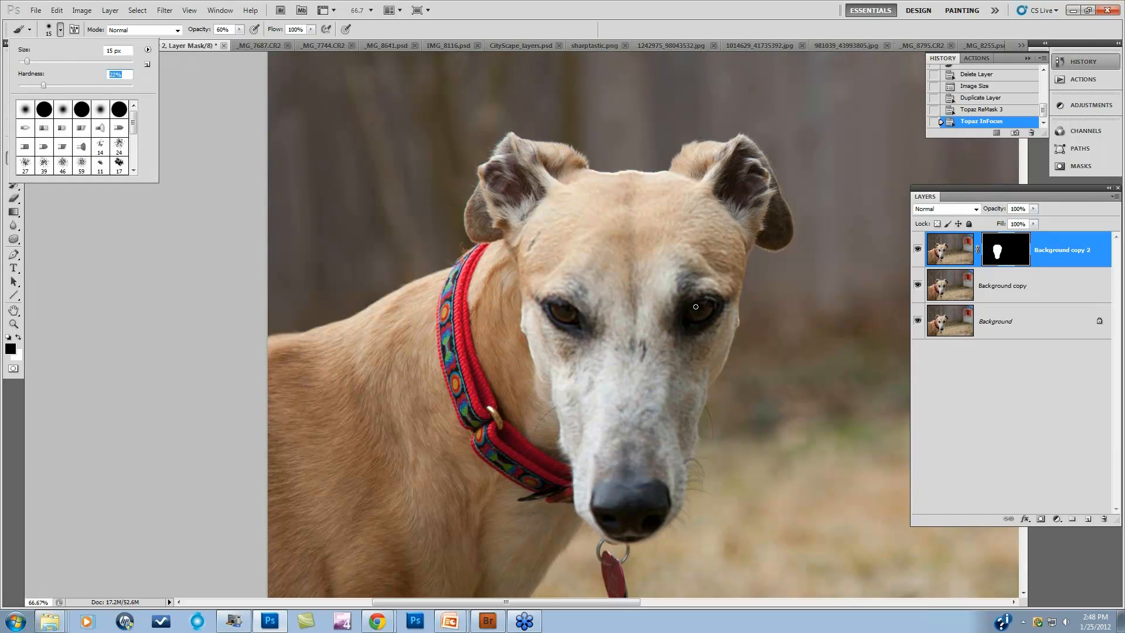
Step: Paint the mask over the fur around the dog's eyes with a brush enlarged to 125 px, and compare the result without the layer
click(579, 251)
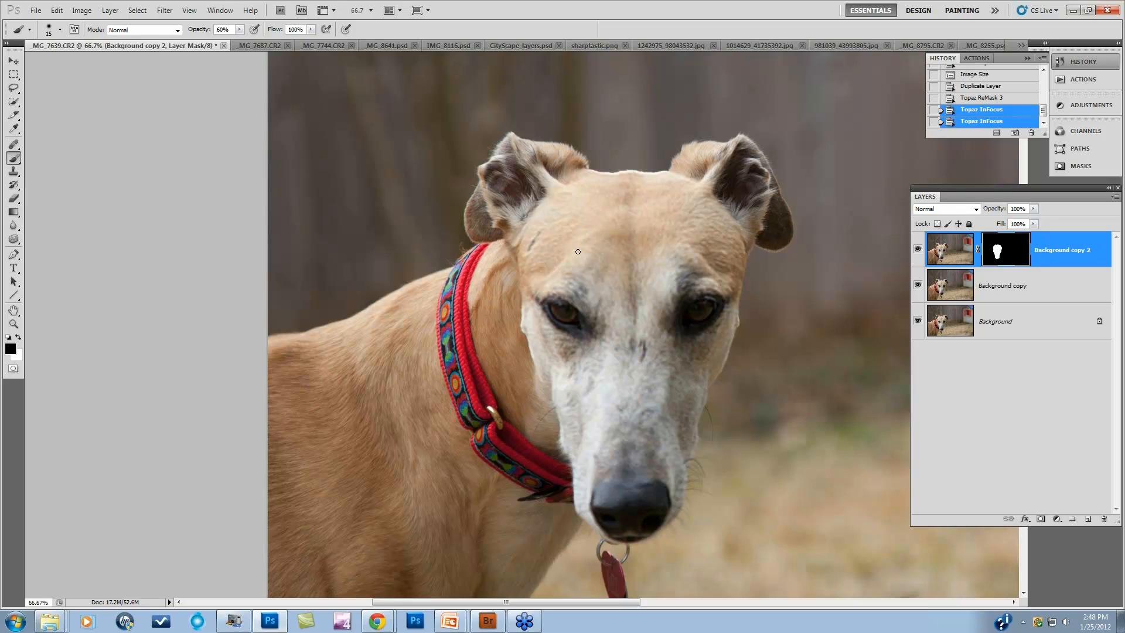
key(bracketright)
key(bracketright)
key(bracketright)
key(bracketright)
key(bracketright)
key(bracketright)
key(bracketright)
key(bracketright)
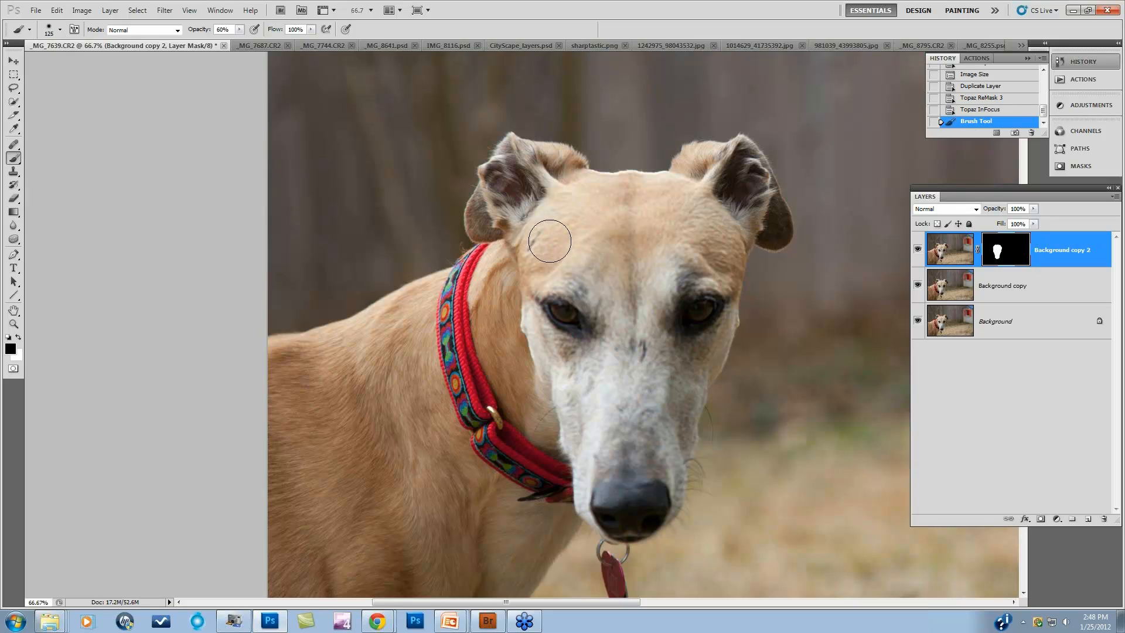
key(bracketright)
key(bracketright)
drag(705, 276, 722, 278)
click(921, 252)
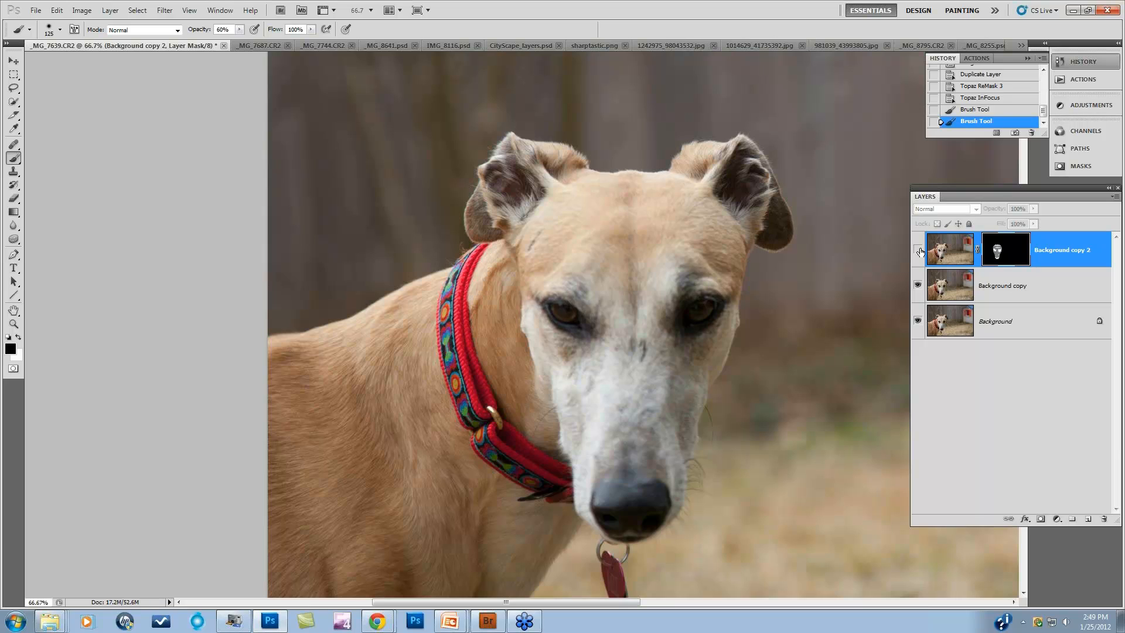
click(919, 251)
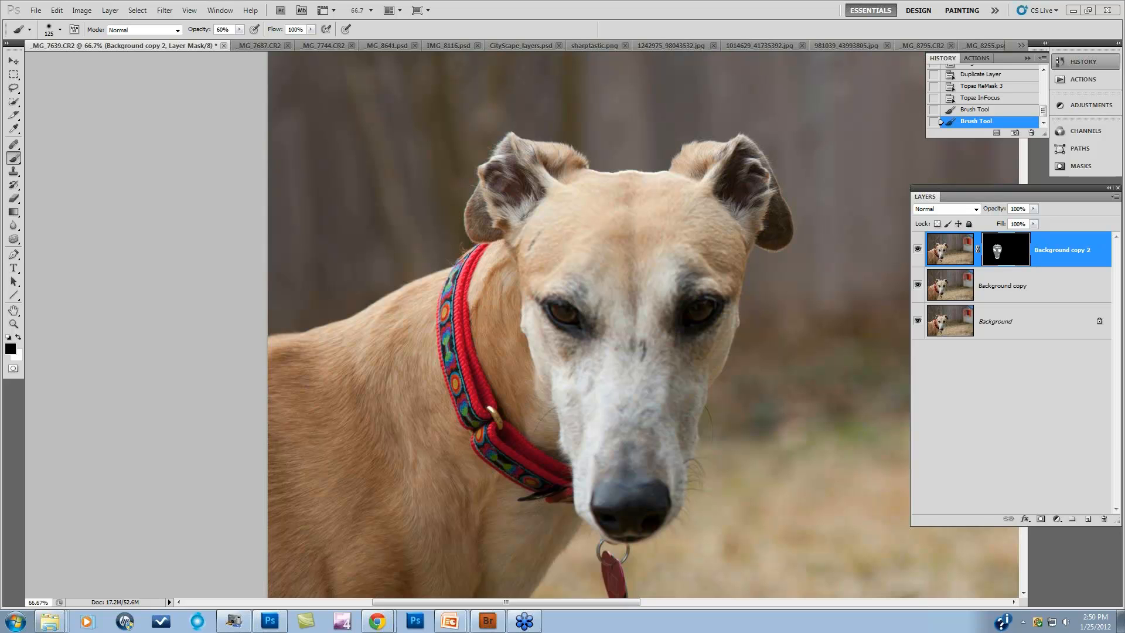
Step: Switch to _MG_7687.CR2, revert it to its opened state, duplicate the Background layer again and open the copy in Topaz InFocus
click(260, 45)
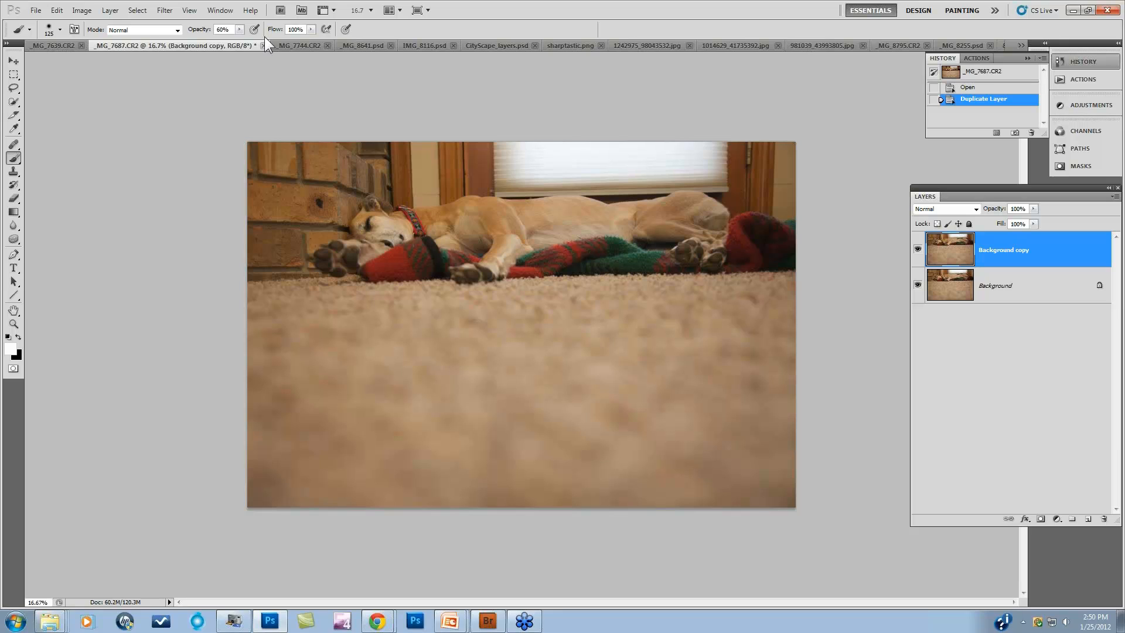
click(969, 89)
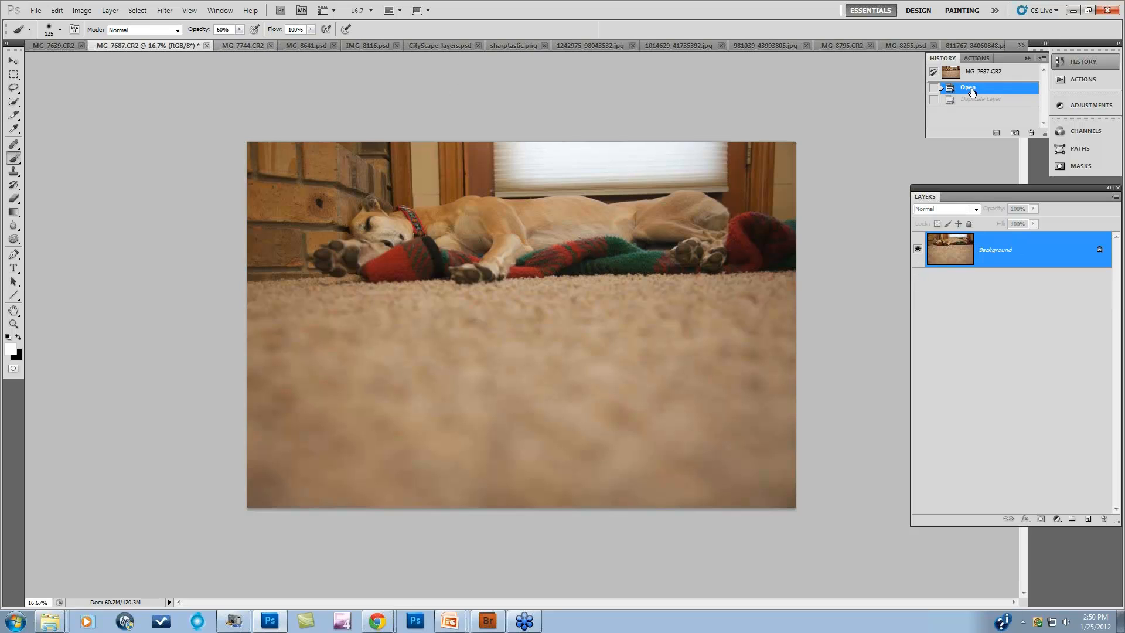
drag(1090, 264, 1091, 521)
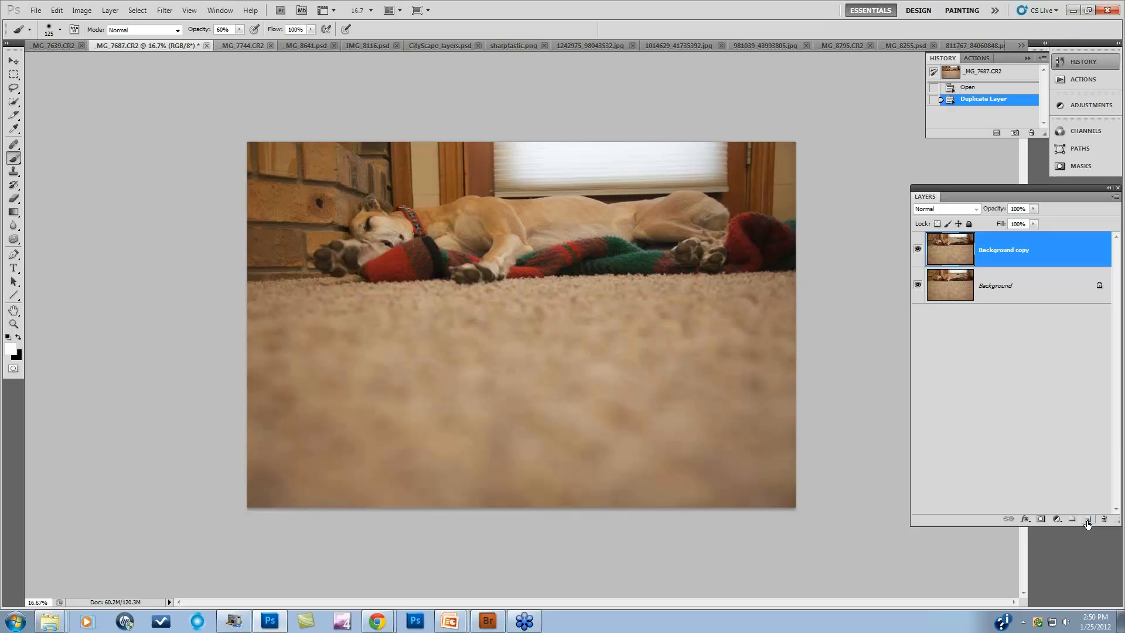
click(164, 10)
mouse_move(176, 266)
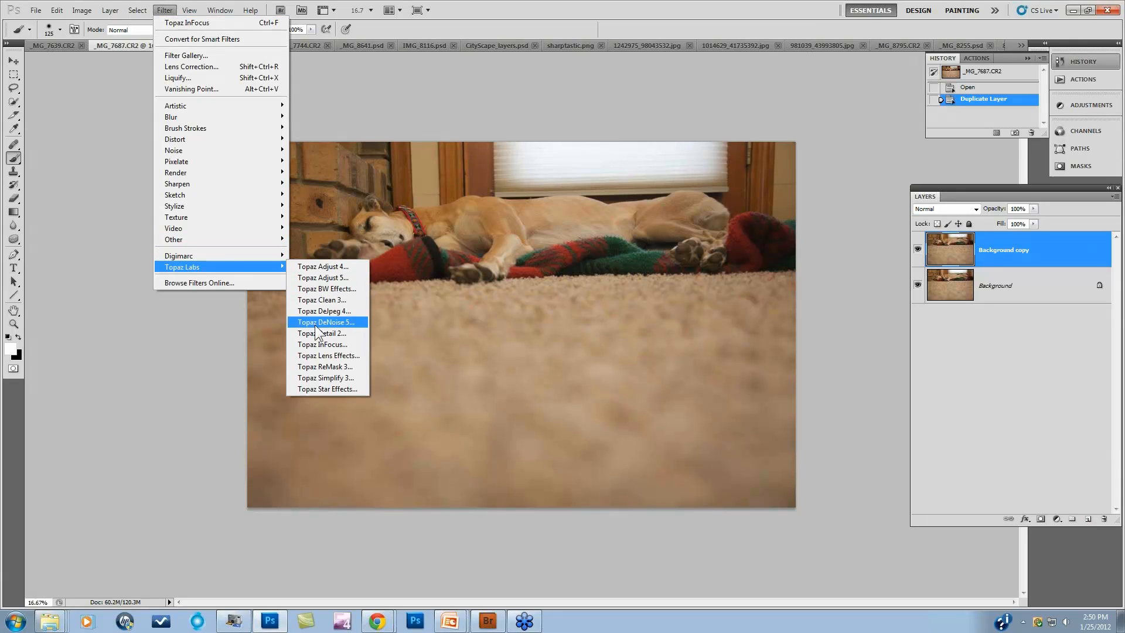
click(332, 344)
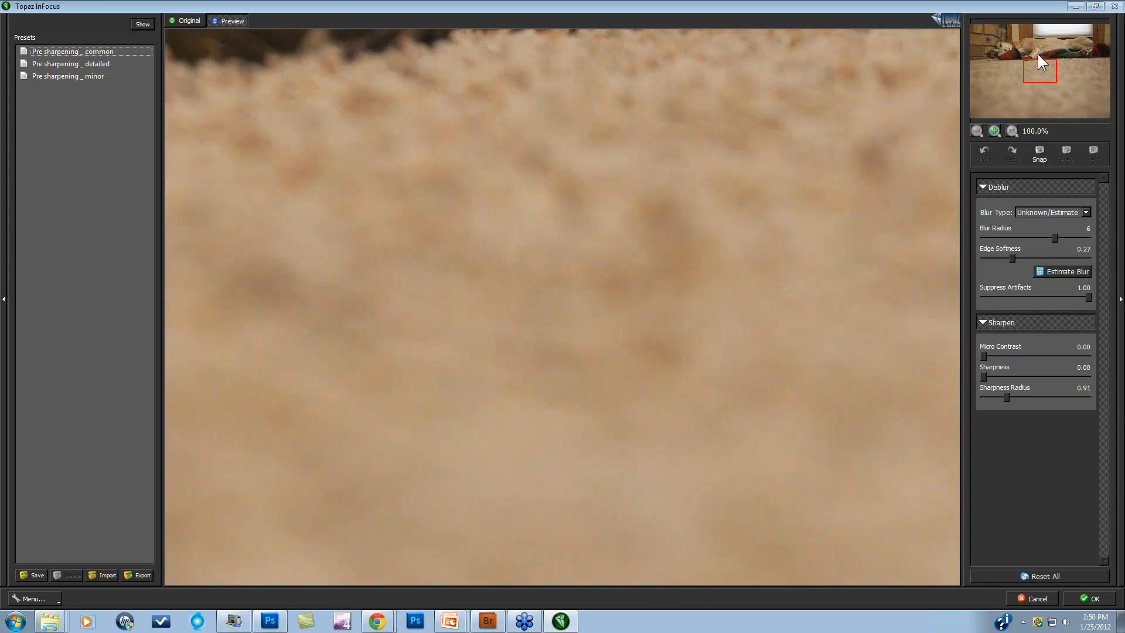
Step: Frame the sleeping dog's face, set Blur Radius to 3, Edge Softness to 0.19 and Suppress Artifacts to 0.20, and estimate the blur
drag(1039, 56, 1010, 37)
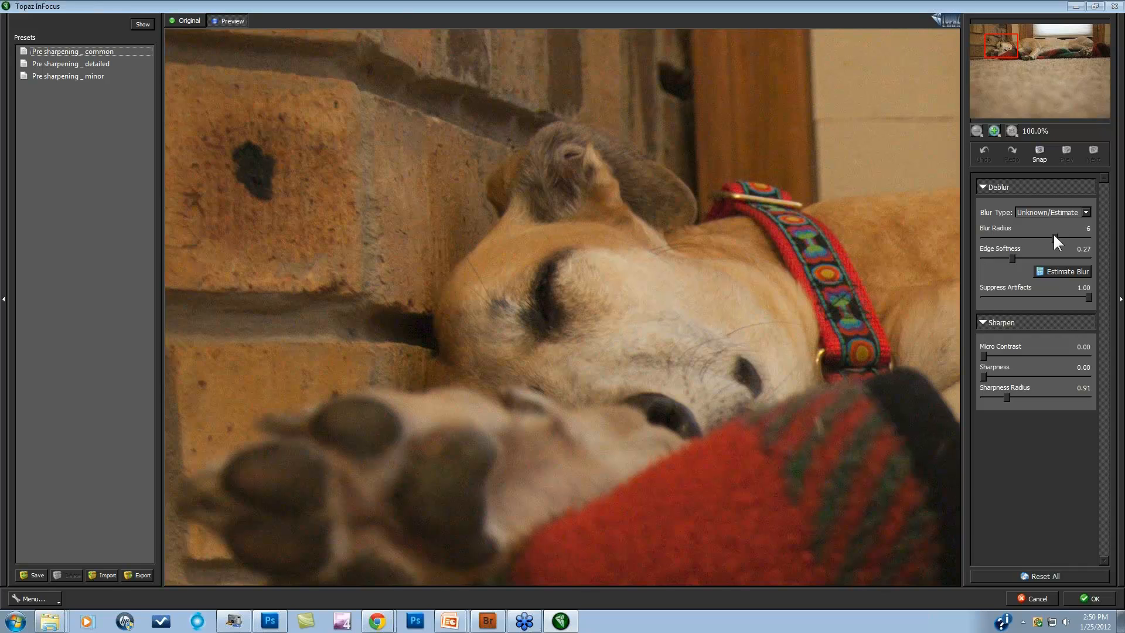
drag(1054, 237, 1019, 238)
click(1004, 297)
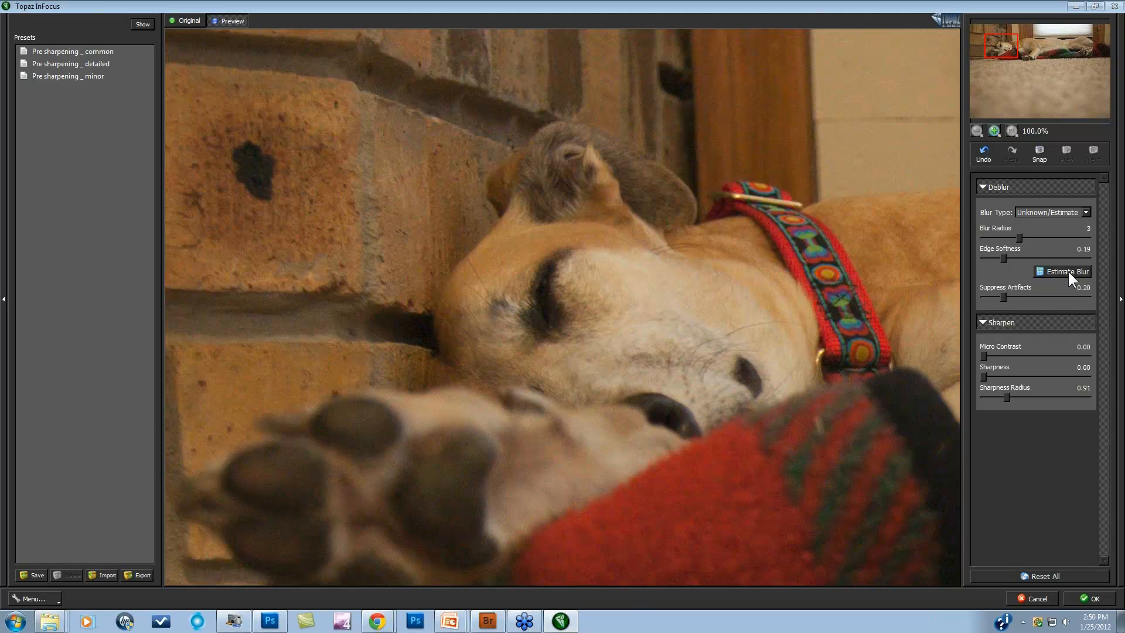
click(1068, 270)
Step: Re-estimate the blur with Blur Radius 2 and Suppress Artifacts 0.36, compare with the original, and raise Edge Softness to 0.33
drag(1004, 298, 1021, 293)
click(1061, 272)
key(space)
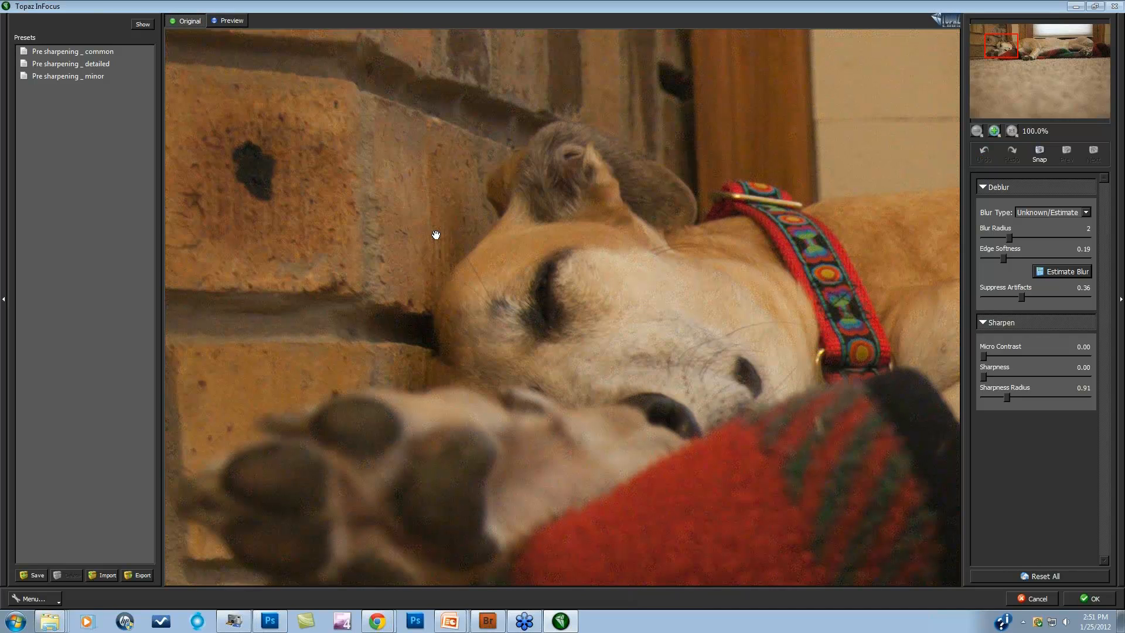
key(space)
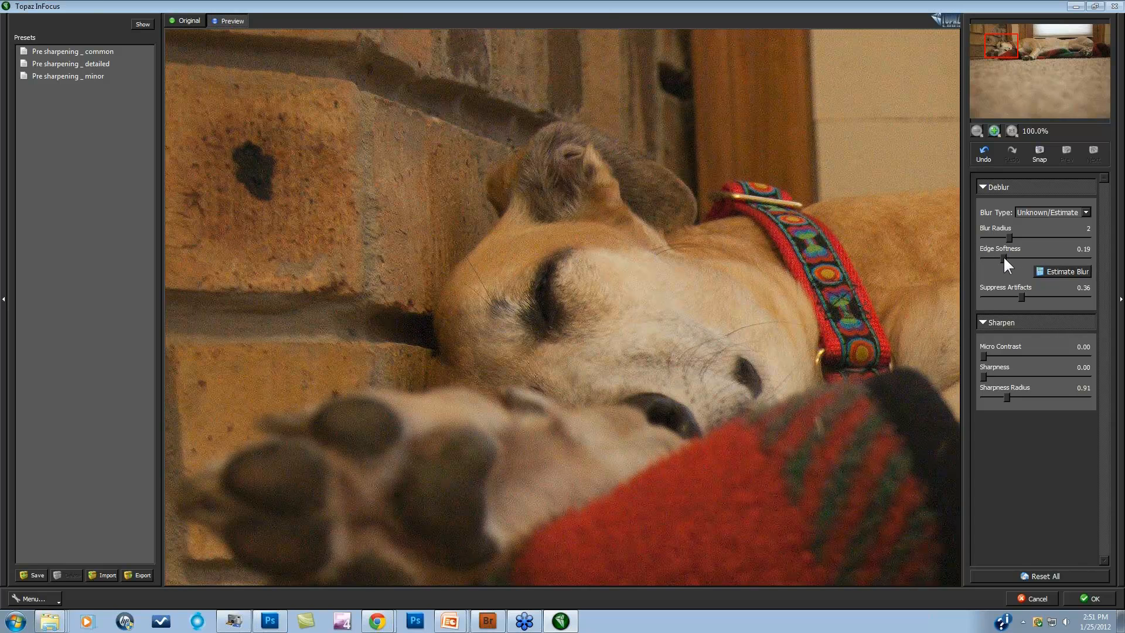
drag(1003, 258, 1018, 258)
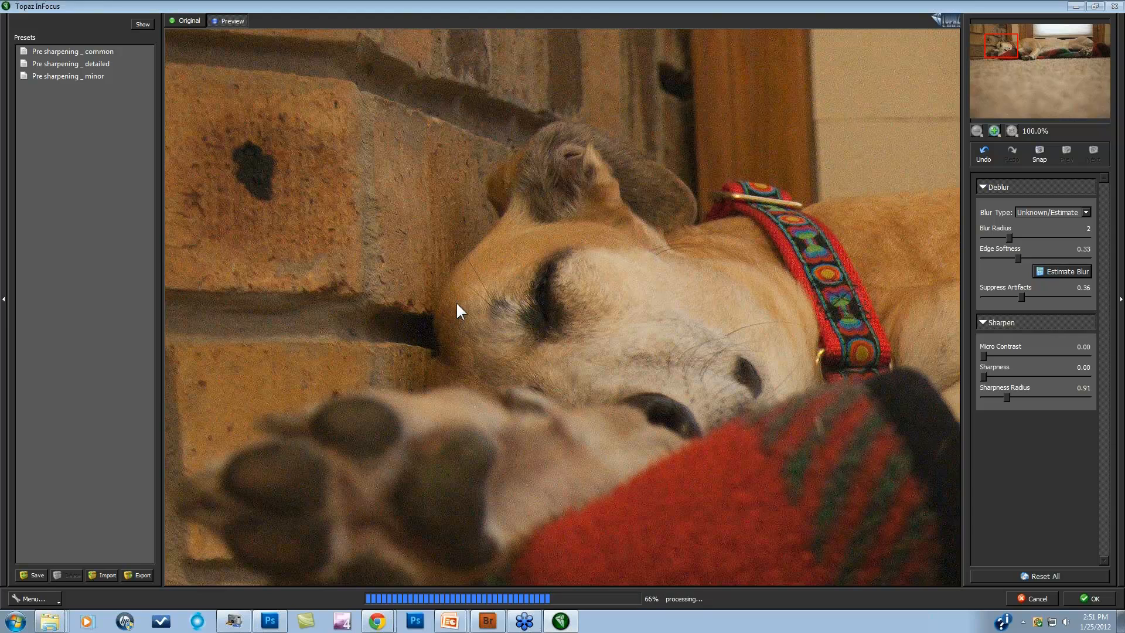
Step: Compare the deblurred dog's face with the original, try Suppress Artifacts at 0.68, and close InFocus without applying
click(533, 325)
click(532, 325)
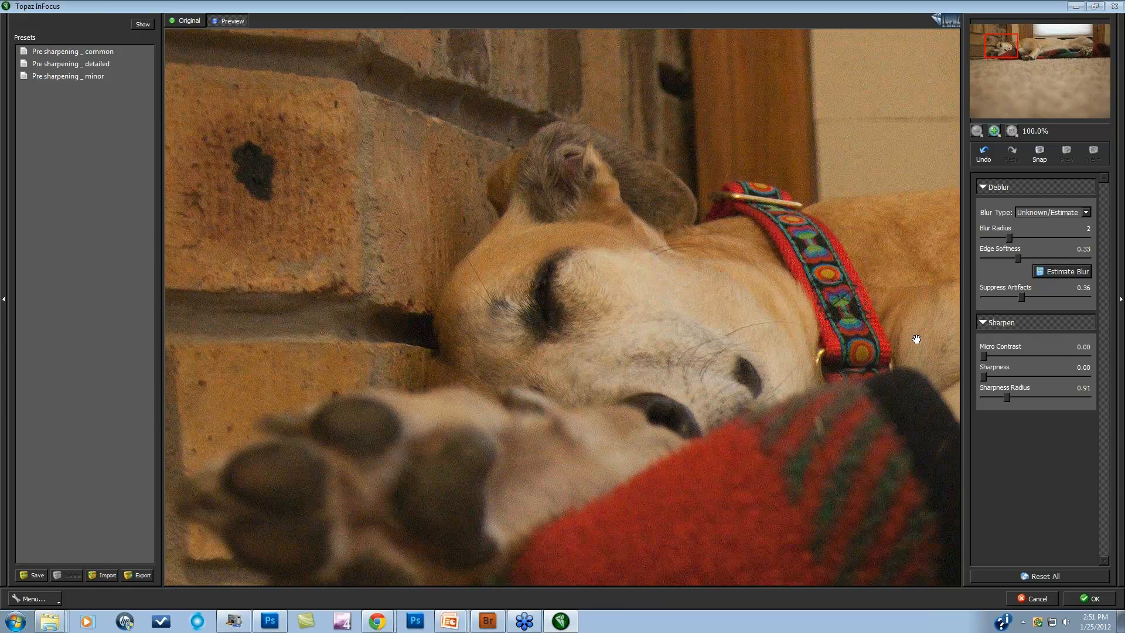
drag(1022, 297, 1055, 292)
click(559, 301)
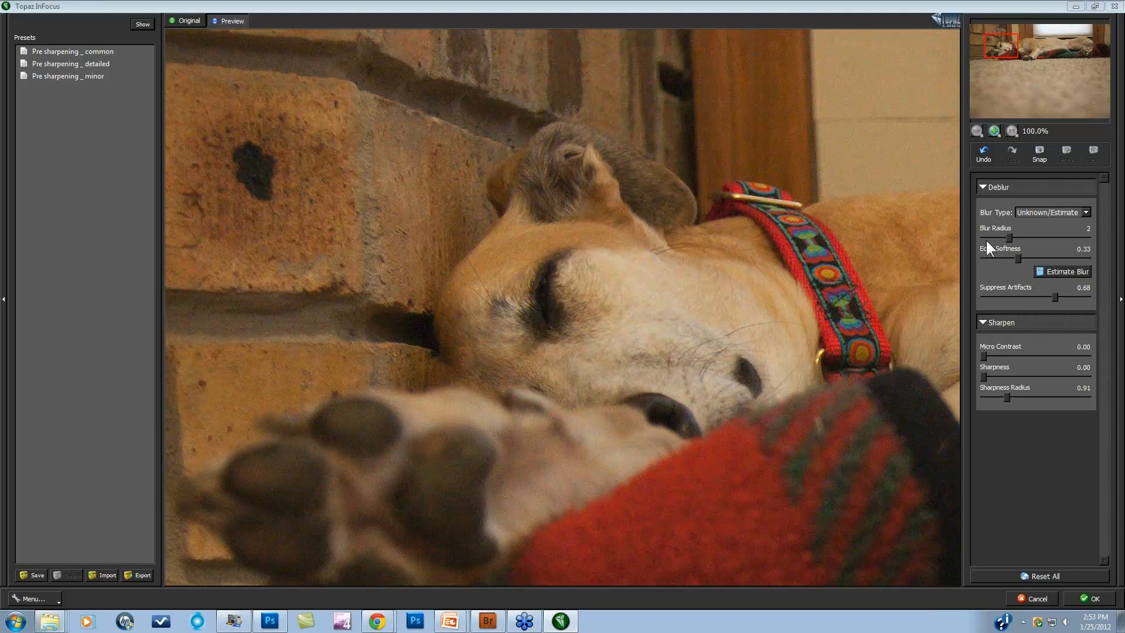
click(1032, 597)
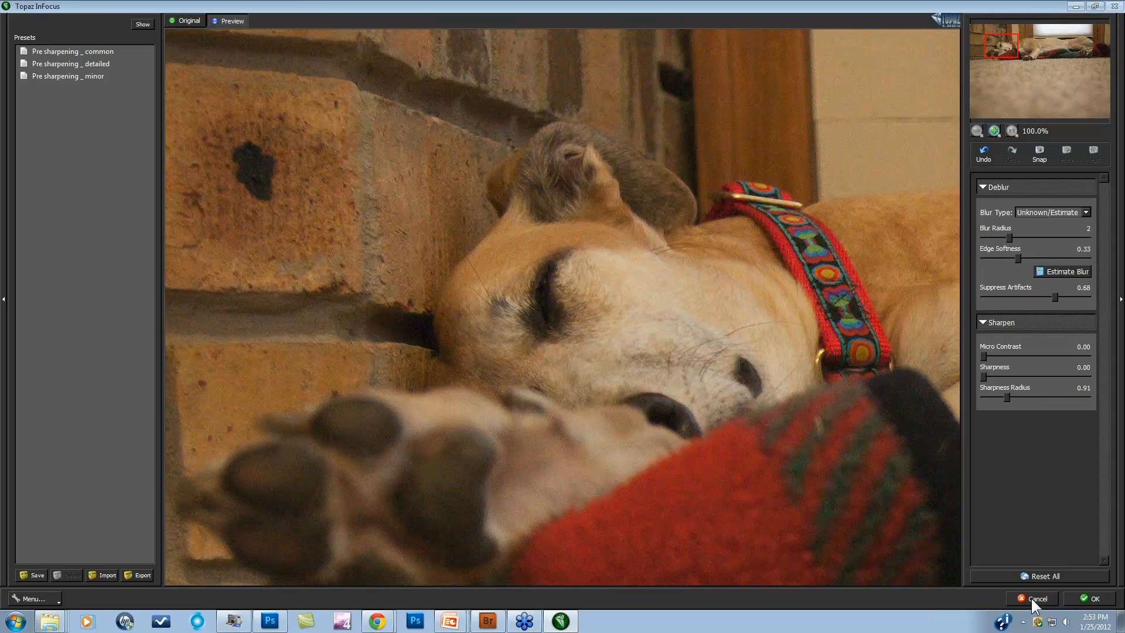
Step: Switch to sharptastic.png and examine the edges of the original and out-of-focus starburst samples at 400%
click(559, 46)
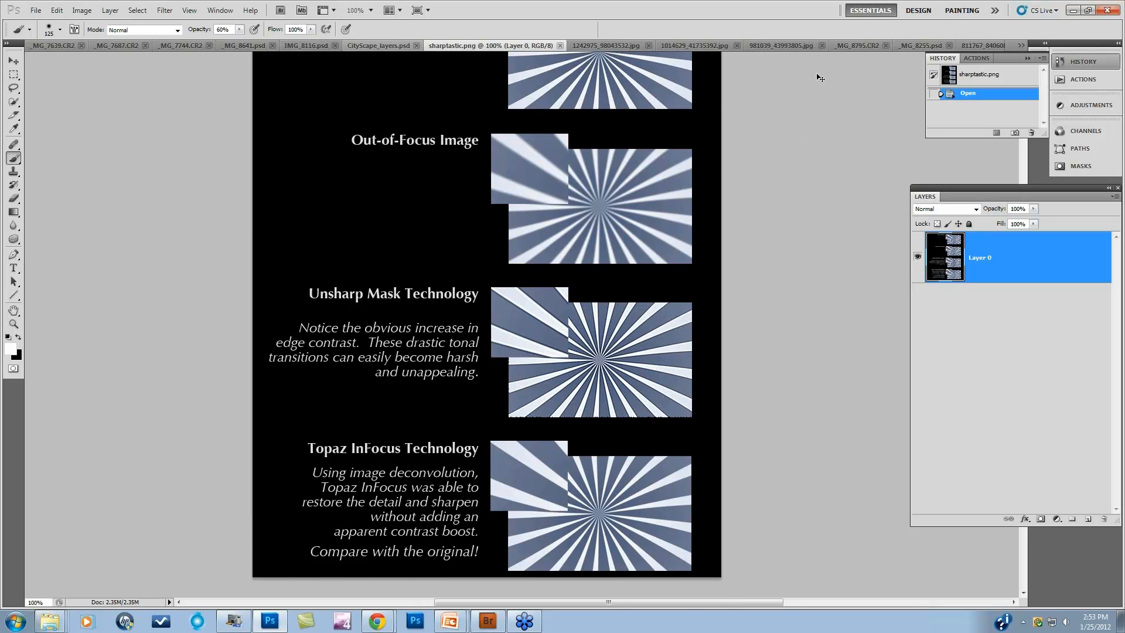
key(ctrl+plus)
key(ctrl+plus)
key(ctrl+plus)
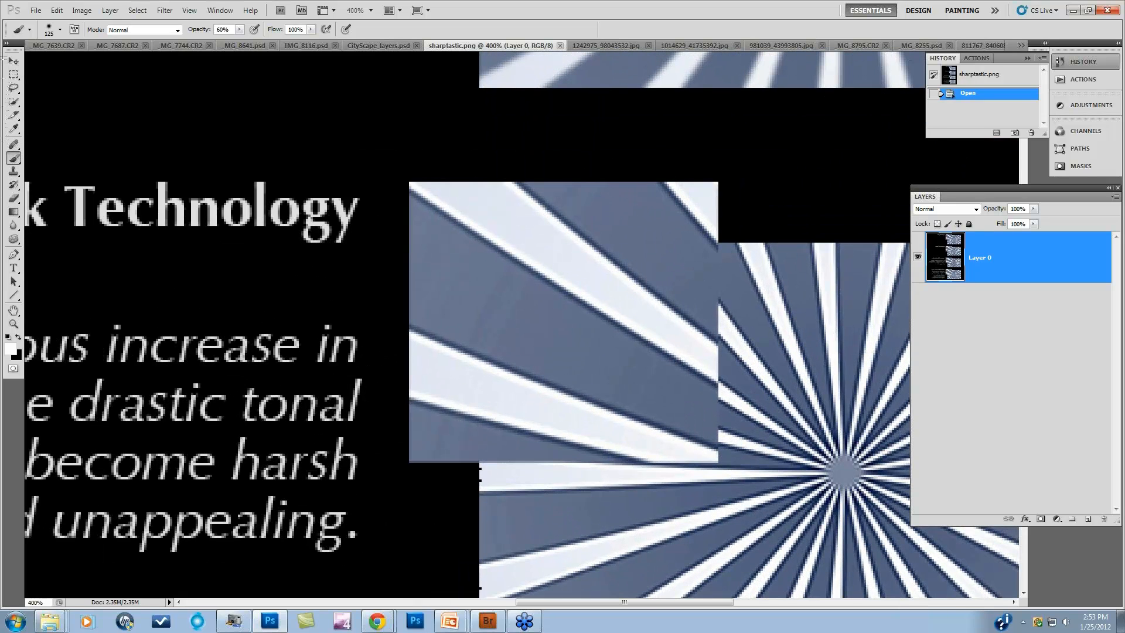
click(16, 311)
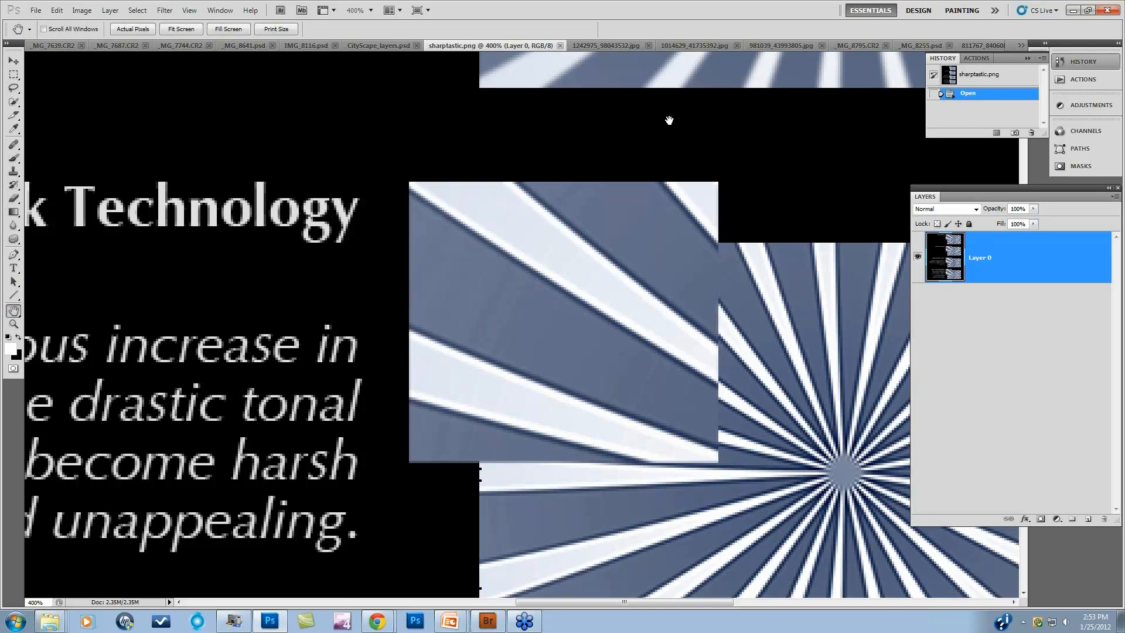
drag(670, 121, 507, 592)
drag(557, 240, 615, 524)
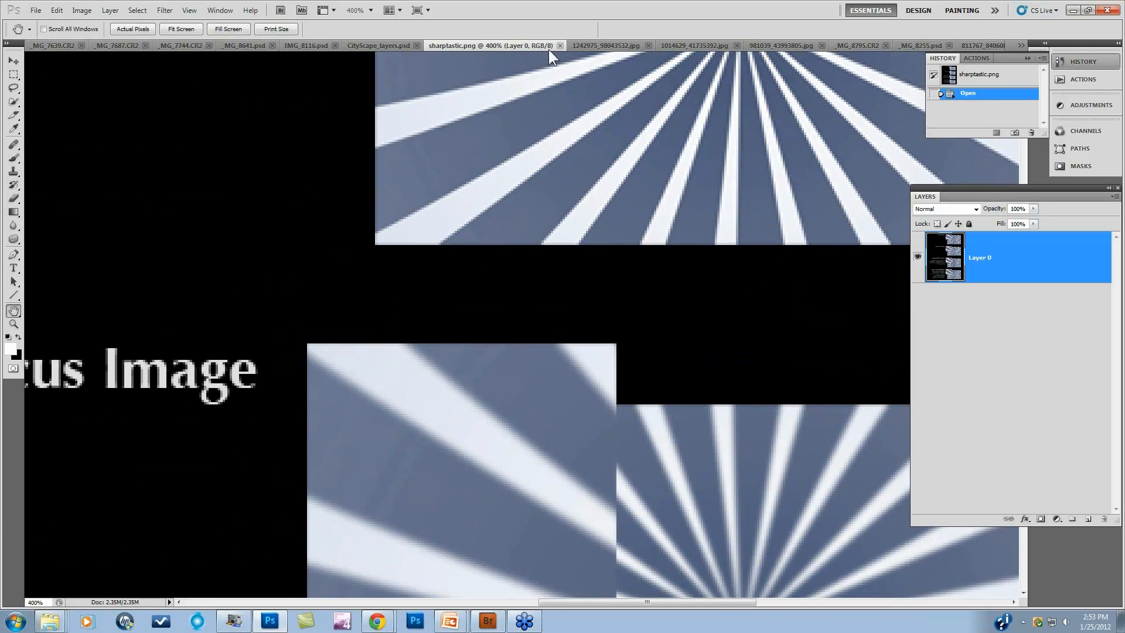
drag(559, 101, 566, 394)
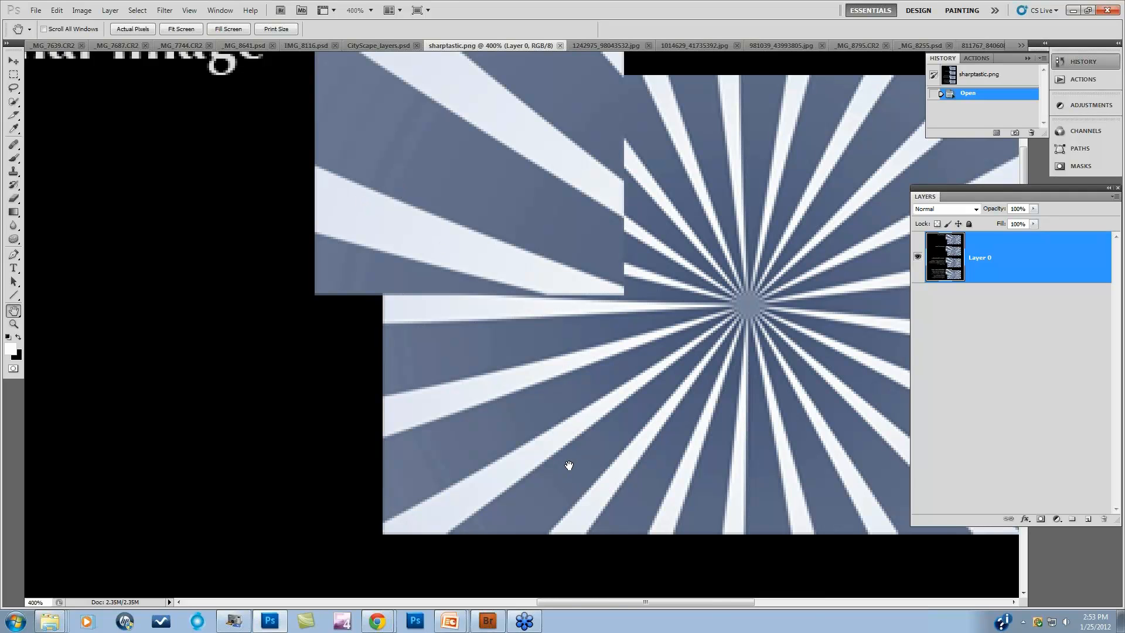
drag(570, 465, 587, 167)
drag(586, 411, 563, 297)
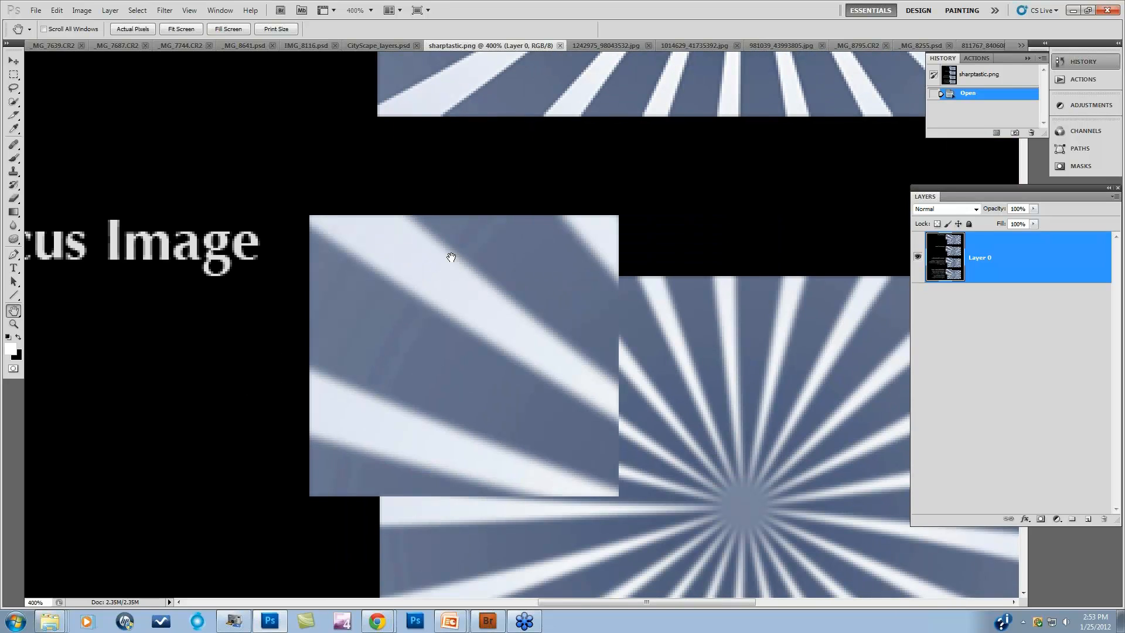
Step: Enlarge the out-of-focus starburst sample to 500% and compare its light-to-dark edges with the original sample
key(ctrl+plus)
key(ctrl+plus)
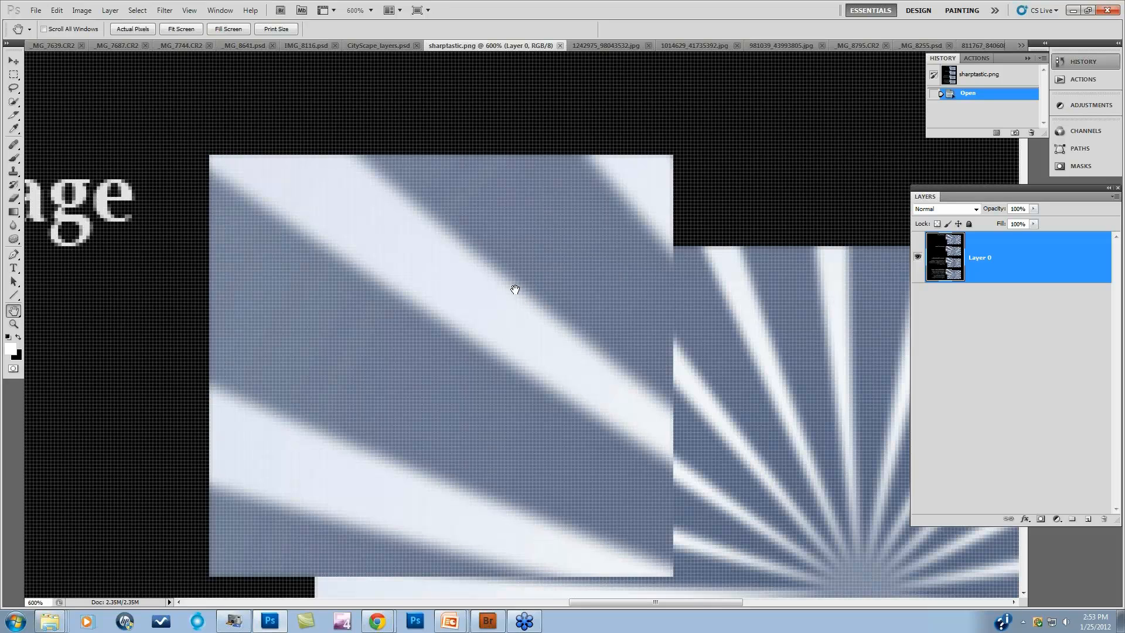
key(ctrl+minus)
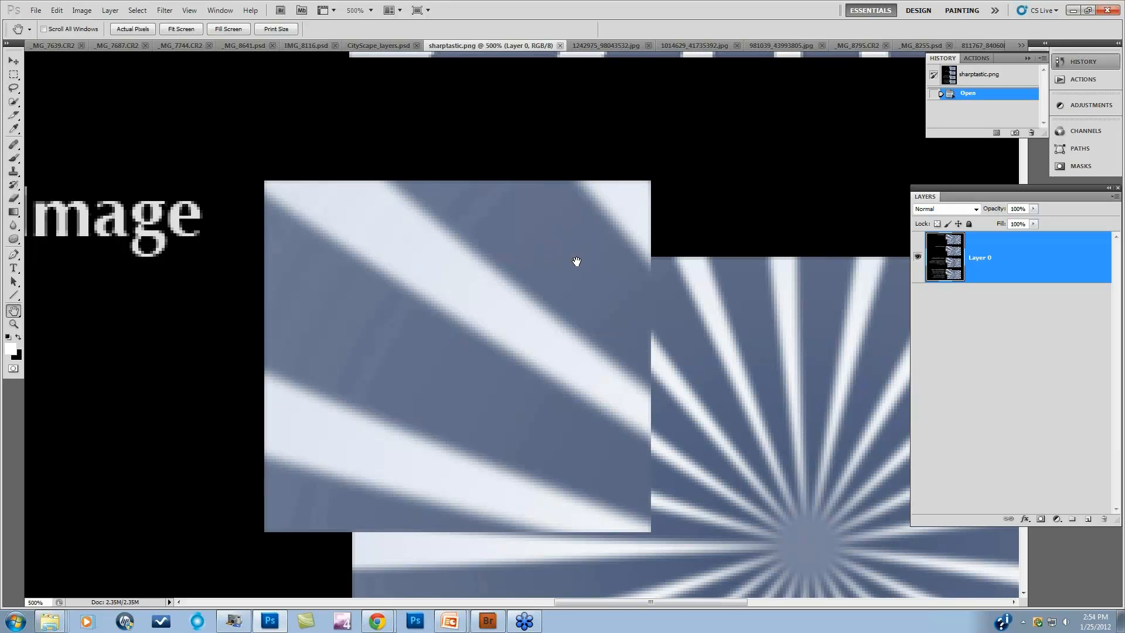
scroll(505, 121, down, 5)
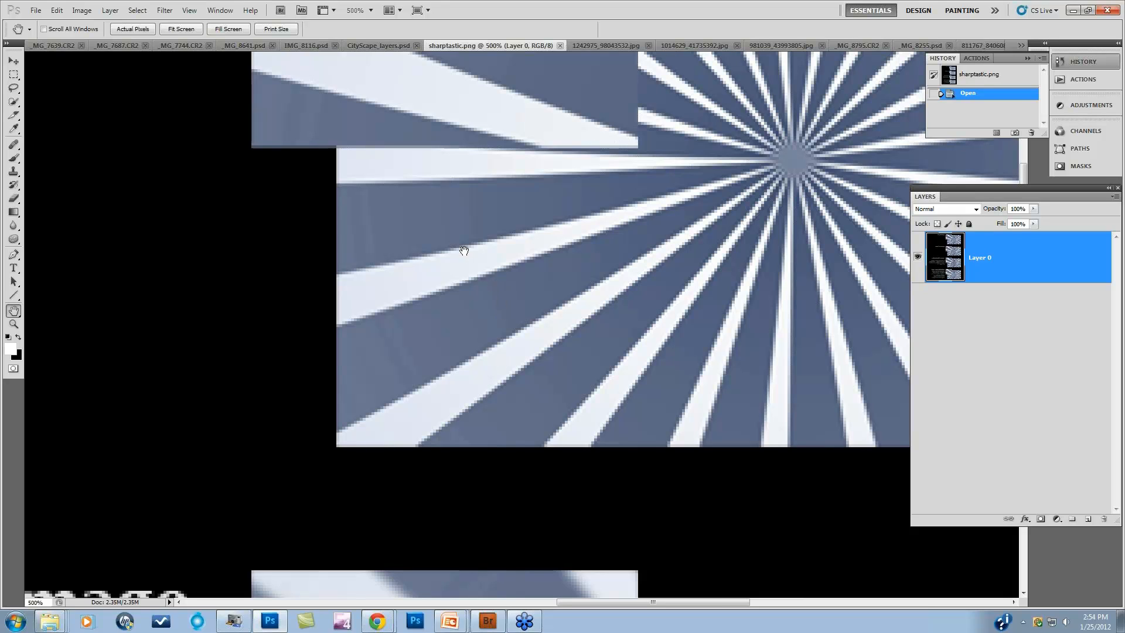
drag(515, 488, 550, 201)
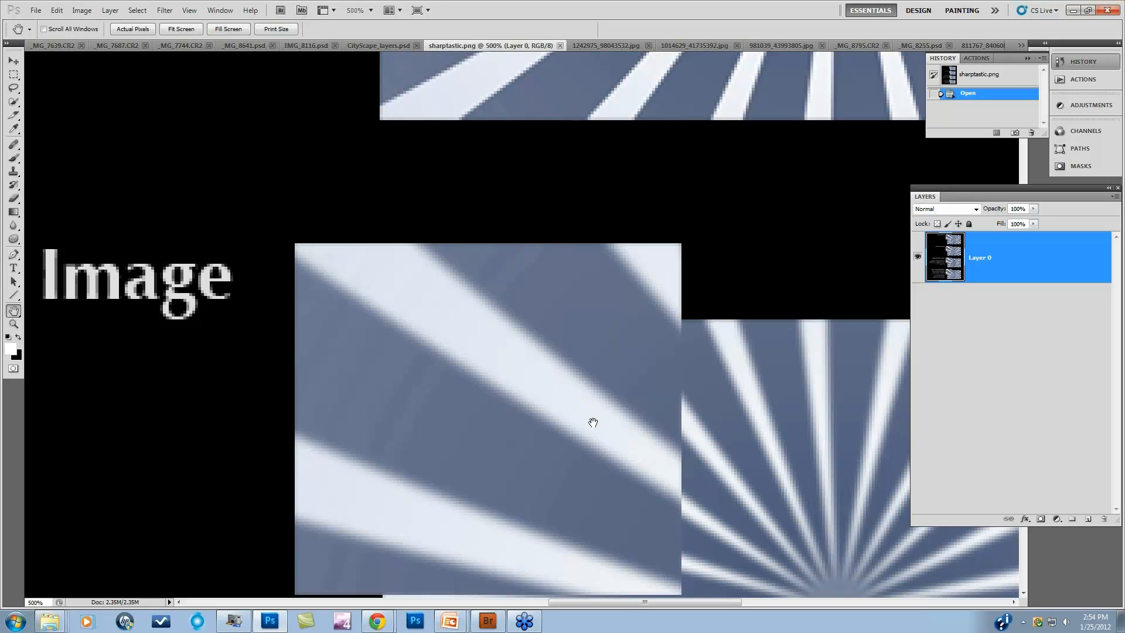
drag(563, 490, 571, 442)
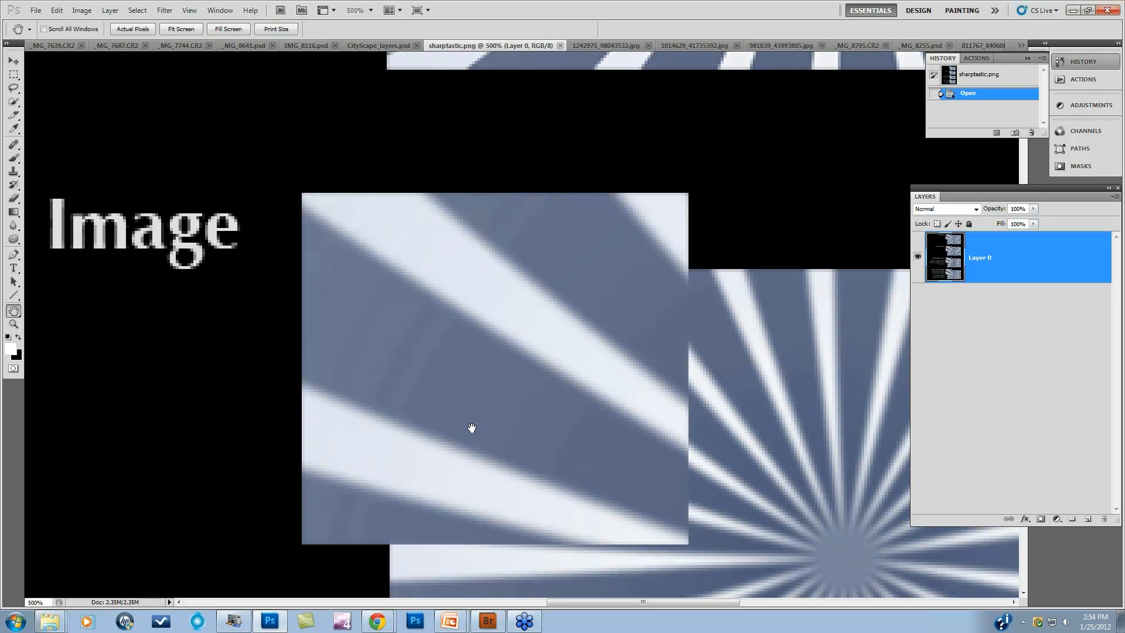
drag(470, 429, 469, 308)
Step: Compare the edge transitions of the Unsharp Mask sample with those of the Topaz InFocus and out-of-focus samples
drag(620, 574, 616, 282)
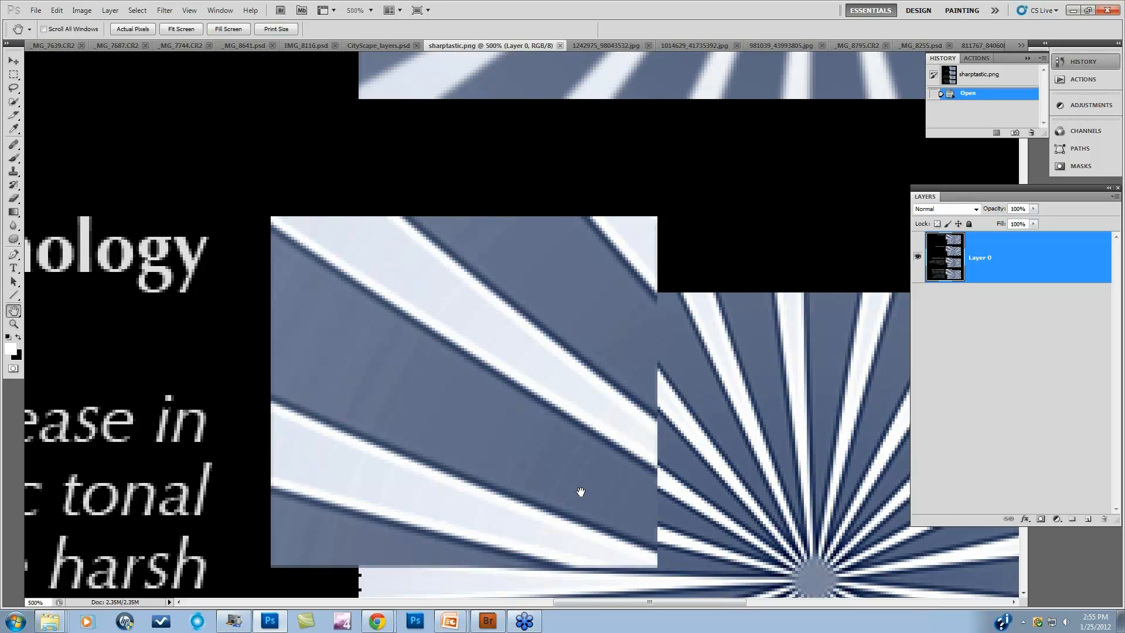
drag(577, 492, 554, 328)
drag(554, 473, 553, 252)
drag(632, 490, 552, 422)
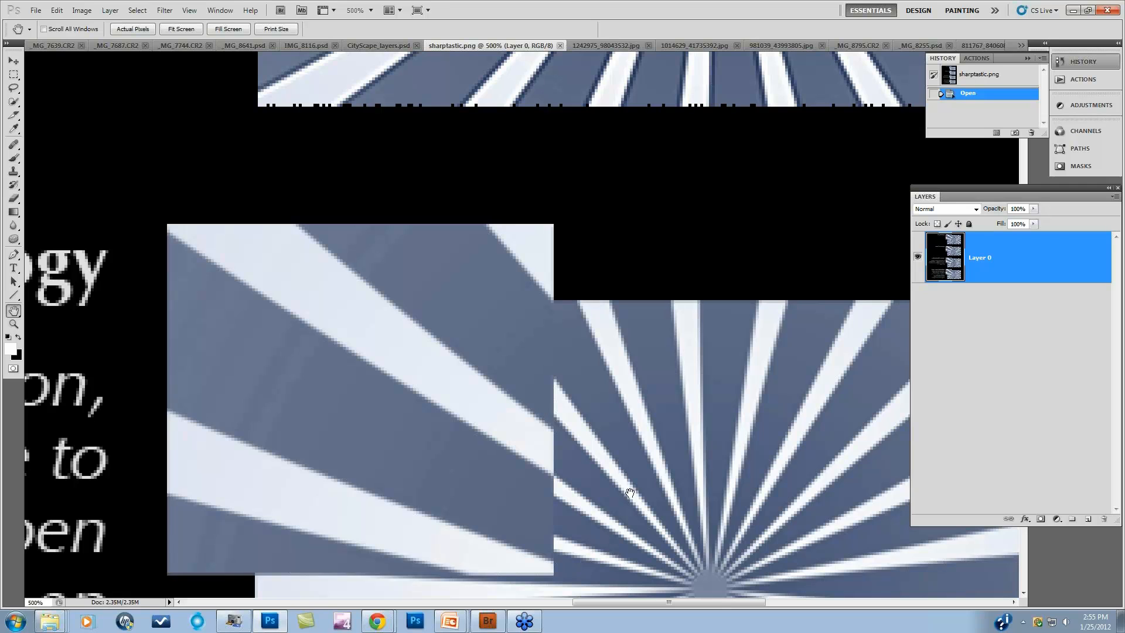
drag(621, 261, 636, 398)
drag(540, 187, 545, 449)
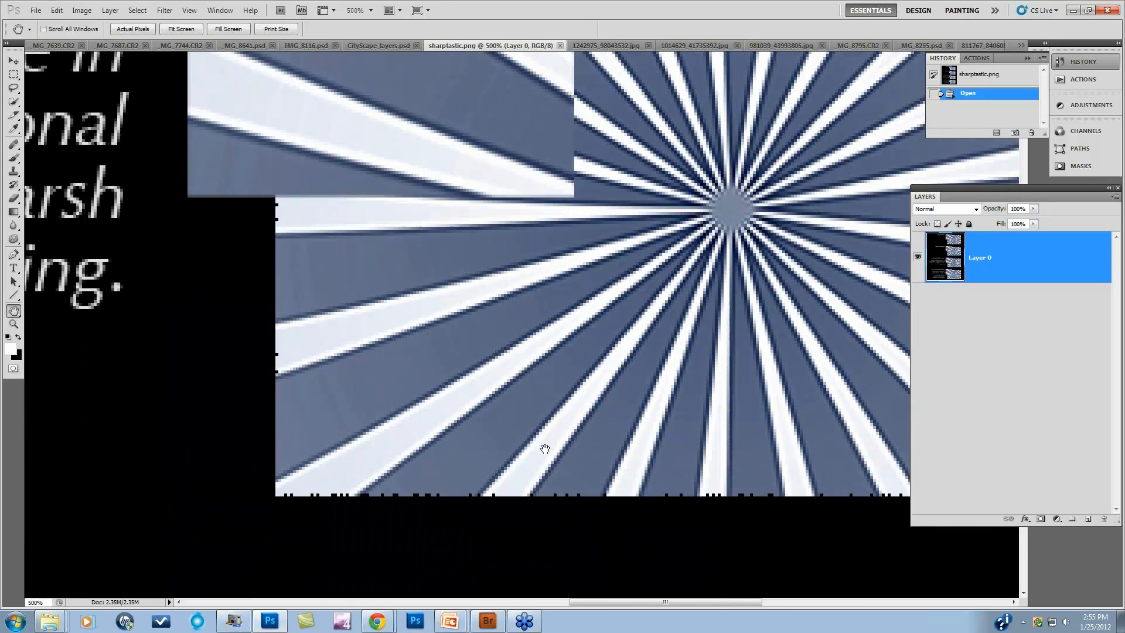
drag(601, 113, 598, 470)
drag(645, 106, 636, 393)
drag(638, 211, 636, 414)
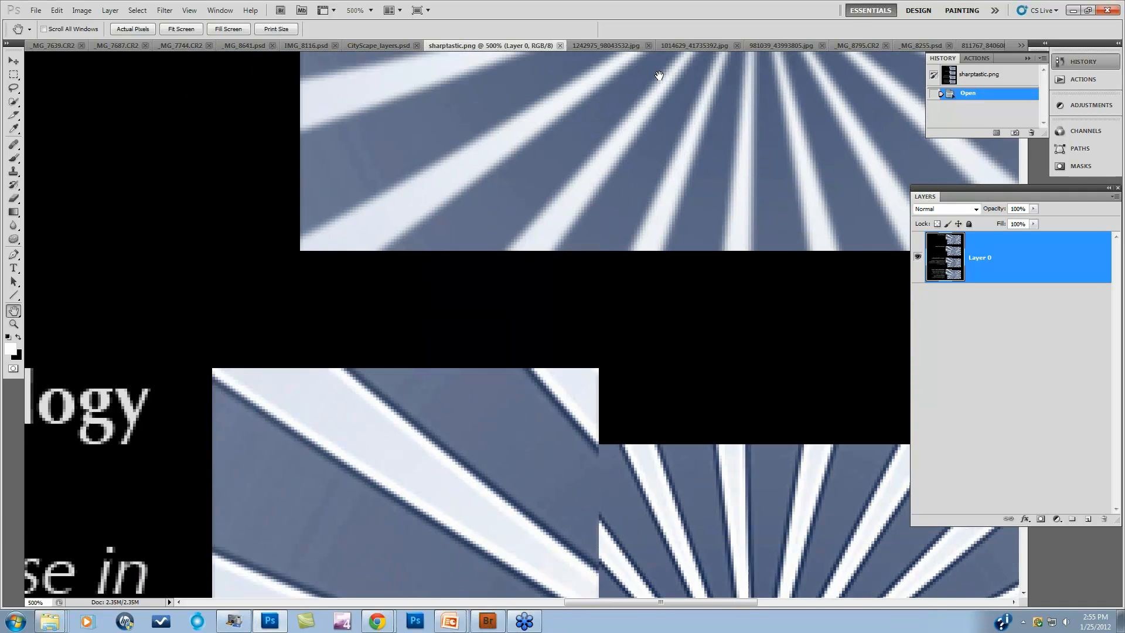
Step: Review the Topaz InFocus sample's edges once more and return the comparison chart to 100% view
drag(584, 589, 565, 193)
drag(580, 525, 568, 71)
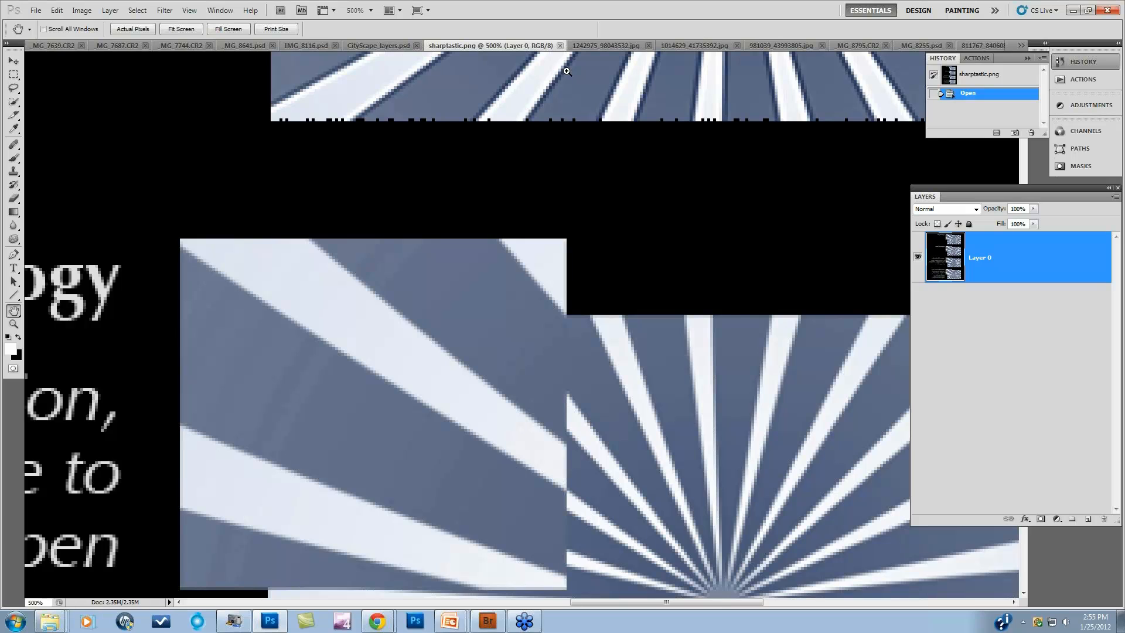
key(ctrl+minus)
key(ctrl+minus)
key(ctrl+minus)
key(ctrl+minus)
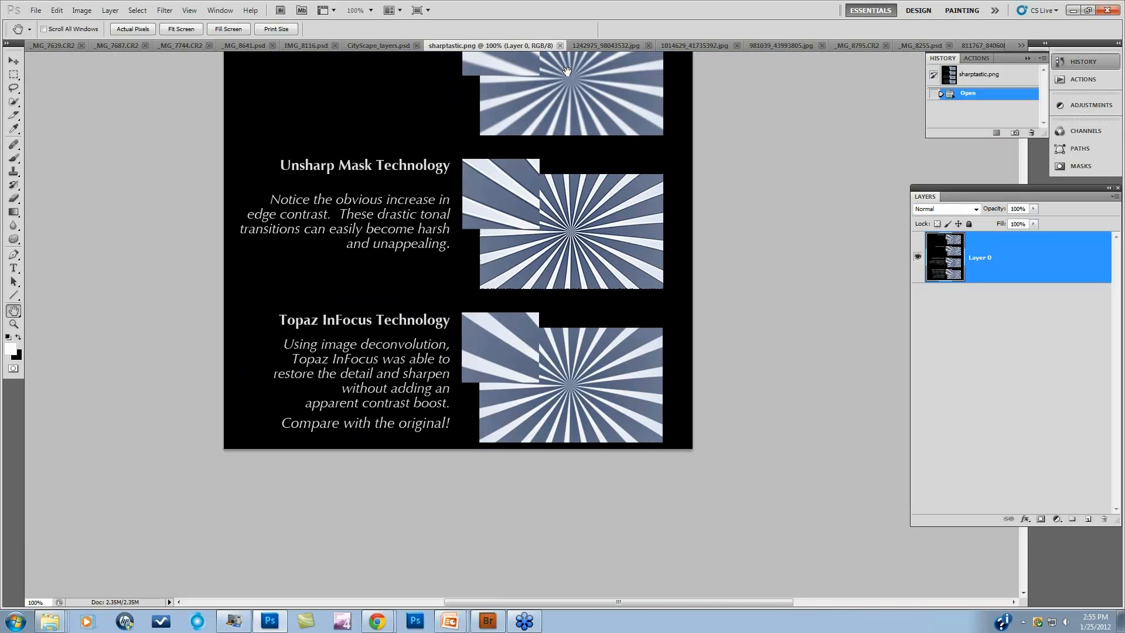
drag(754, 100, 796, 312)
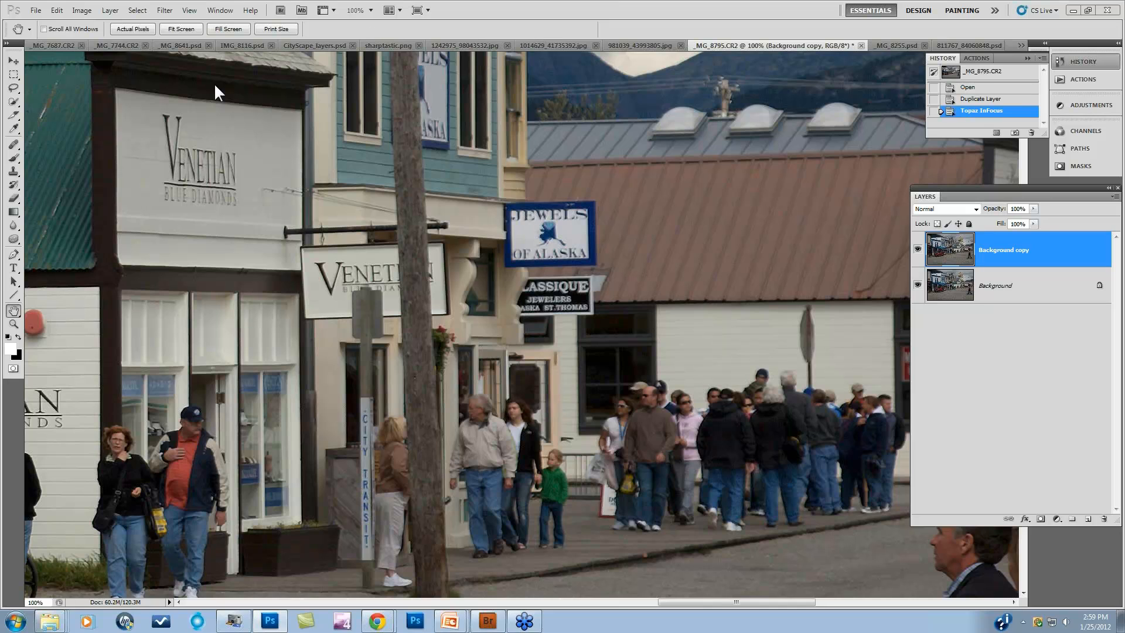
Step: Switch to _MG_7687.CR2, hide the Background copy layer and make the Background layer active
click(65, 45)
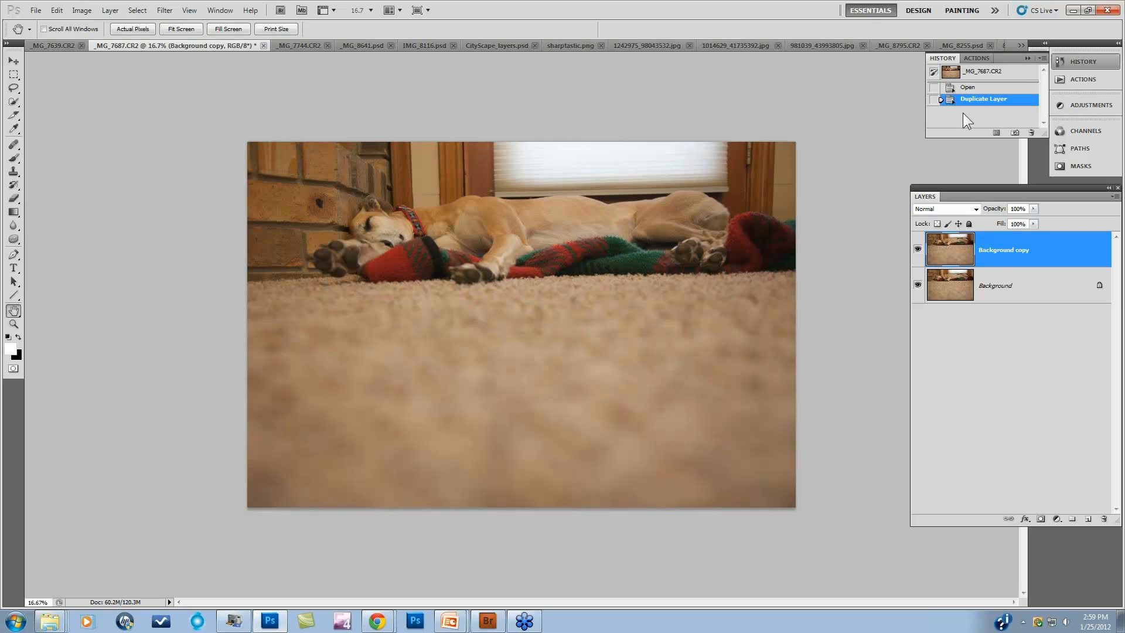
click(917, 248)
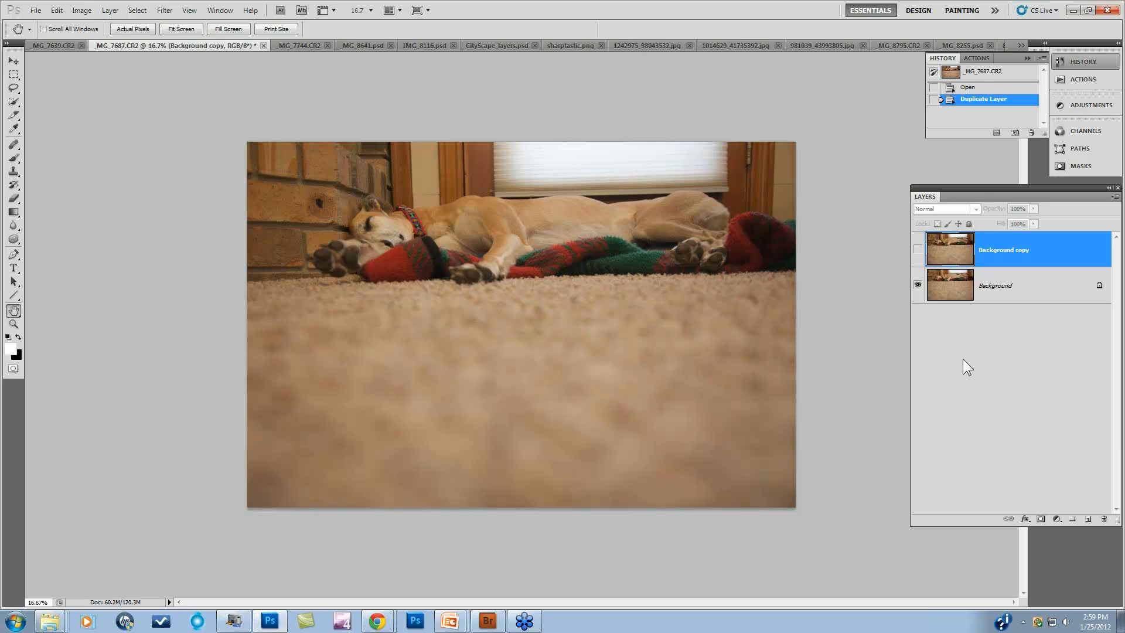
click(1031, 296)
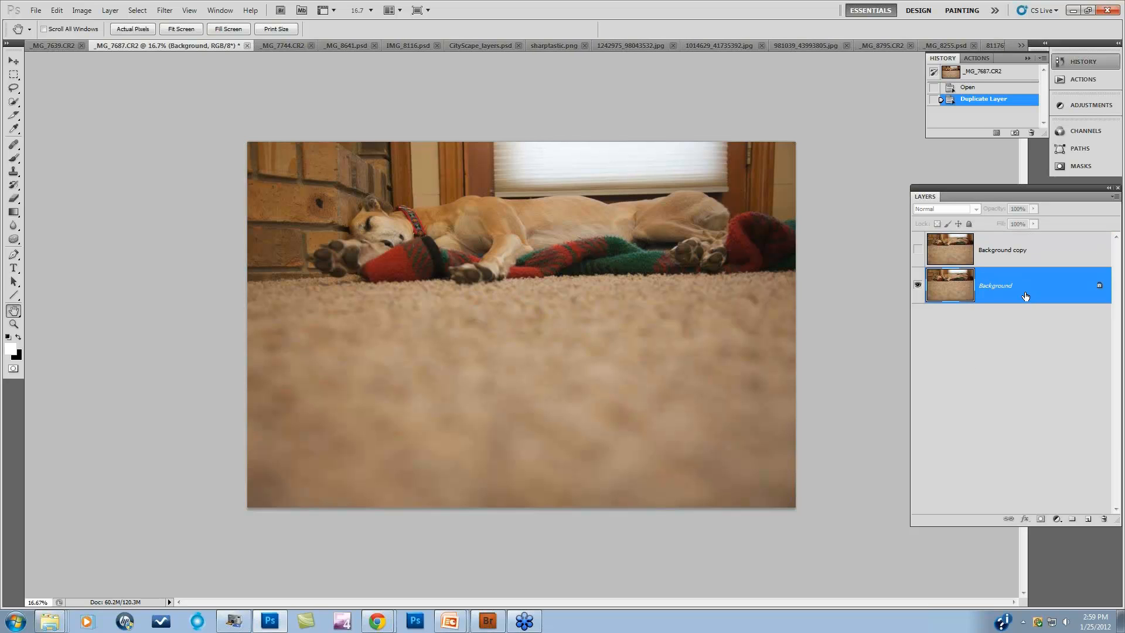
Step: Inspect the sleeping dog's face, paws, body and the surrounding bricks at 66.7%, and return to the overall view
key(ctrl+plus)
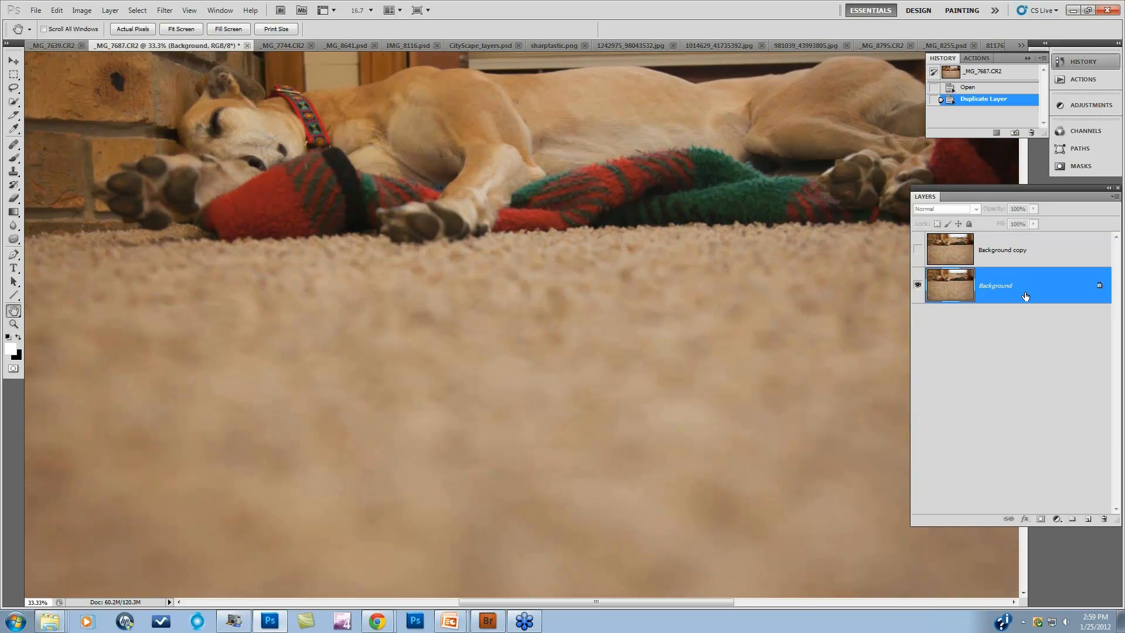
key(ctrl+plus)
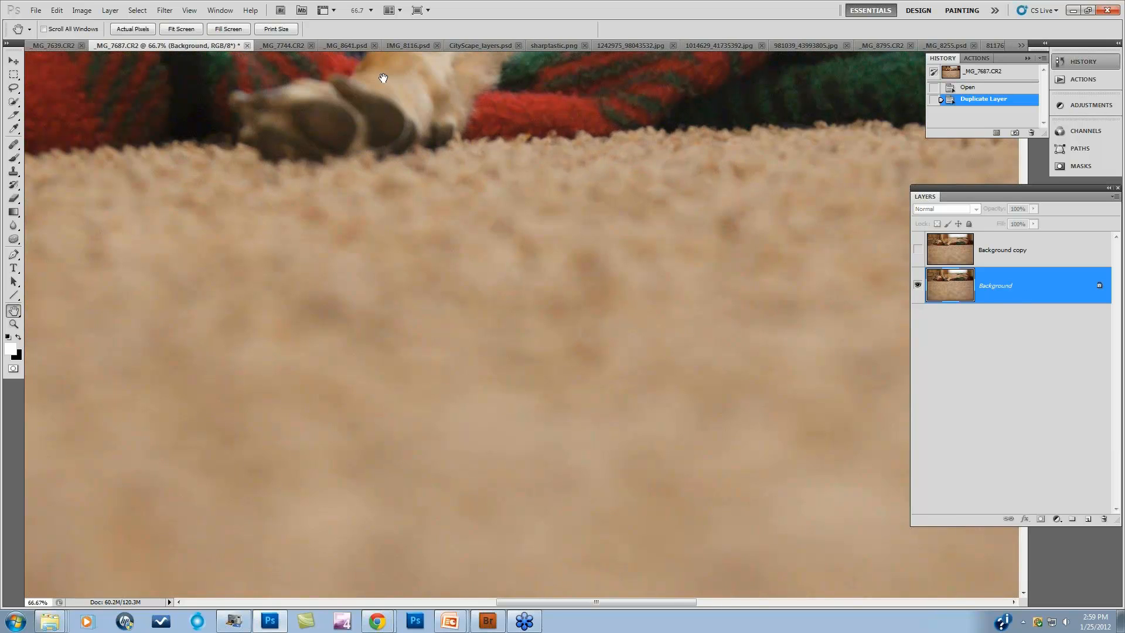
drag(383, 77, 721, 358)
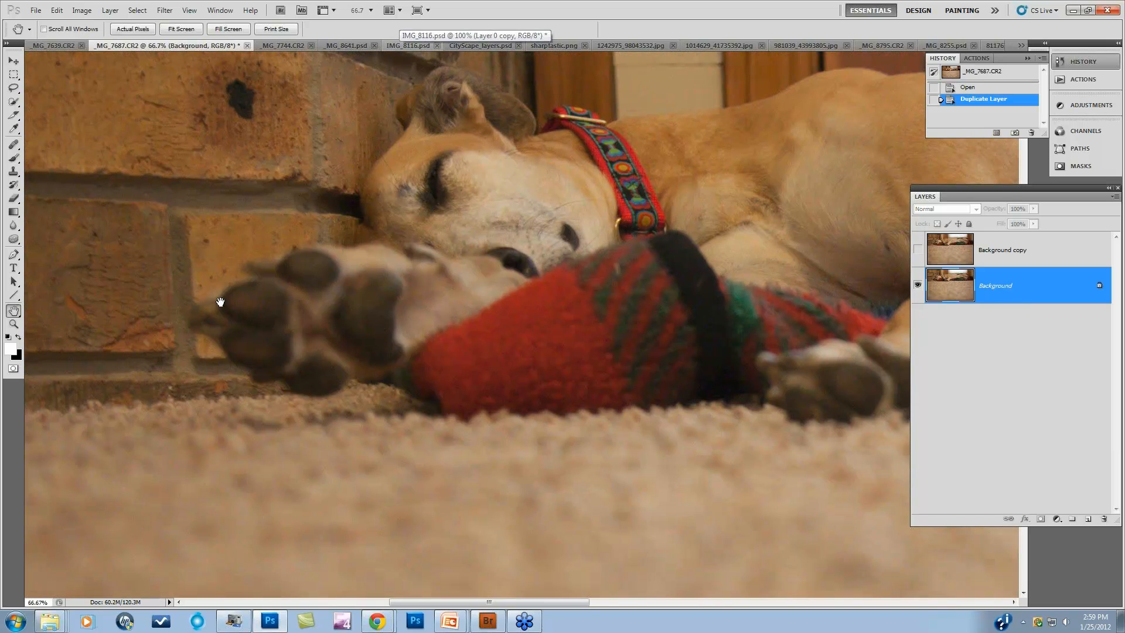
drag(399, 224, 354, 290)
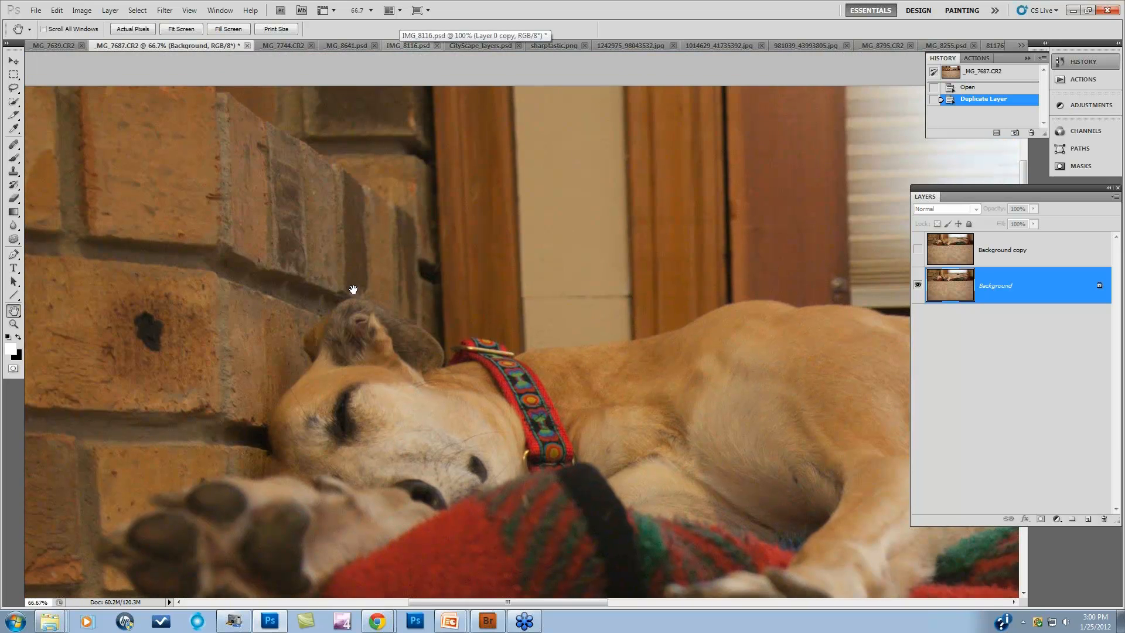
drag(782, 314, 364, 94)
drag(877, 121, 666, 271)
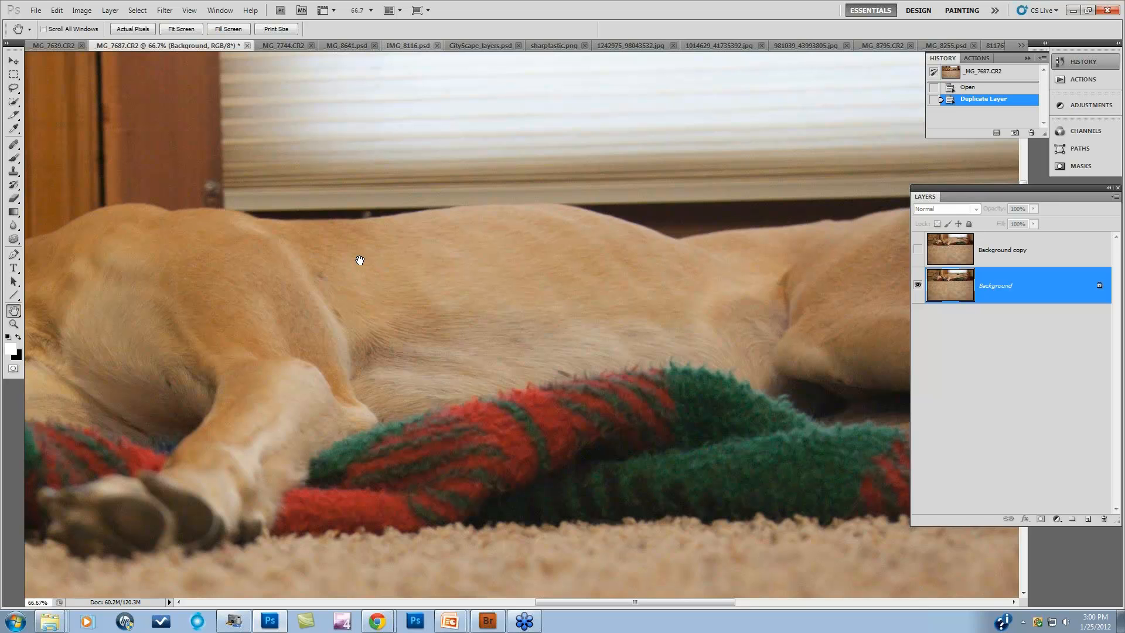
drag(221, 272, 482, 243)
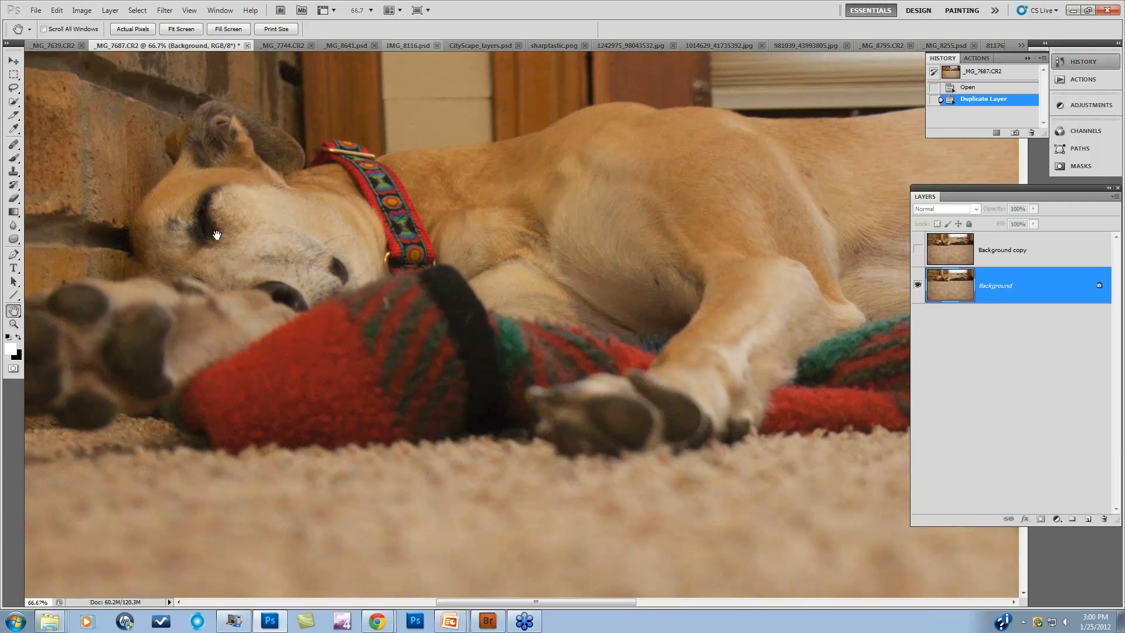
drag(210, 184, 264, 182)
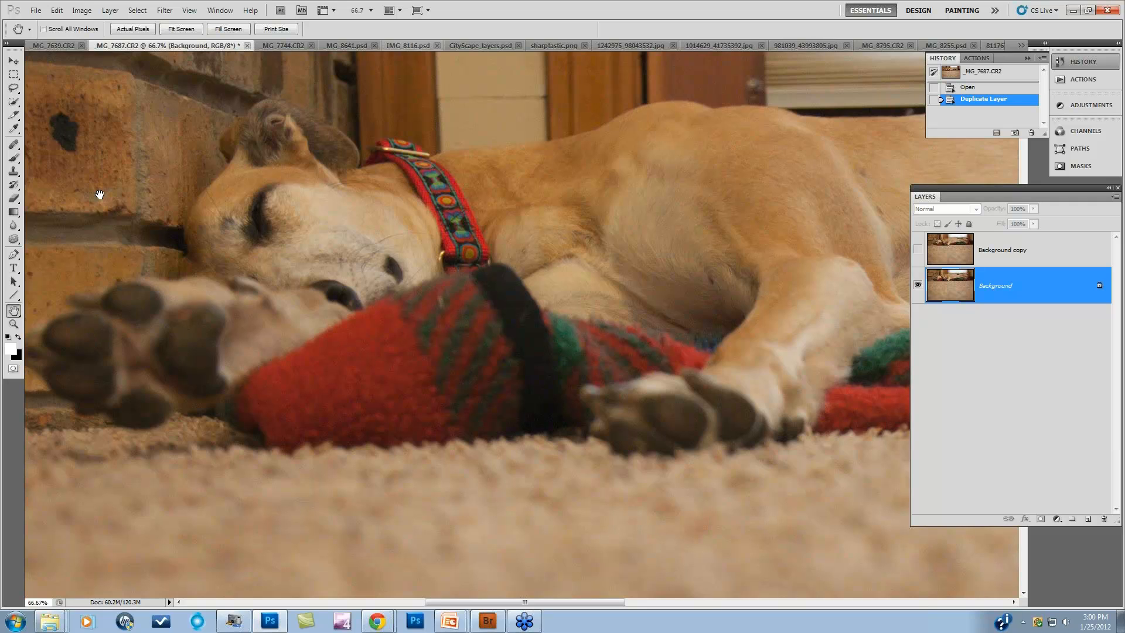
drag(95, 171, 146, 221)
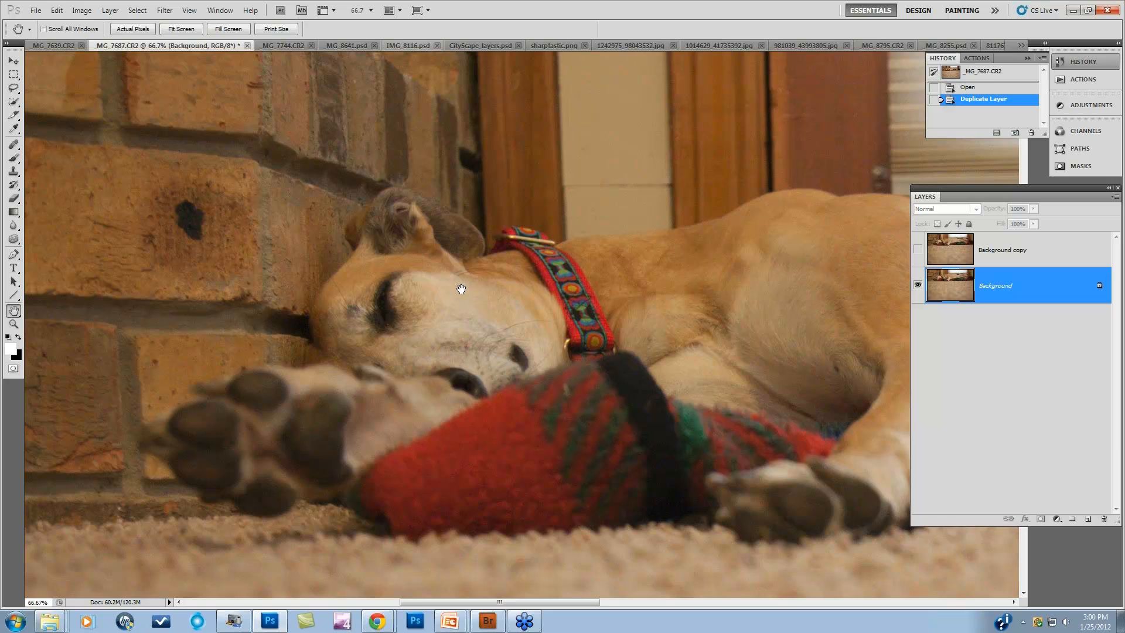
key(ctrl+0)
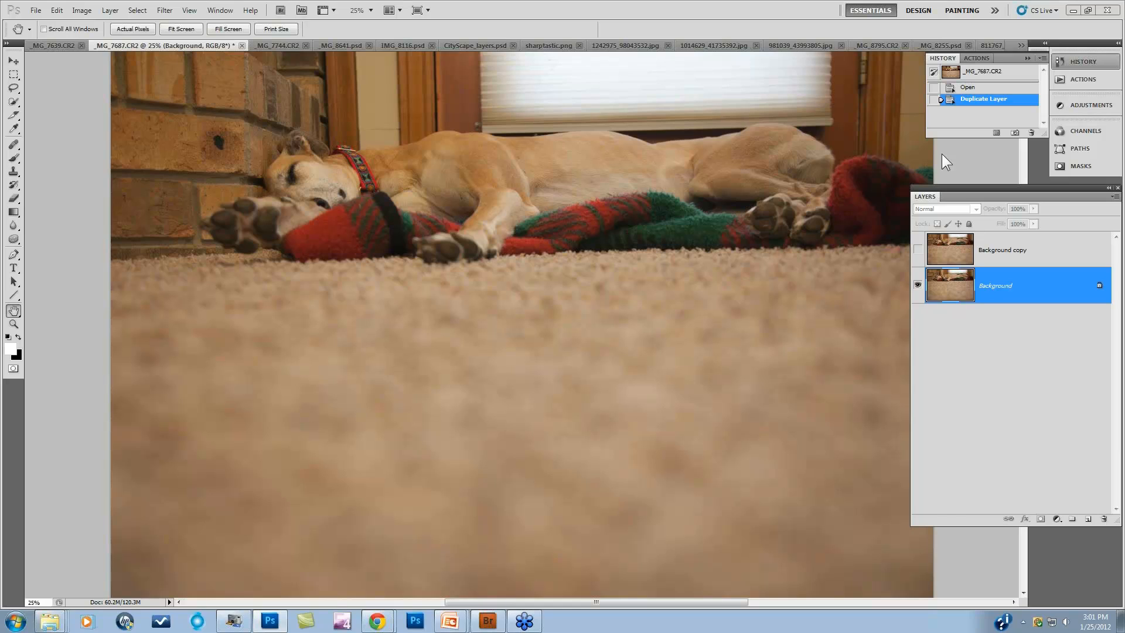
Step: Convert _MG_7687.CR2 to Grayscale mode, keeping only the Background layer
click(164, 11)
mouse_move(112, 23)
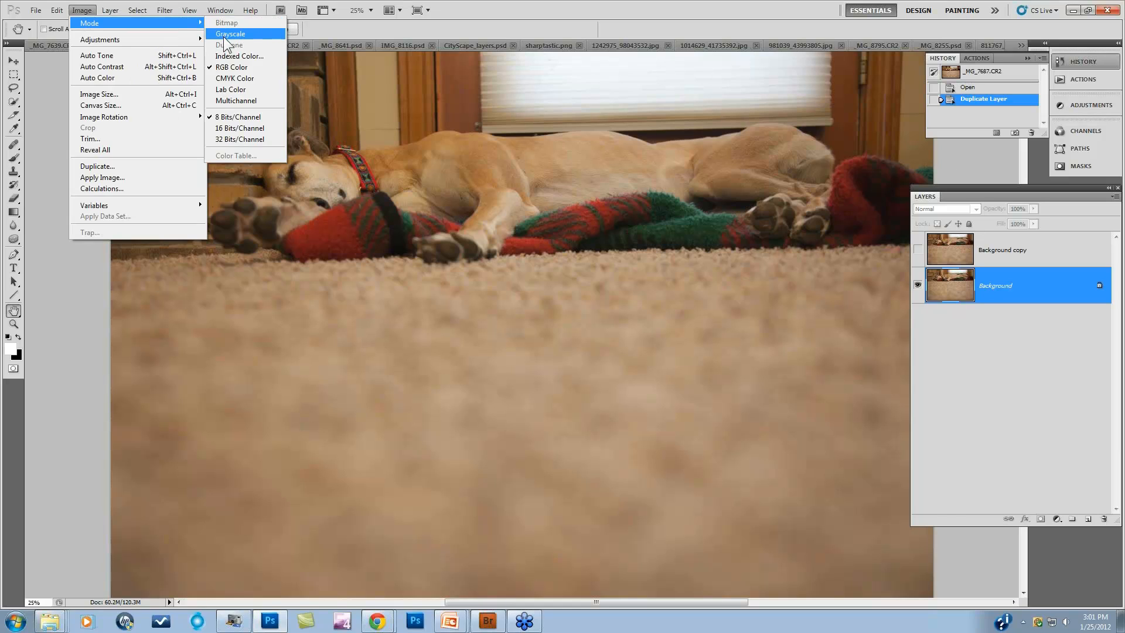
click(223, 34)
click(541, 237)
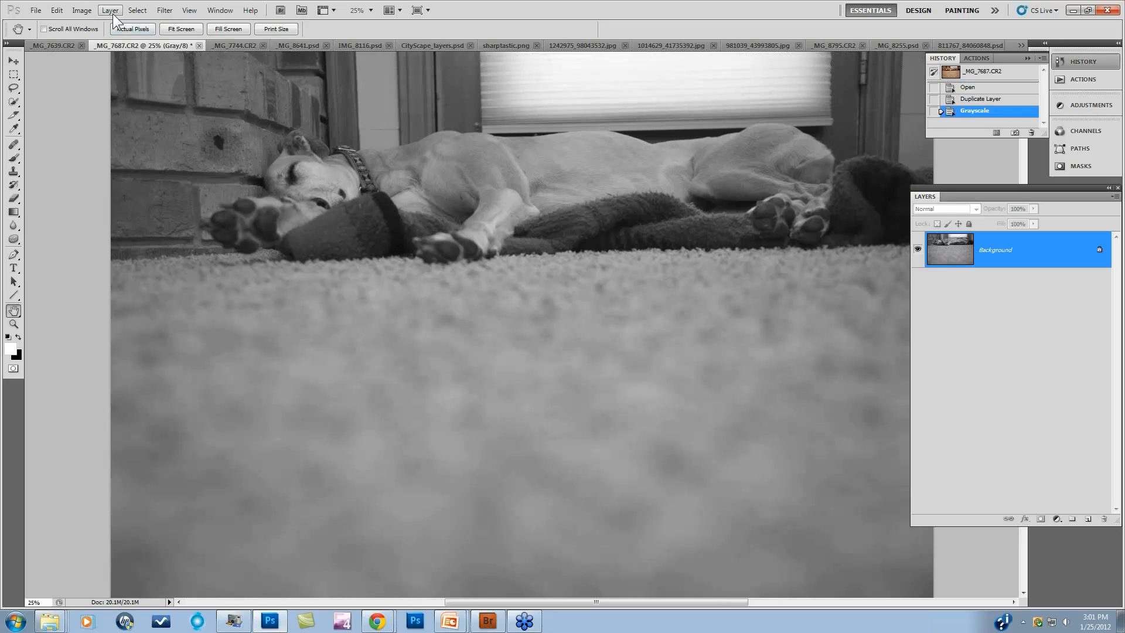
Step: Convert the grayscale _MG_7687.CR2 photo to RGB Color mode
click(86, 11)
mouse_move(102, 23)
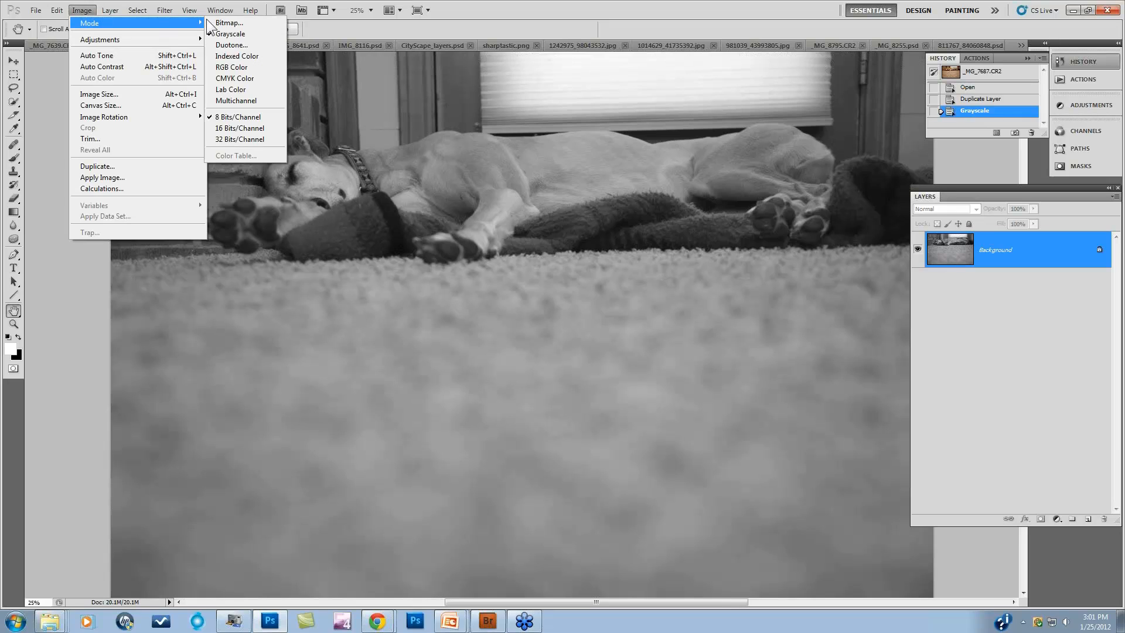
click(226, 67)
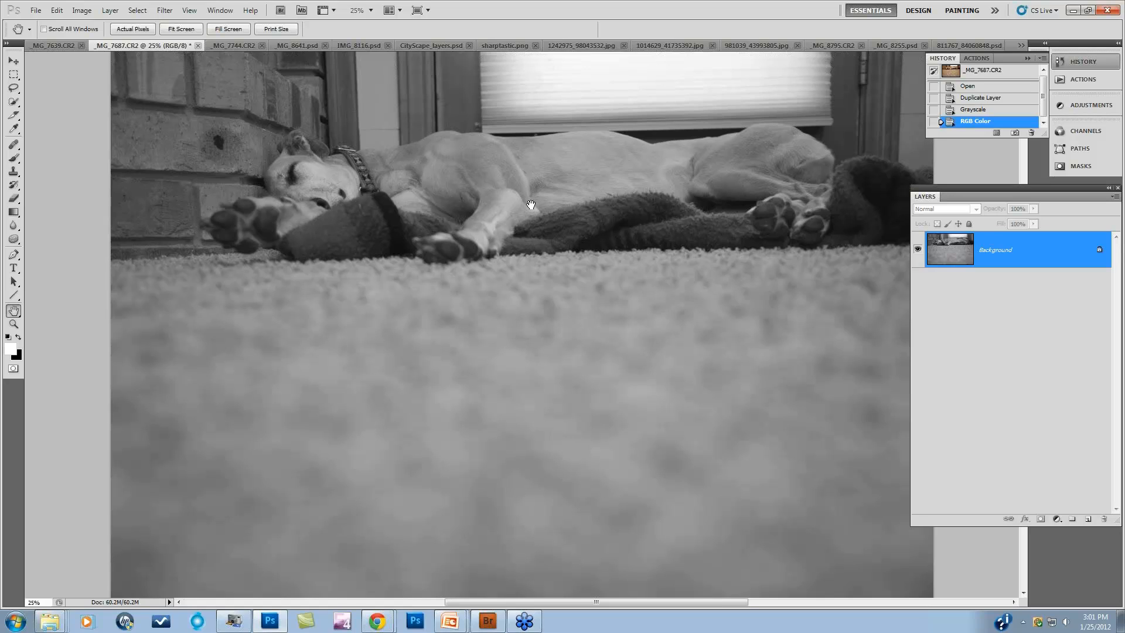
Step: Open the sleeping dog photo in Topaz InFocus to view the face at 100%, and leave without applying the filter
click(165, 10)
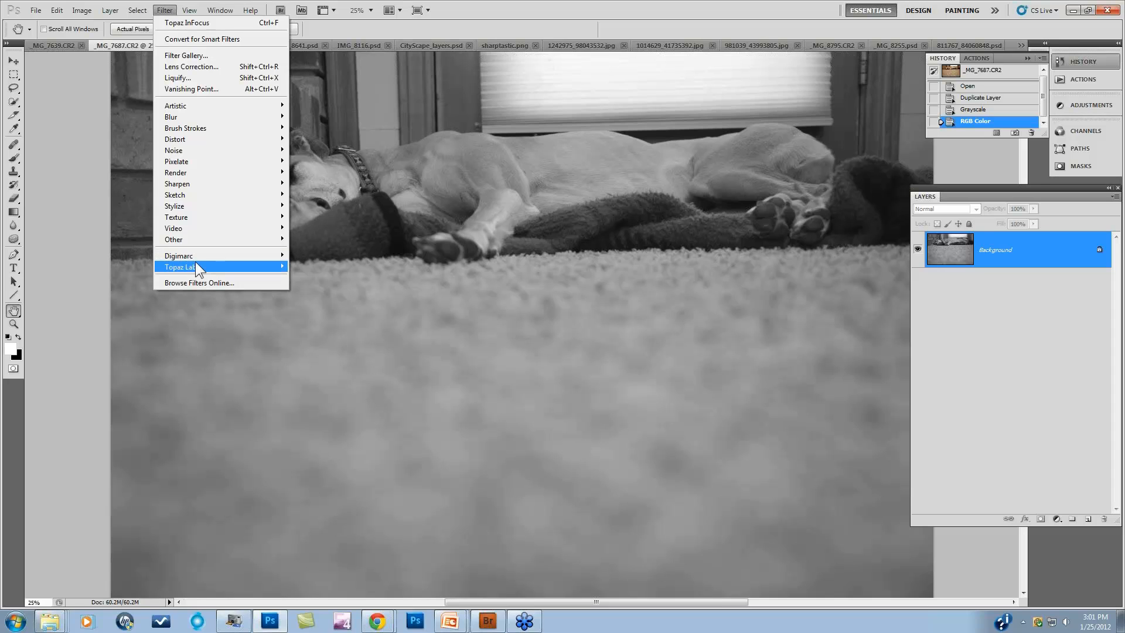
mouse_move(195, 264)
click(323, 344)
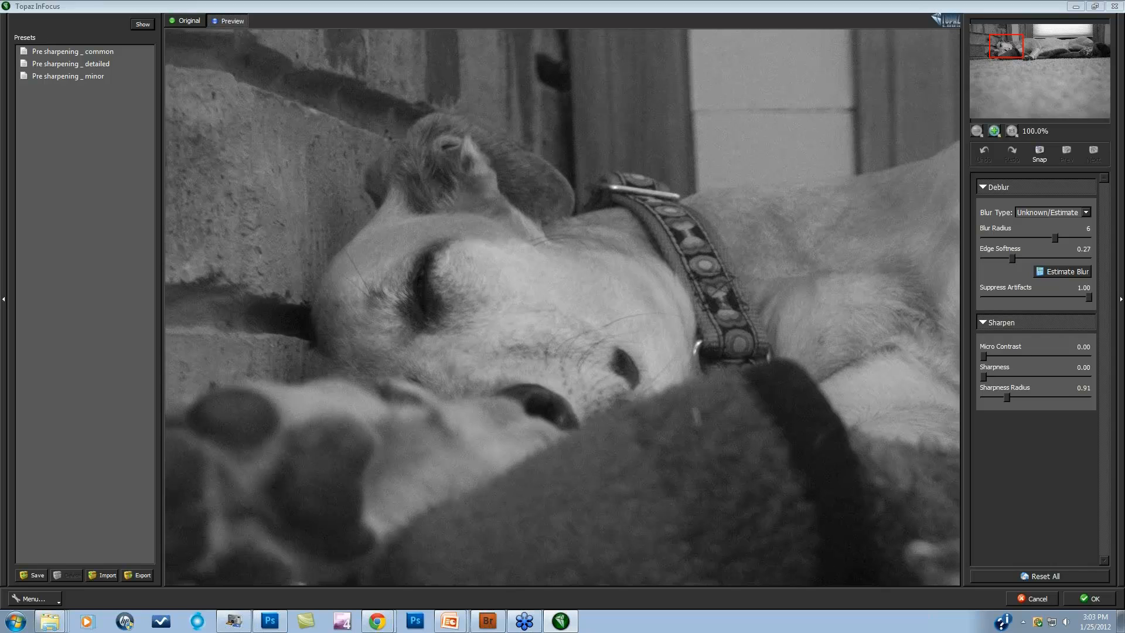
click(1033, 598)
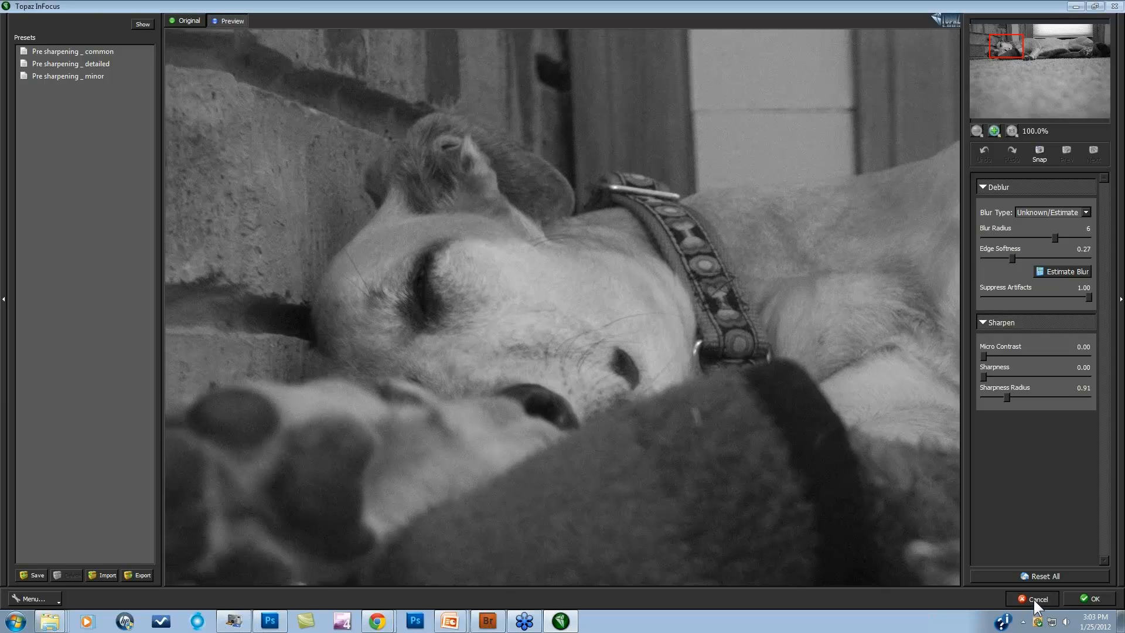
Step: Switch to the rodeo photo _MG_7744.CR2
click(63, 44)
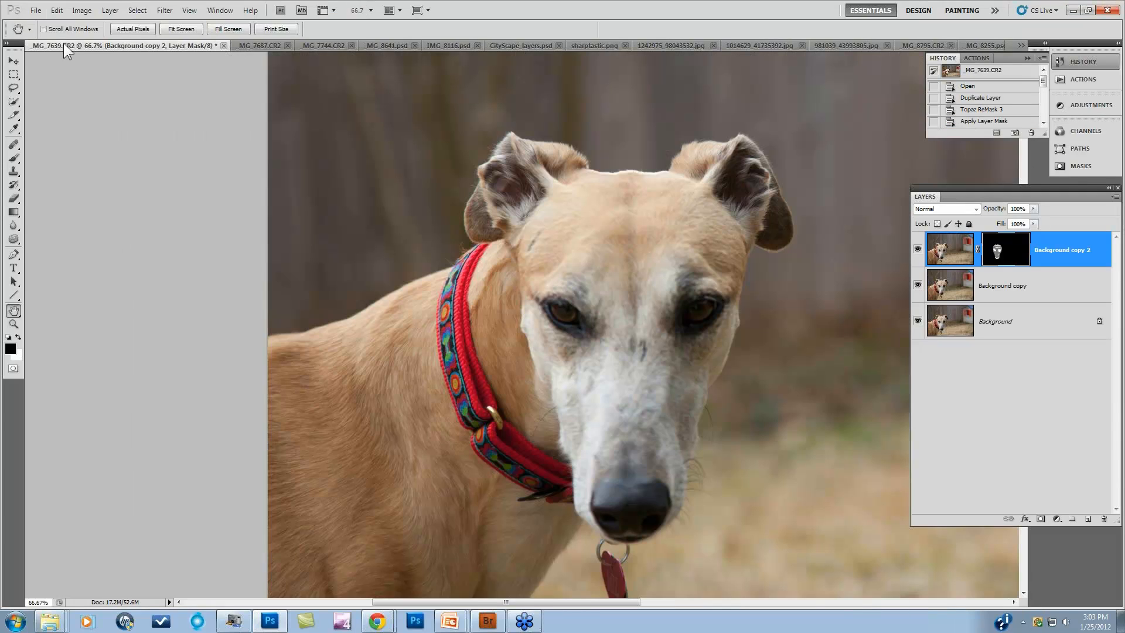
click(1020, 42)
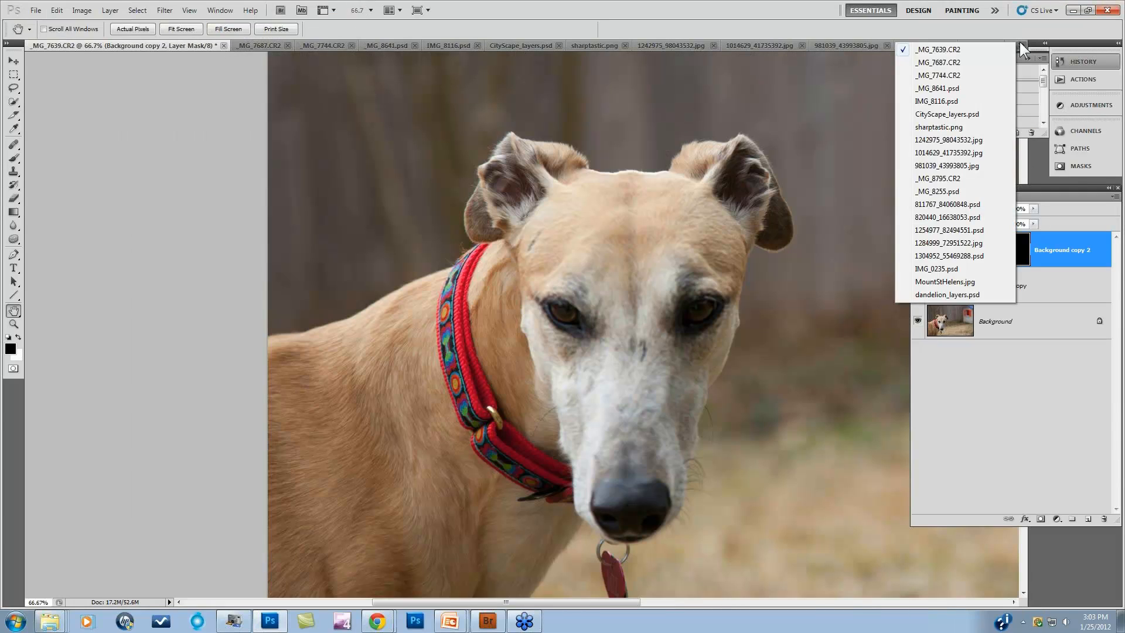
click(942, 75)
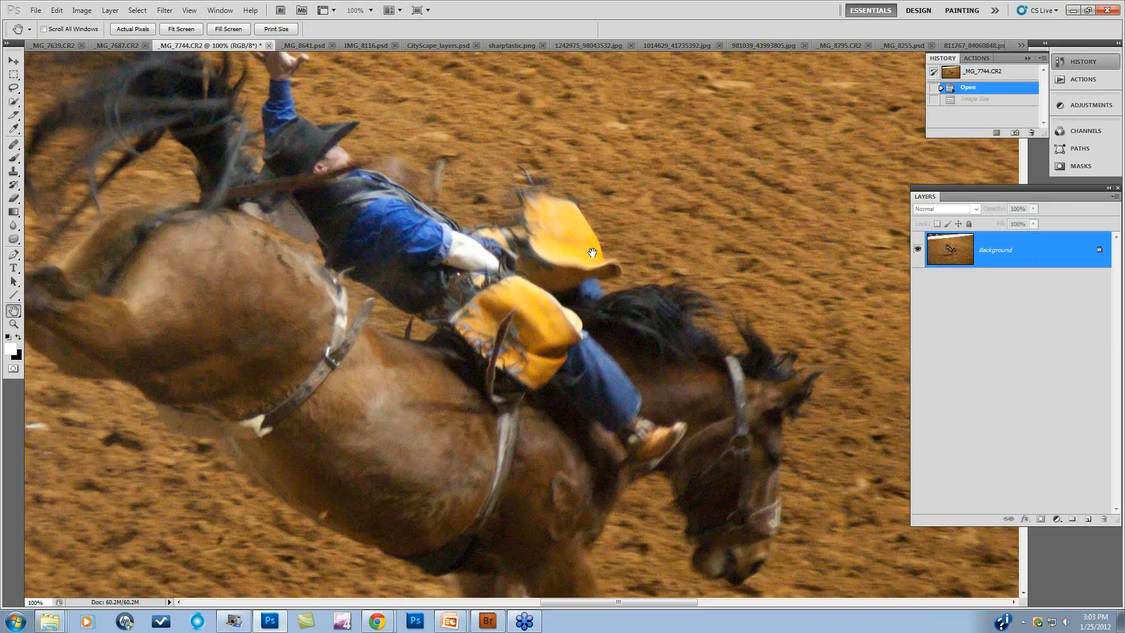
Step: Examine the motion blur at 200% across the horse's body, straps, legs and head, and on the rider
drag(622, 290, 751, 322)
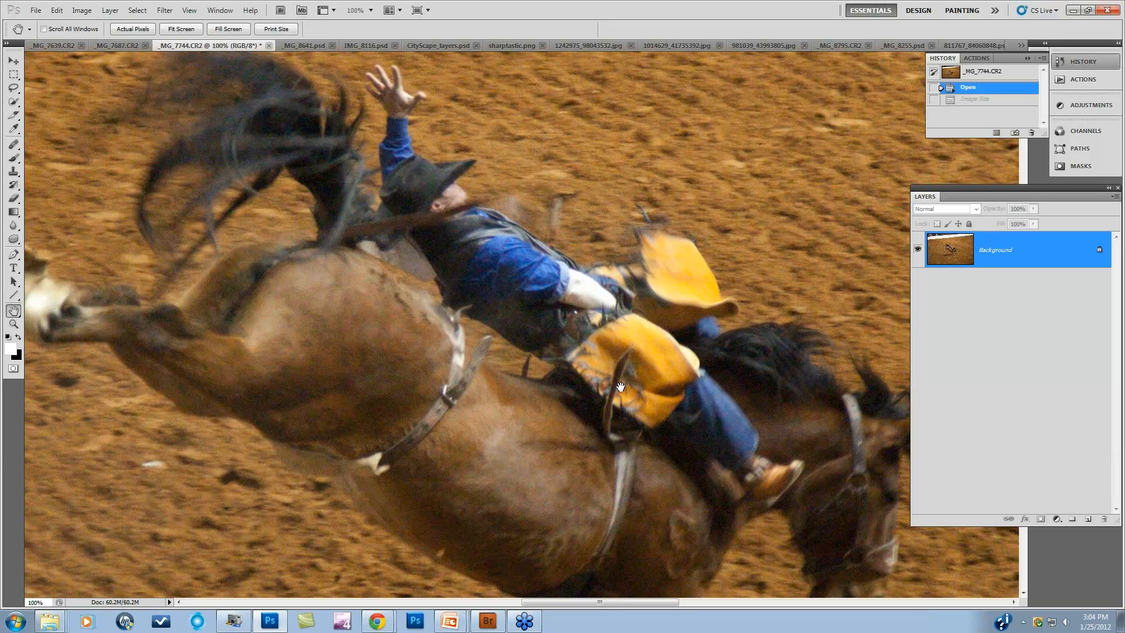
key(ctrl+plus)
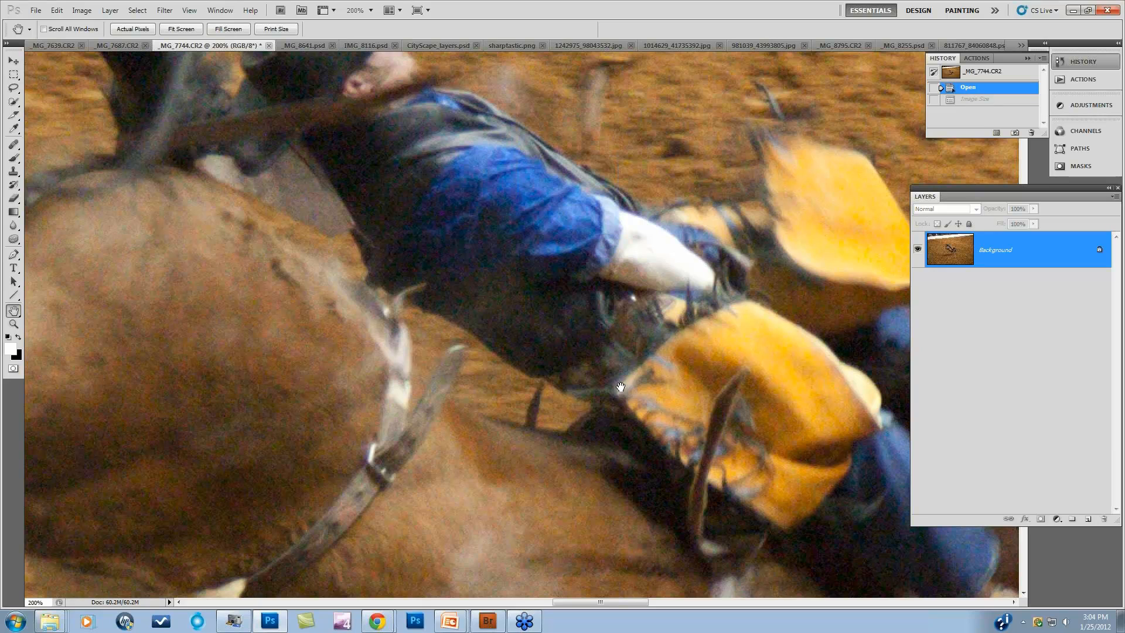
drag(516, 438, 650, 335)
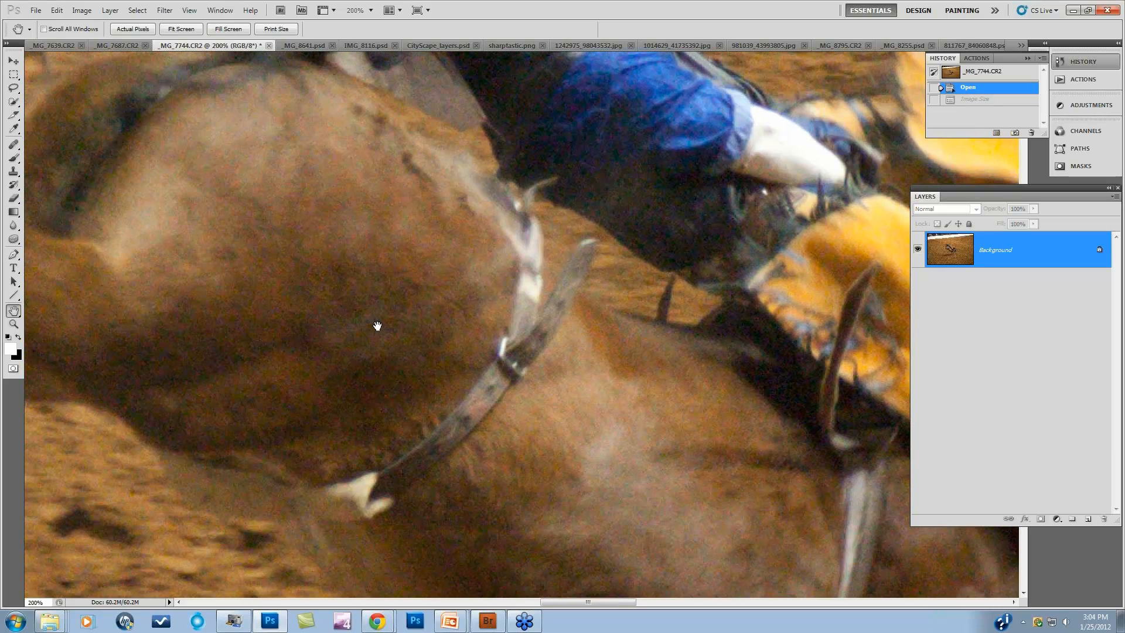
drag(377, 326, 477, 289)
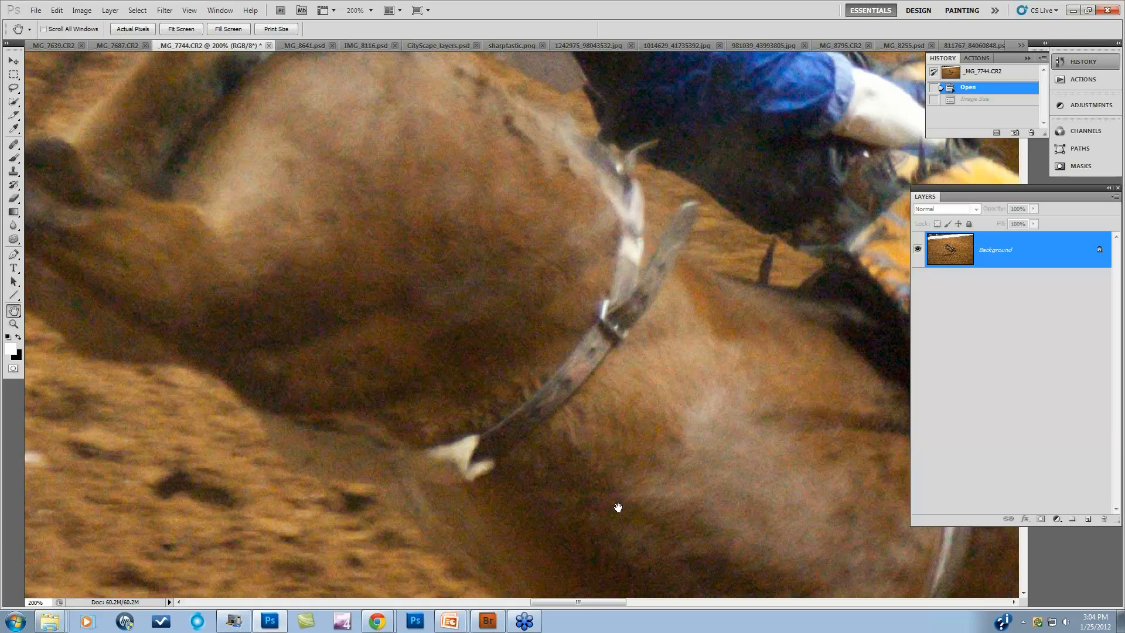
drag(853, 531, 749, 405)
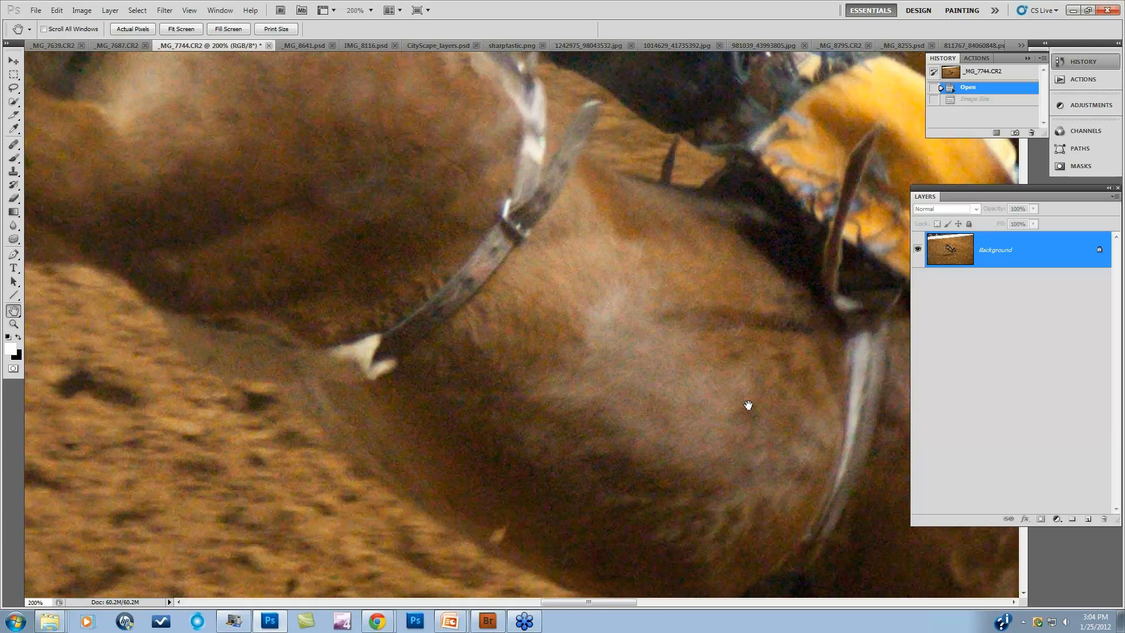
drag(867, 378, 655, 283)
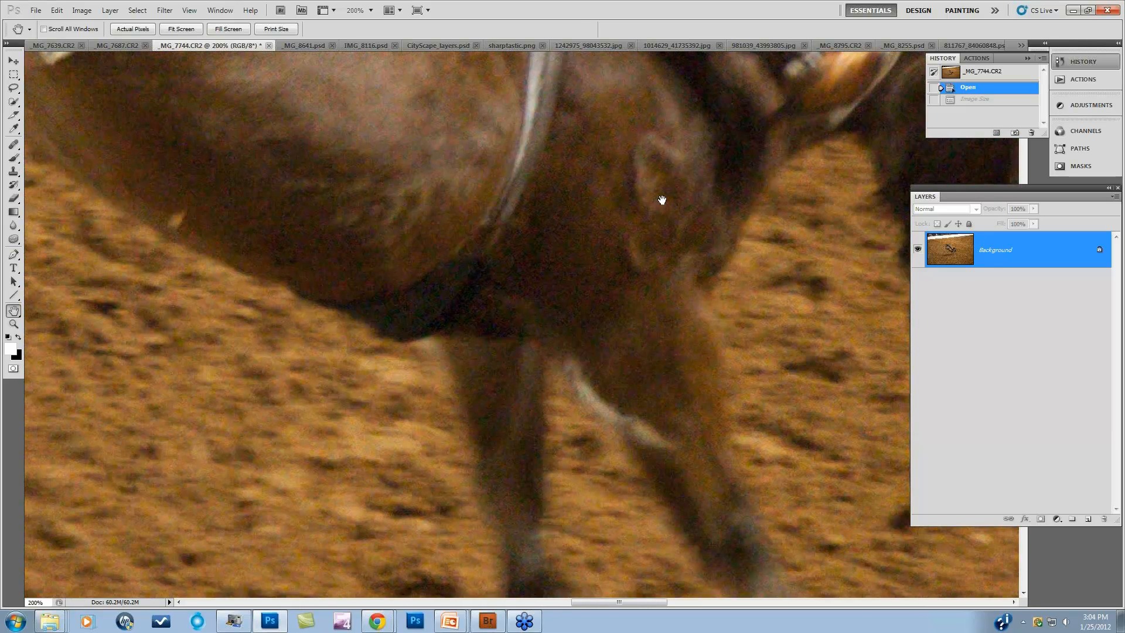
drag(660, 196, 490, 389)
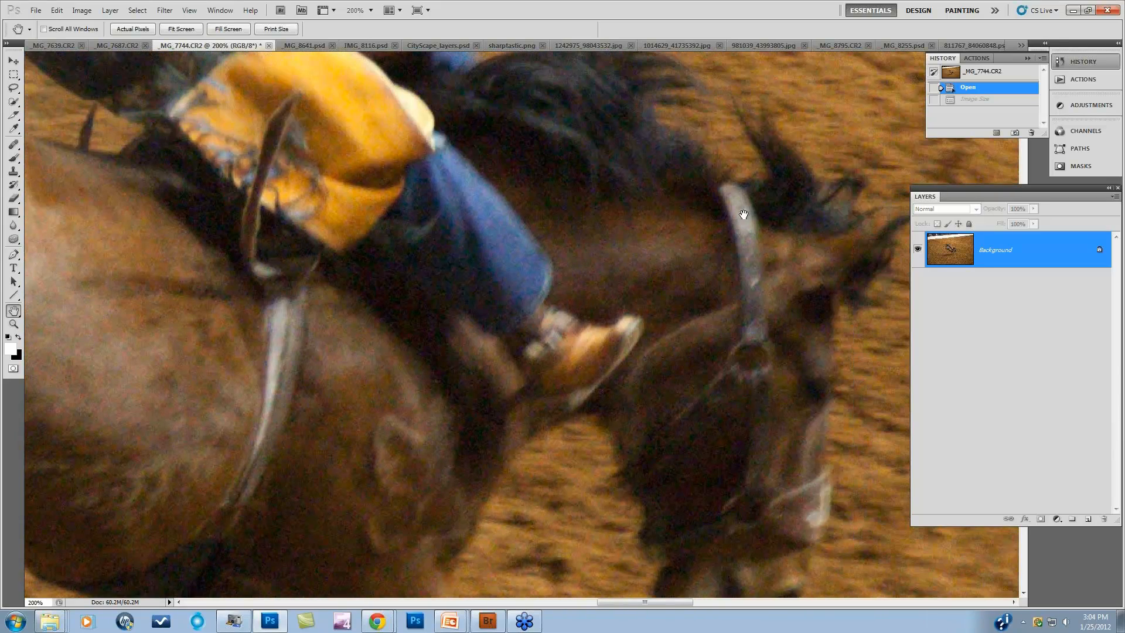
drag(743, 215, 633, 309)
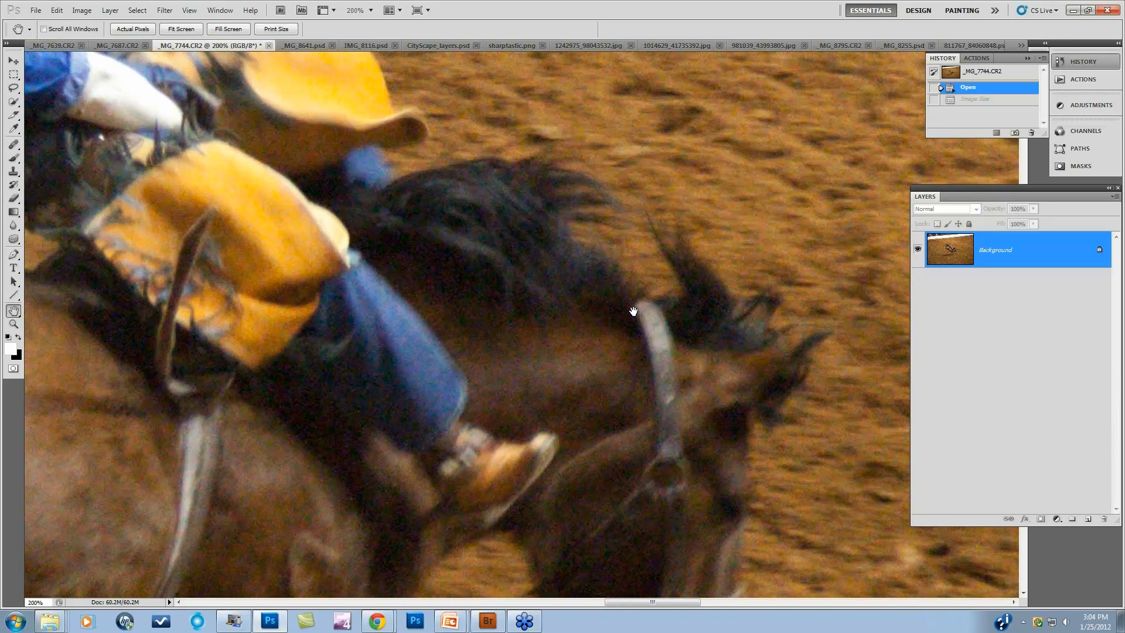
mouse_move(428, 214)
mouse_down()
mouse_move(502, 252)
mouse_move(492, 283)
mouse_move(556, 297)
mouse_up()
drag(300, 105, 467, 263)
mouse_move(153, 104)
mouse_down()
mouse_move(319, 224)
mouse_move(405, 314)
mouse_up()
drag(576, 465, 485, 334)
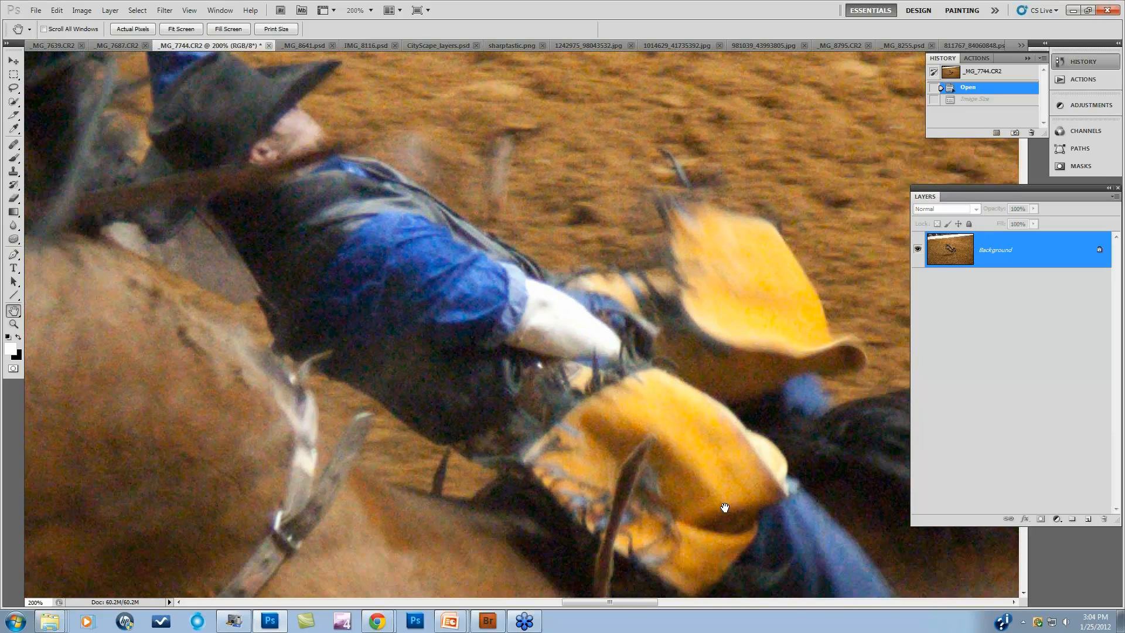
Step: Compare the blur on the rider's chaps, boot and hat with that on the horse's belly, legs and mane
drag(724, 512, 557, 332)
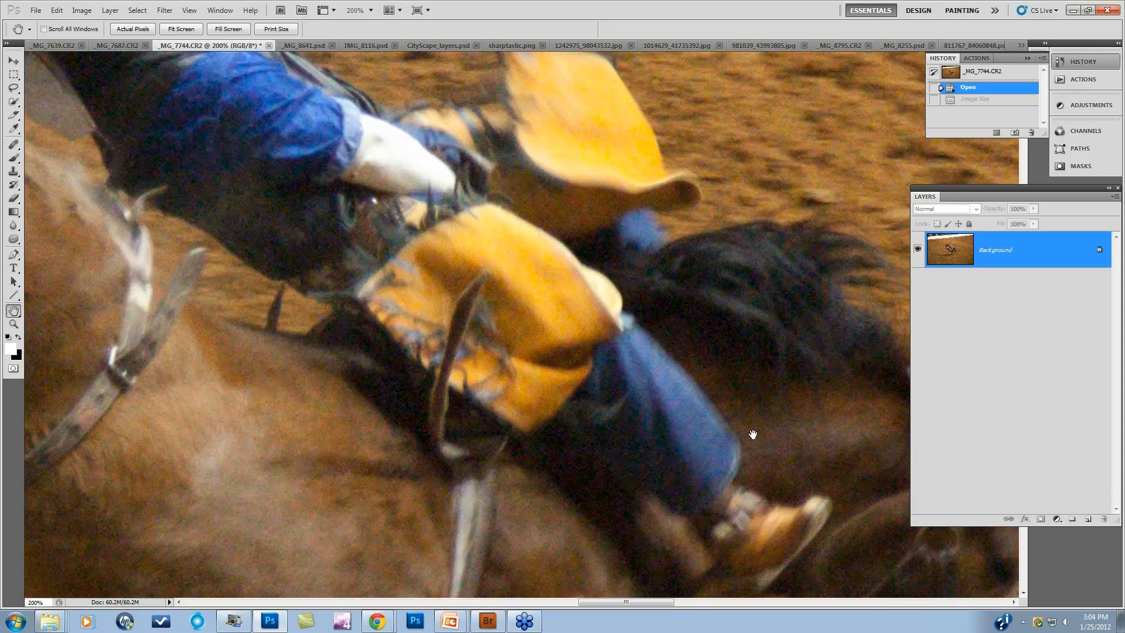
drag(748, 467, 779, 294)
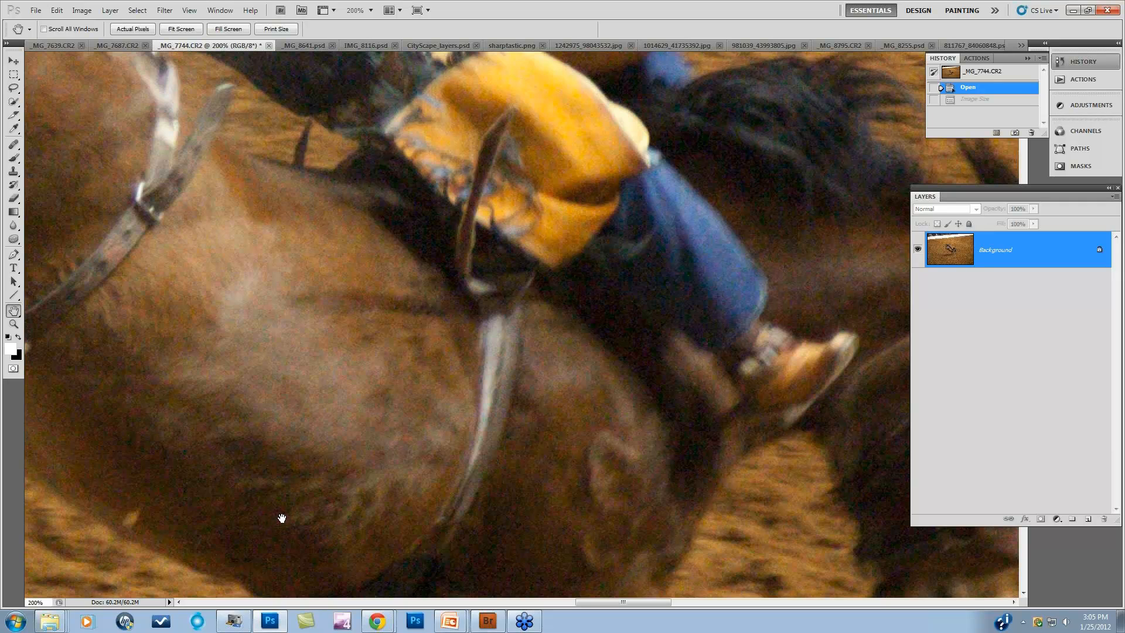
drag(280, 521, 417, 244)
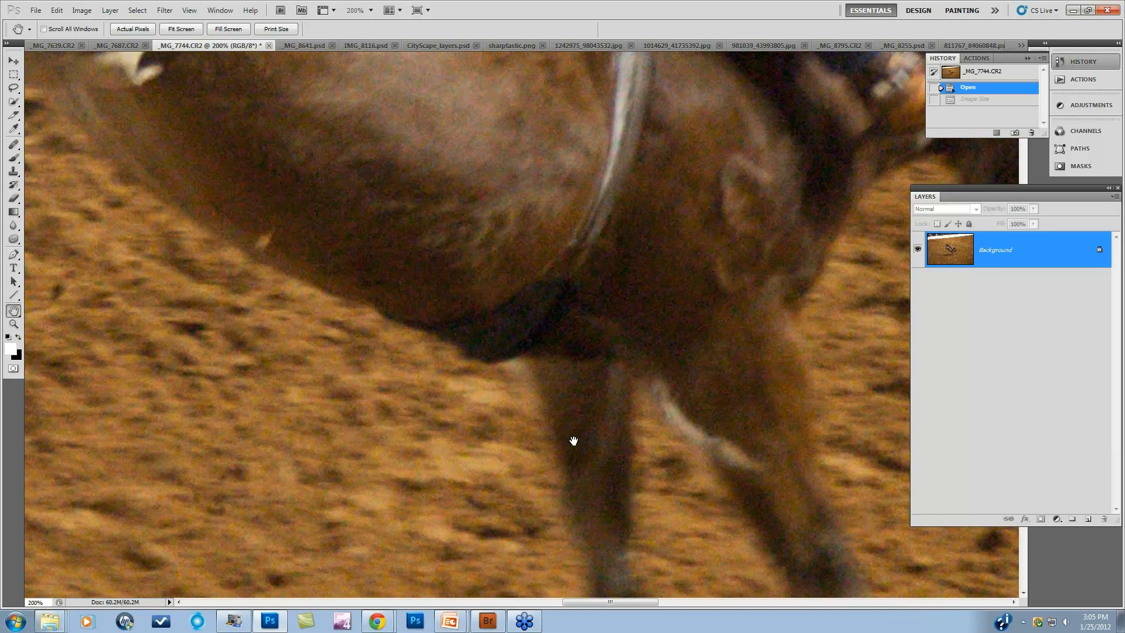
drag(744, 244, 372, 432)
drag(678, 201, 506, 229)
drag(319, 219, 610, 394)
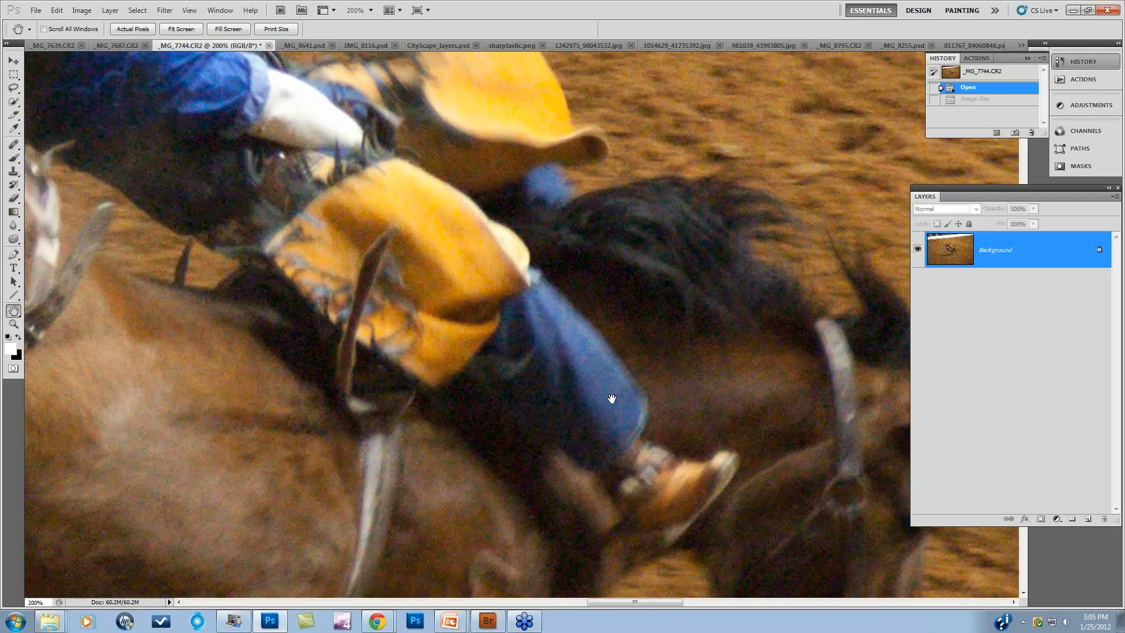
drag(434, 224, 556, 424)
drag(371, 303, 437, 344)
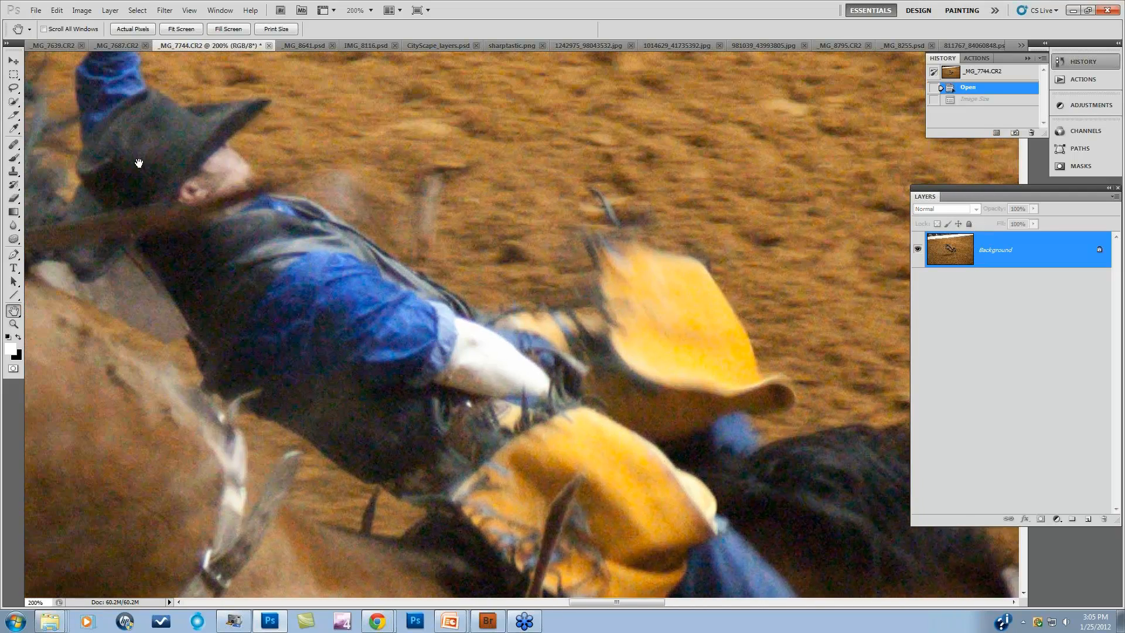